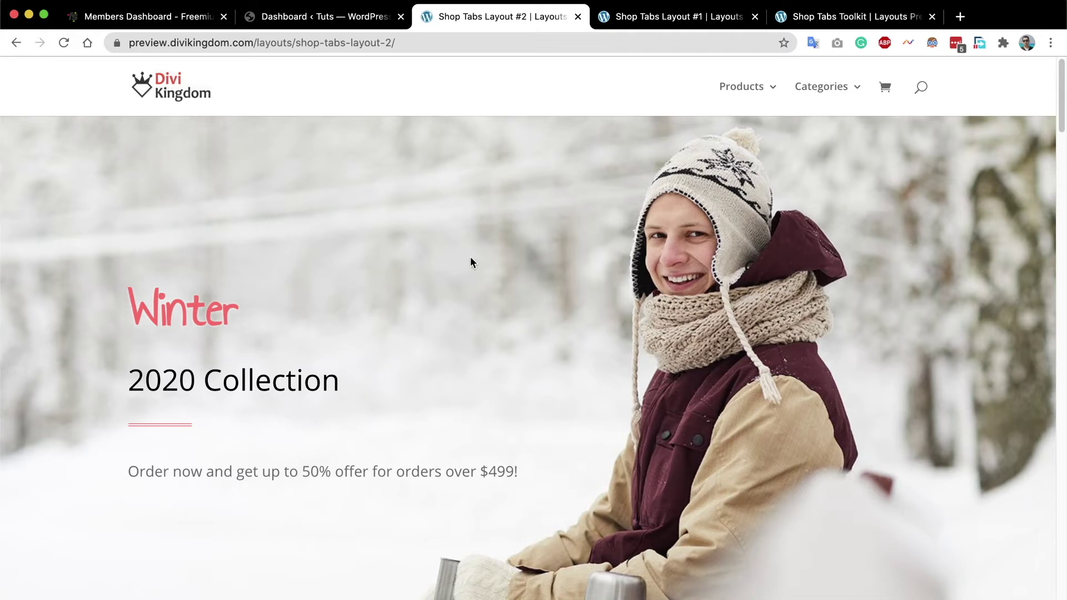
# Examine the Shop Tabs Layout #2 demo, switching its product tabs between Popular Products, Top Rated and New Arrivals.
pyautogui.scroll(-10, 411, 294)
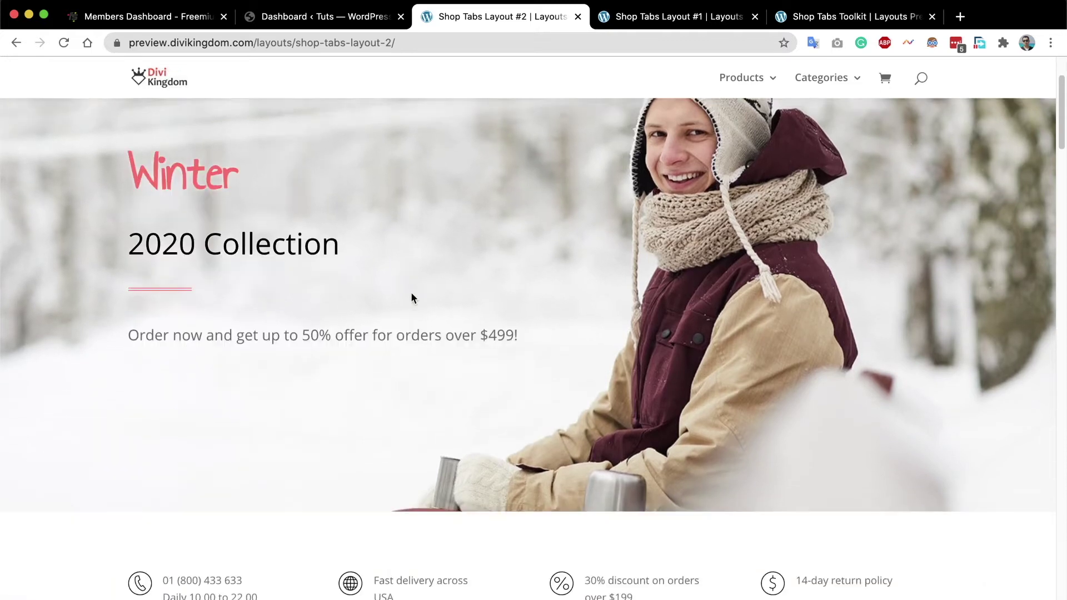
pyautogui.scroll(-10, 411, 292)
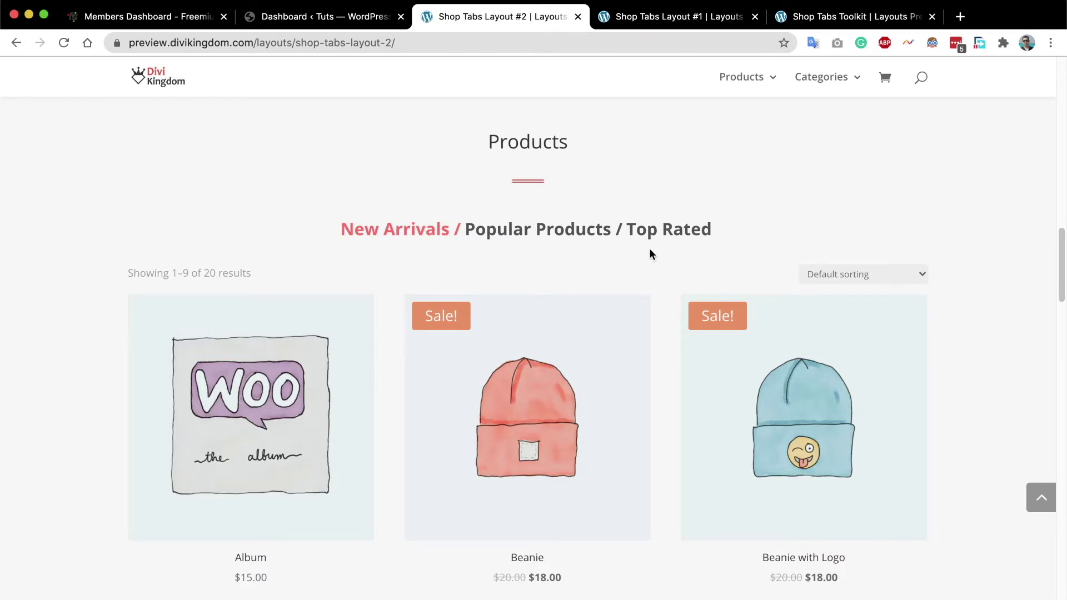
pyautogui.scroll(1, 518, 269)
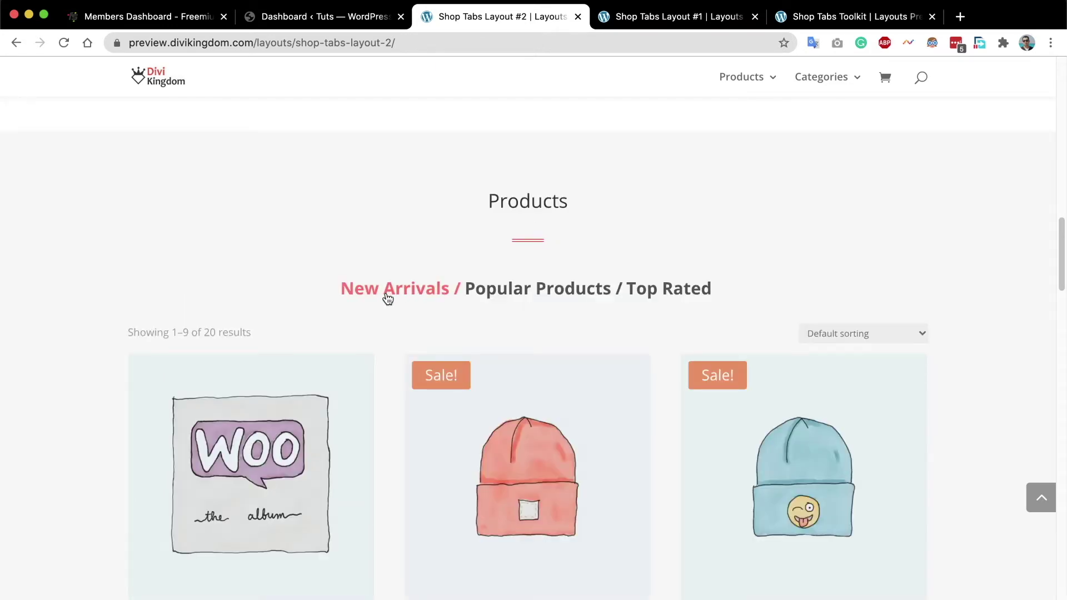
pyautogui.click(503, 290)
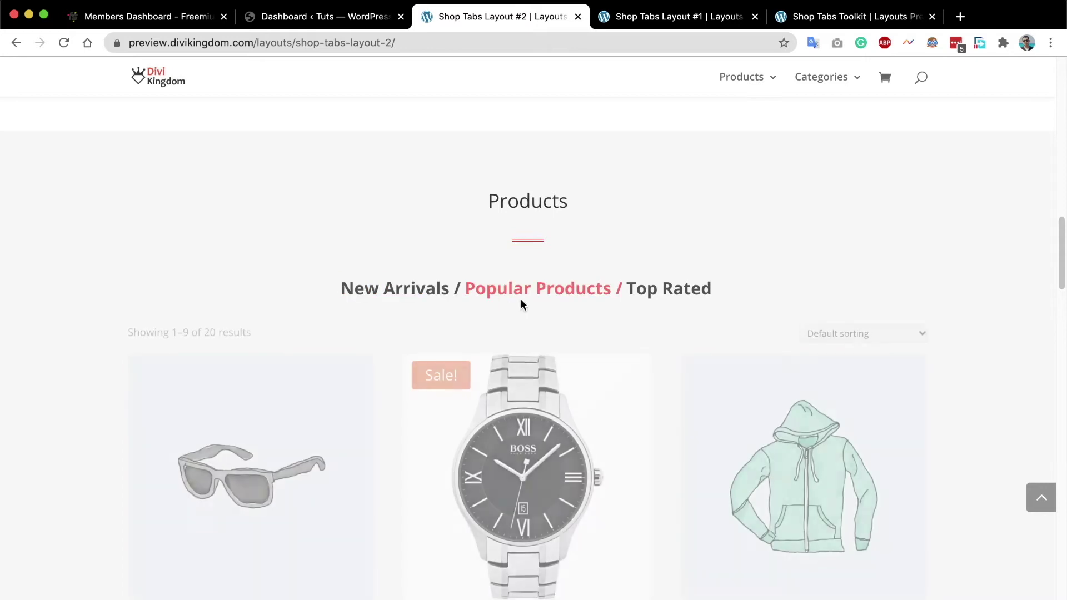
pyautogui.scroll(-4, 369, 353)
pyautogui.scroll(-2, 256, 389)
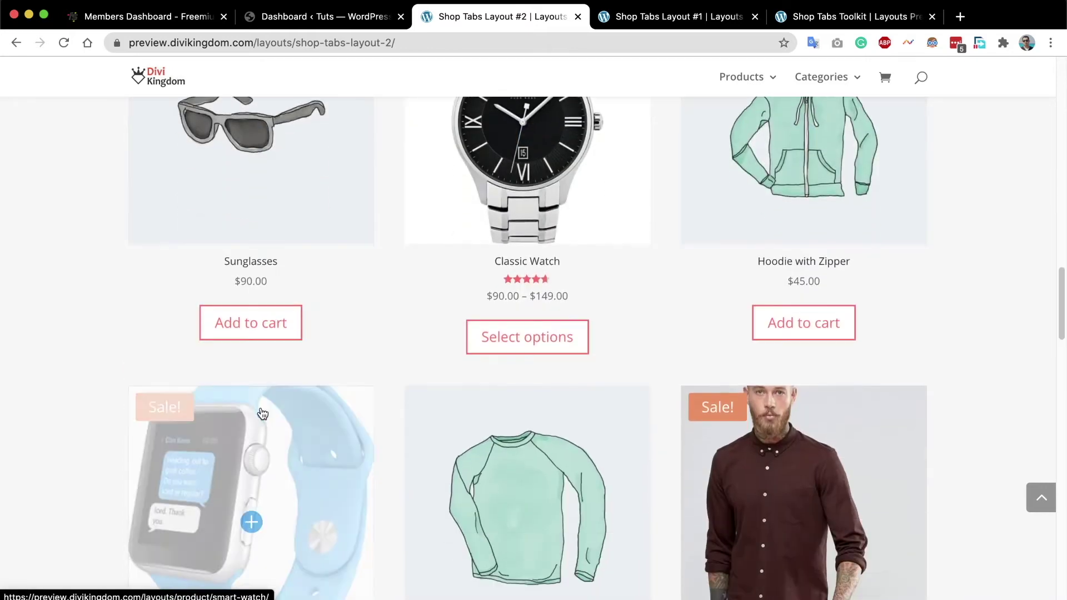
pyautogui.scroll(5, 253, 428)
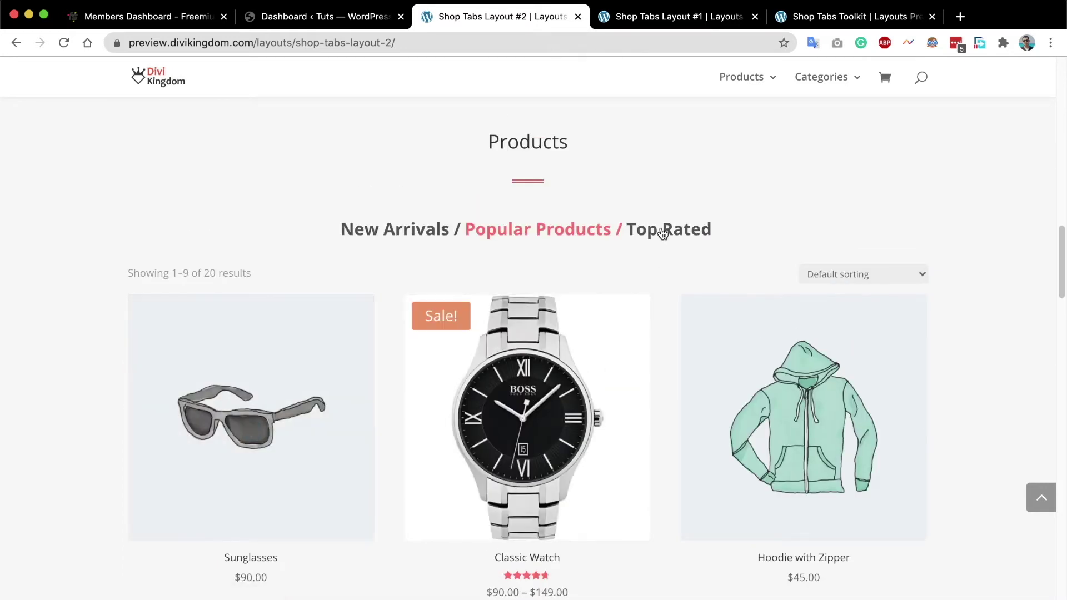
pyautogui.click(654, 239)
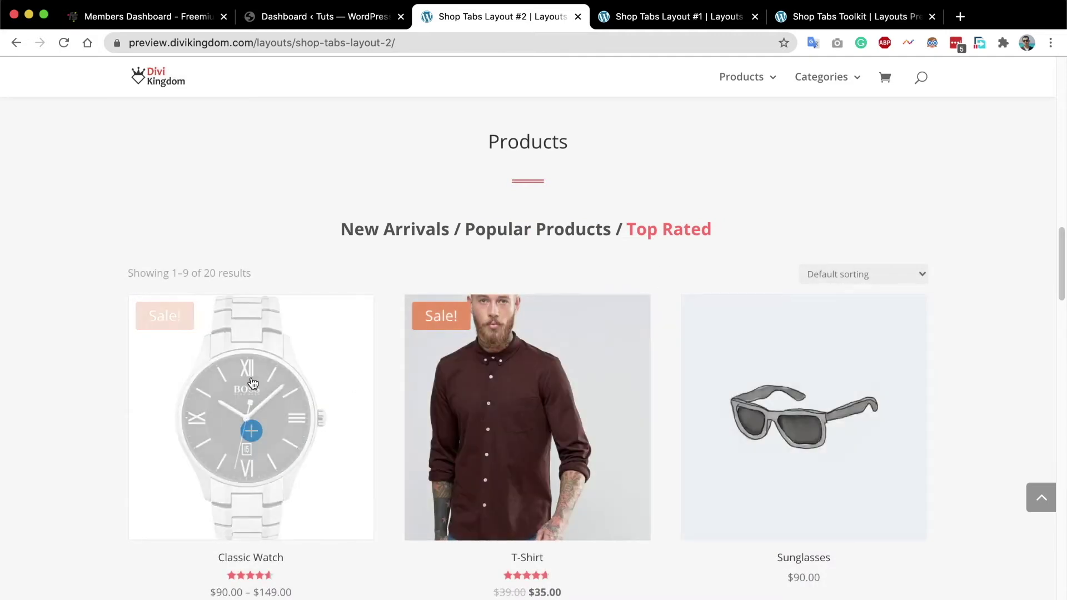
pyautogui.scroll(-2, 253, 383)
pyautogui.scroll(2, 593, 433)
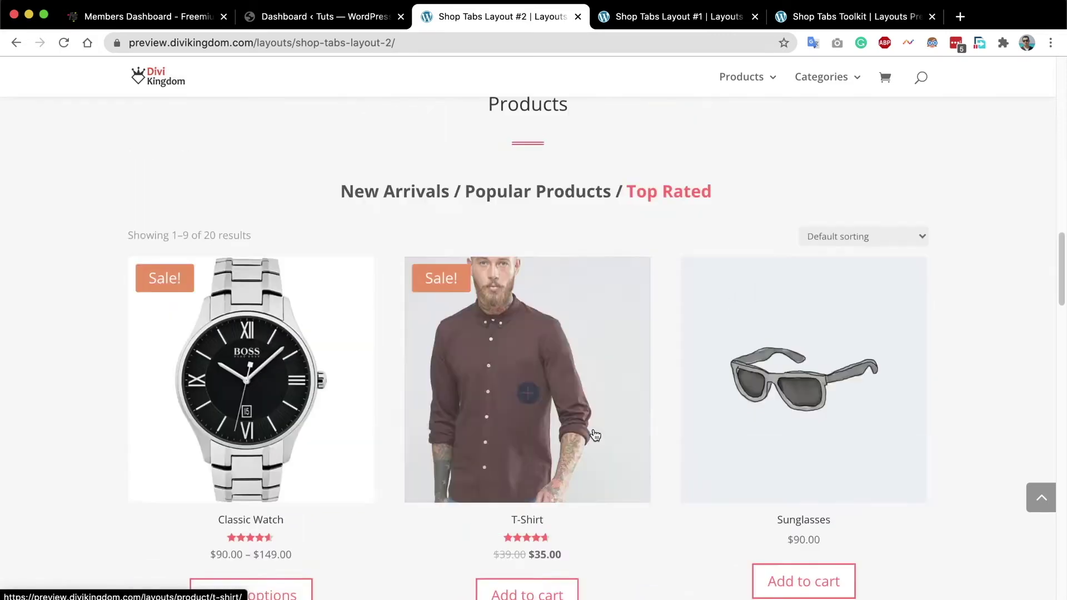
pyautogui.click(419, 233)
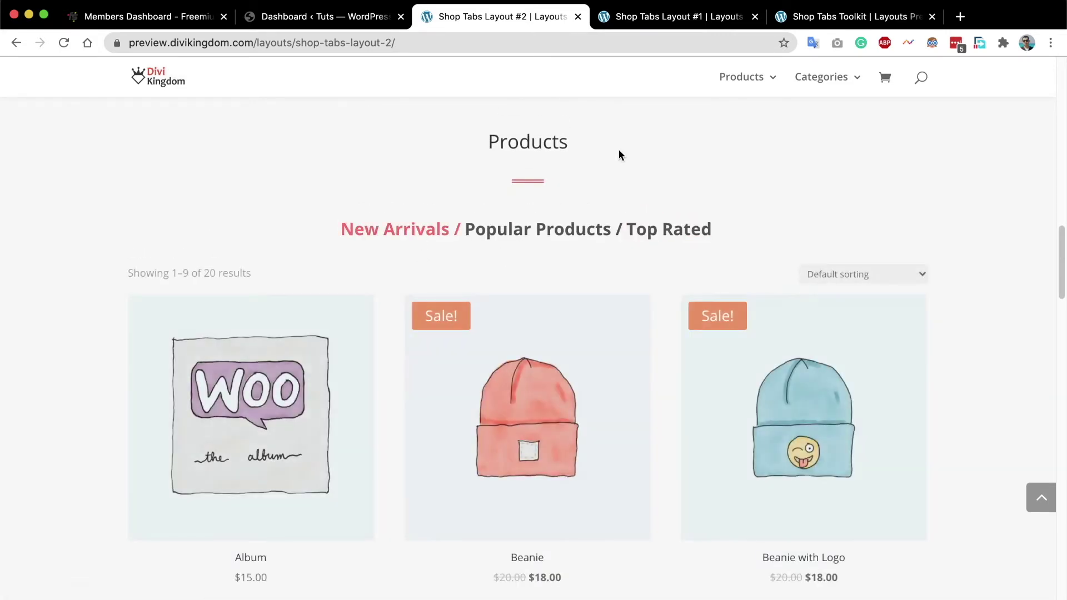
# Examine the Shop Tabs Layout #1 demo, going through its Best selling, Featured Products, Sale products and All products tabs.
pyautogui.click(683, 17)
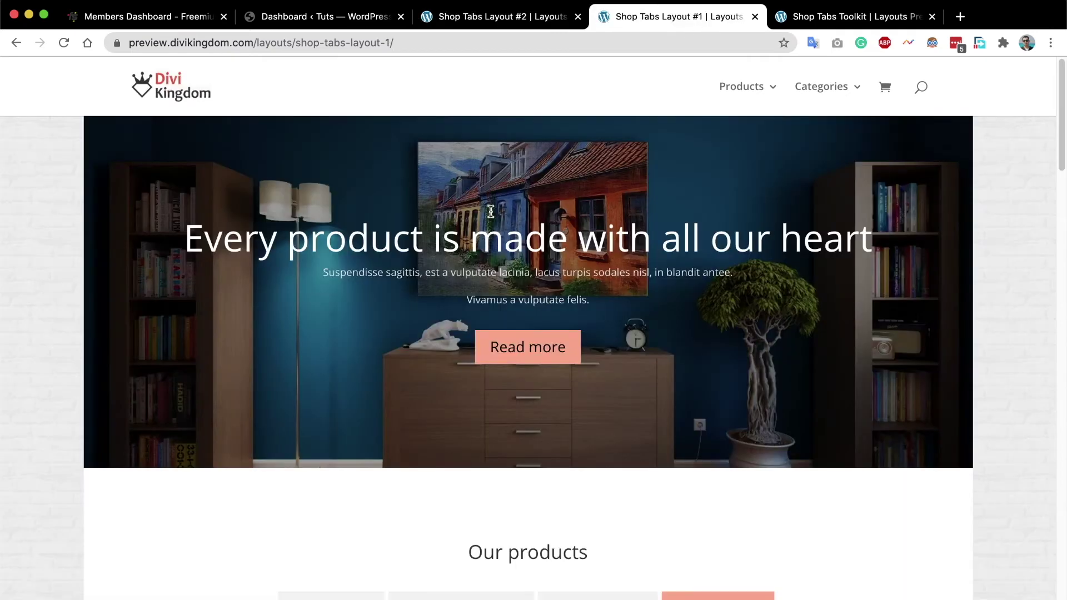
pyautogui.scroll(-8, 491, 212)
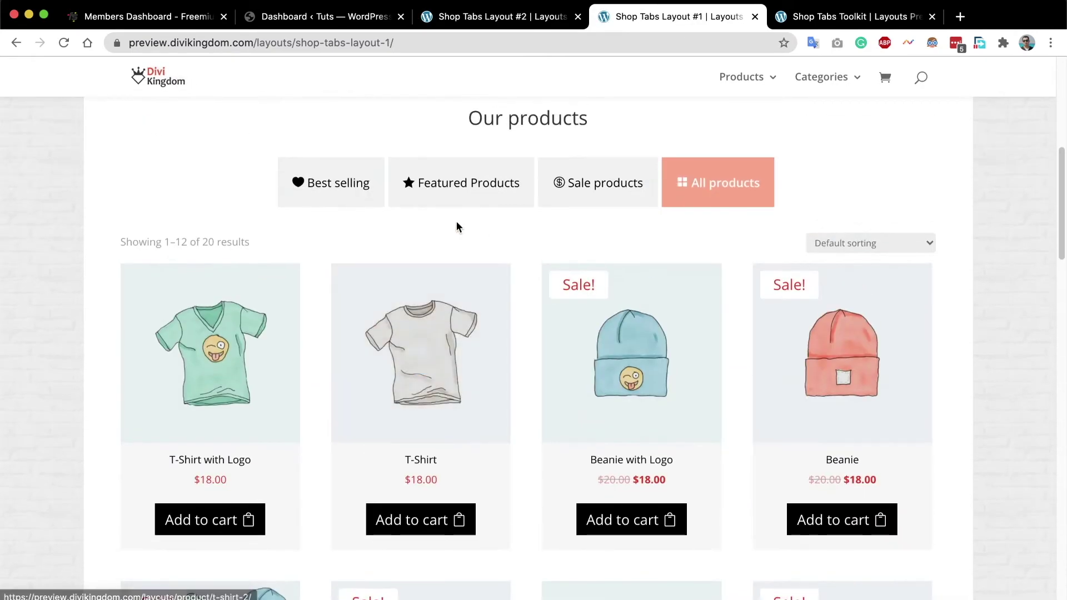
pyautogui.click(335, 189)
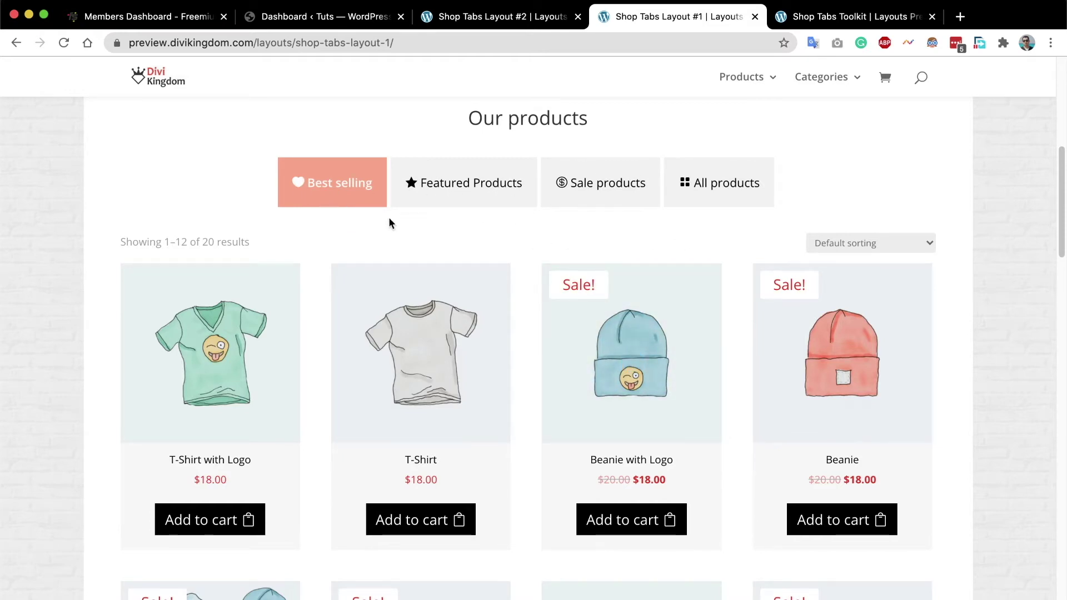
pyautogui.click(473, 188)
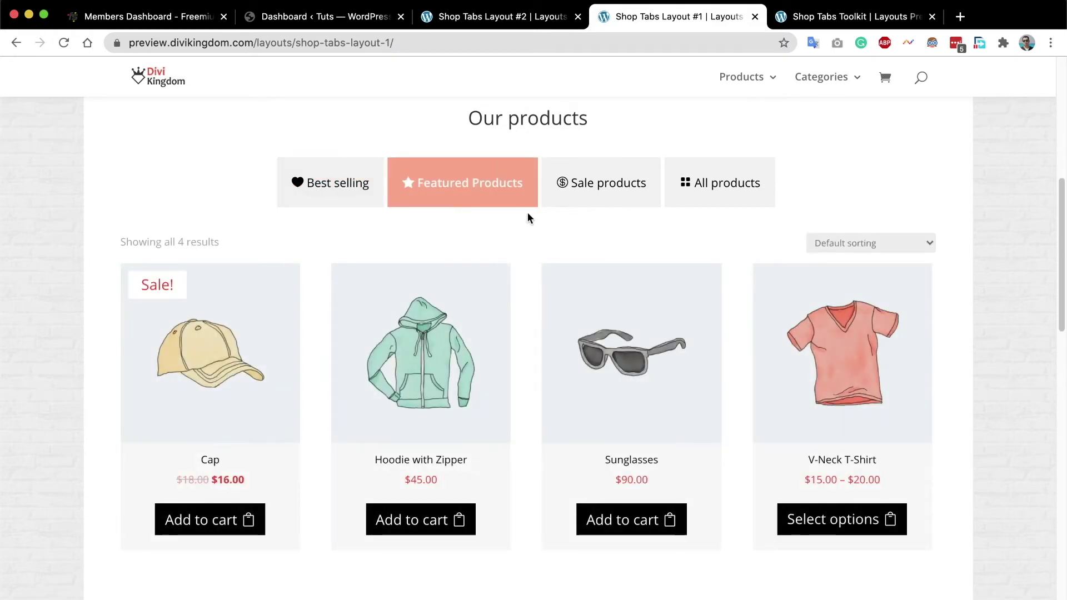
pyautogui.click(599, 201)
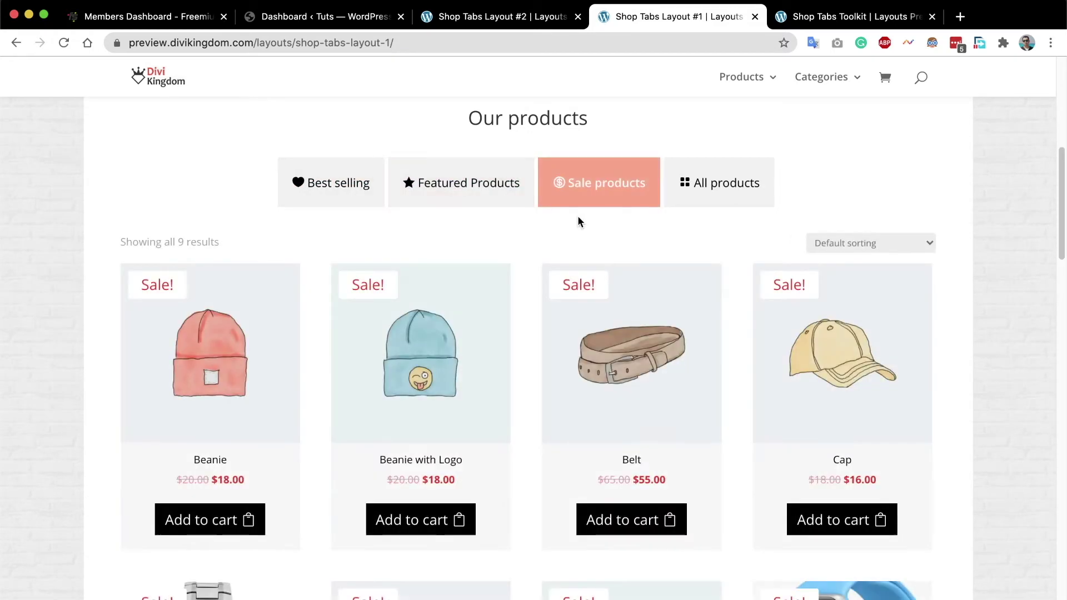
pyautogui.click(705, 189)
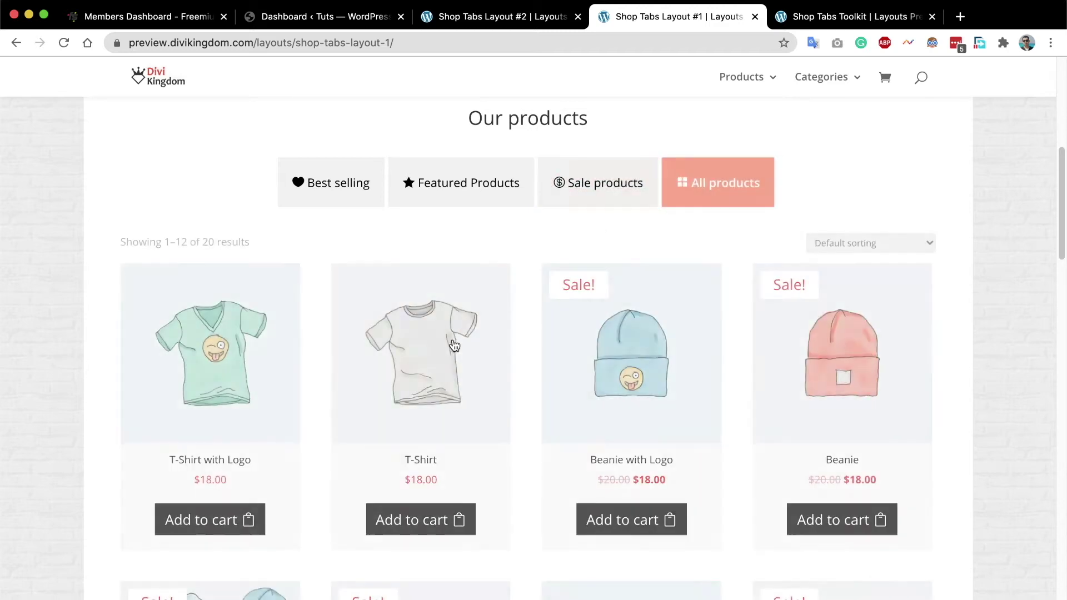
pyautogui.scroll(-4, 476, 408)
pyautogui.scroll(-5, 476, 409)
pyautogui.scroll(15, 477, 405)
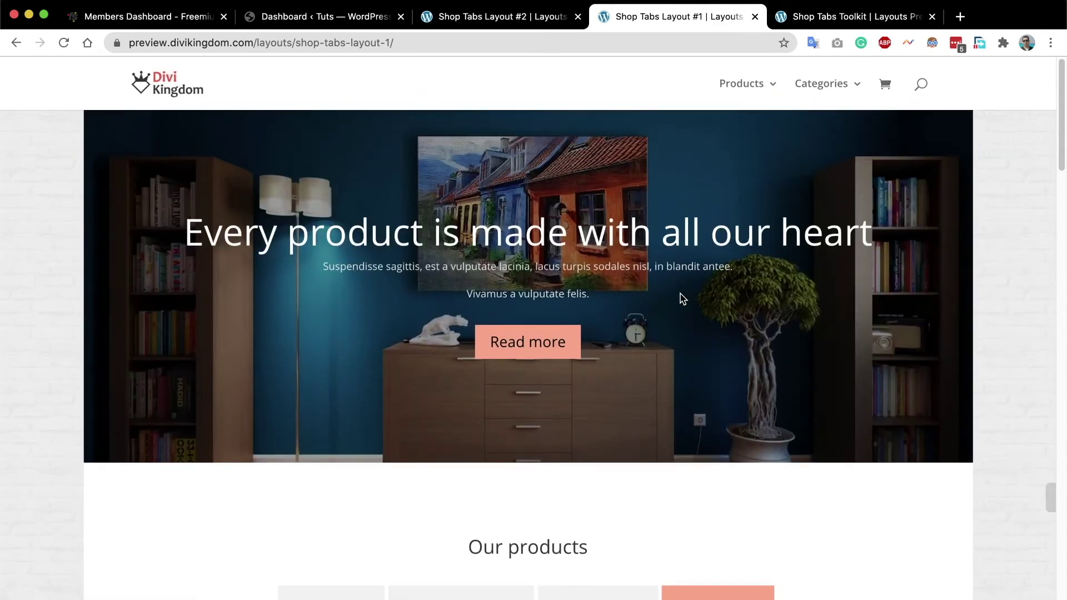
# Examine the first two tab designs in the Shop Tabs Toolkit demo by switching between their product tabs.
pyautogui.click(854, 21)
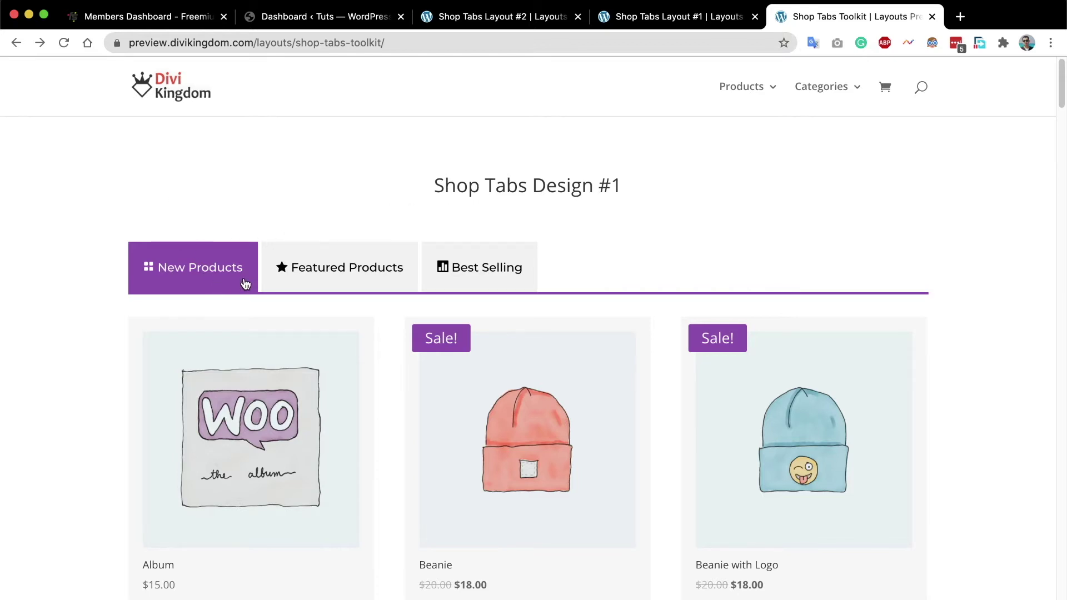
pyautogui.click(339, 278)
pyautogui.click(442, 269)
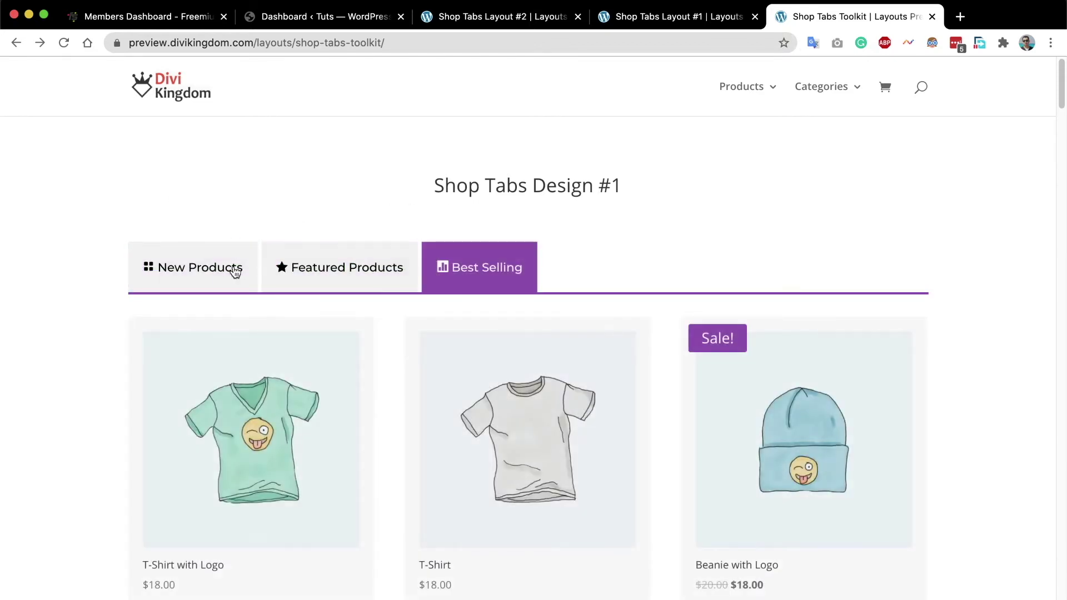
pyautogui.scroll(-2, 231, 272)
pyautogui.scroll(-15, 229, 273)
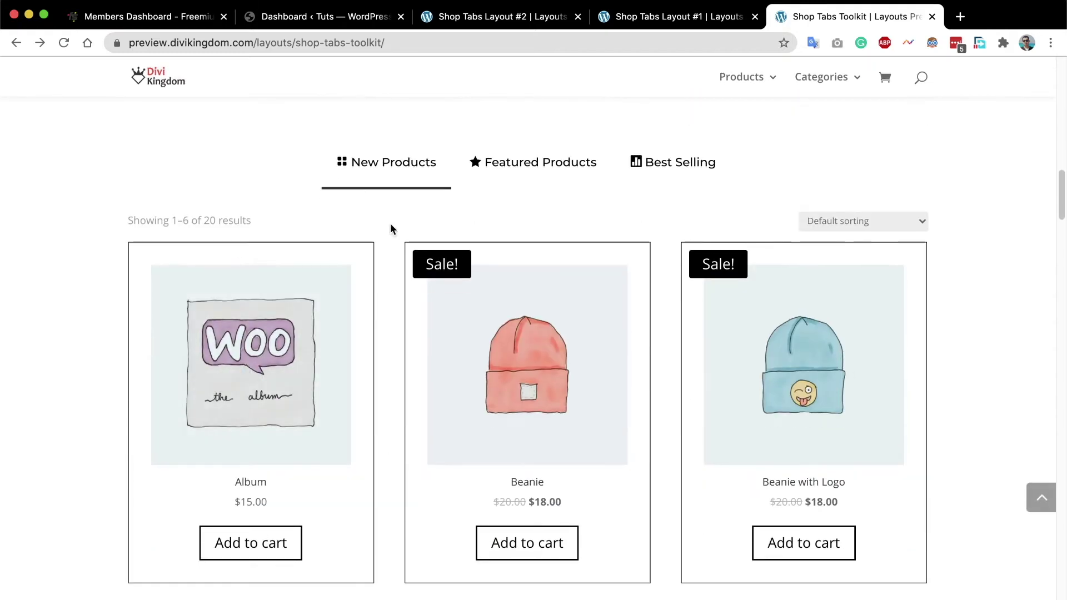
pyautogui.click(514, 163)
pyautogui.click(645, 164)
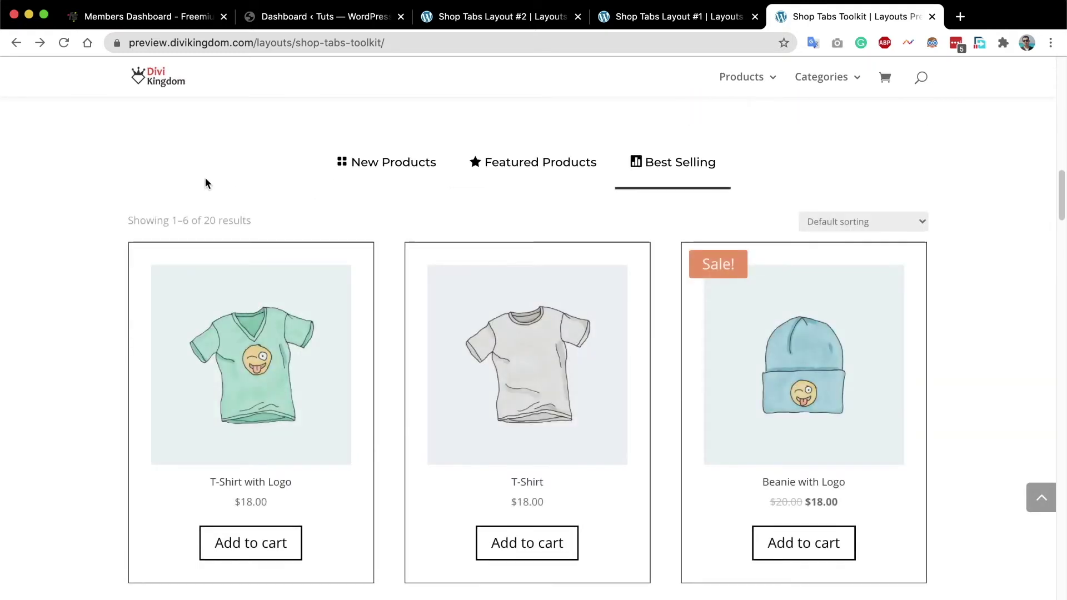
pyautogui.click(389, 174)
pyautogui.scroll(-10, 117, 198)
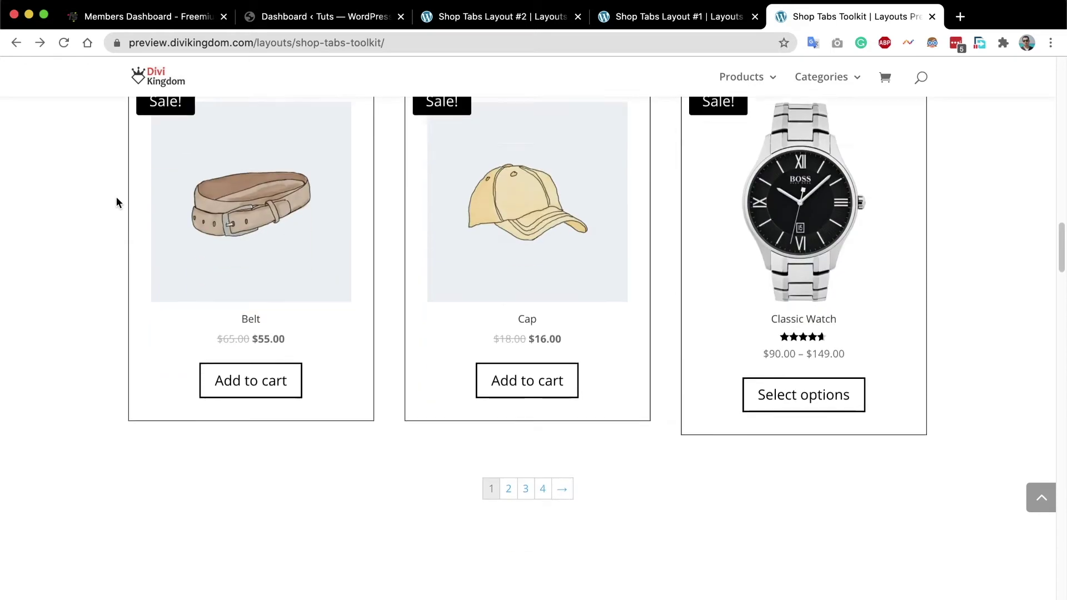
# Examine Shop Tabs Designs #3 to #5 on the toolkit page, trying the New Products, Featured Products and Best Selling tabs.
pyautogui.scroll(-5, 116, 200)
pyautogui.scroll(-3, 207, 253)
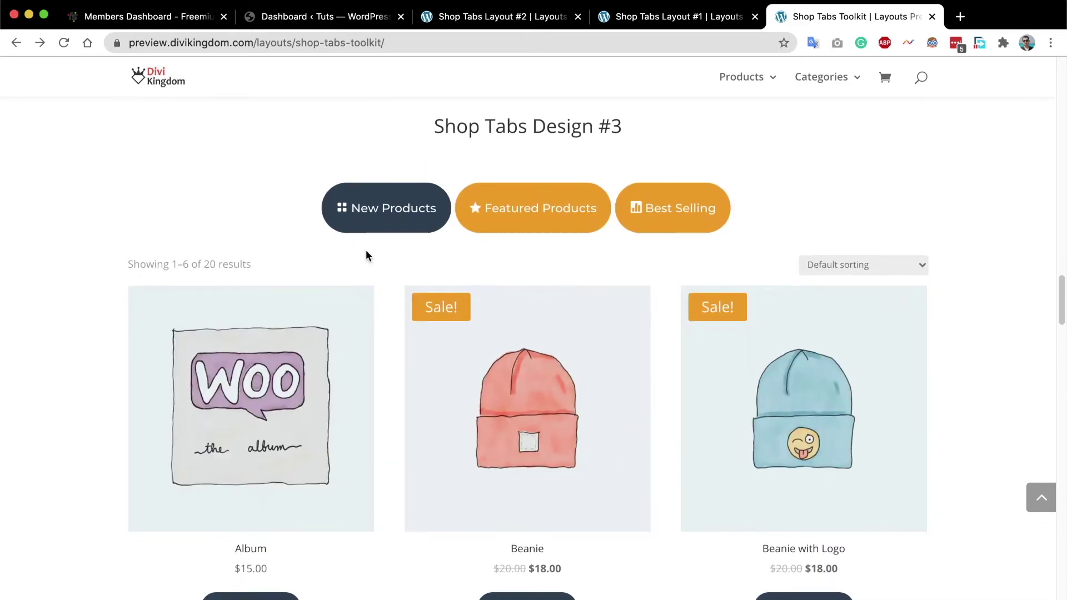
pyautogui.click(505, 217)
pyautogui.click(639, 209)
pyautogui.click(409, 210)
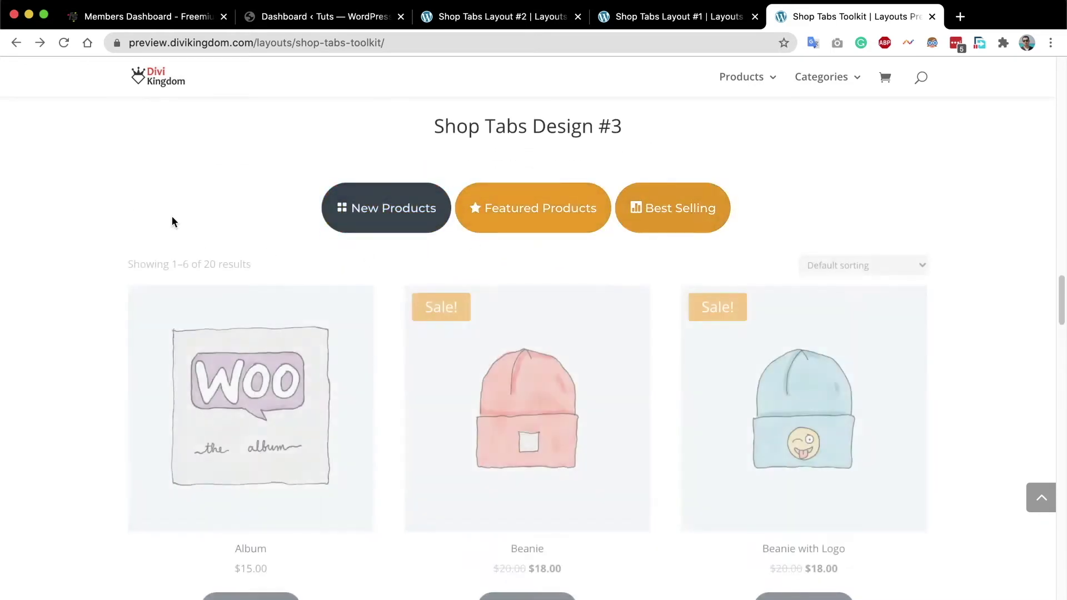
pyautogui.scroll(-4, 169, 224)
pyautogui.scroll(-10, 167, 224)
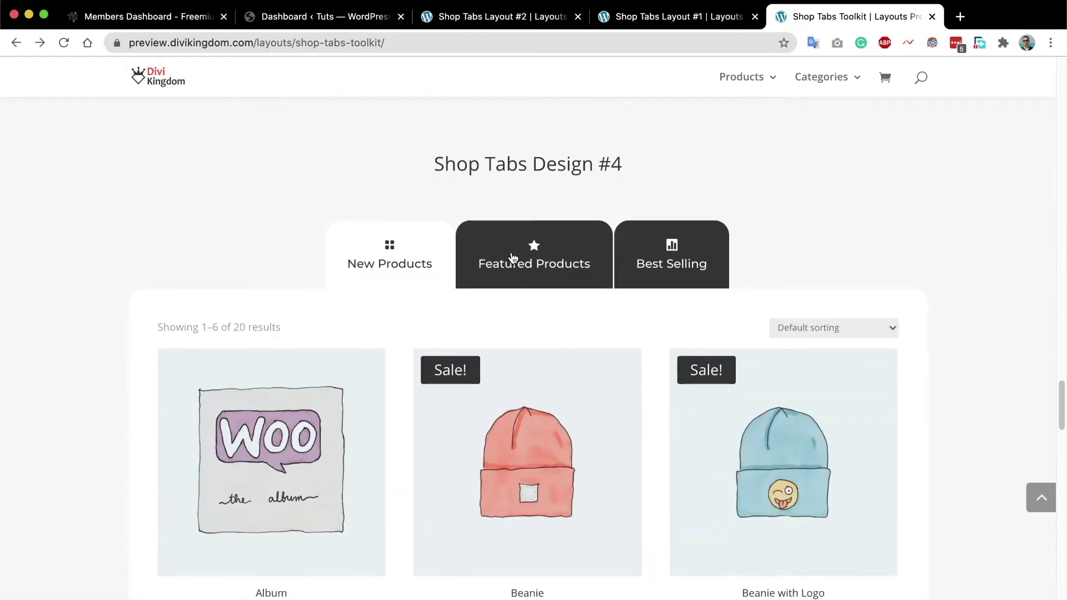
pyautogui.click(482, 261)
pyautogui.click(674, 257)
pyautogui.click(424, 255)
pyautogui.scroll(-15, 257, 253)
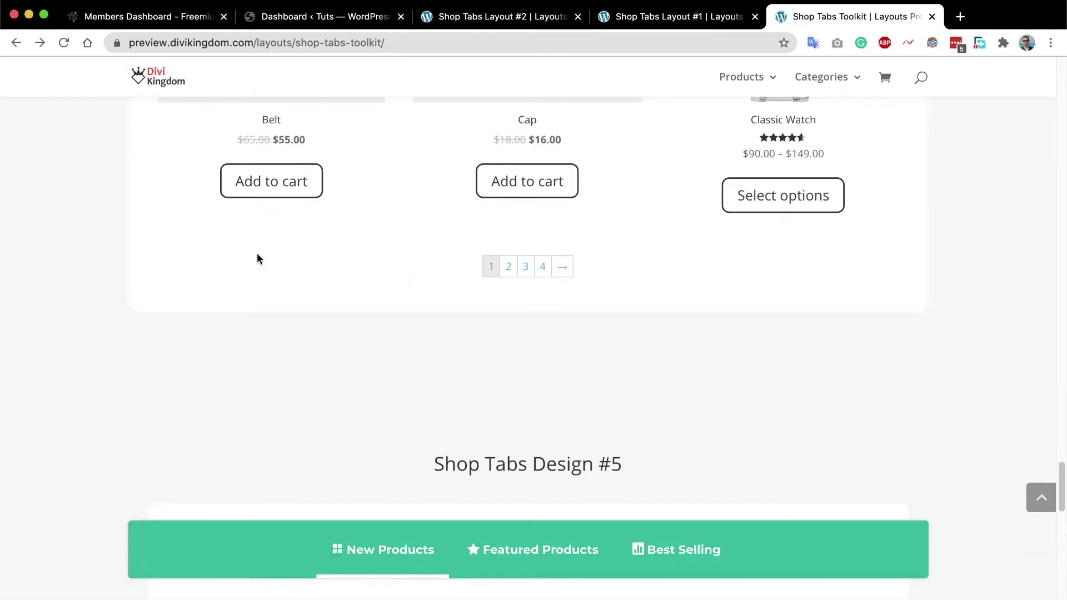
pyautogui.click(542, 311)
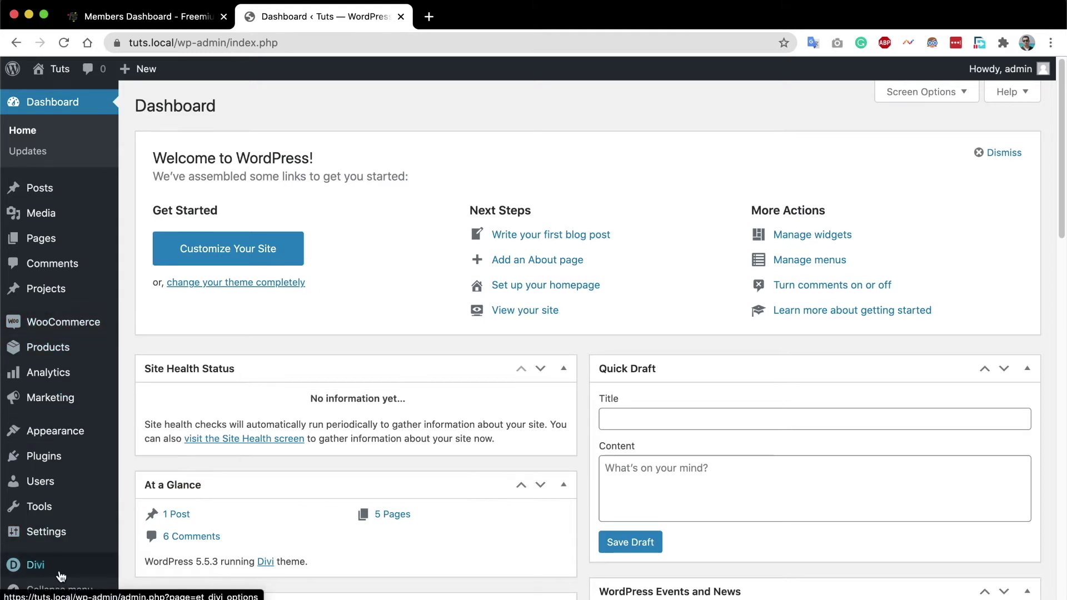
# Upload and install the plugin file dk-shop-tabs.1.0.0.zip on the WordPress site.
pyautogui.moveTo(59, 573)
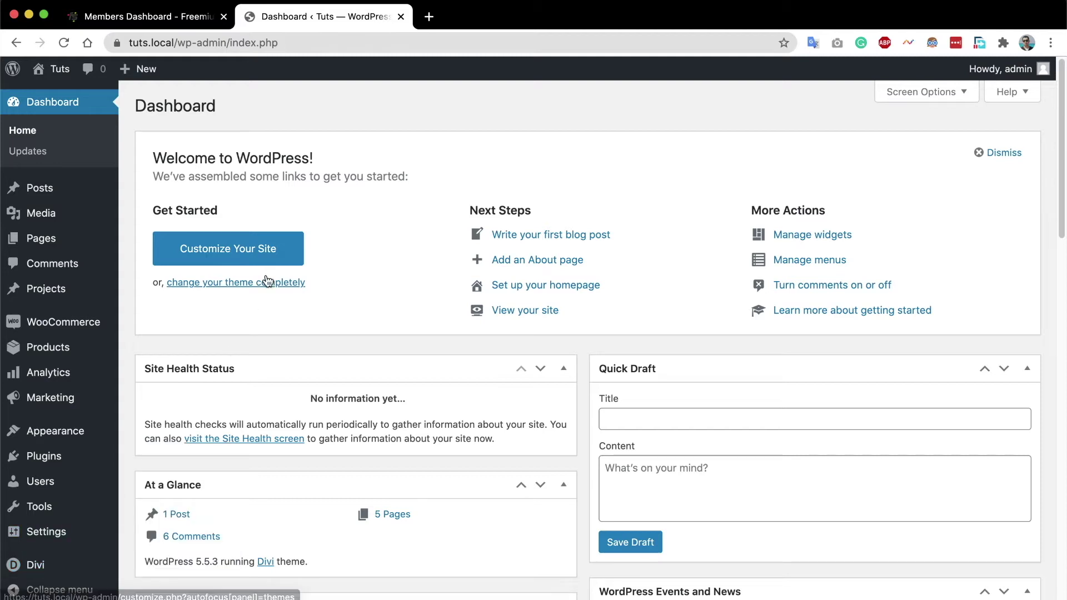
pyautogui.moveTo(78, 465)
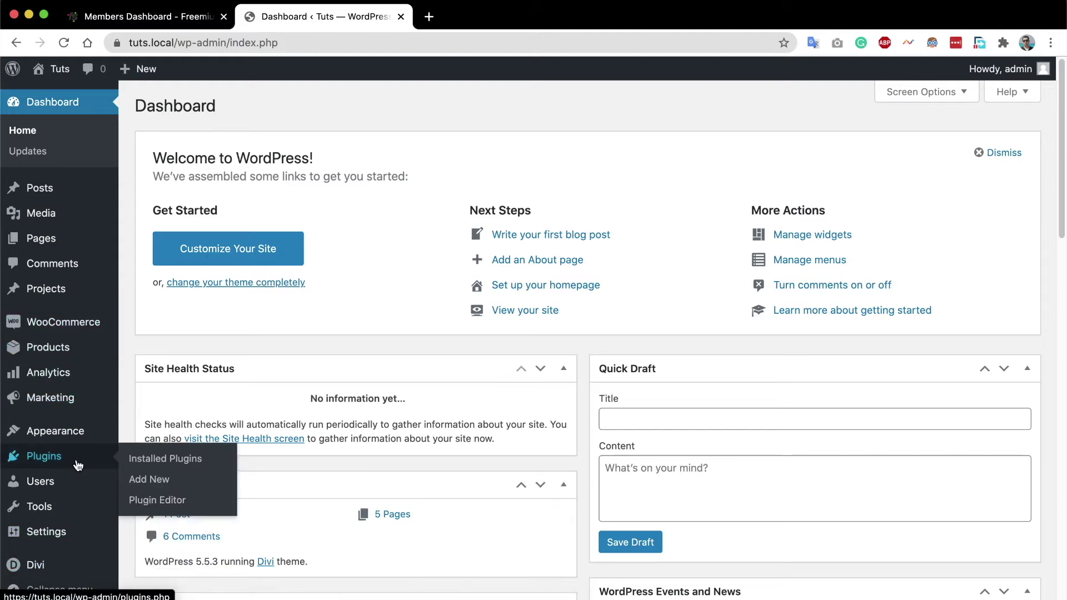
pyautogui.click(163, 485)
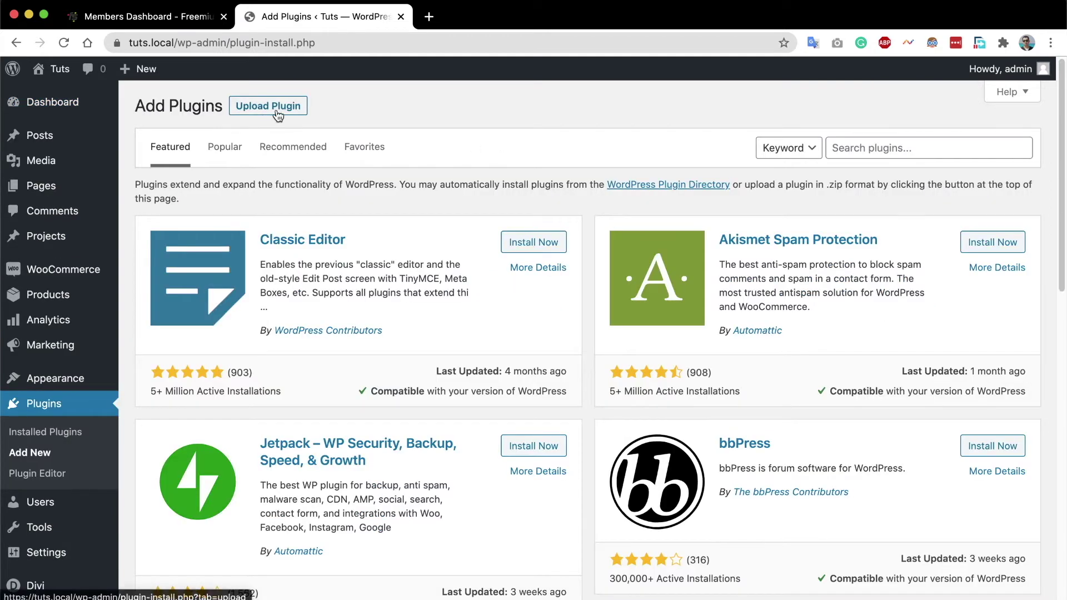
pyautogui.click(270, 108)
pyautogui.click(476, 241)
pyautogui.doubleClick(286, 109)
pyautogui.click(700, 245)
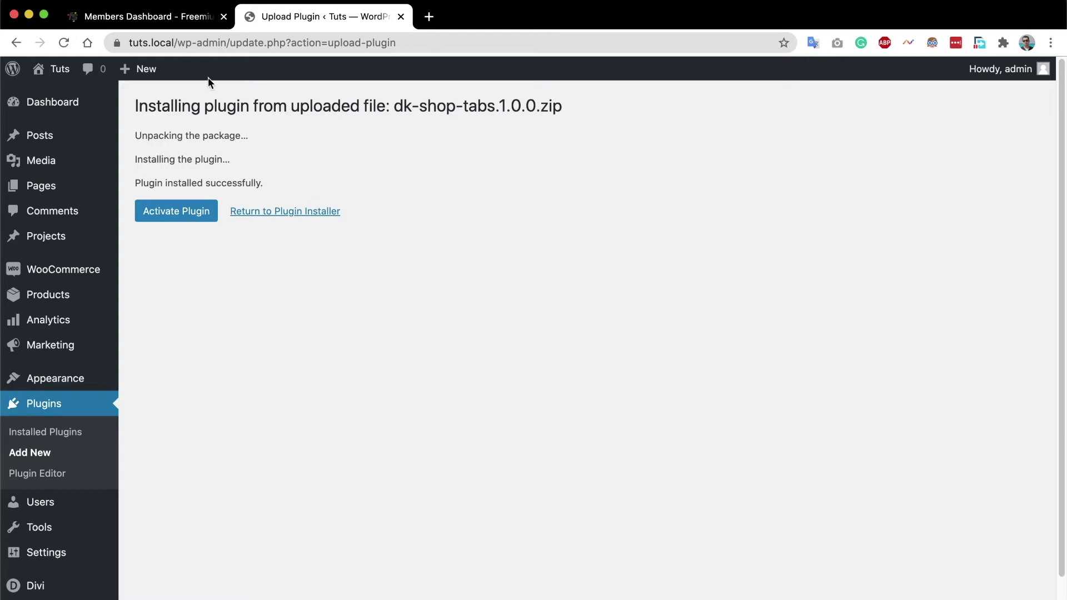
# Copy the licence key of the Shop Tabs Module issued Nov 29, 2020 from the Freemius members dashboard and return to the WordPress plugin installation page.
pyautogui.click(166, 17)
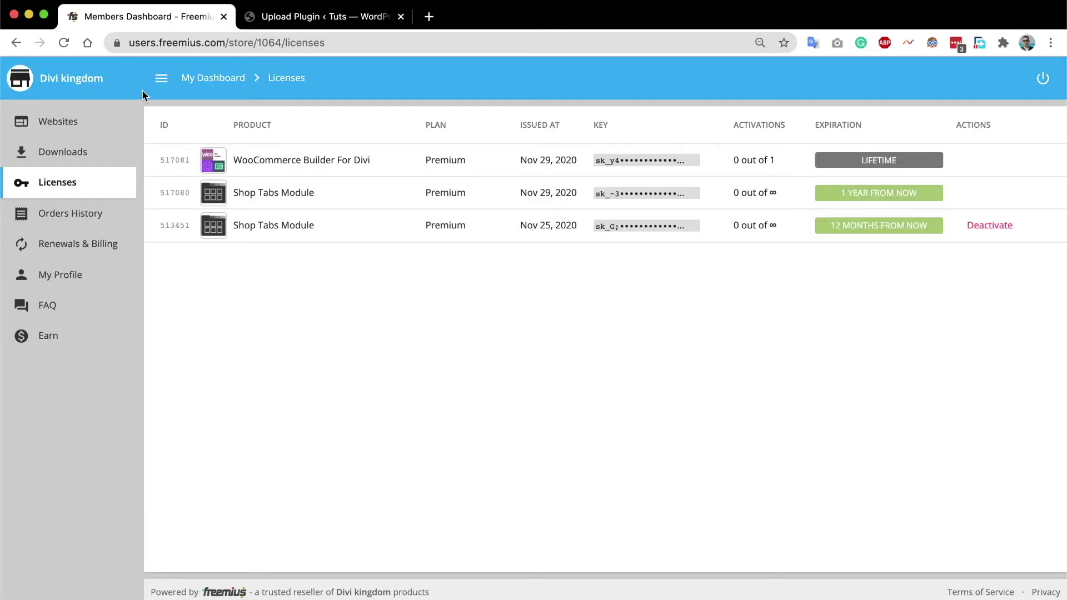
pyautogui.click(78, 156)
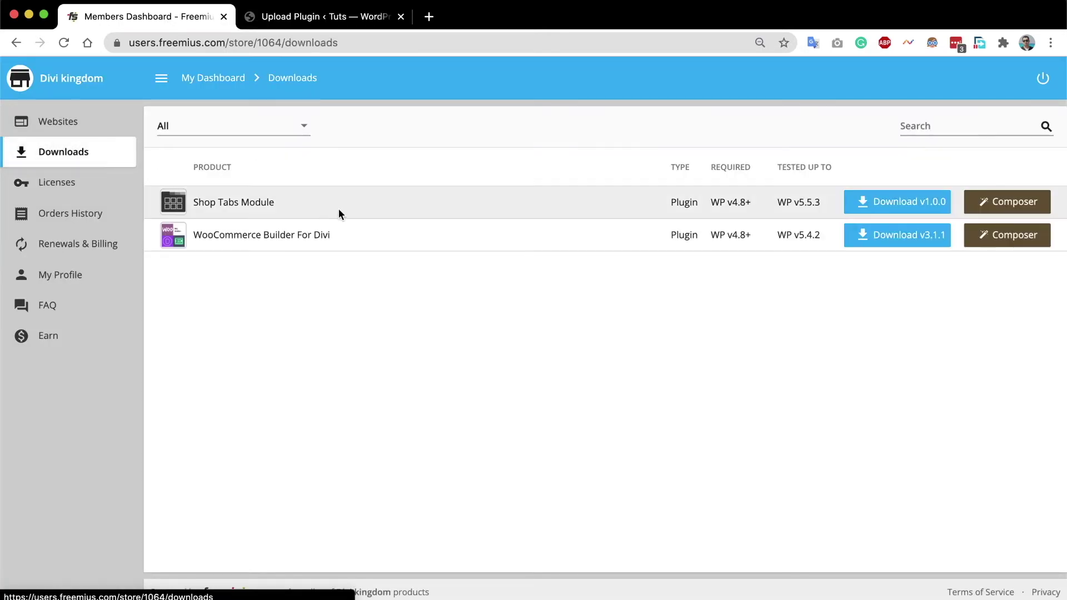
pyautogui.click(60, 194)
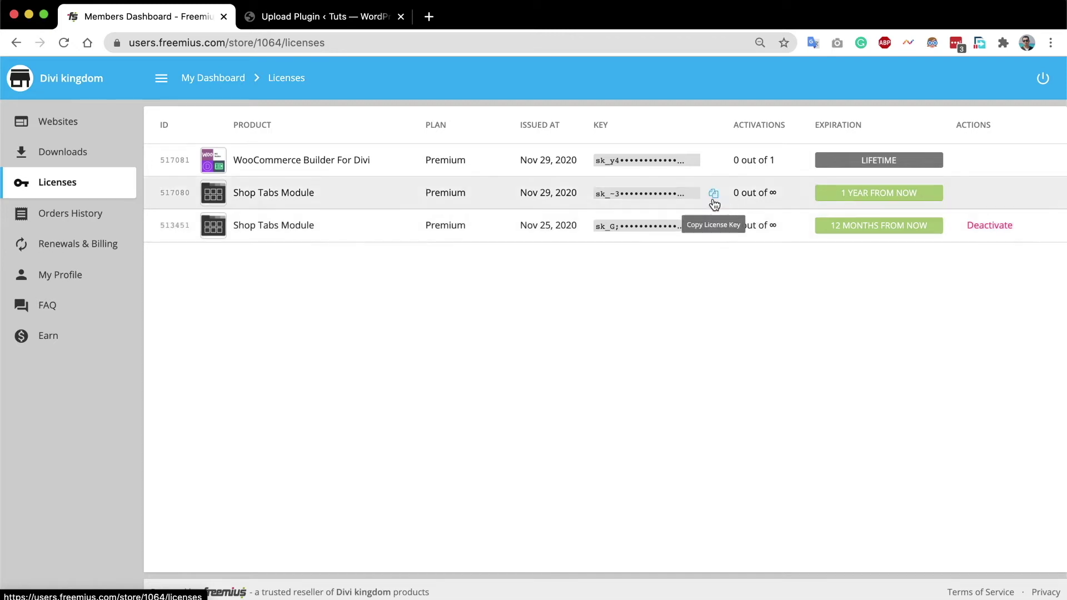
pyautogui.click(714, 194)
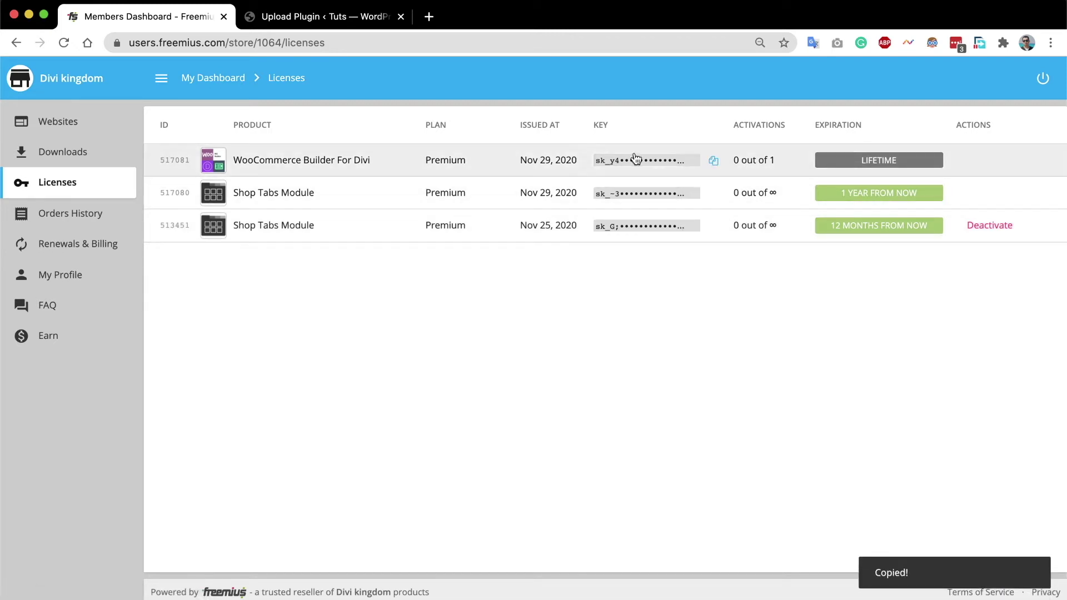
pyautogui.click(344, 17)
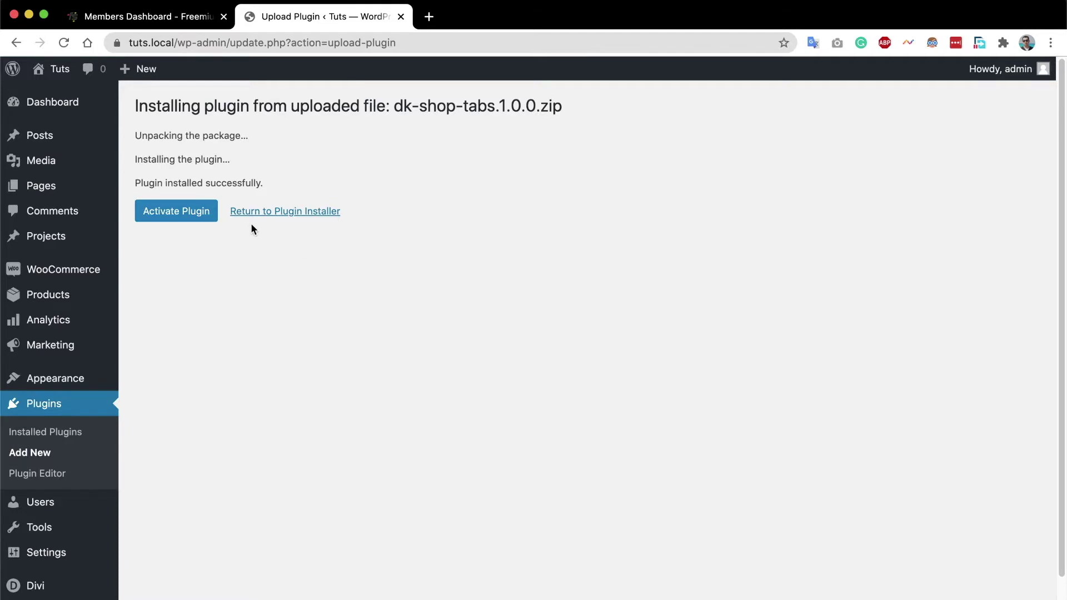
# Activate the Shop Tabs plugin and its licence by entering the licence key and agreeing to the activation.
pyautogui.click(167, 214)
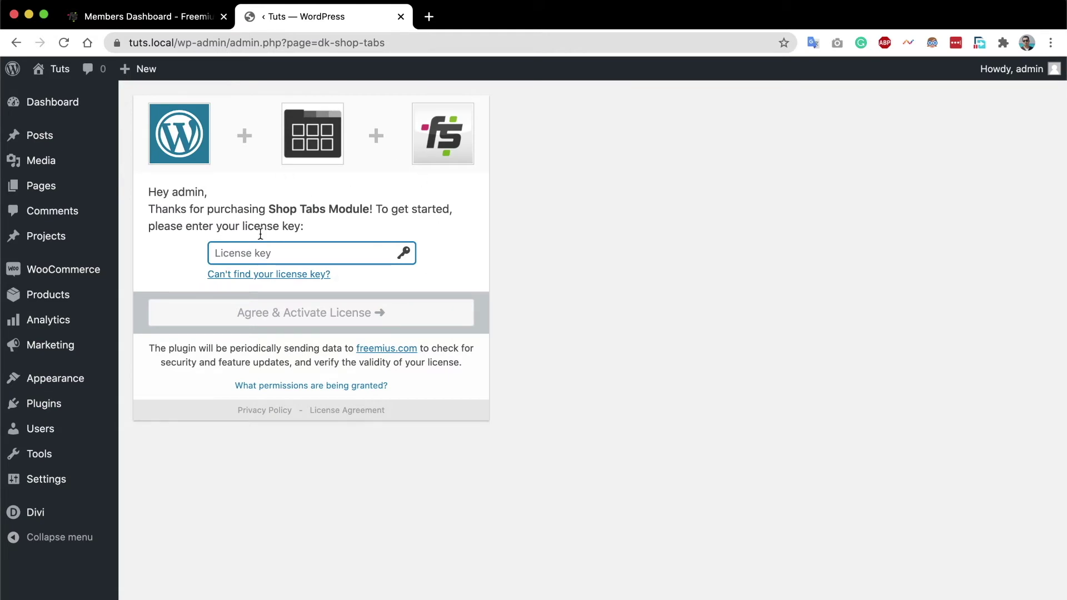
pyautogui.rightClick(295, 253)
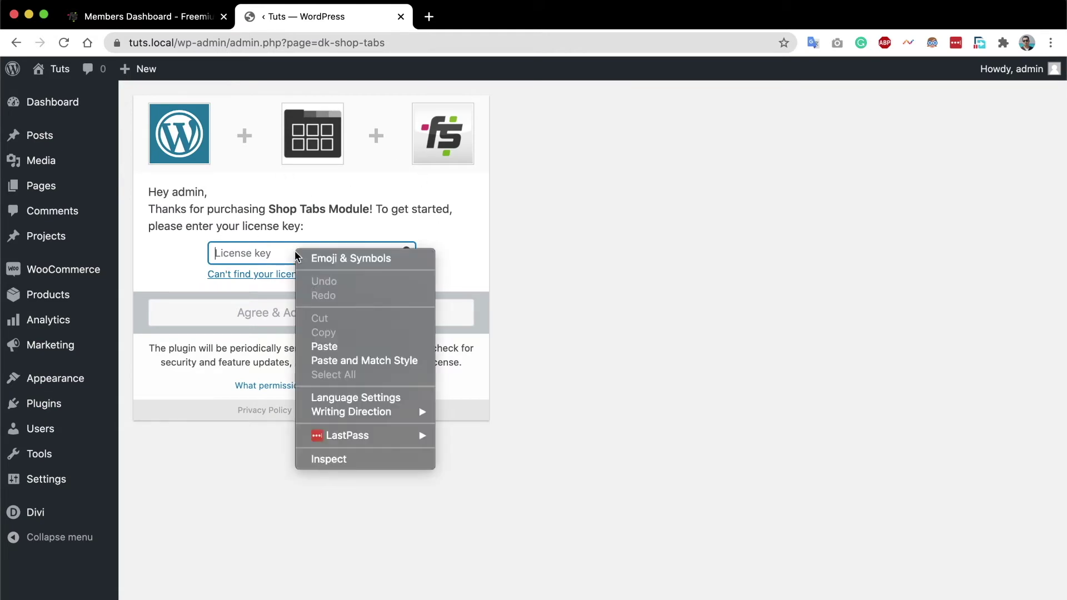
pyautogui.click(325, 347)
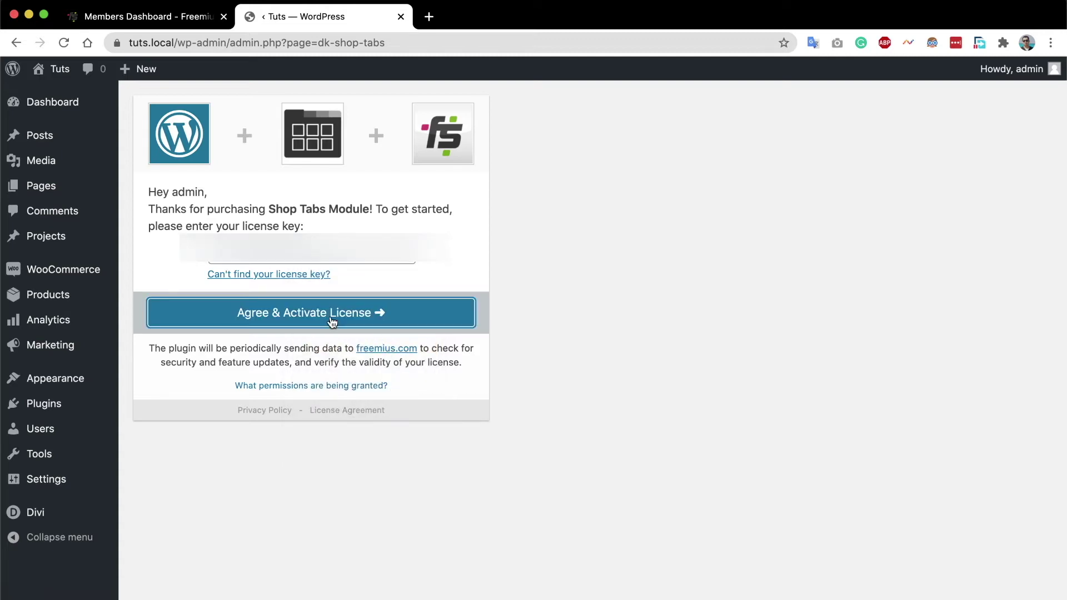
pyautogui.click(328, 314)
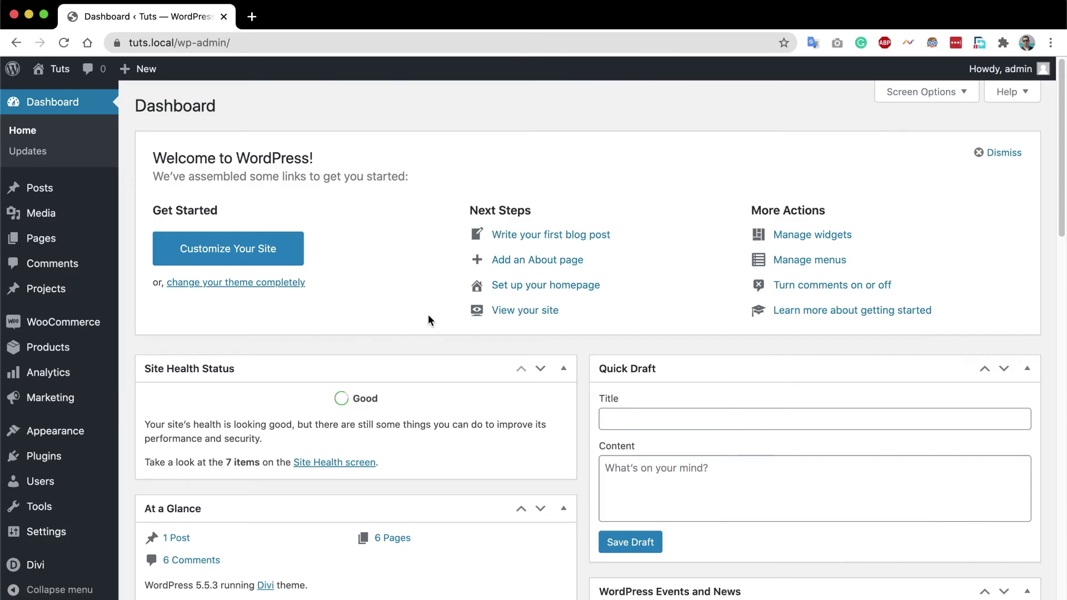
# Create a new page titled "Shop Tabs Example" and start building it from scratch with the Divi Builder.
pyautogui.moveTo(63, 239)
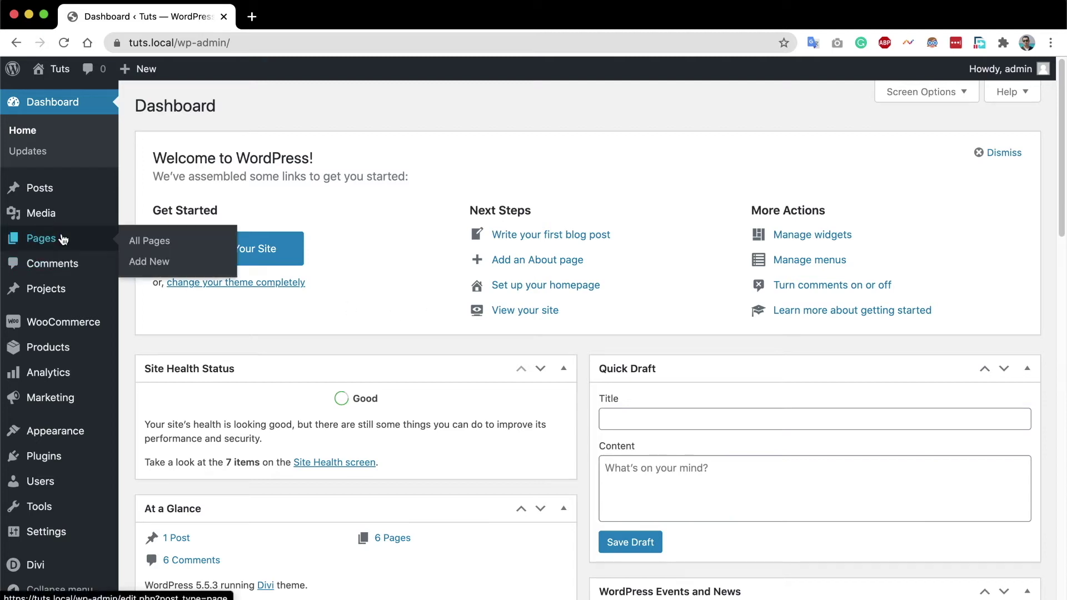
pyautogui.click(150, 265)
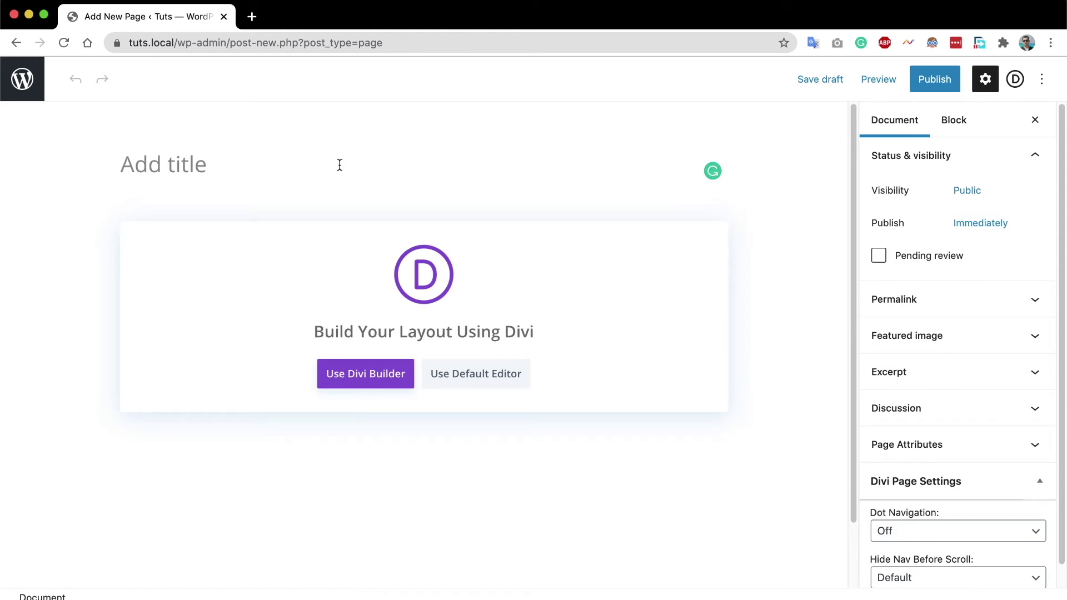
pyautogui.write('Shop Tab ')
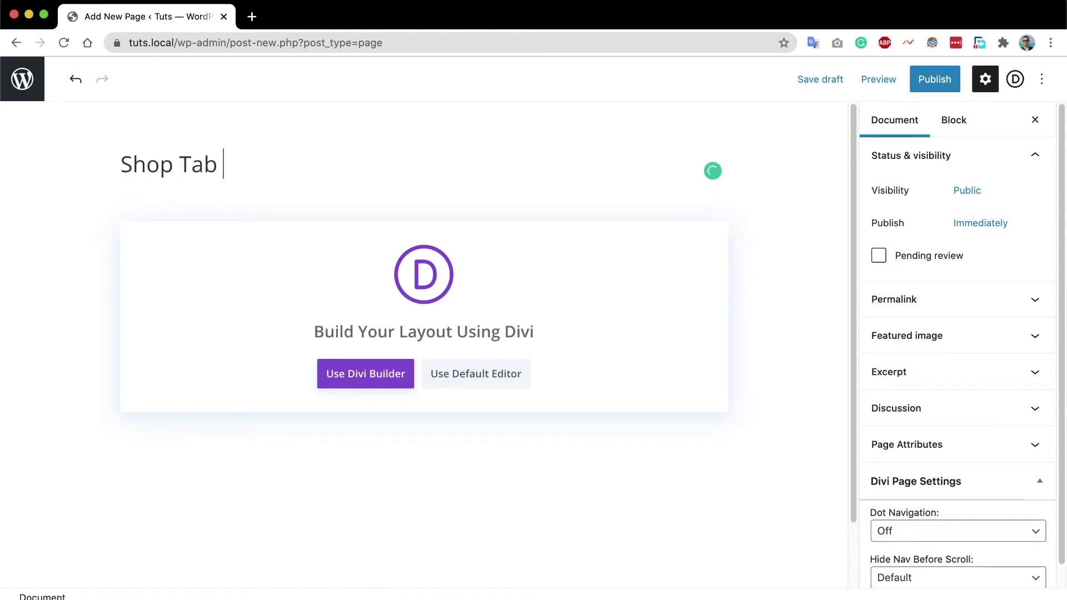
pyautogui.write(' Example')
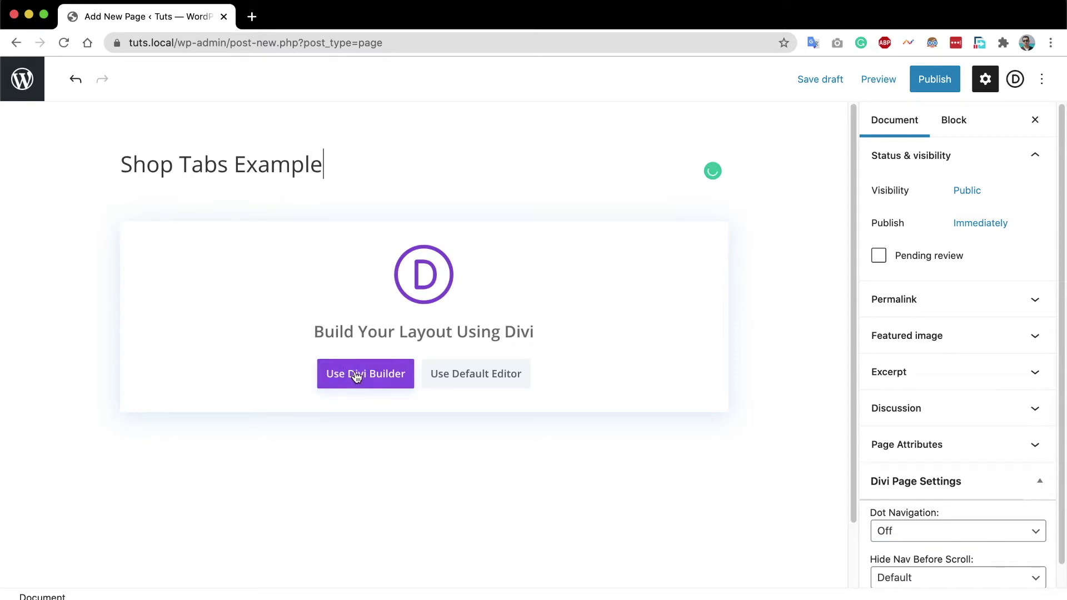
pyautogui.click(381, 385)
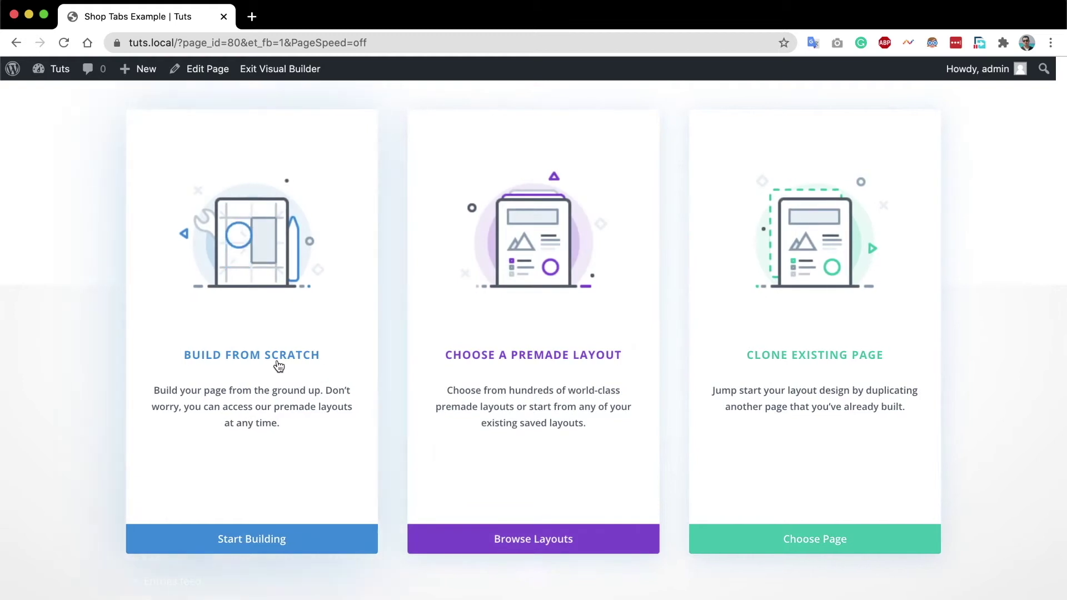
pyautogui.click(266, 360)
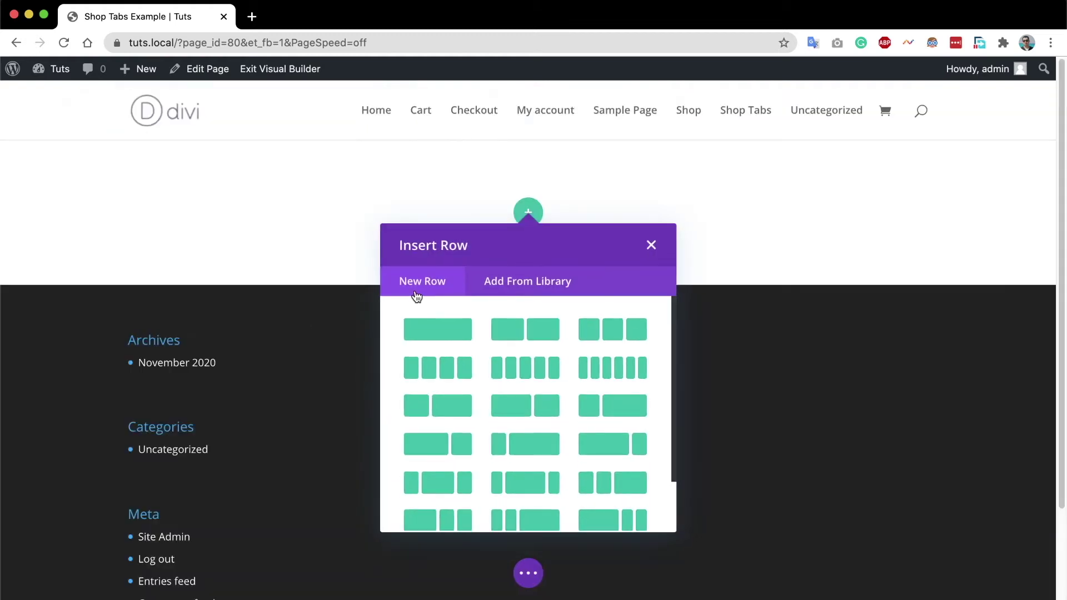
# Insert a one-column row containing a Shop Tabs module on the page.
pyautogui.click(438, 334)
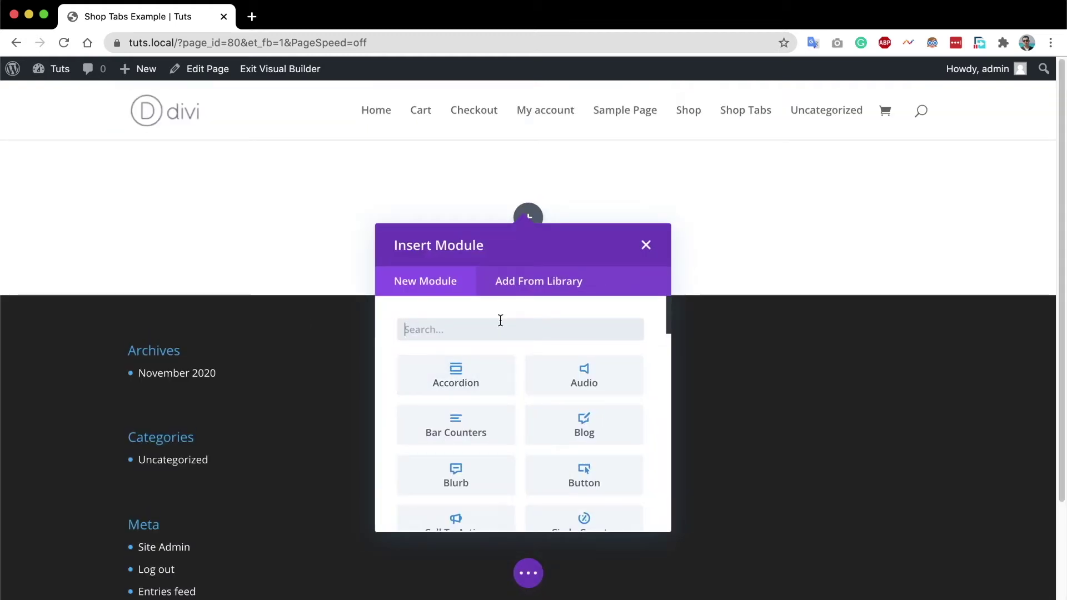
pyautogui.write('shop ta')
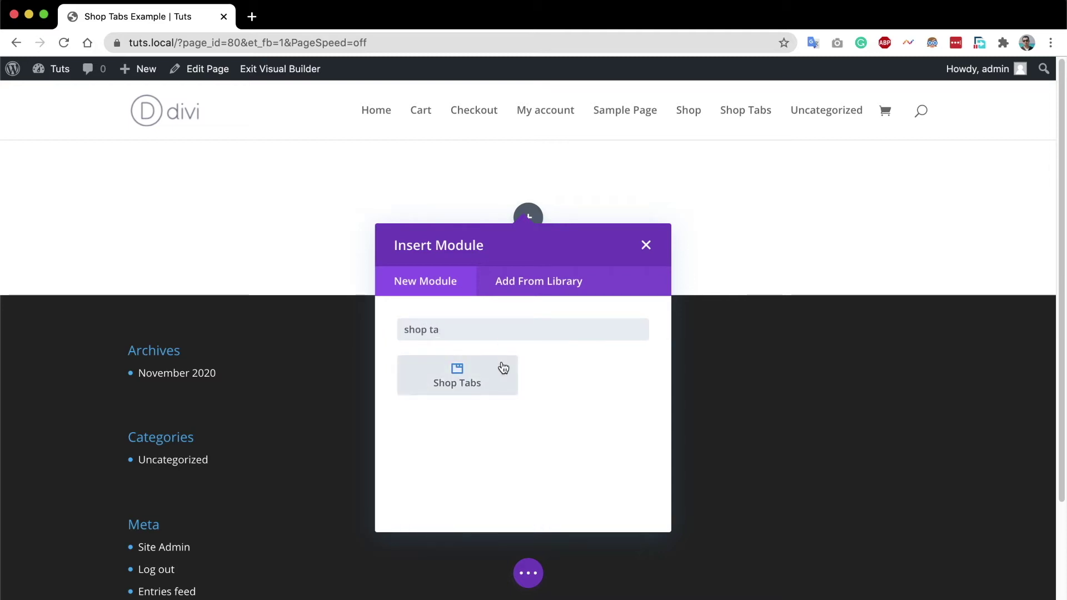
pyautogui.click(477, 380)
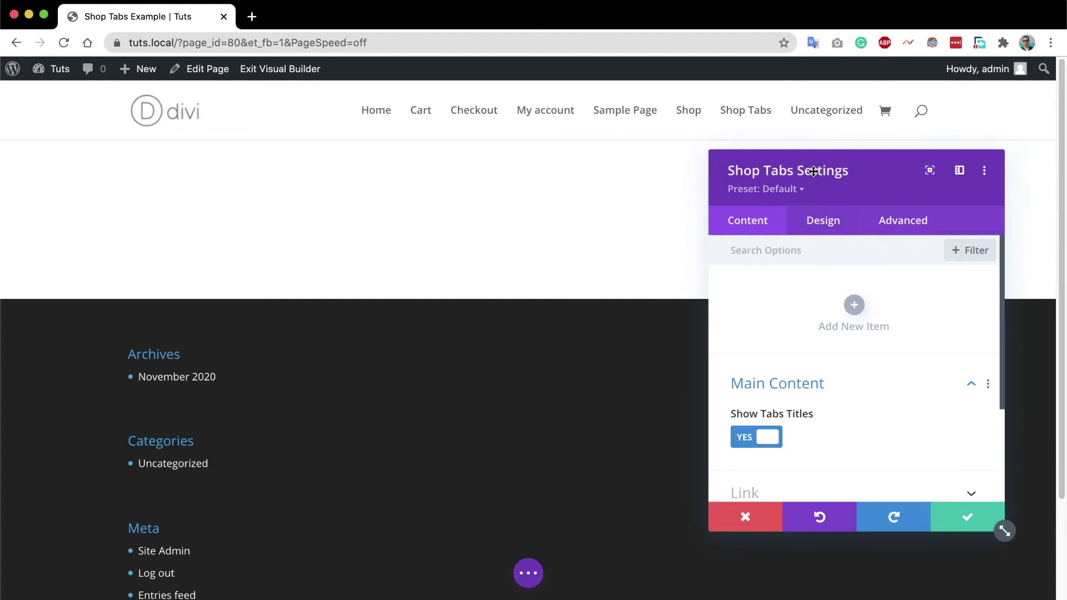
# Add a new tab item to the Shop Tabs module with Recent Products as its products type.
pyautogui.click(859, 314)
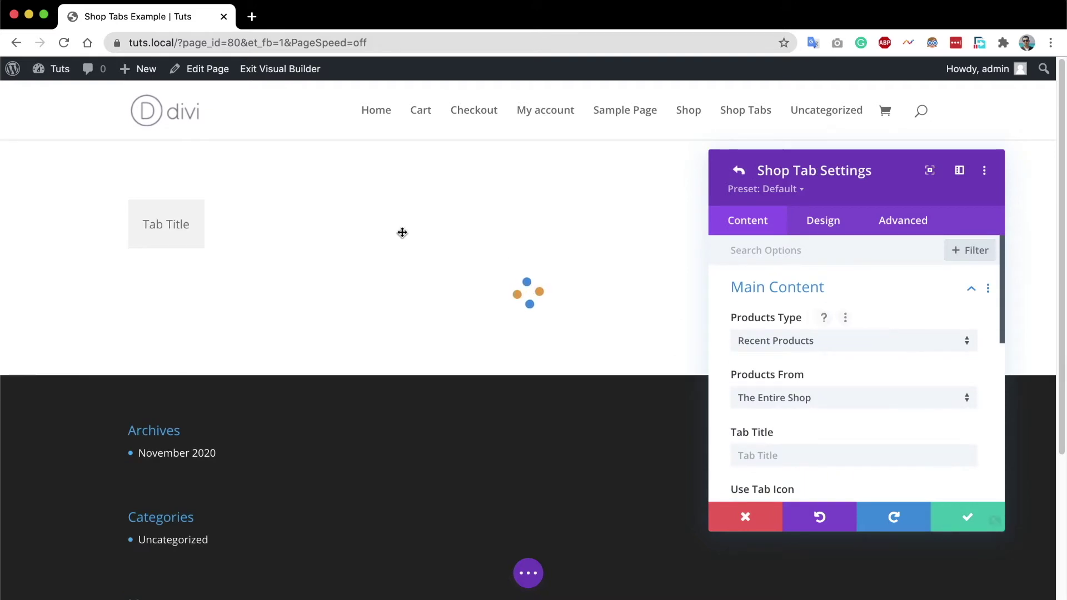
pyautogui.scroll(-1, 814, 308)
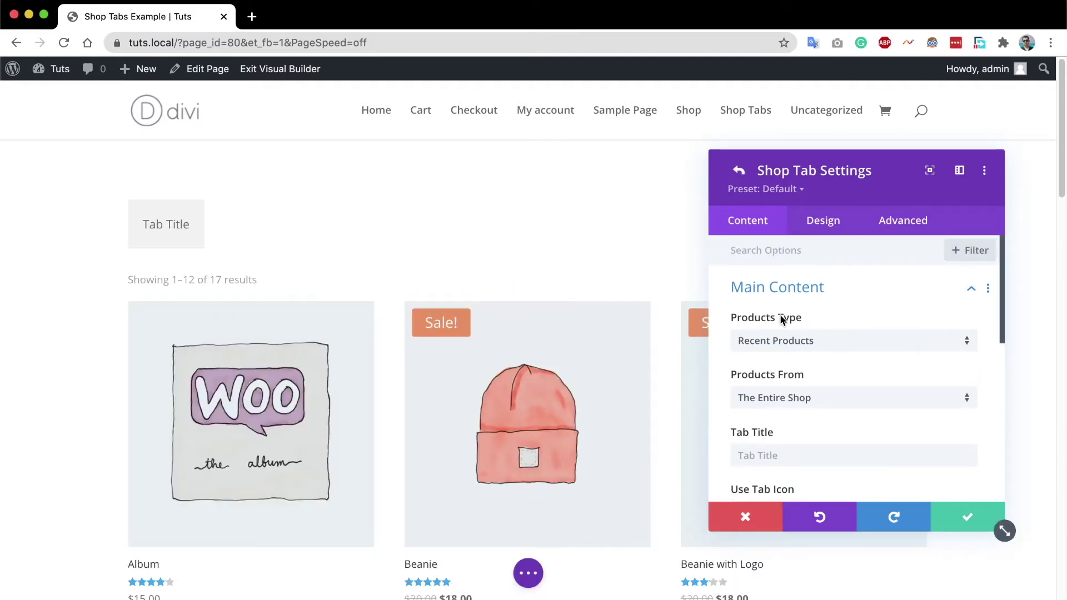
pyautogui.scroll(-1, 781, 319)
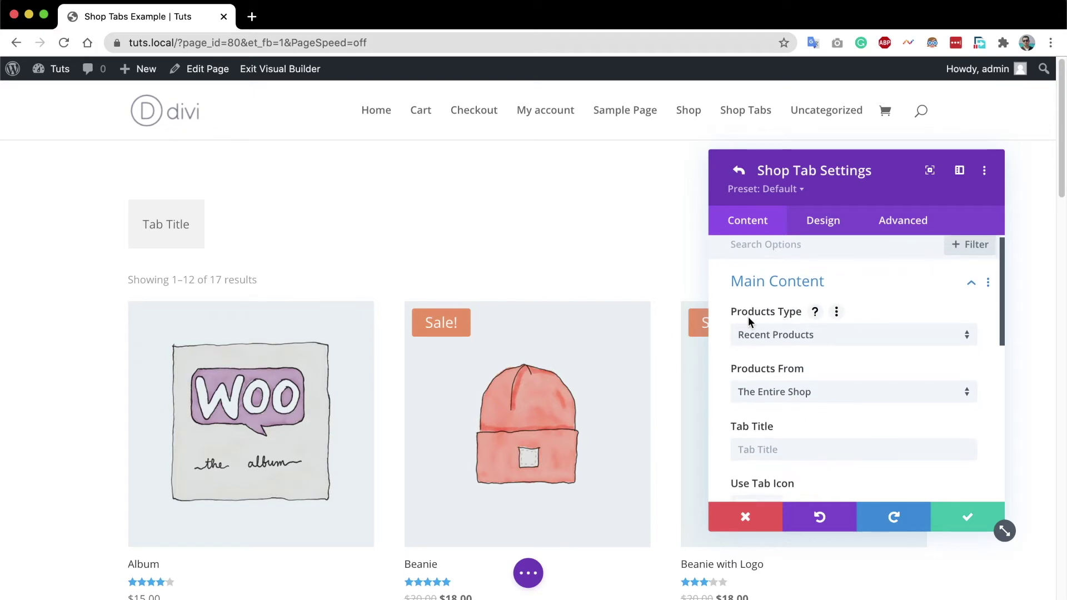
pyautogui.scroll(-1, 787, 321)
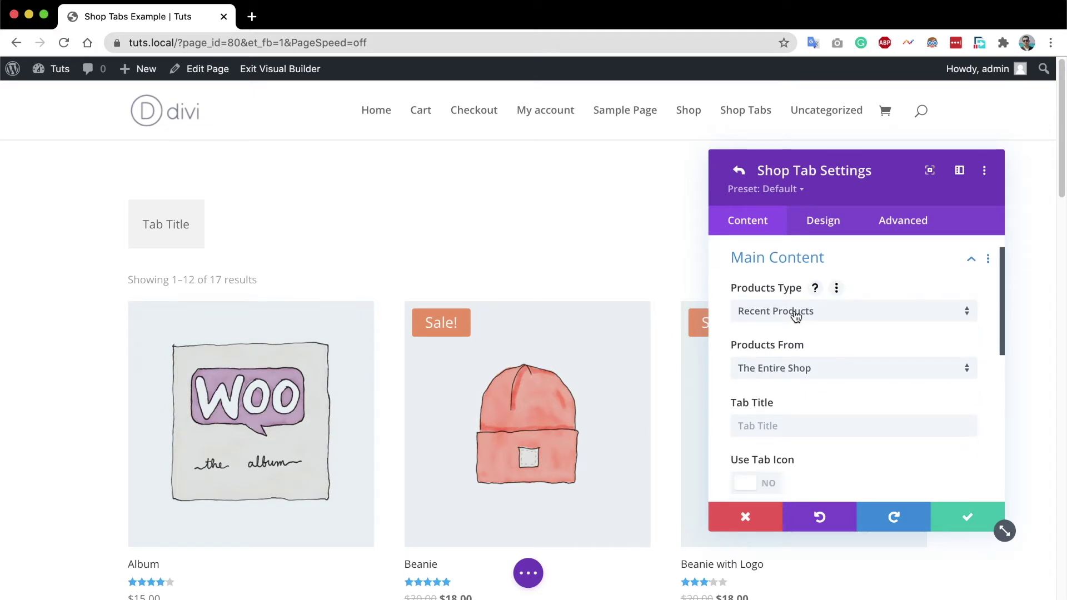
pyautogui.click(795, 312)
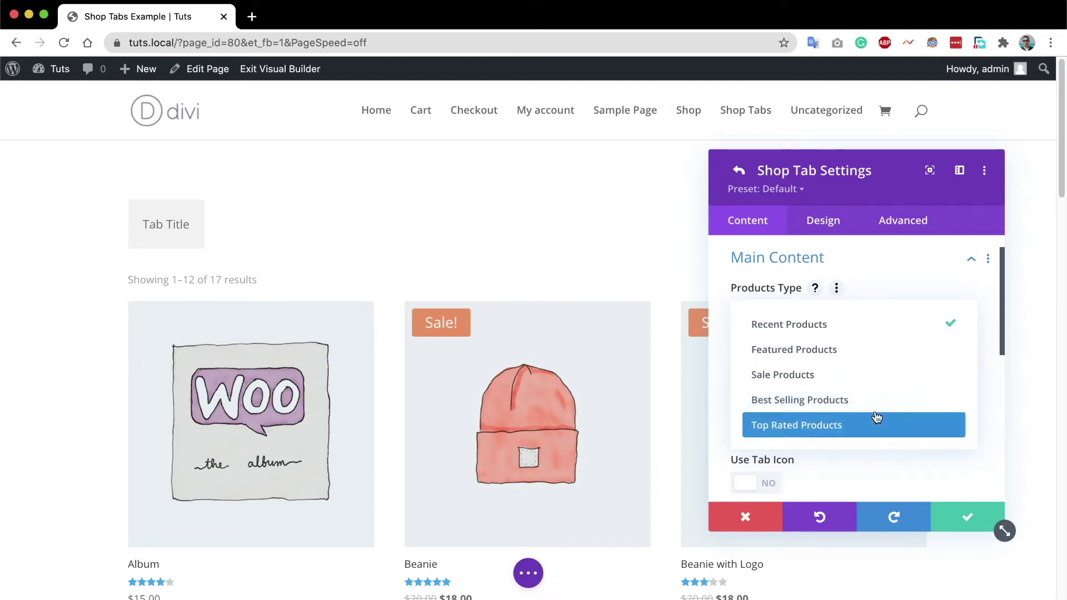
pyautogui.click(873, 324)
pyautogui.scroll(-1, 839, 353)
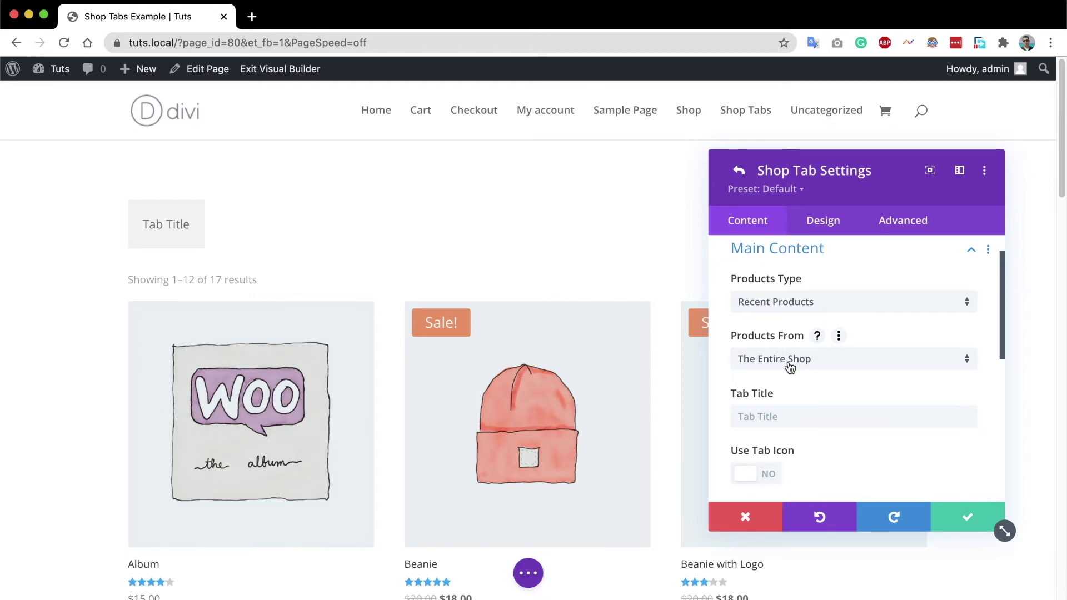
# Take the tab's products from The Entire Shop and set its title to "Recent".
pyautogui.click(809, 364)
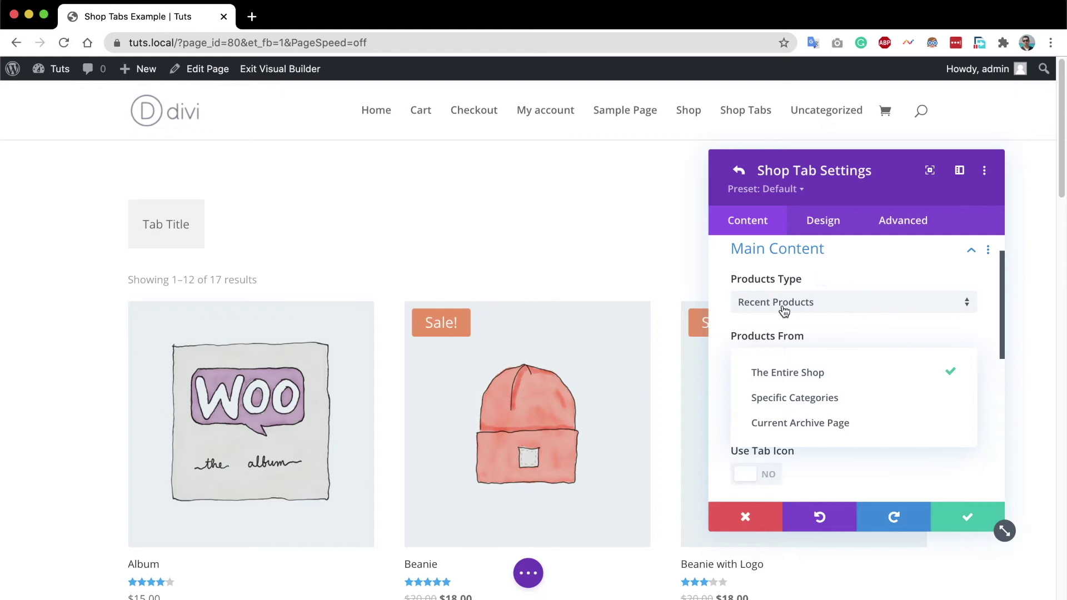
pyautogui.click(787, 376)
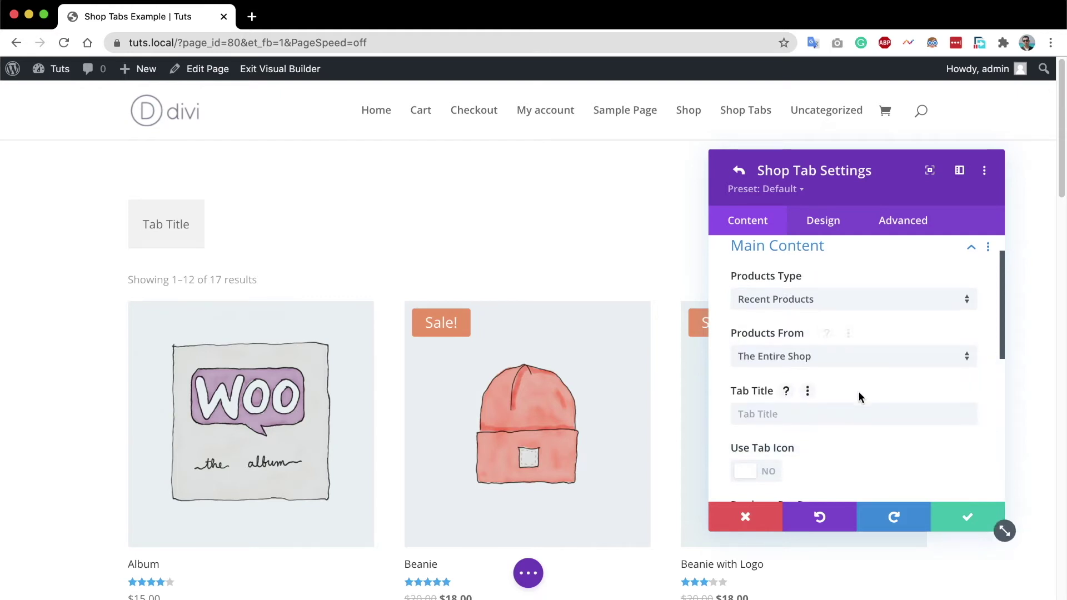
pyautogui.scroll(-1, 858, 391)
pyautogui.click(836, 398)
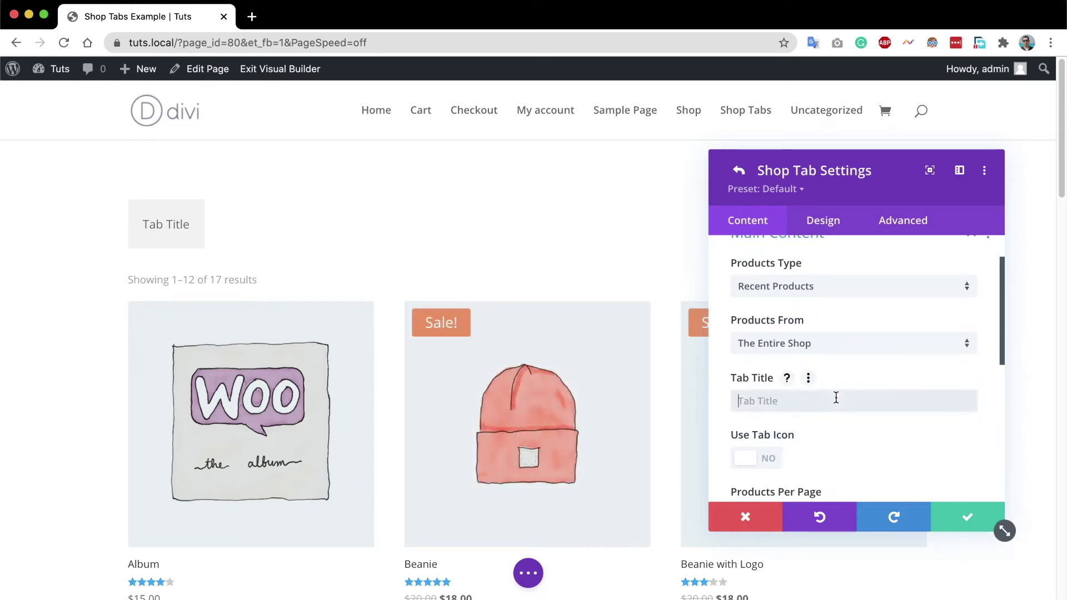
pyautogui.write('Recent')
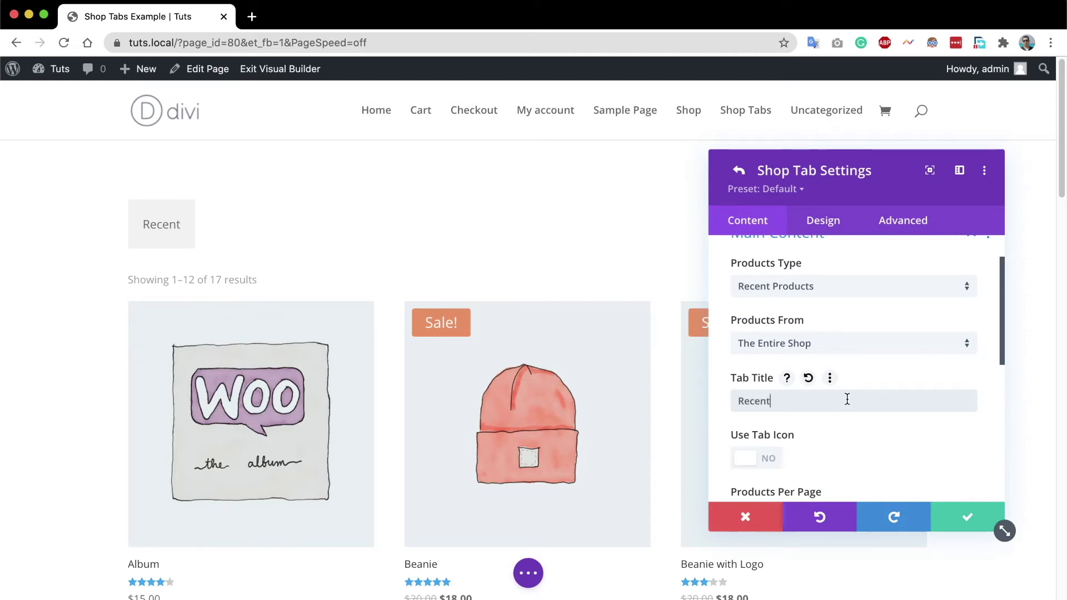
# Enable the tab icon for the Recent tab and choose the checked-box icon.
pyautogui.scroll(-5, 846, 401)
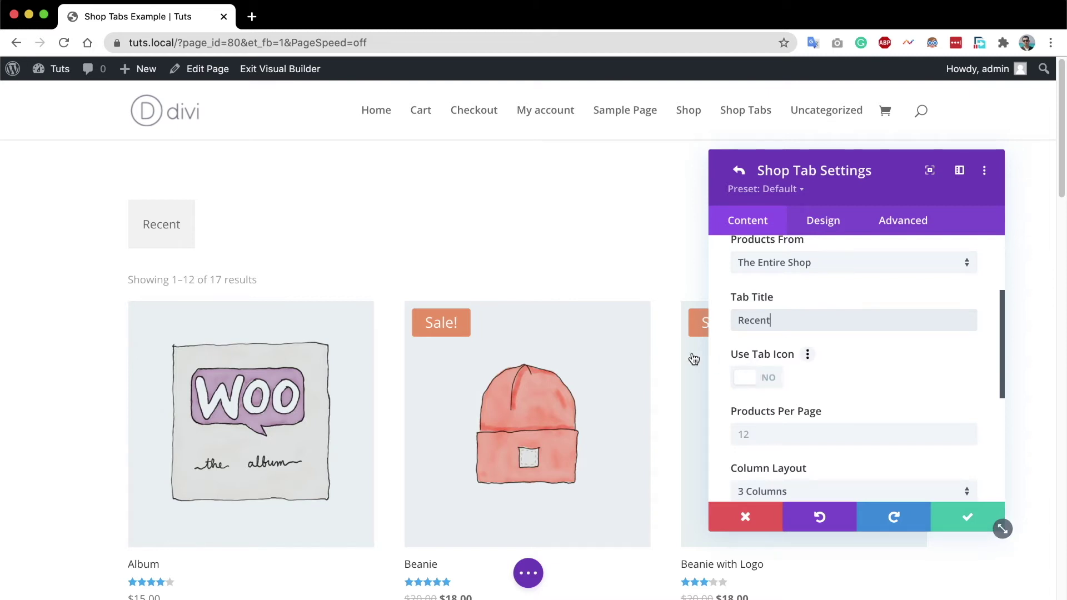
pyautogui.click(753, 382)
pyautogui.scroll(-3, 771, 375)
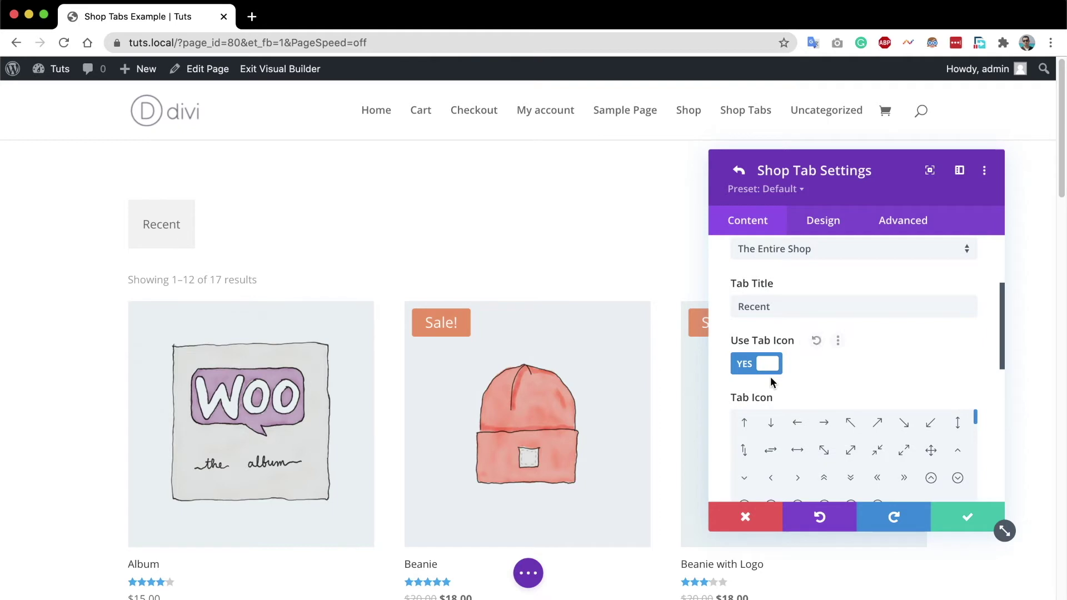
pyautogui.scroll(-3, 813, 408)
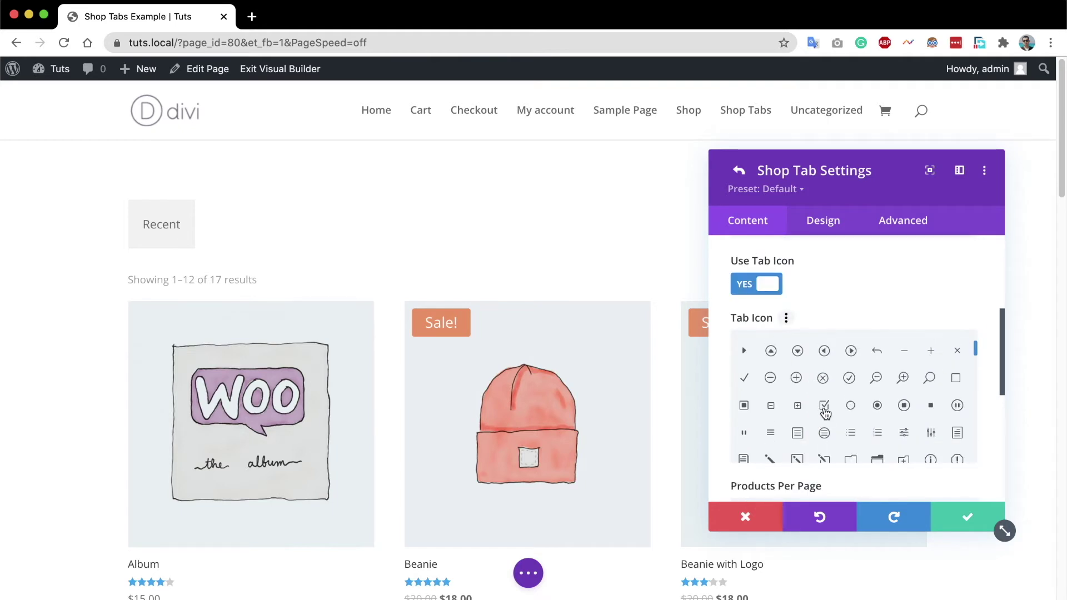
pyautogui.click(823, 406)
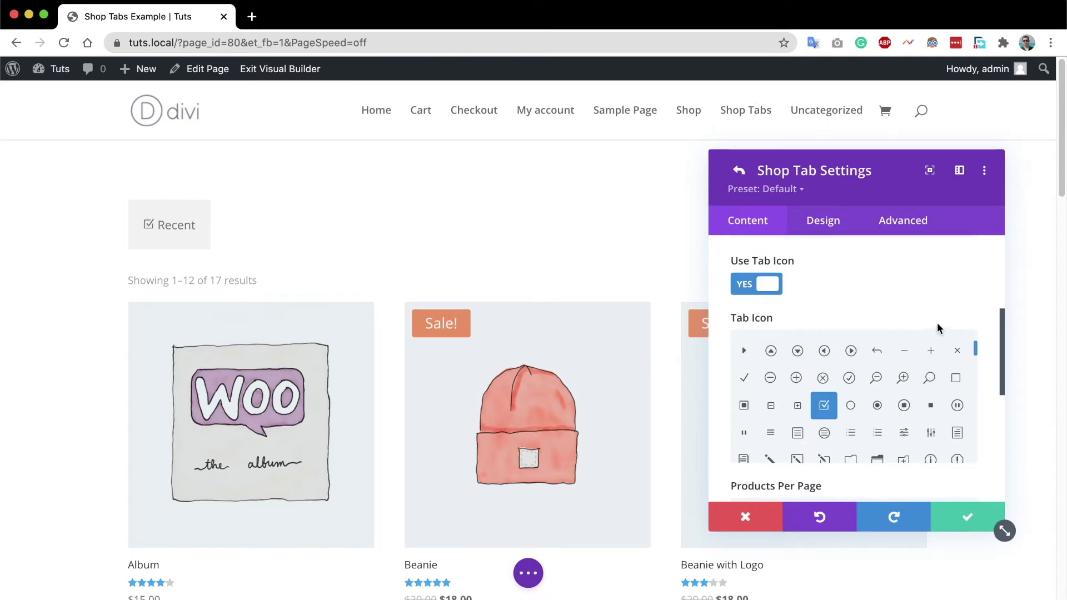
# Set the Recent tab's number of products per page to 8.
pyautogui.scroll(-1, 991, 335)
pyautogui.scroll(-3, 990, 337)
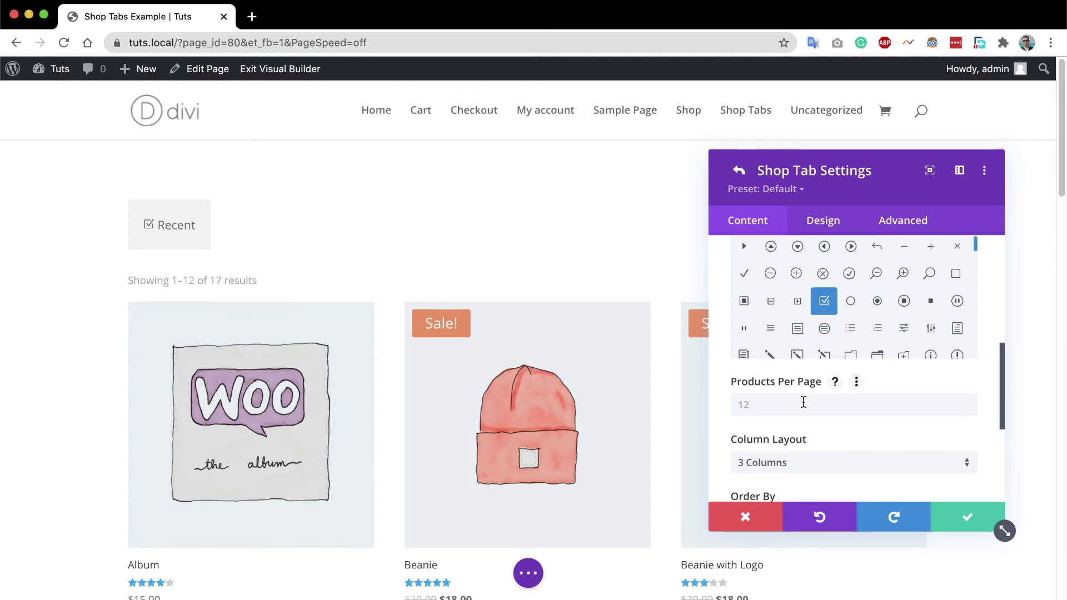
pyautogui.scroll(-15, 448, 378)
pyautogui.scroll(-2, 452, 384)
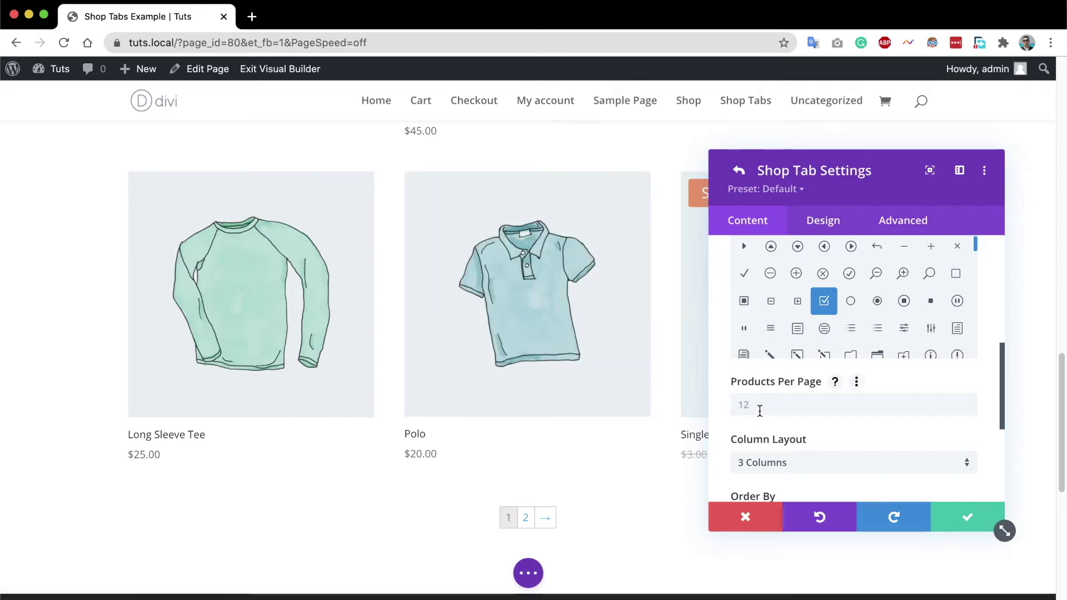
pyautogui.scroll(15, 599, 398)
pyautogui.click(790, 405)
pyautogui.write('8')
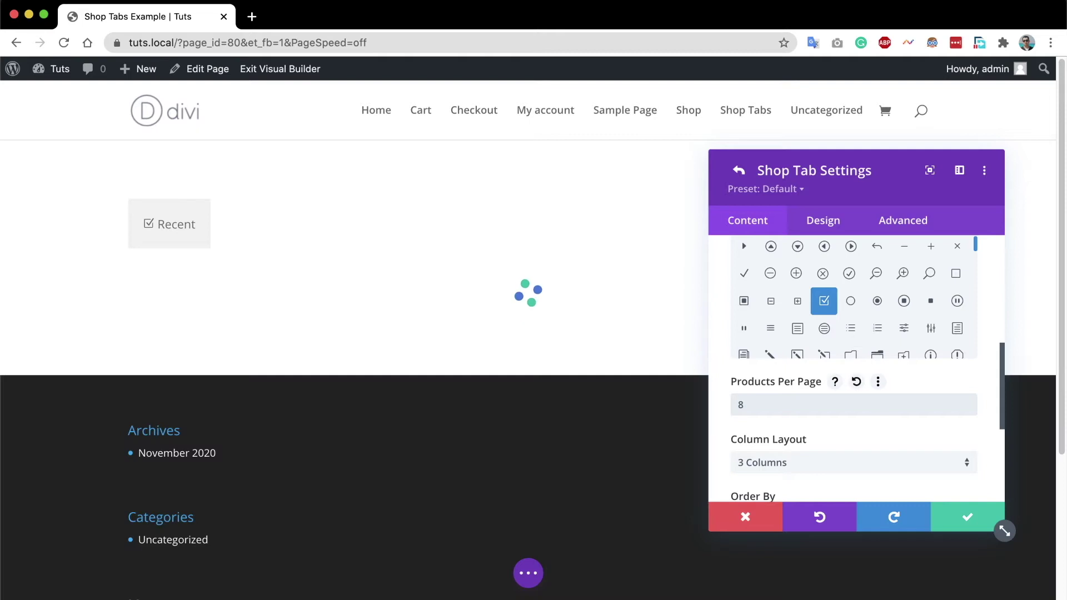
# Set the Recent tab's column layout to 4 Columns and check the product grid on the page.
pyautogui.scroll(-2, 790, 402)
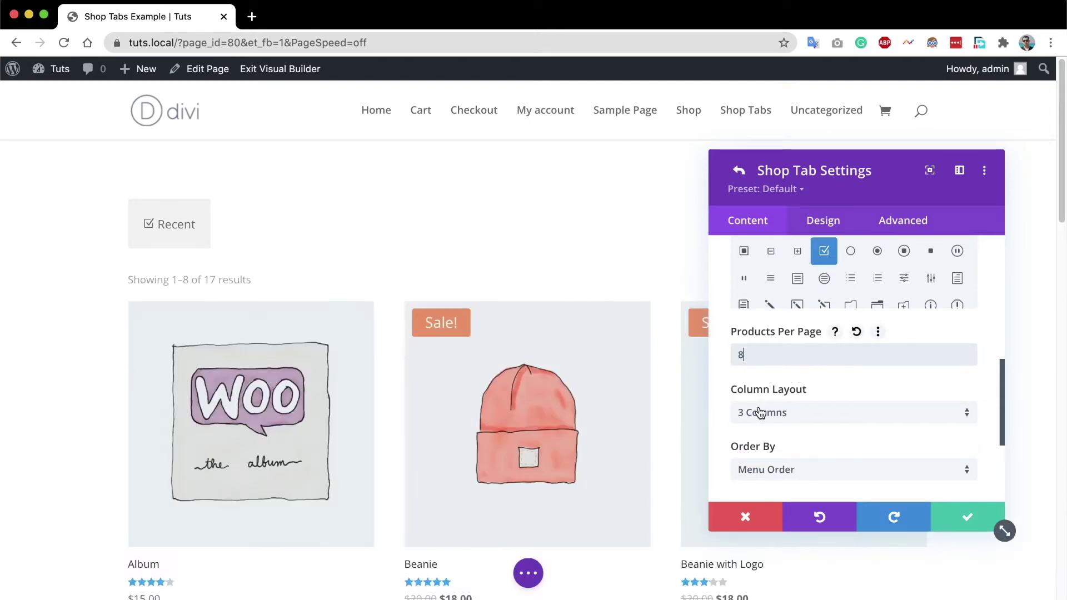
pyautogui.click(761, 412)
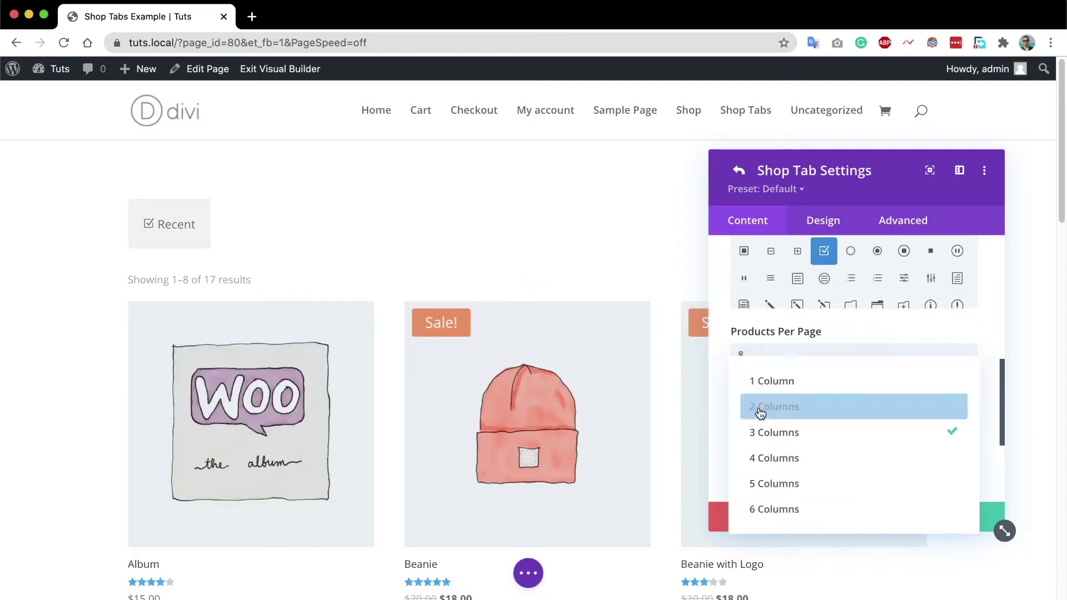
pyautogui.click(764, 458)
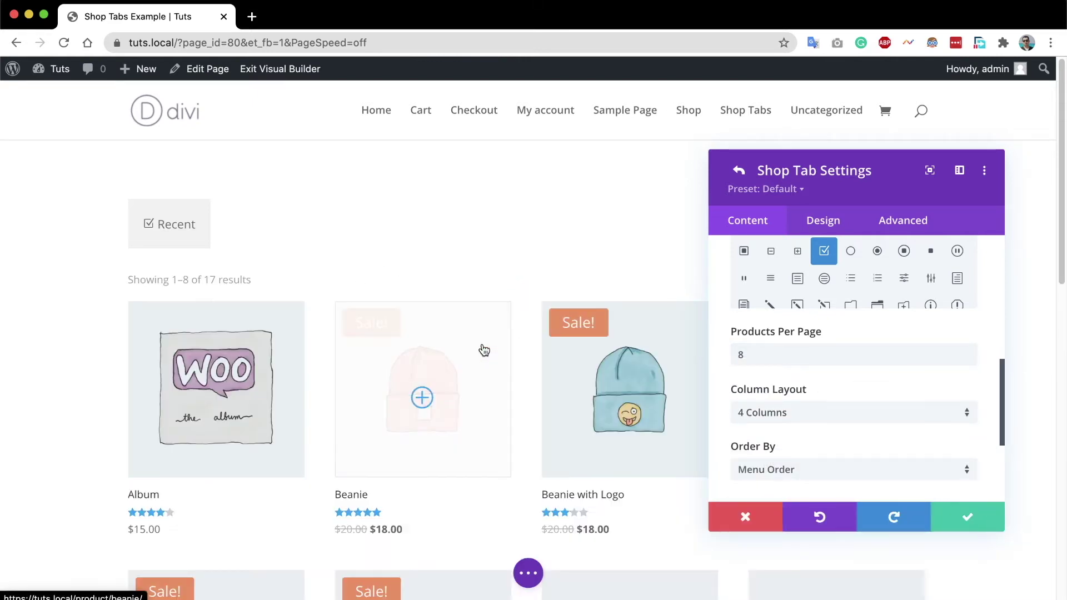
pyautogui.scroll(-7, 458, 353)
pyautogui.scroll(6, 453, 357)
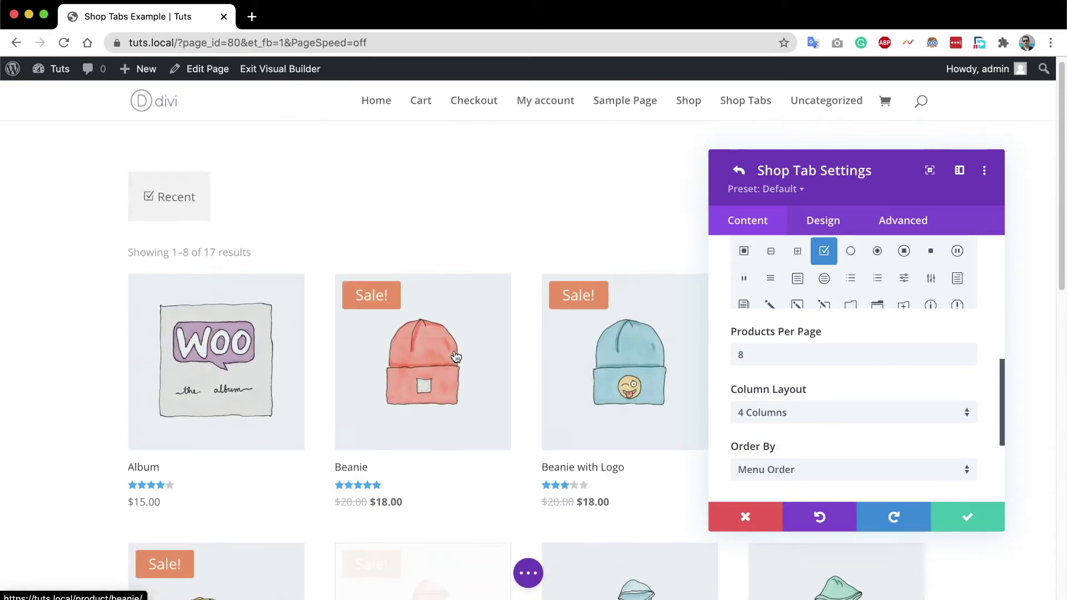
pyautogui.scroll(2, 456, 356)
pyautogui.scroll(-3, 834, 436)
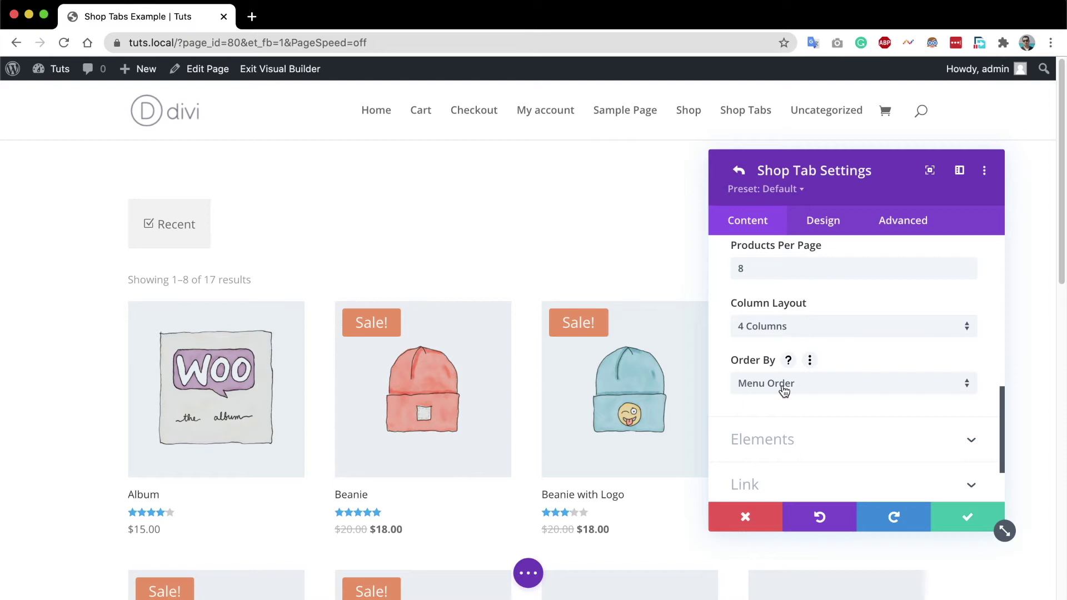
# Order the Recent tab's products by Date: Newest To Oldest.
pyautogui.click(804, 384)
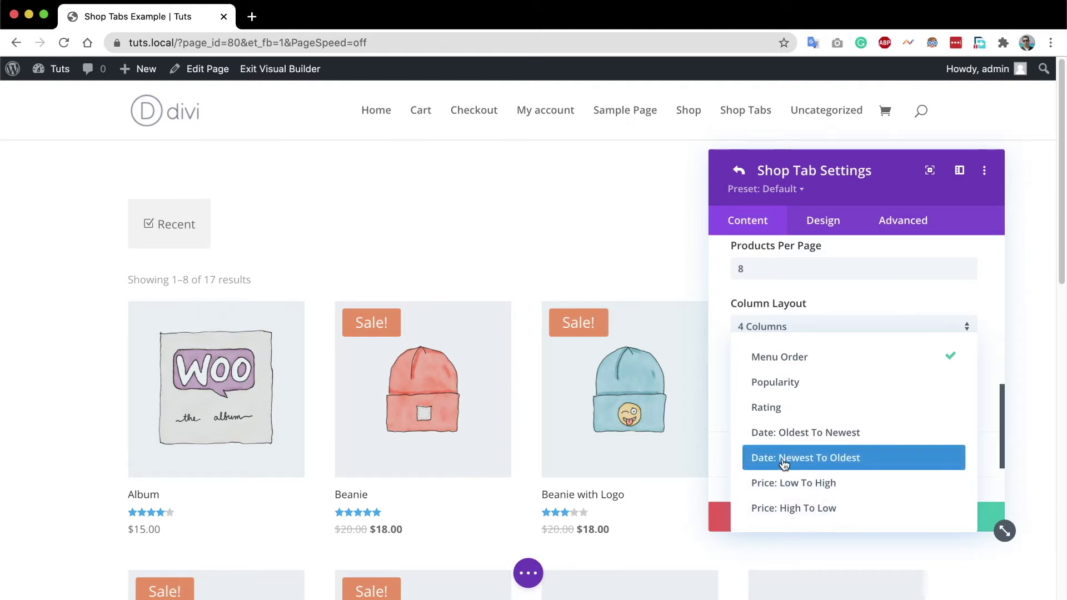
pyautogui.click(853, 470)
# Open the Recent tab's Elements settings and move the settings window so the sorting dropdown on the page is uncovered.
pyautogui.scroll(-3, 845, 392)
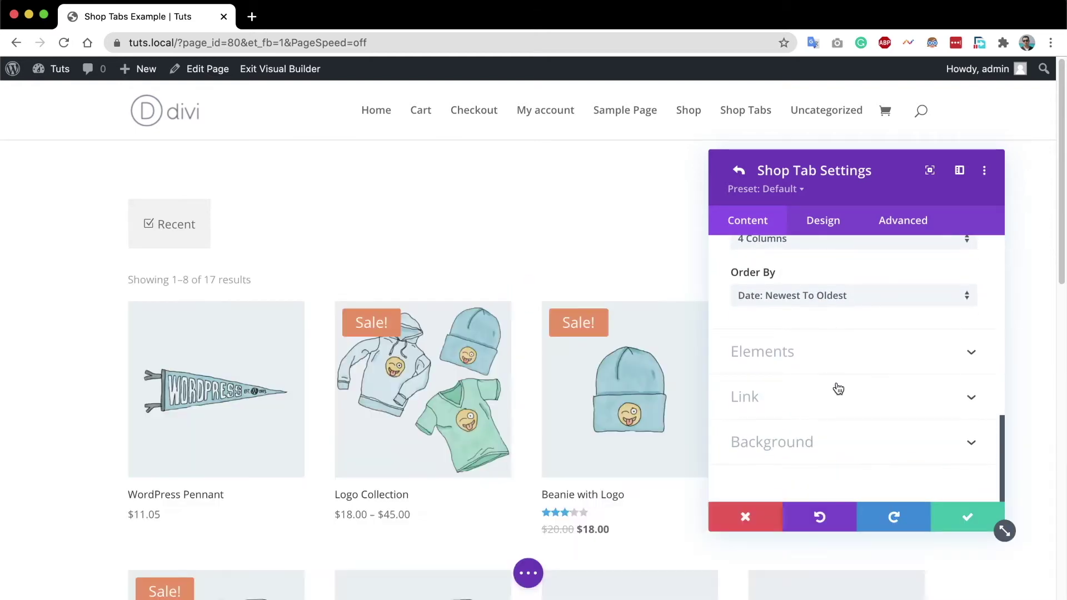
pyautogui.click(773, 356)
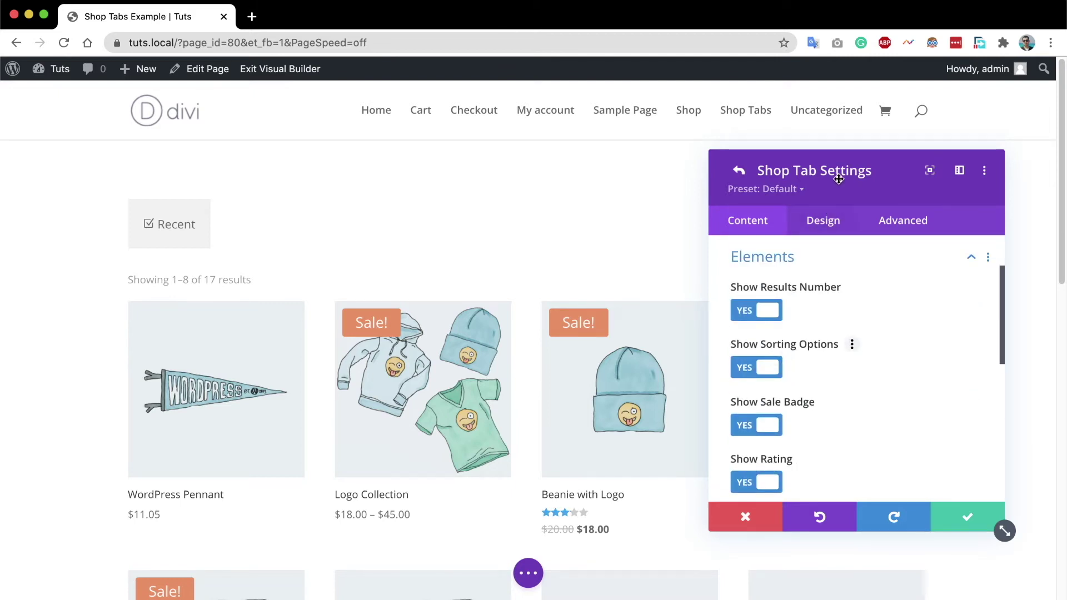
pyautogui.moveTo(854, 191); pyautogui.dragTo(526, 180)
pyautogui.scroll(-10, 821, 361)
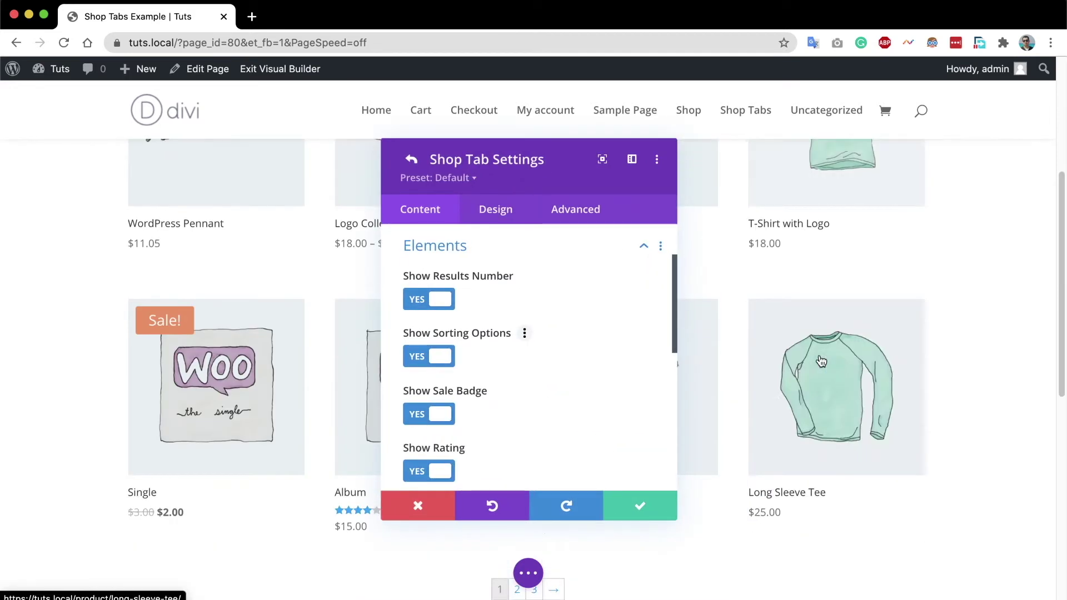
pyautogui.scroll(10, 822, 361)
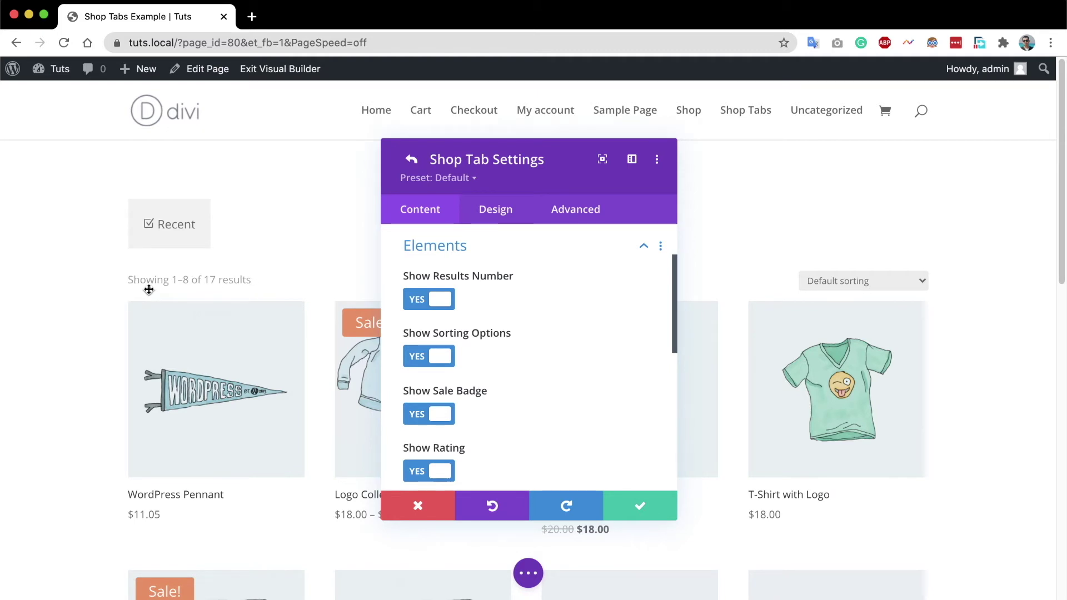
pyautogui.scroll(-6, 266, 422)
pyautogui.scroll(6, 272, 422)
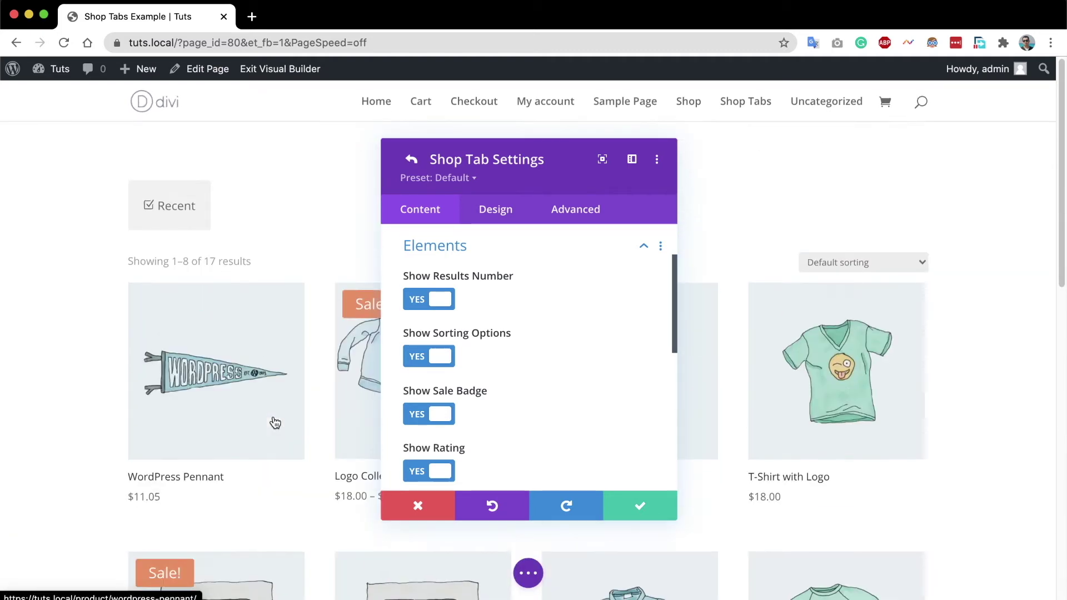
# Try hiding the results number and the sorting options, restoring each of them to Yes.
pyautogui.click(440, 299)
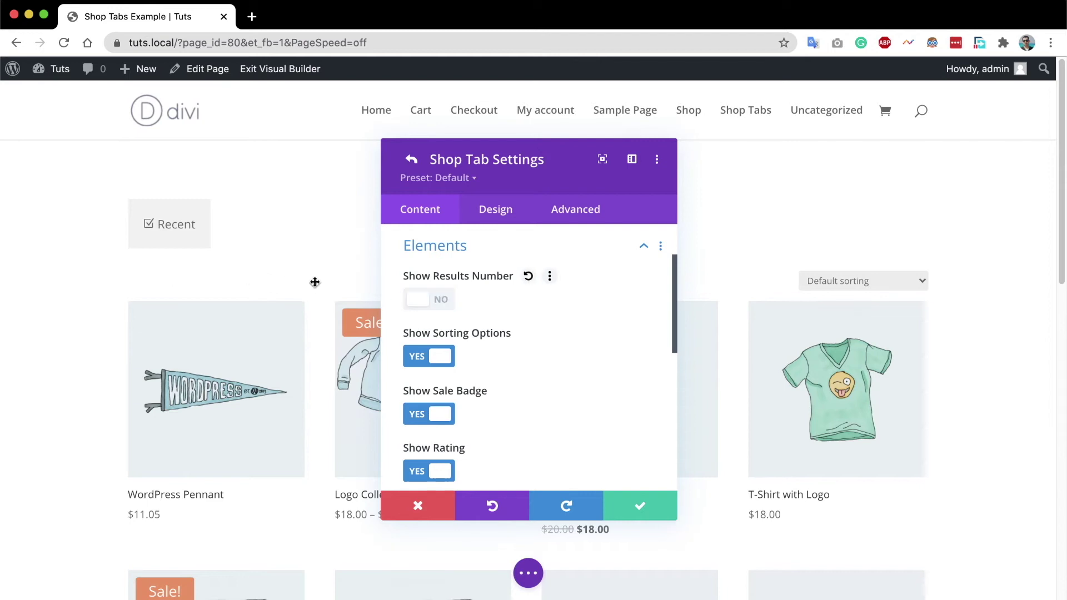
pyautogui.click(435, 300)
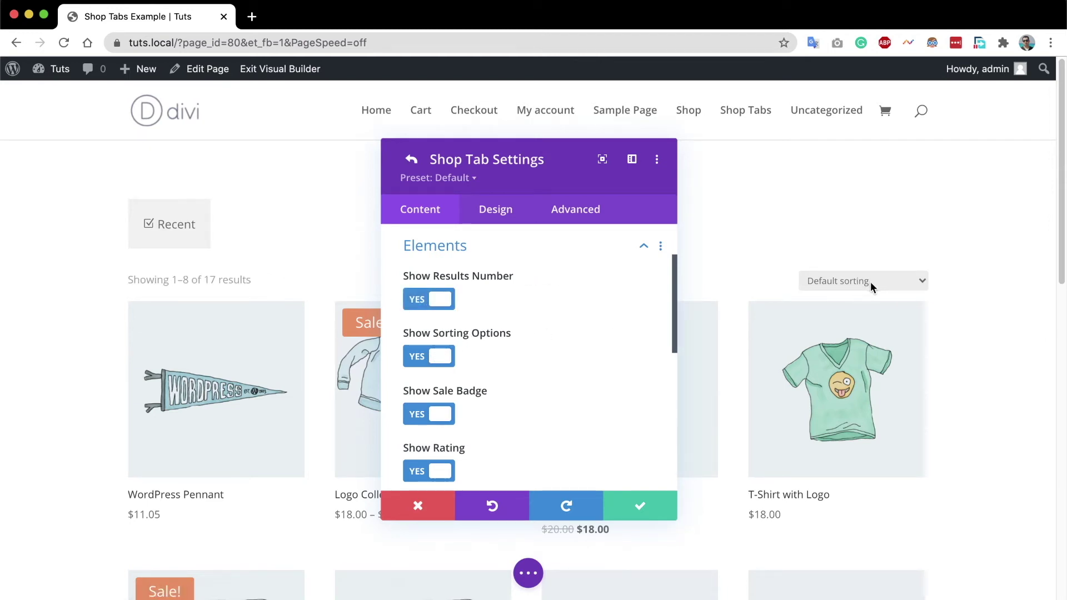
pyautogui.click(445, 364)
pyautogui.click(446, 363)
pyautogui.scroll(-1, 510, 360)
# Move the settings window aside and try hiding the sale badge, restoring it to Yes.
pyautogui.moveTo(503, 169); pyautogui.dragTo(765, 173)
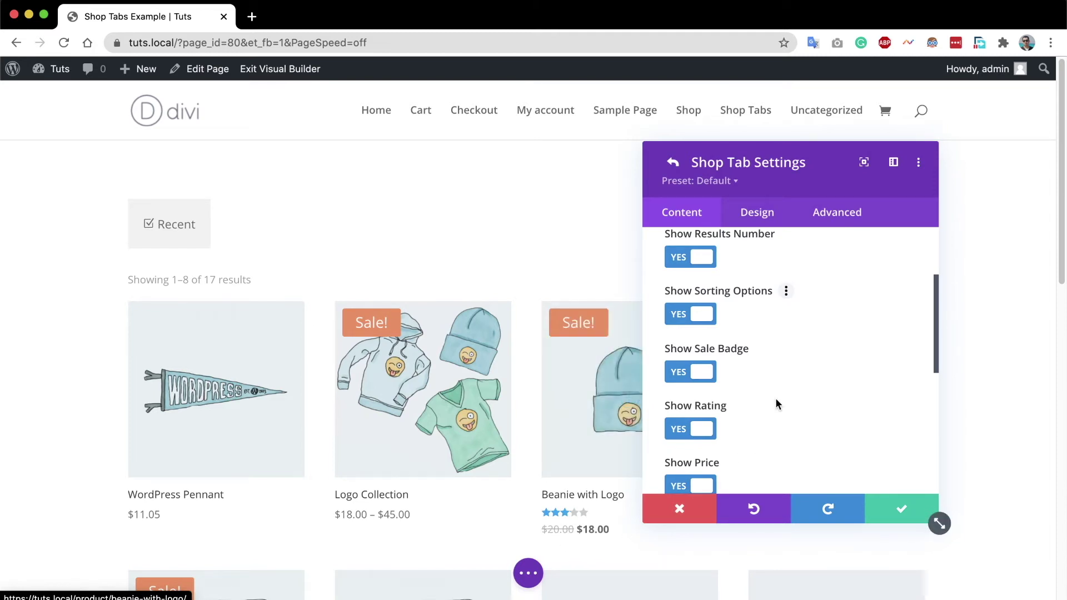
pyautogui.click(681, 377)
pyautogui.click(681, 377)
pyautogui.scroll(-1, 528, 354)
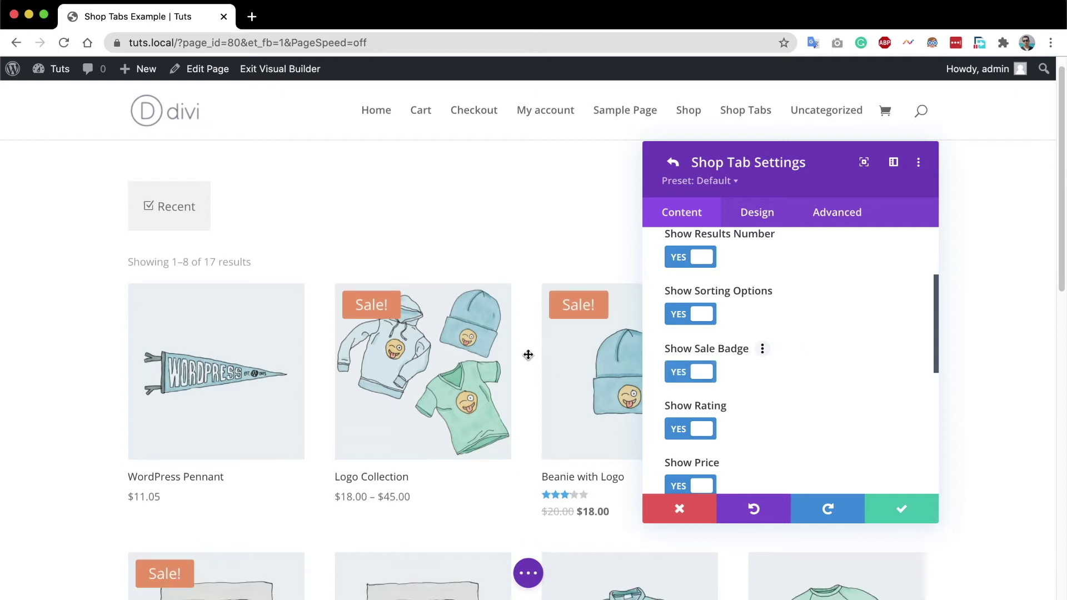
pyautogui.scroll(-1, 528, 354)
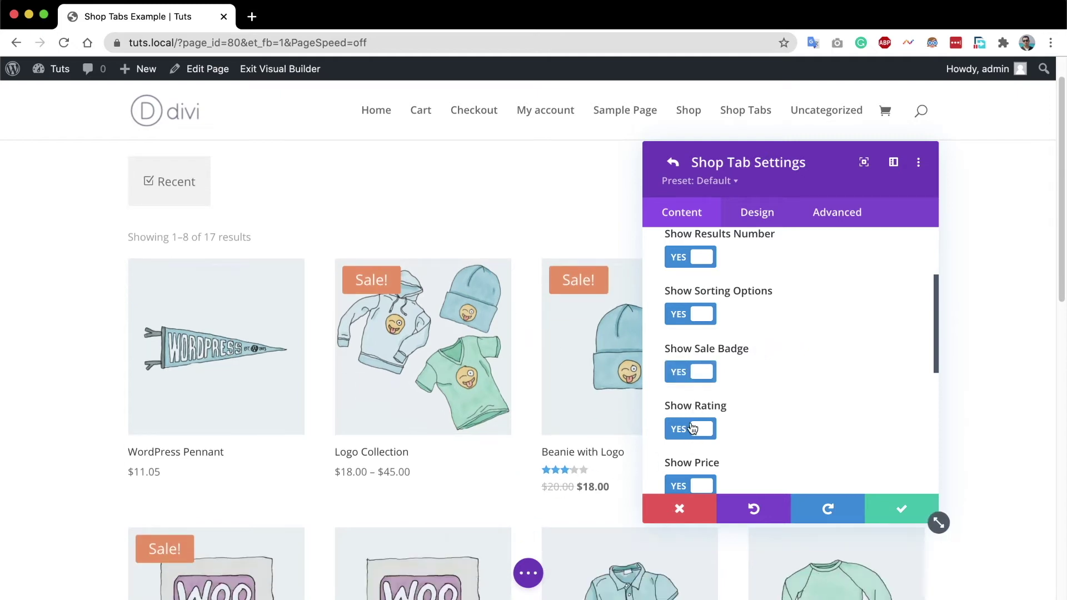
# Try hiding the product rating and the price, restoring each of them to Yes.
pyautogui.click(692, 429)
pyautogui.scroll(-5, 584, 422)
pyautogui.click(685, 434)
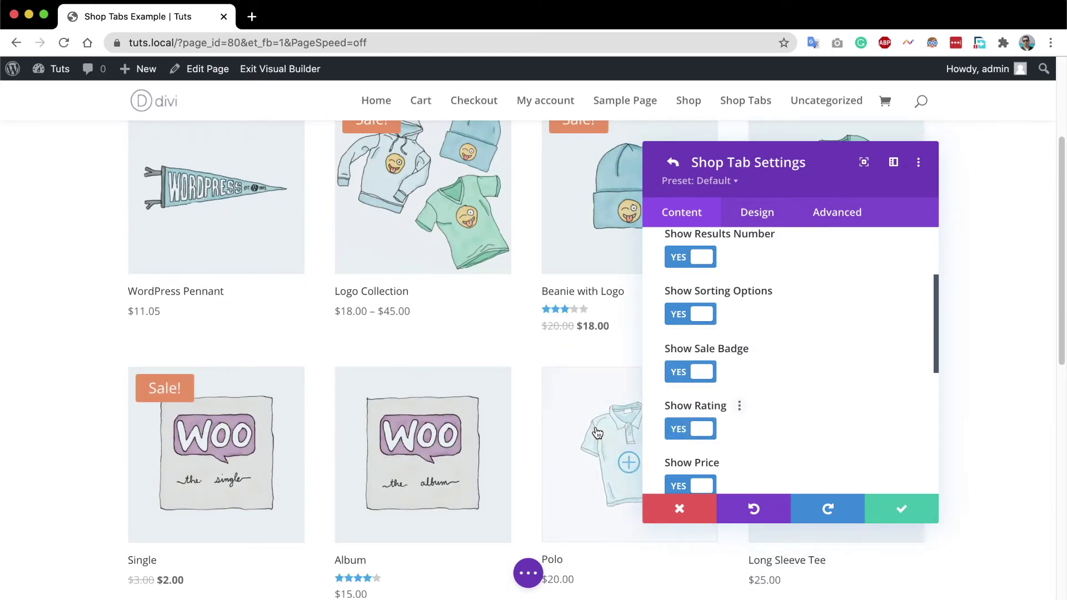
pyautogui.scroll(-1, 597, 433)
pyautogui.scroll(-3, 728, 452)
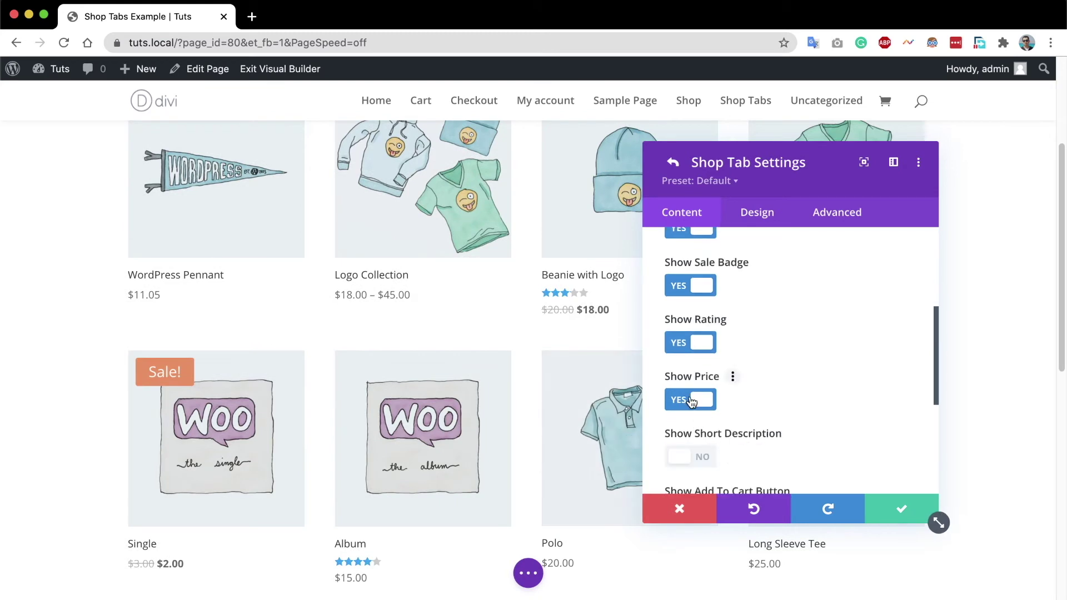
pyautogui.click(692, 402)
pyautogui.click(691, 400)
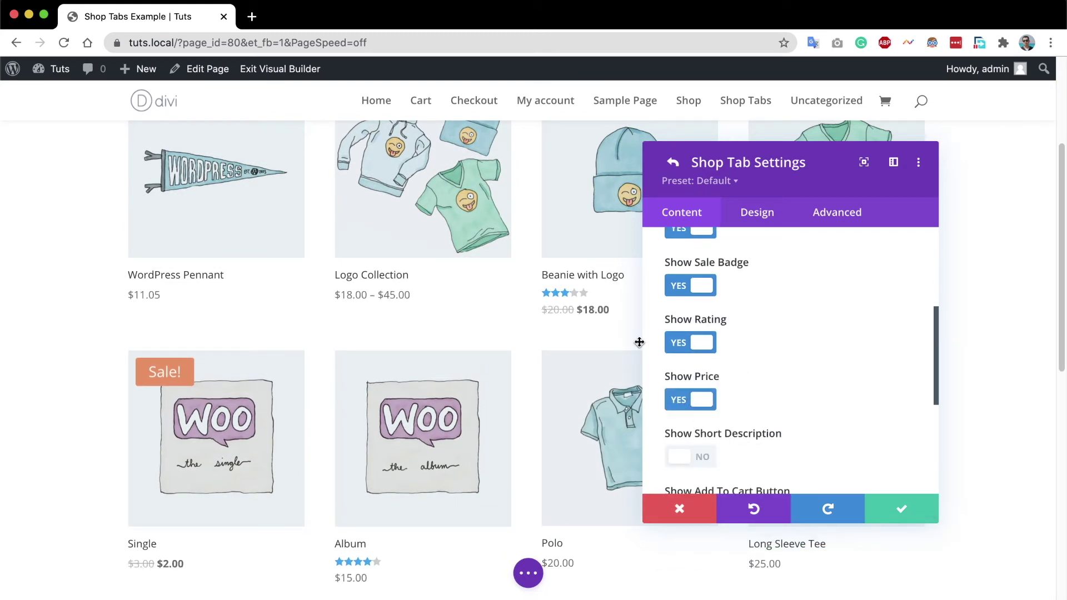
# Enable the short description for the Recent tab's products and check it in the product grid.
pyautogui.scroll(-3, 788, 370)
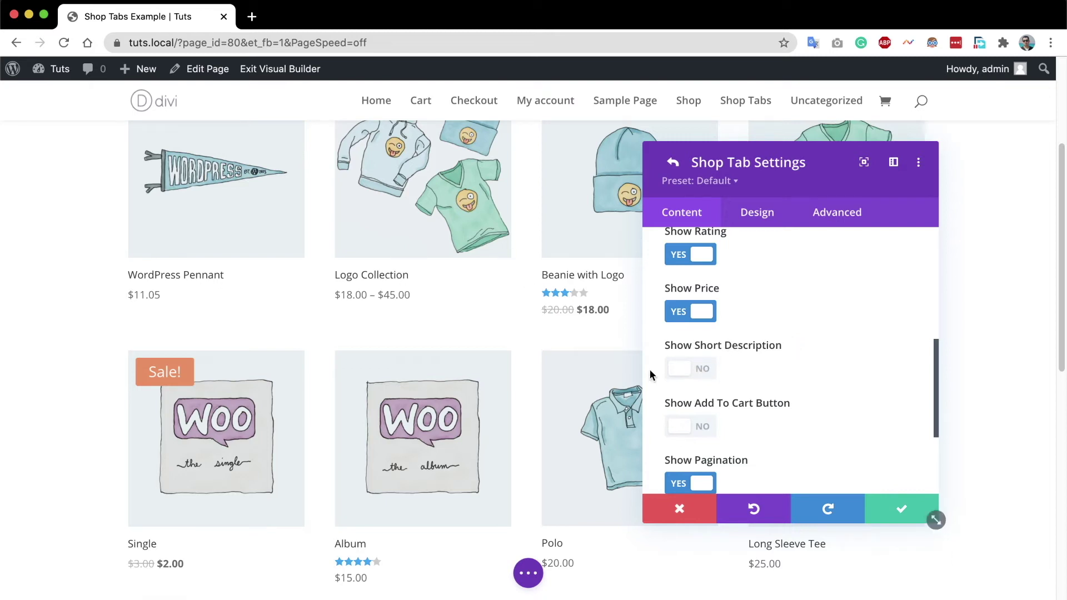
pyautogui.click(699, 369)
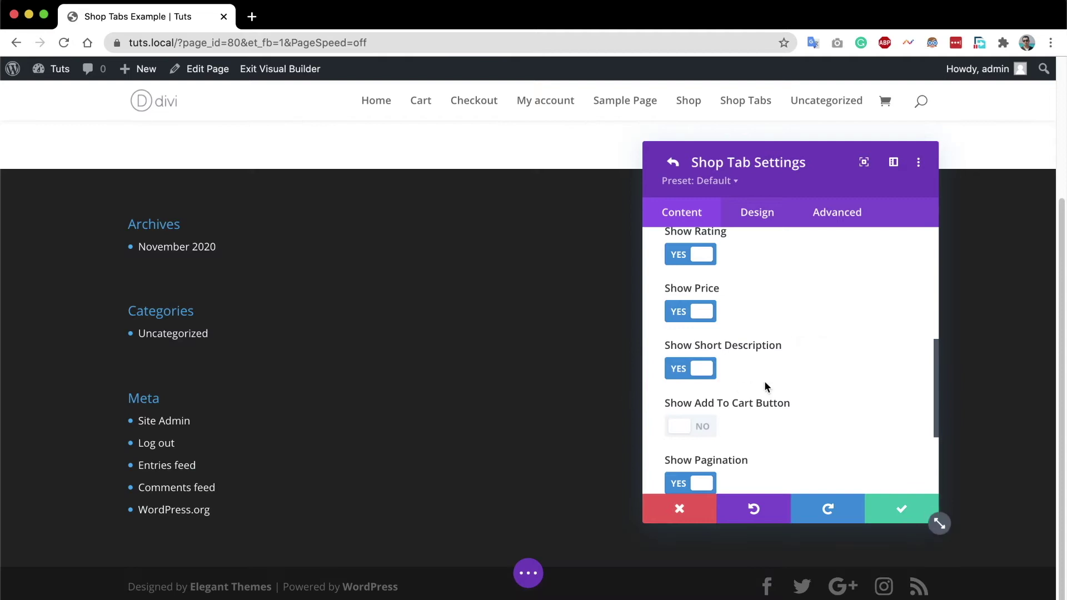
pyautogui.scroll(-1, 765, 381)
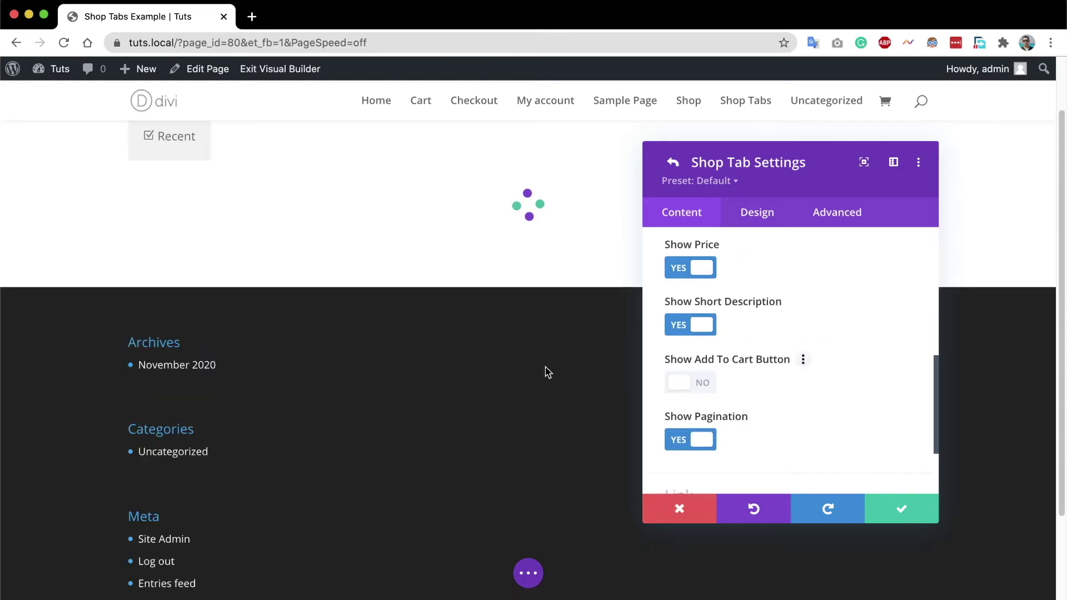
pyautogui.scroll(-2, 555, 376)
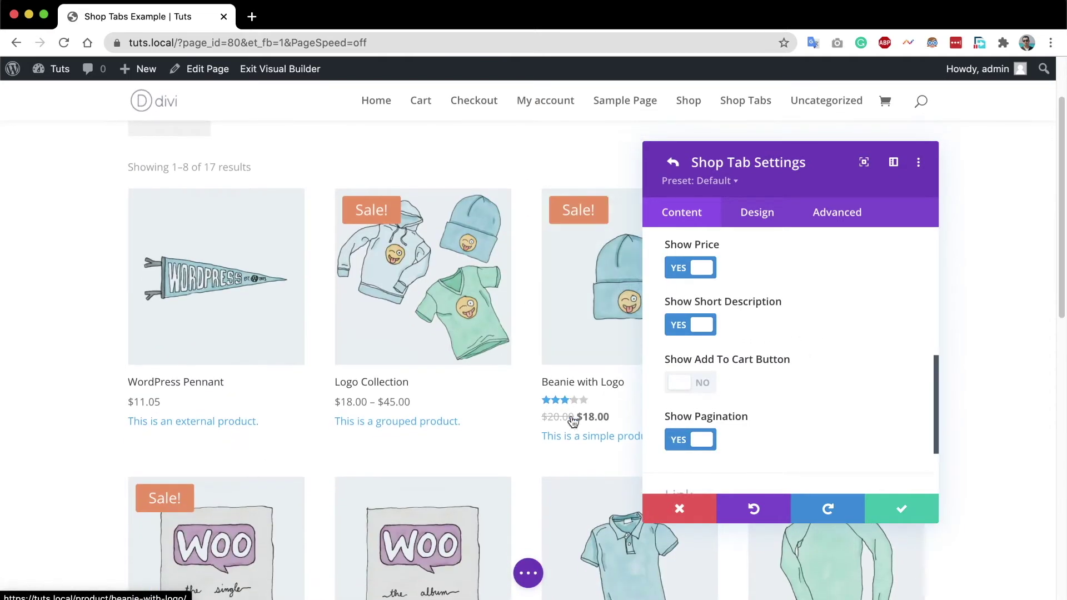
# Enable the Add To Cart button for the Recent tab's products and check the buttons in the product grid.
pyautogui.scroll(-2, 788, 423)
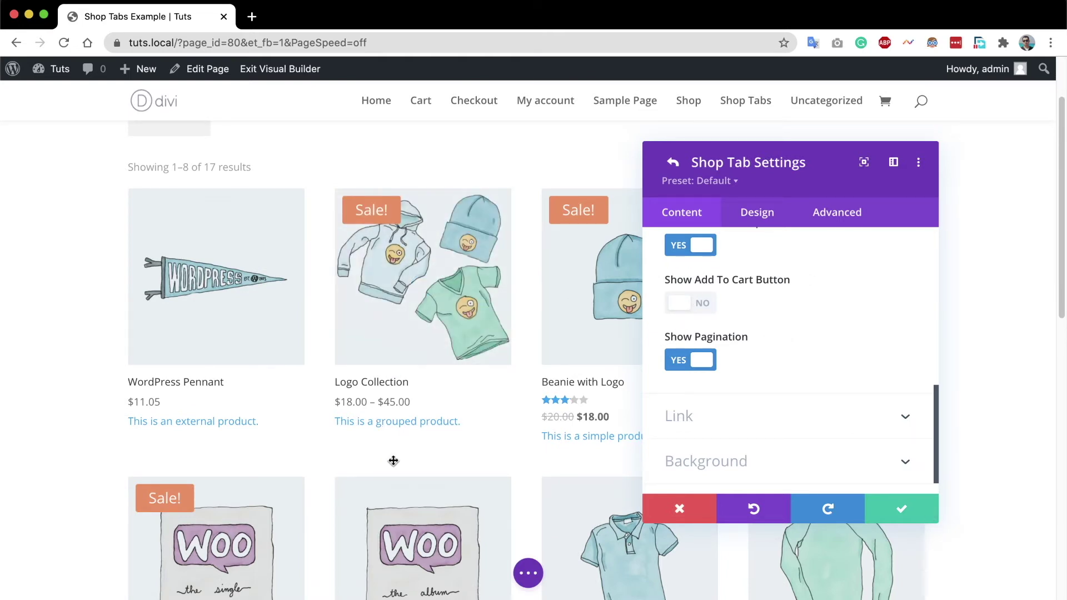
pyautogui.click(688, 314)
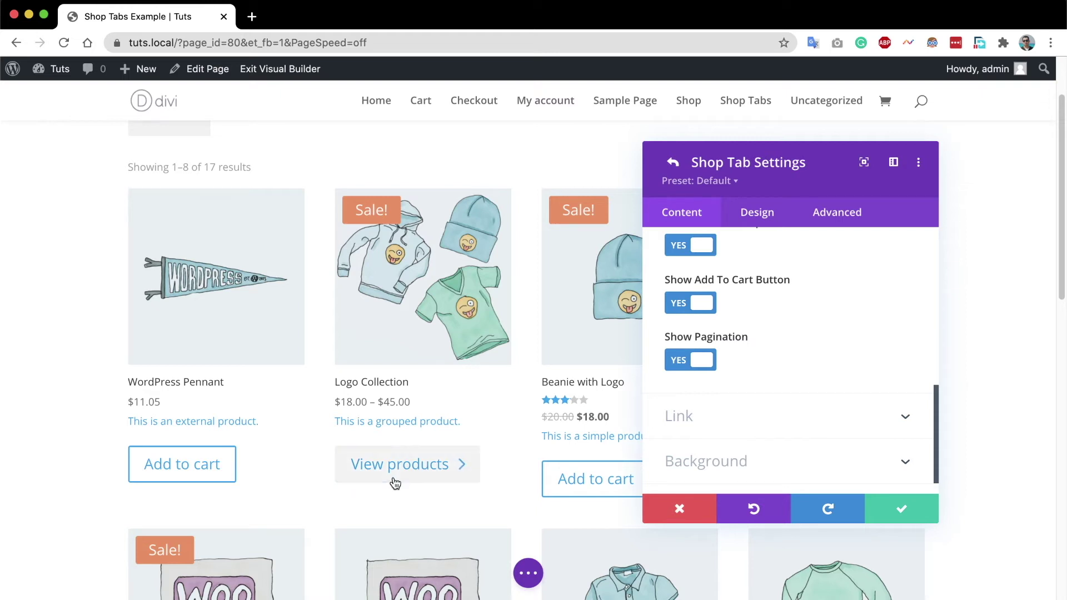
pyautogui.scroll(-5, 373, 483)
pyautogui.scroll(3, 374, 481)
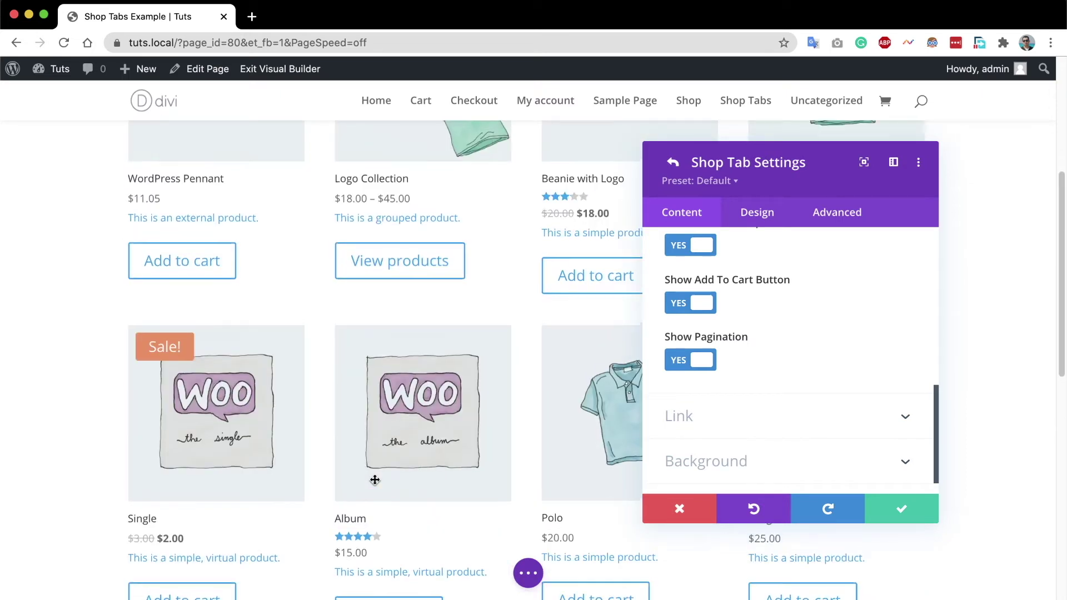
# Try turning off the Recent tab's pagination, undo that change and check the page numbers below the products.
pyautogui.scroll(-5, 488, 359)
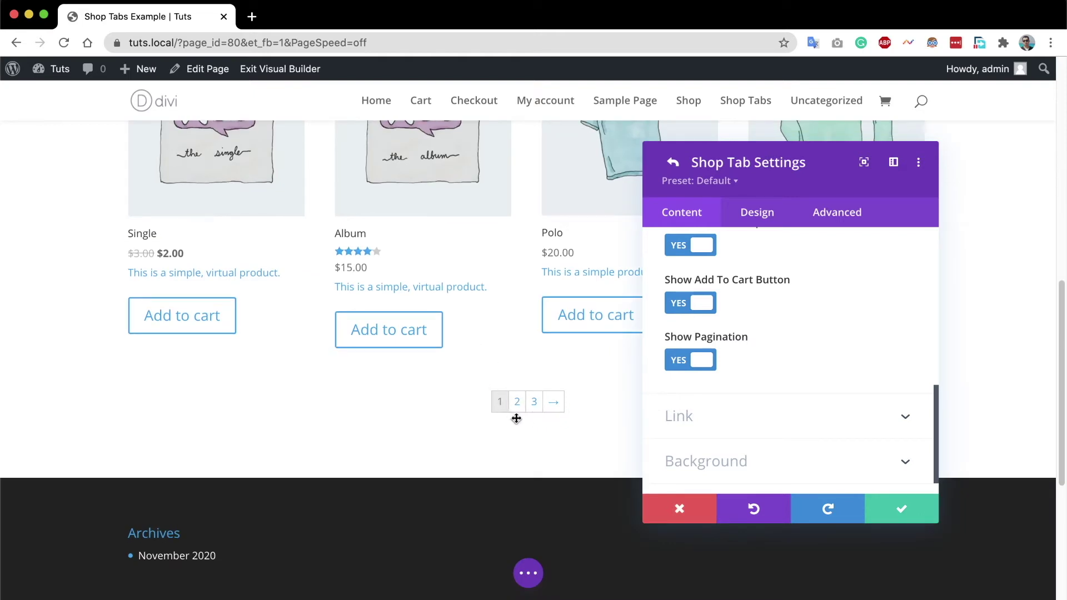
pyautogui.click(689, 361)
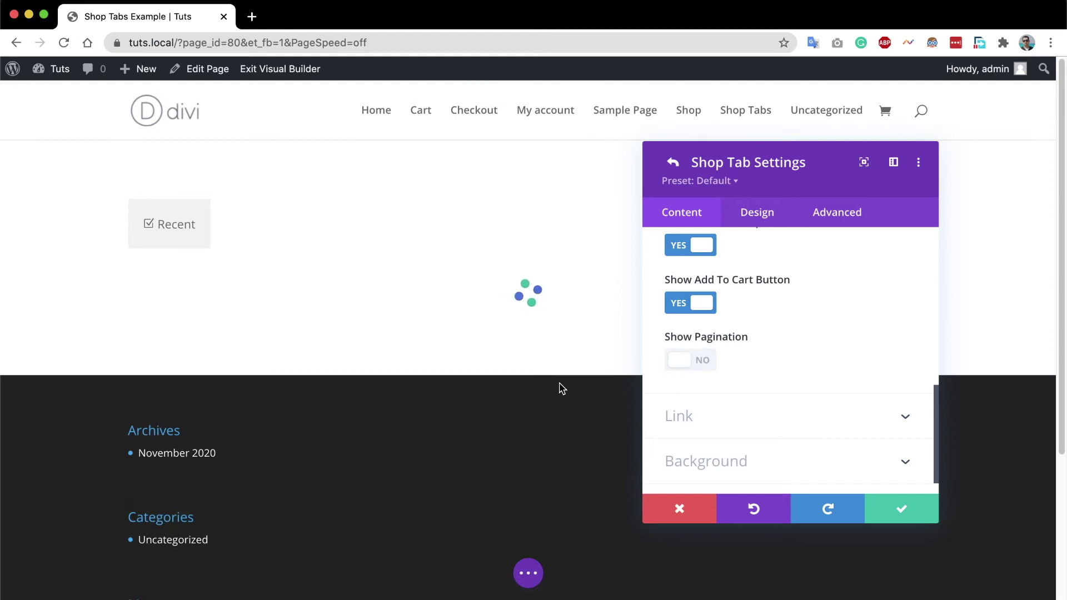
pyautogui.press('super+z')
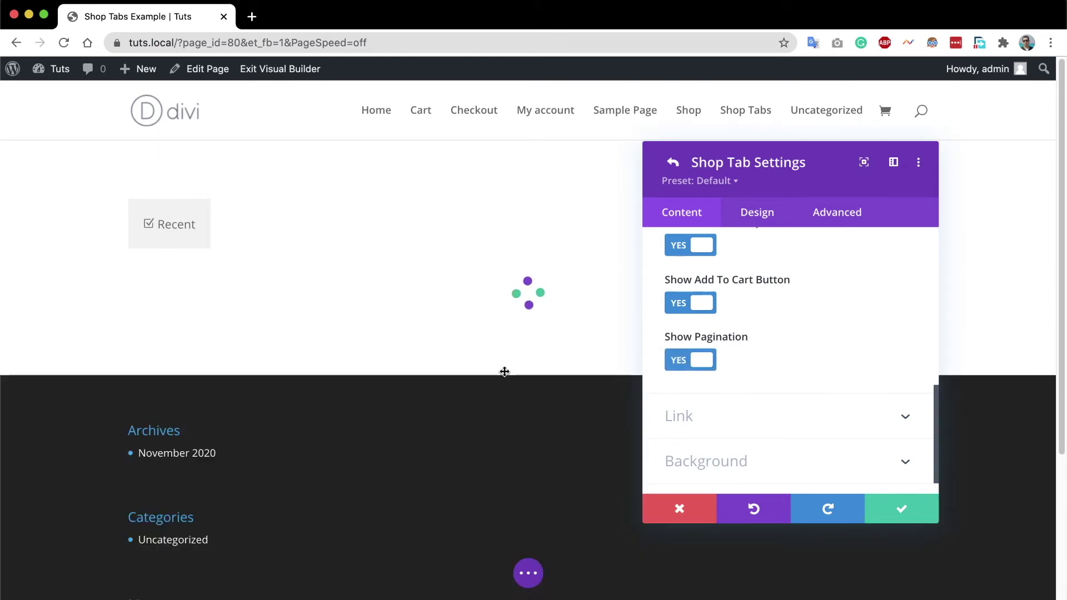
pyautogui.scroll(-5, 505, 375)
pyautogui.scroll(-4, 504, 377)
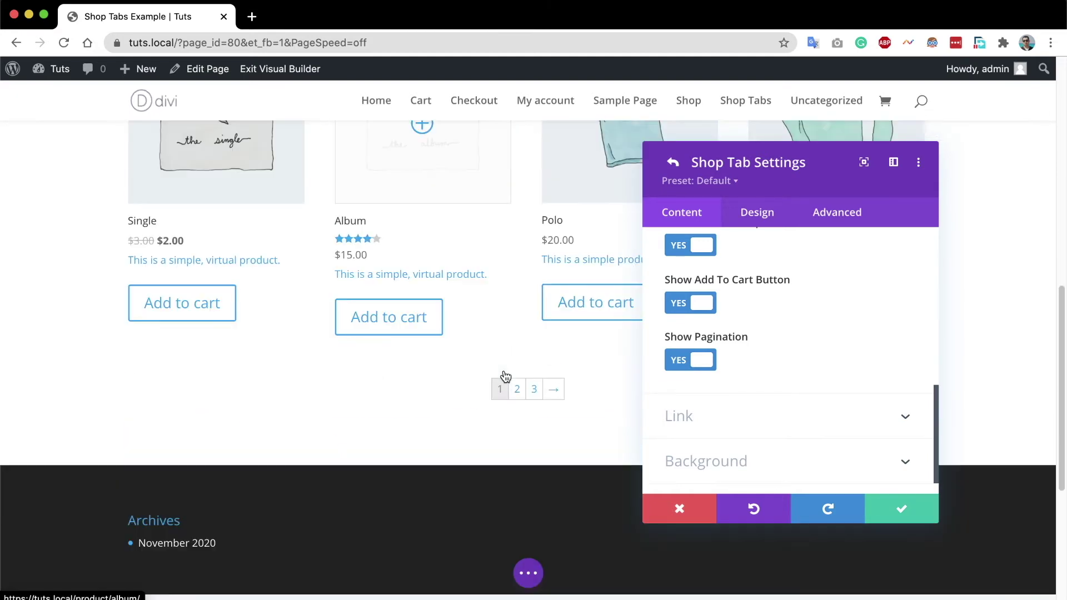
# Collapse the Elements settings, return to the main Shop Tabs settings and duplicate the Recent tab.
pyautogui.scroll(4, 504, 376)
pyautogui.scroll(4, 805, 375)
pyautogui.scroll(5, 806, 379)
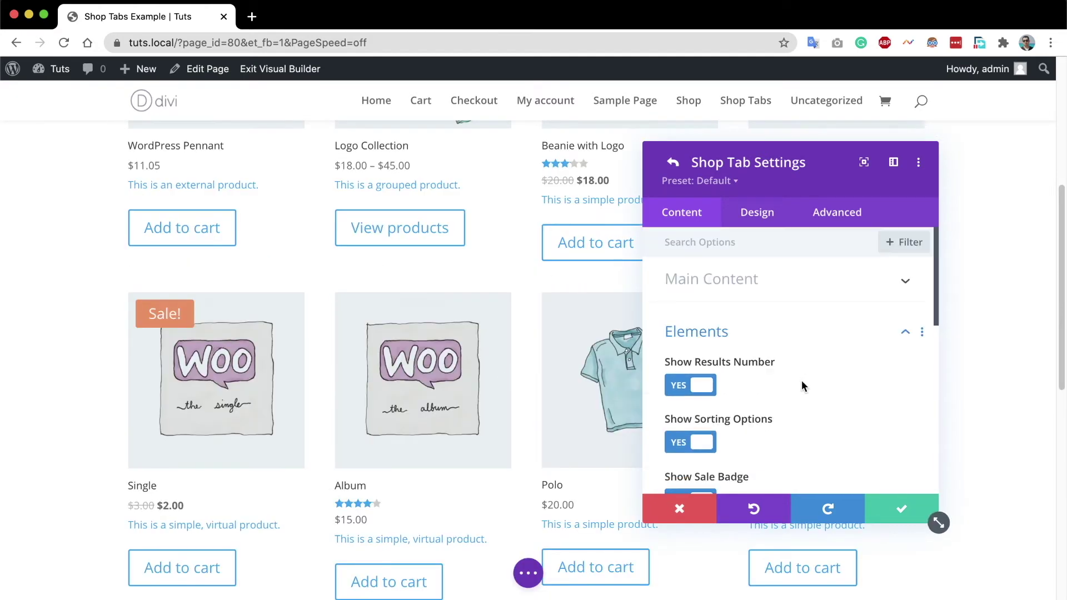
pyautogui.click(763, 332)
pyautogui.scroll(6, 543, 358)
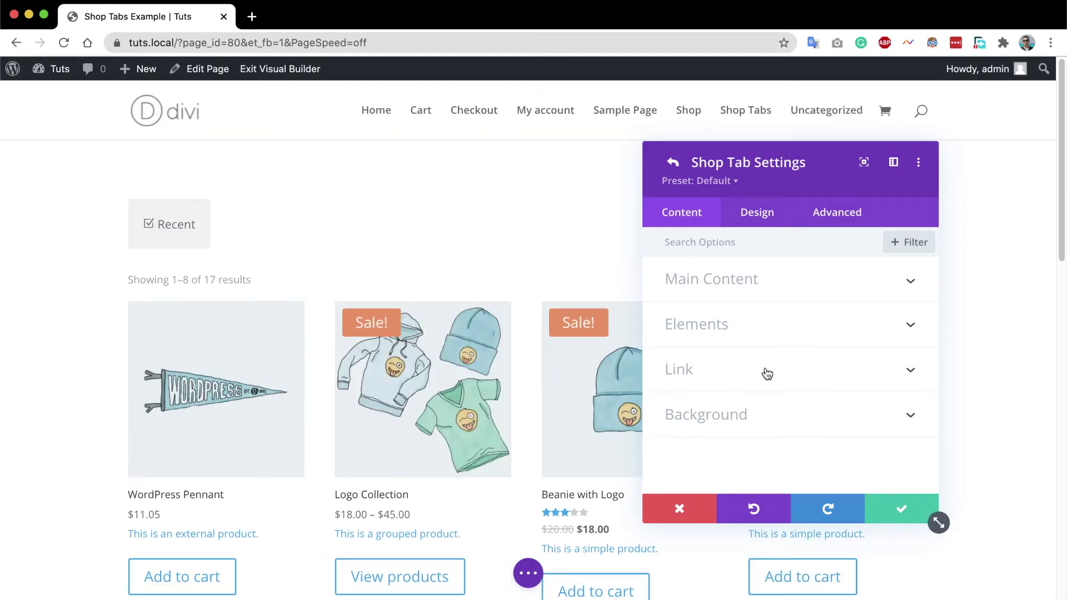
pyautogui.click(673, 165)
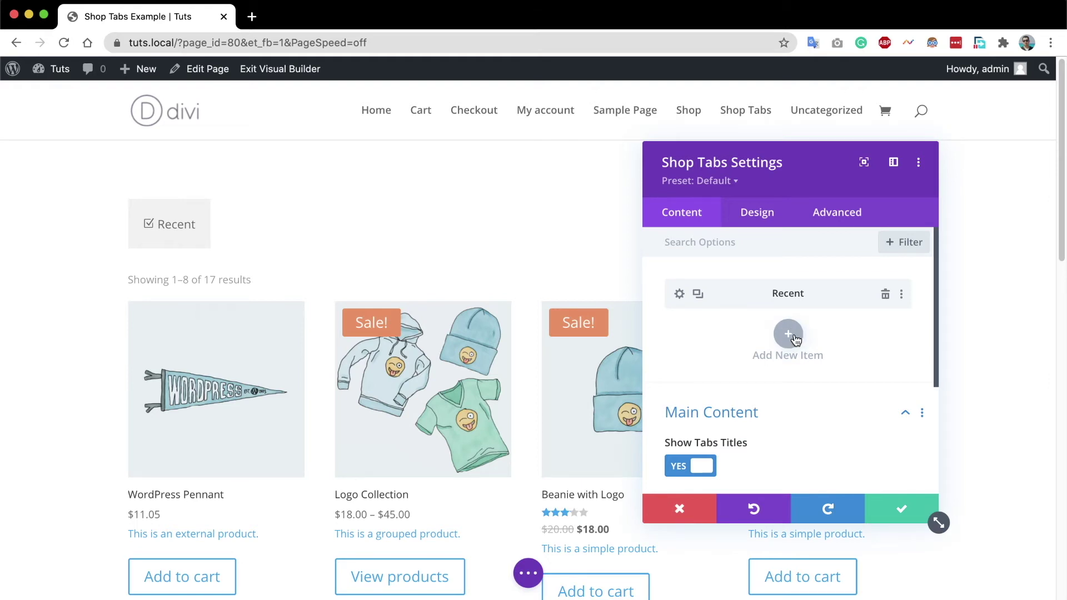
pyautogui.click(698, 294)
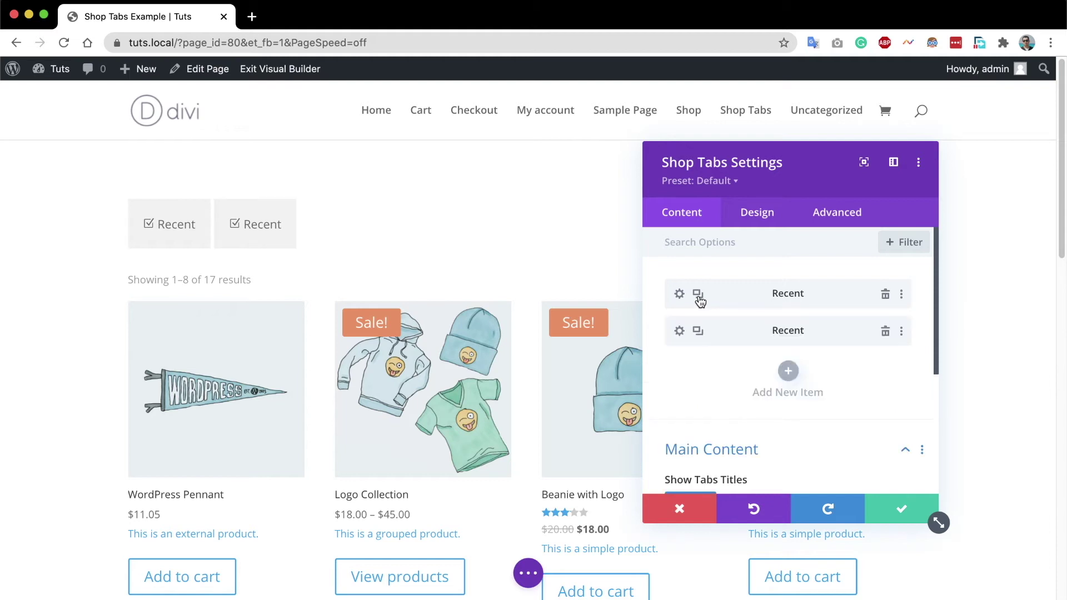
# Open the duplicated tab's settings and set its products type to Featured Products.
pyautogui.click(679, 332)
pyautogui.scroll(-1, 827, 294)
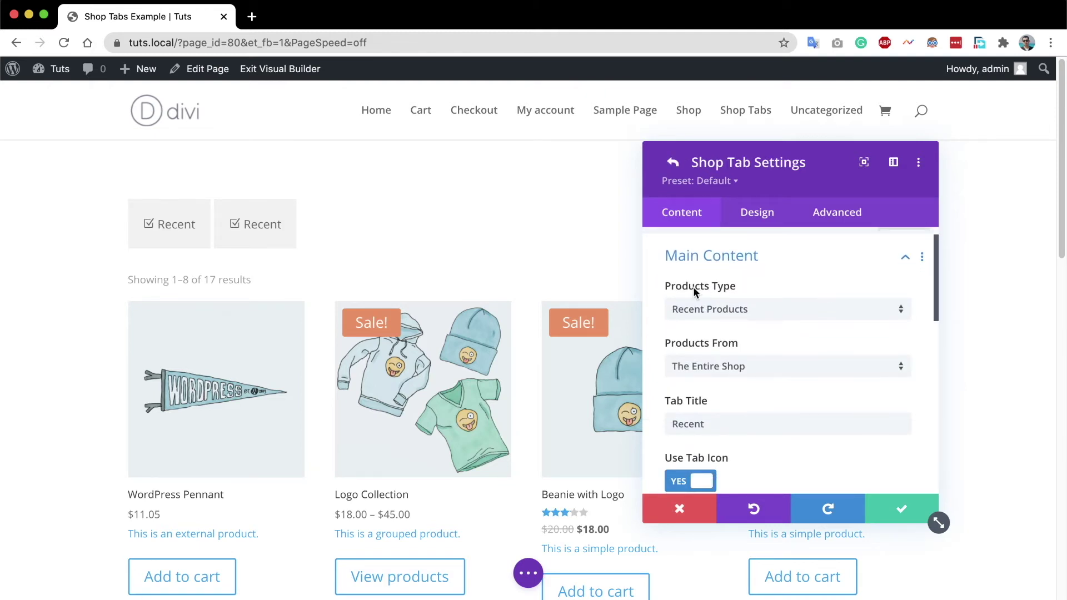
pyautogui.click(722, 310)
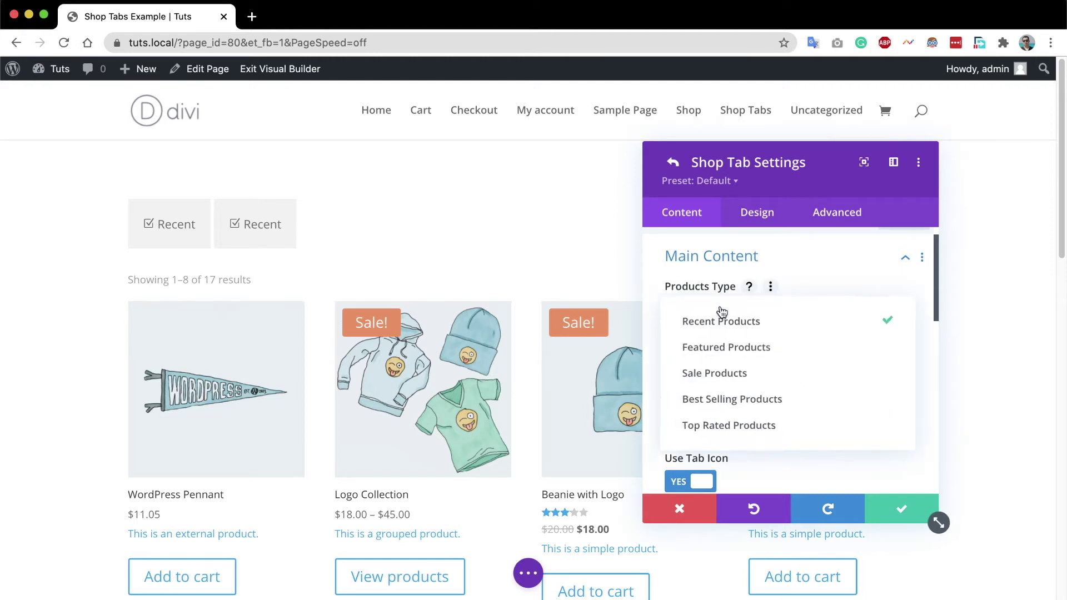
pyautogui.click(757, 359)
pyautogui.scroll(-2, 761, 362)
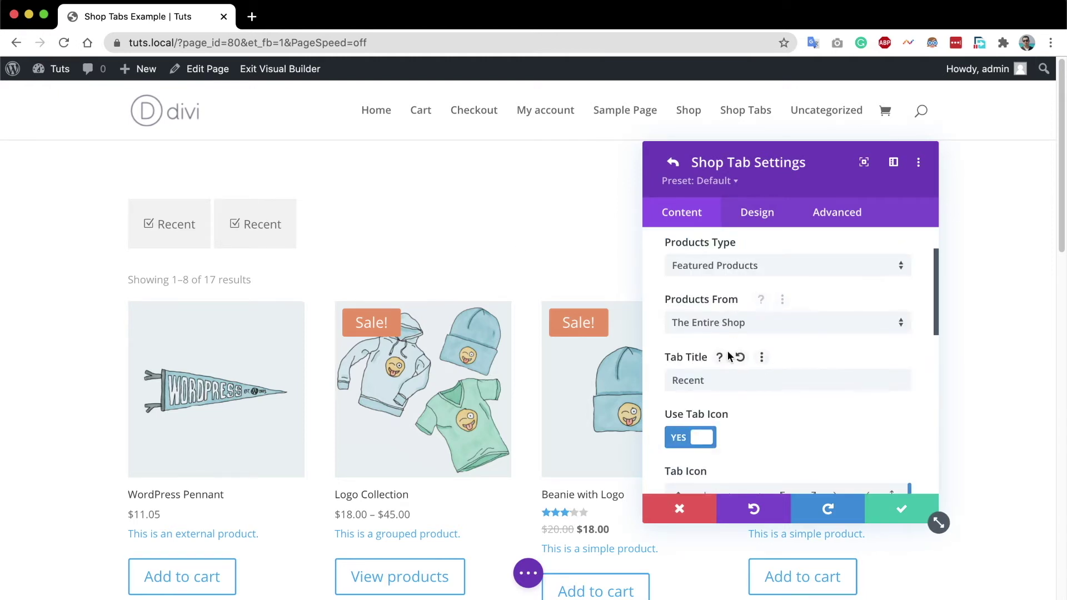
# Change the duplicated tab's title to "Featured" and view its tab icon choices.
pyautogui.scroll(-1, 722, 356)
pyautogui.doubleClick(717, 369)
pyautogui.write('Featured')
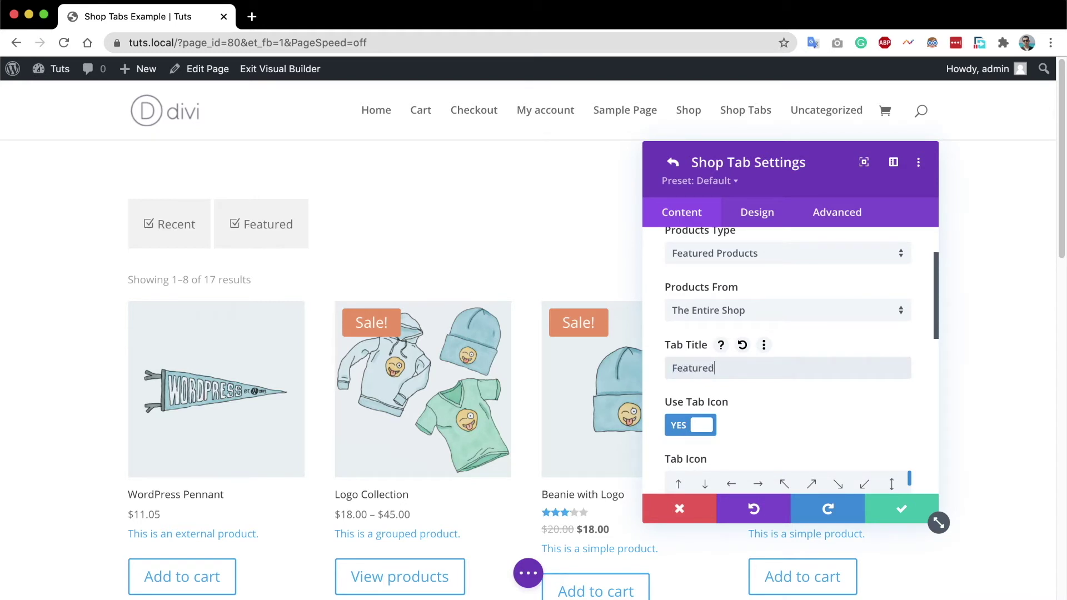
pyautogui.scroll(-6, 788, 393)
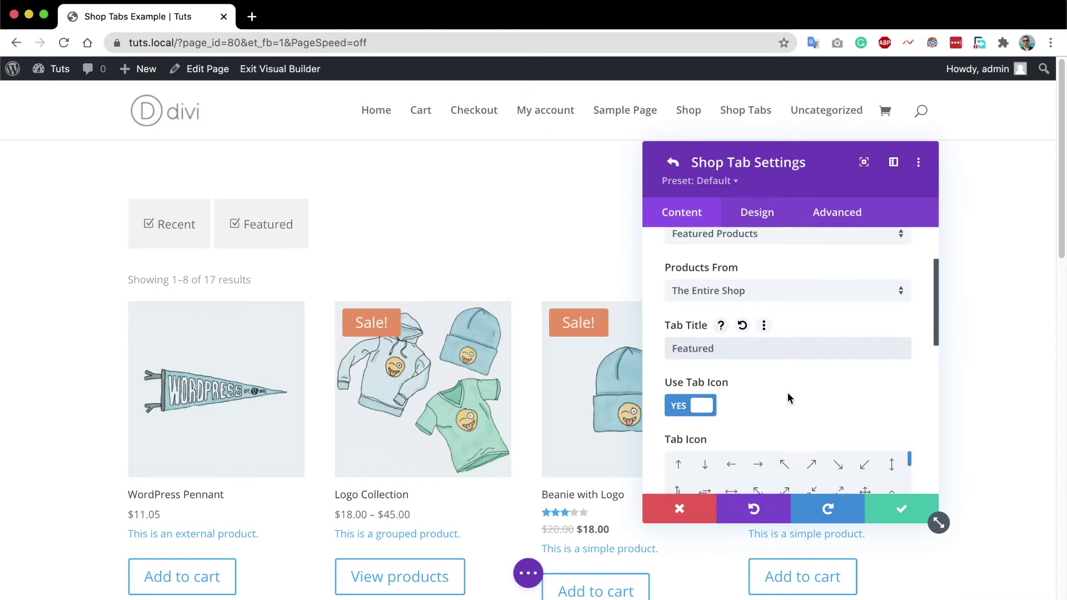
pyautogui.scroll(5, 787, 389)
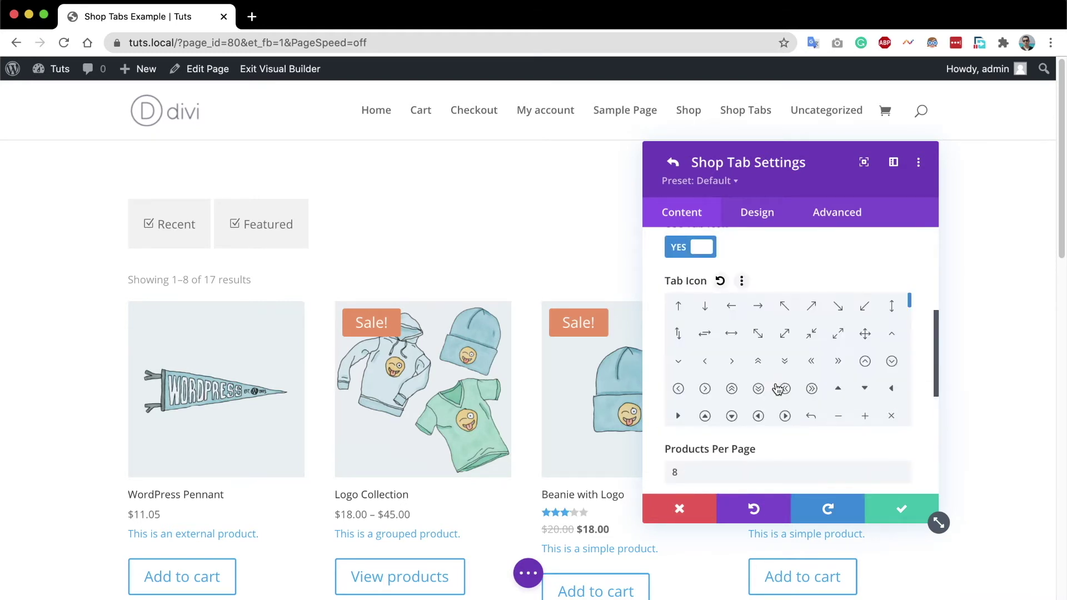
# Choose the atom icon as the Featured tab's icon and save the tab's settings.
pyautogui.scroll(-2, 778, 370)
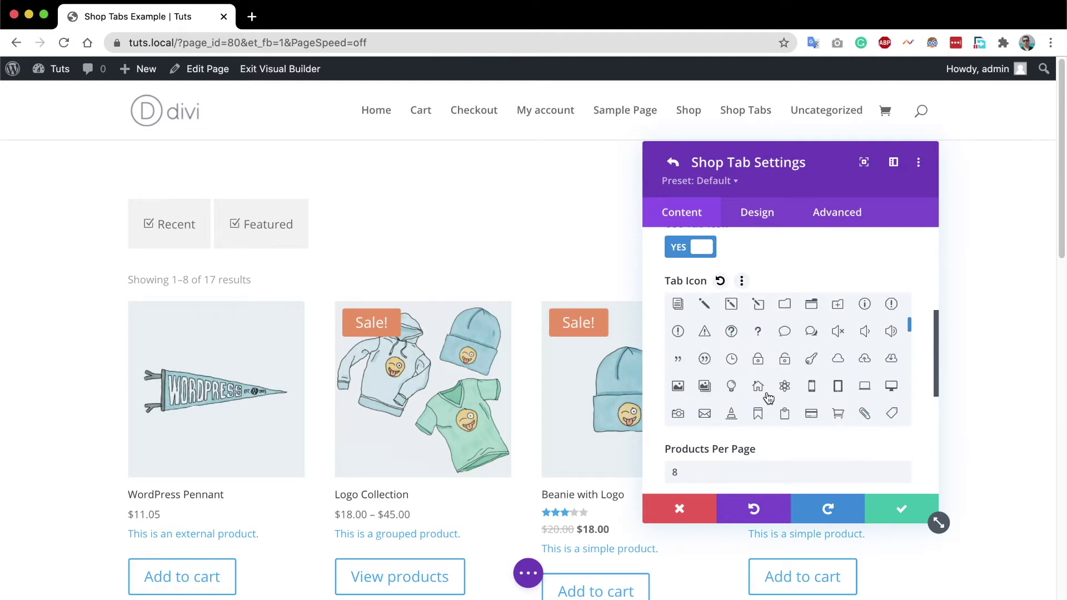
pyautogui.click(790, 388)
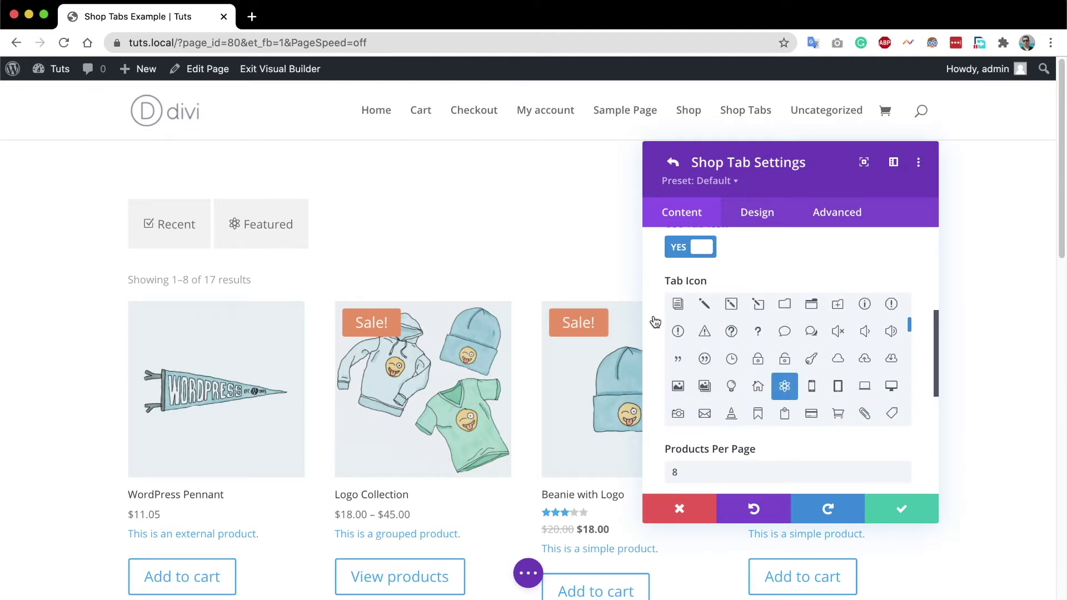
pyautogui.scroll(-2, 908, 439)
pyautogui.scroll(-3, 831, 410)
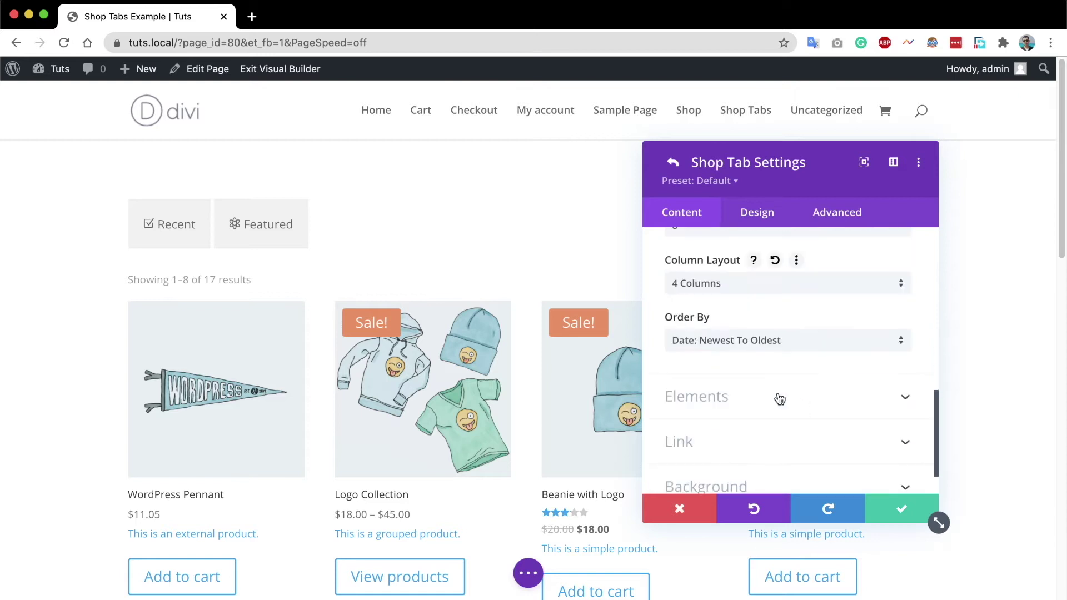
pyautogui.click(895, 508)
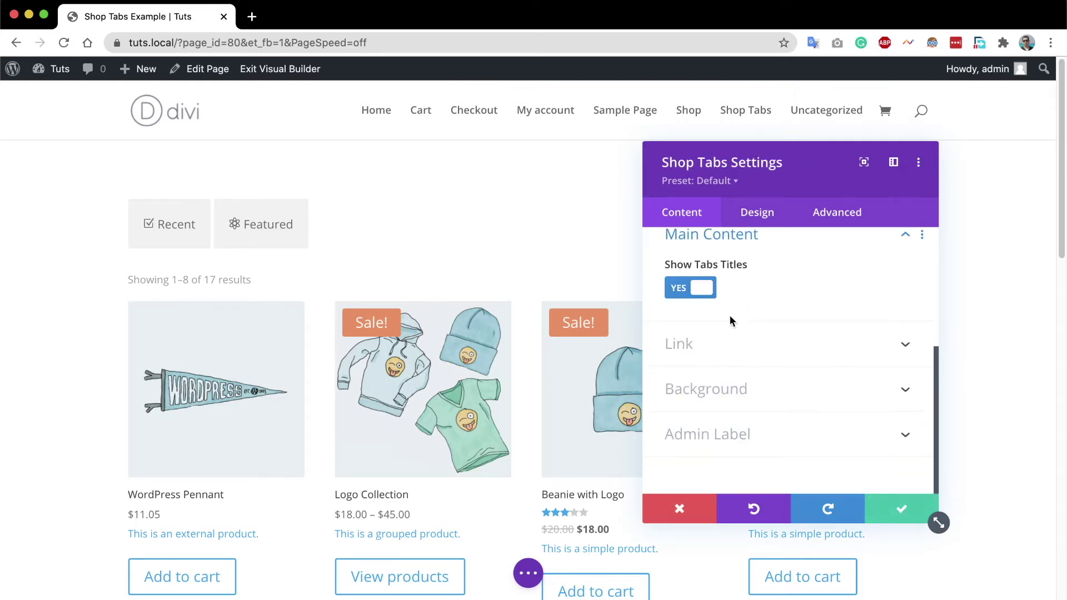
# Duplicate the Featured tab and set the copy's products type to Sale Products.
pyautogui.click(698, 331)
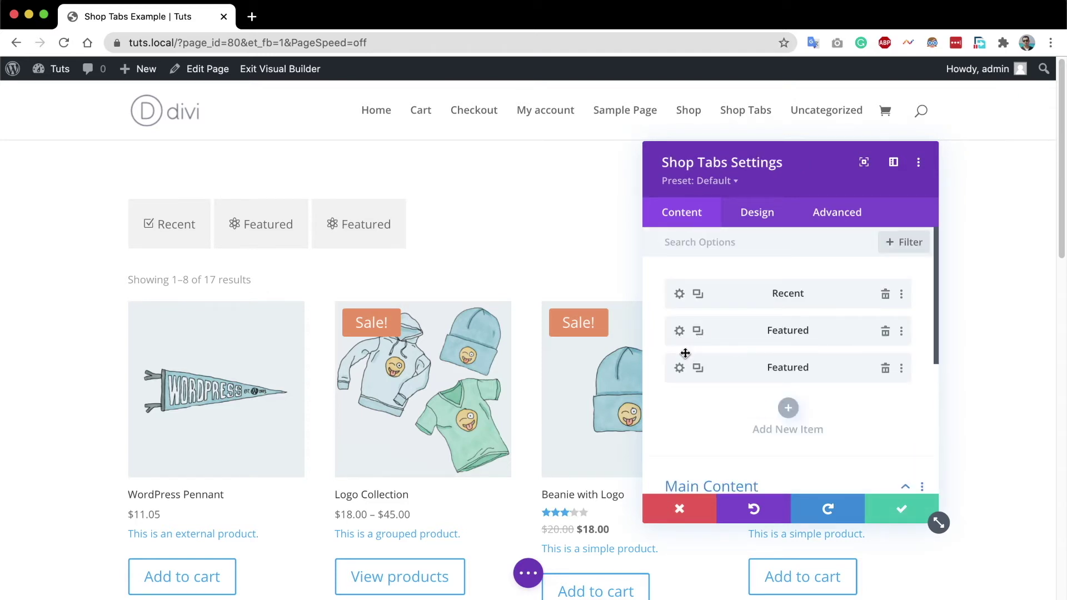
pyautogui.click(679, 369)
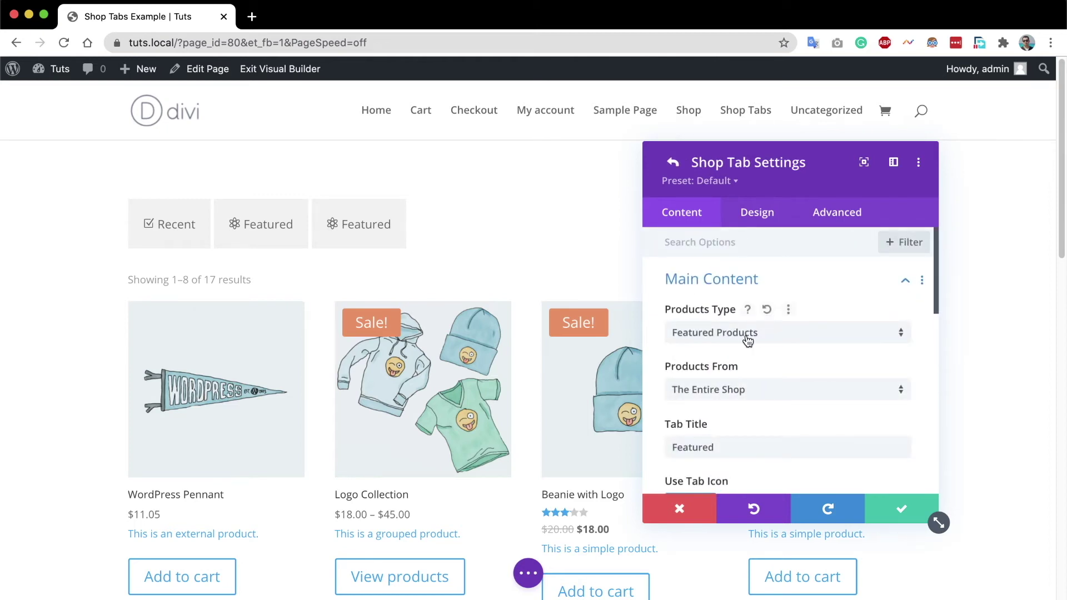
pyautogui.click(750, 332)
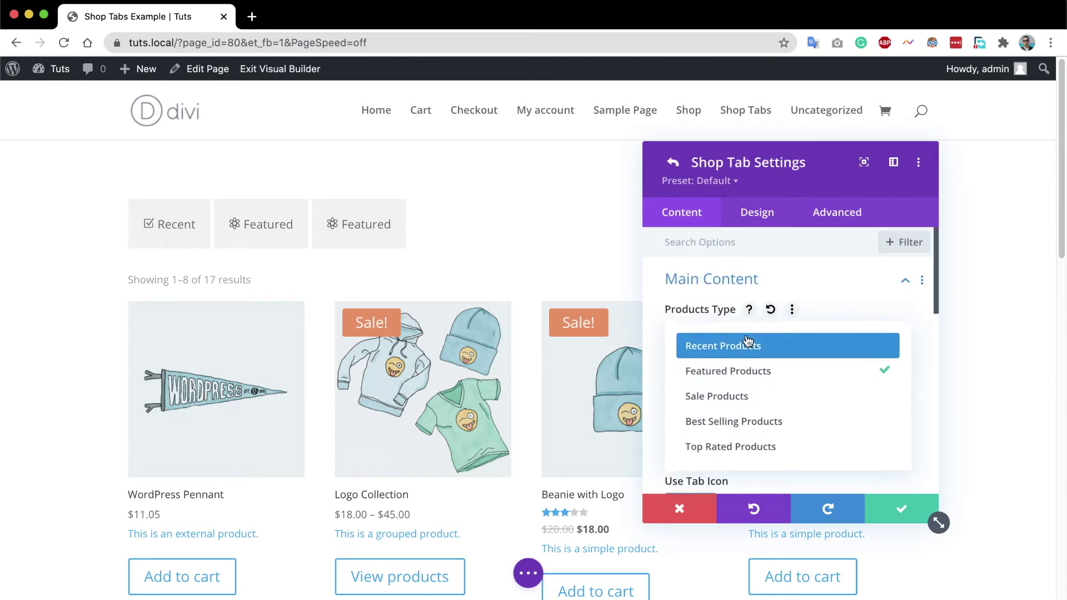
pyautogui.click(747, 397)
# Change the title of the duplicated Sale Products tab to "Sale".
pyautogui.scroll(-1, 735, 392)
pyautogui.tripleClick(738, 426)
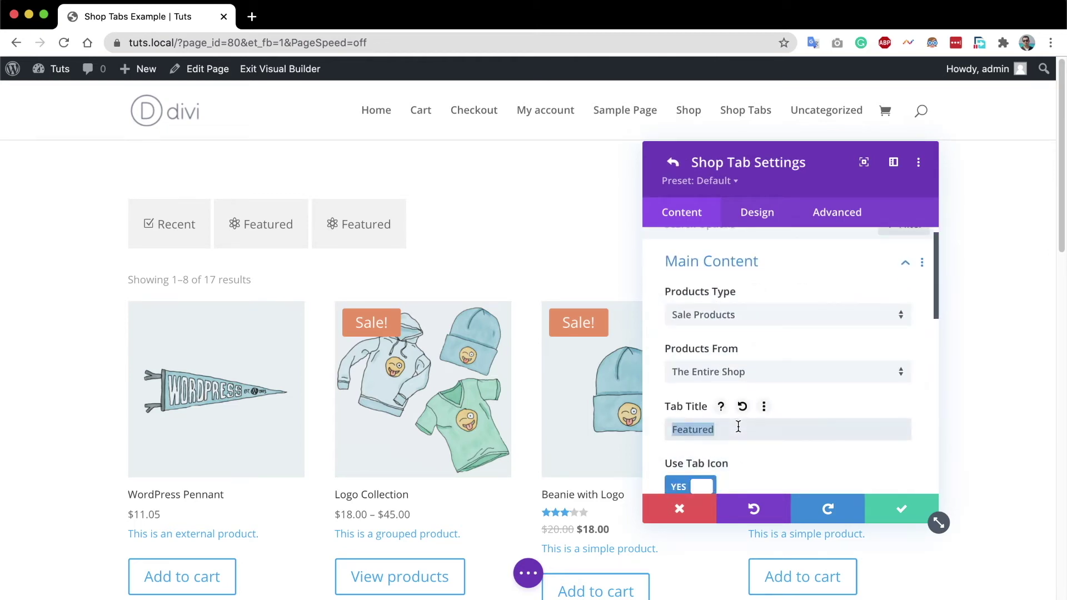
pyautogui.write('Sale')
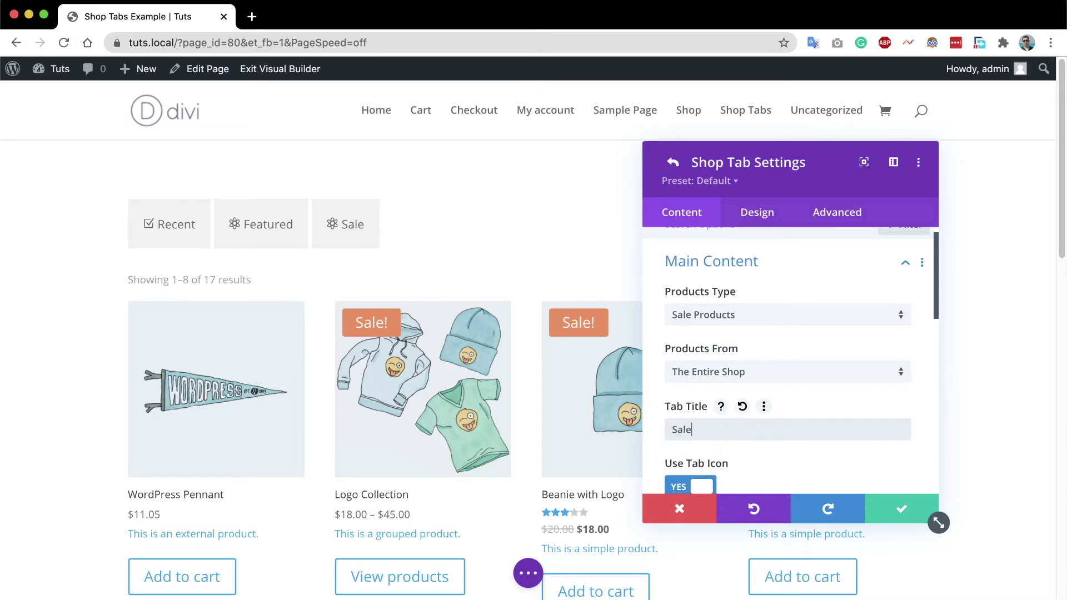
pyautogui.write(' Product')
pyautogui.press('BackSpace')
pyautogui.press('BackSpace')
pyautogui.press('BackSpace')
pyautogui.press('BackSpace')
pyautogui.press('BackSpace')
pyautogui.press('BackSpace')
pyautogui.press('BackSpace')
pyautogui.press('BackSpace')
# Choose the circled percent sign as the Sale tab's icon and save the tab's settings.
pyautogui.scroll(-5, 886, 455)
pyautogui.scroll(-2, 820, 400)
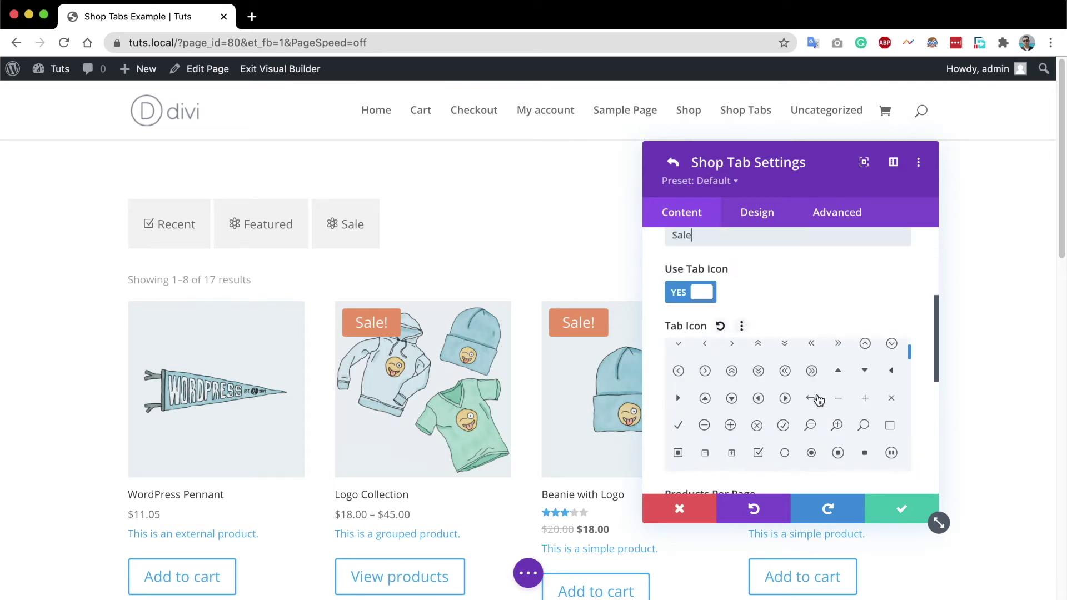
pyautogui.scroll(-5, 820, 402)
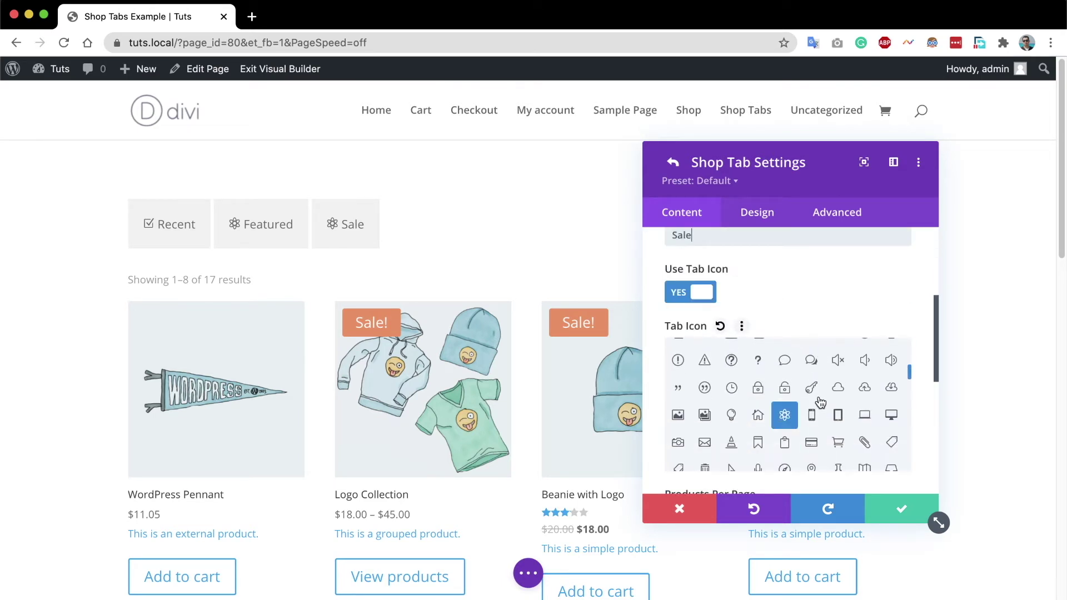
pyautogui.scroll(-4, 821, 402)
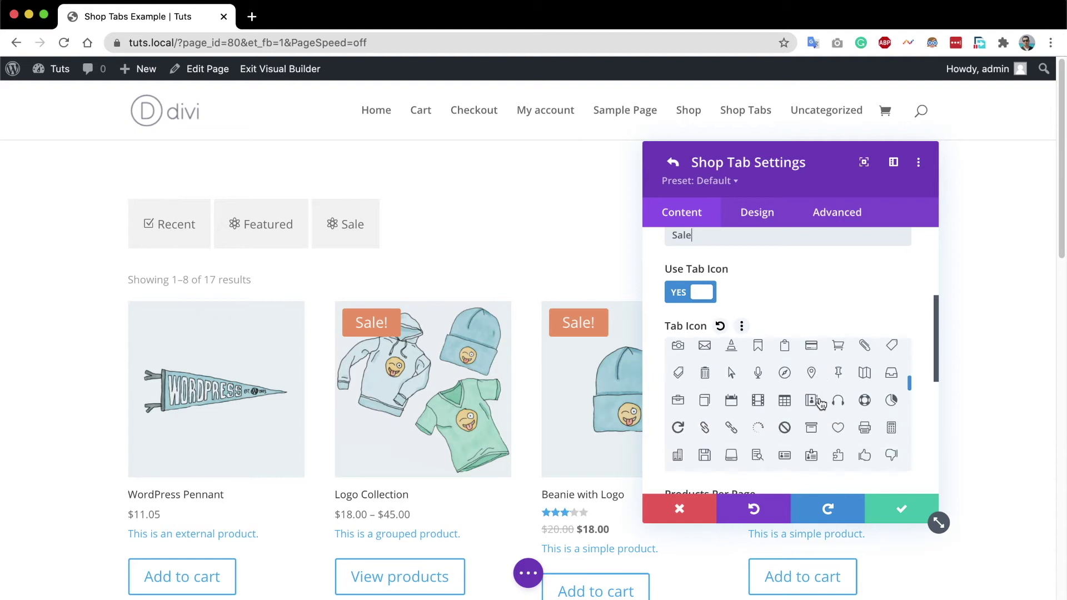
pyautogui.scroll(-5, 821, 404)
pyautogui.scroll(2, 820, 401)
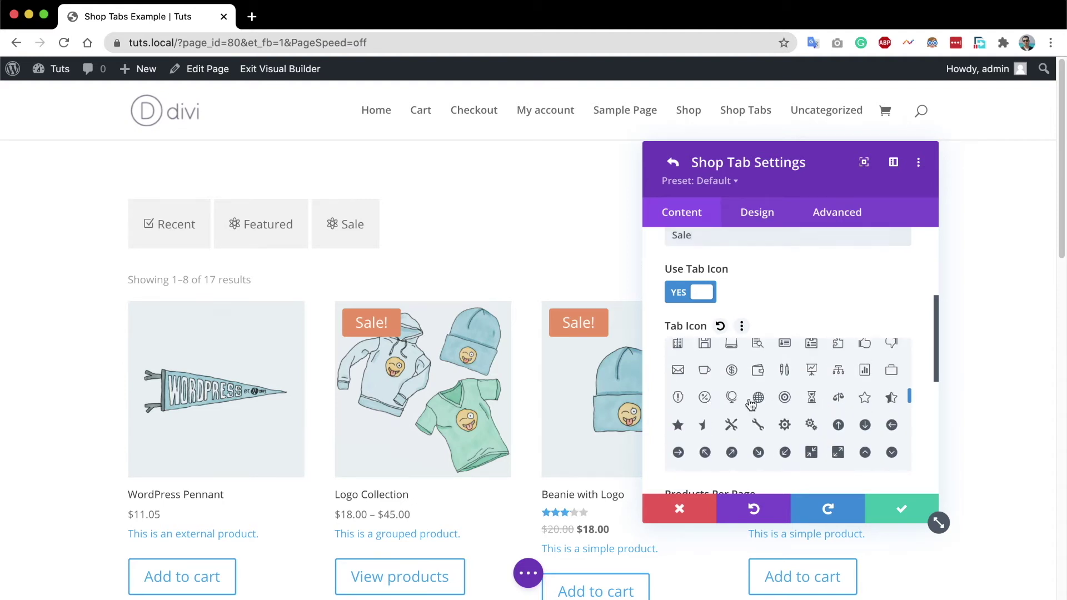
pyautogui.click(705, 397)
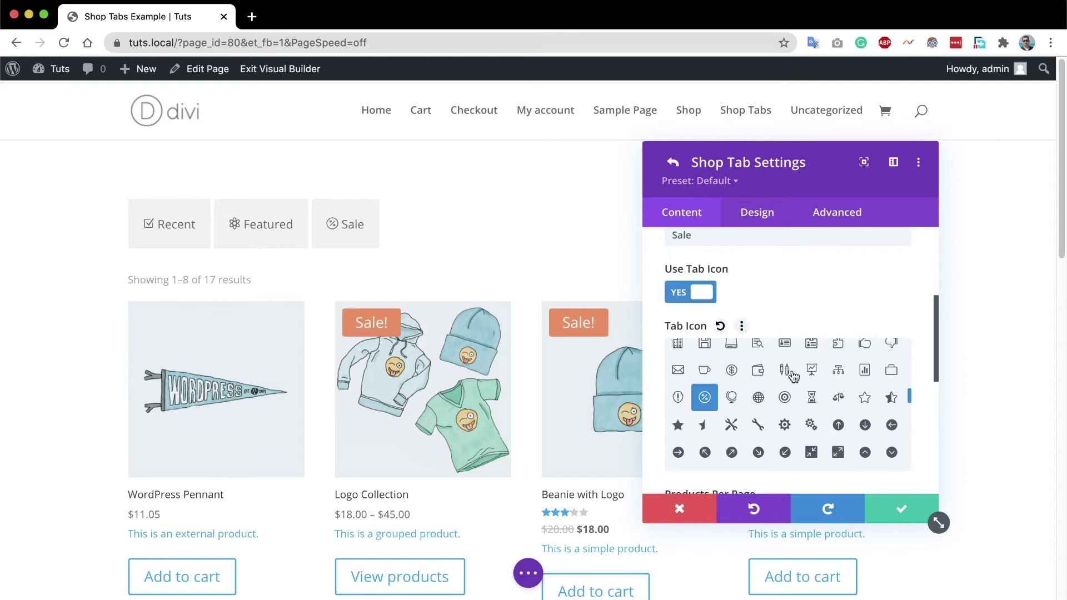
pyautogui.click(905, 510)
# Reorder the tabs by moving Featured above Recent and finally below Sale.
pyautogui.scroll(5, 769, 403)
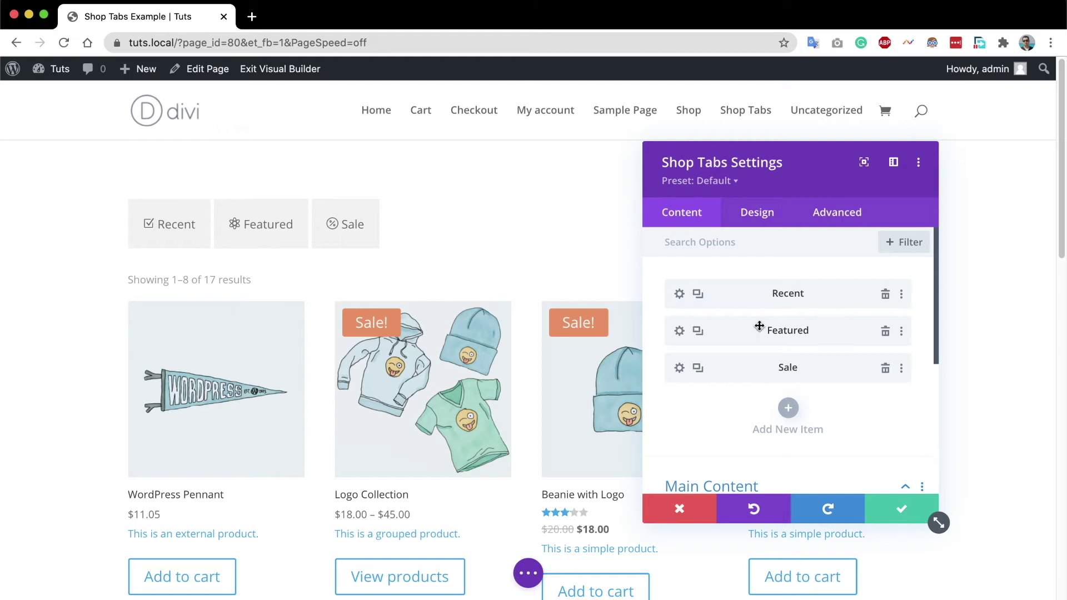
pyautogui.moveTo(775, 334); pyautogui.dragTo(772, 279)
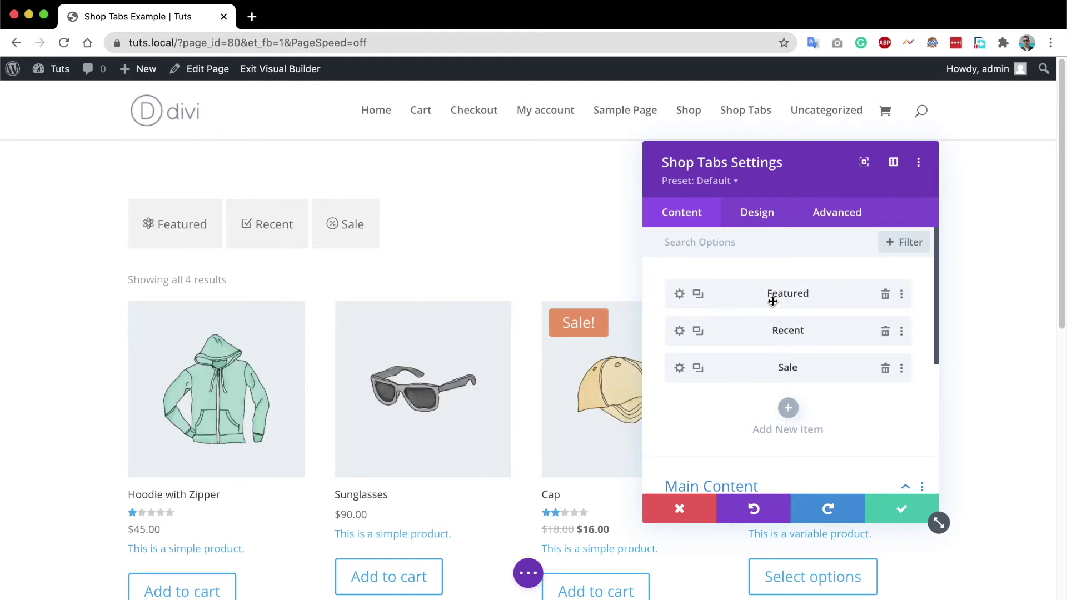
pyautogui.moveTo(765, 297); pyautogui.dragTo(764, 370)
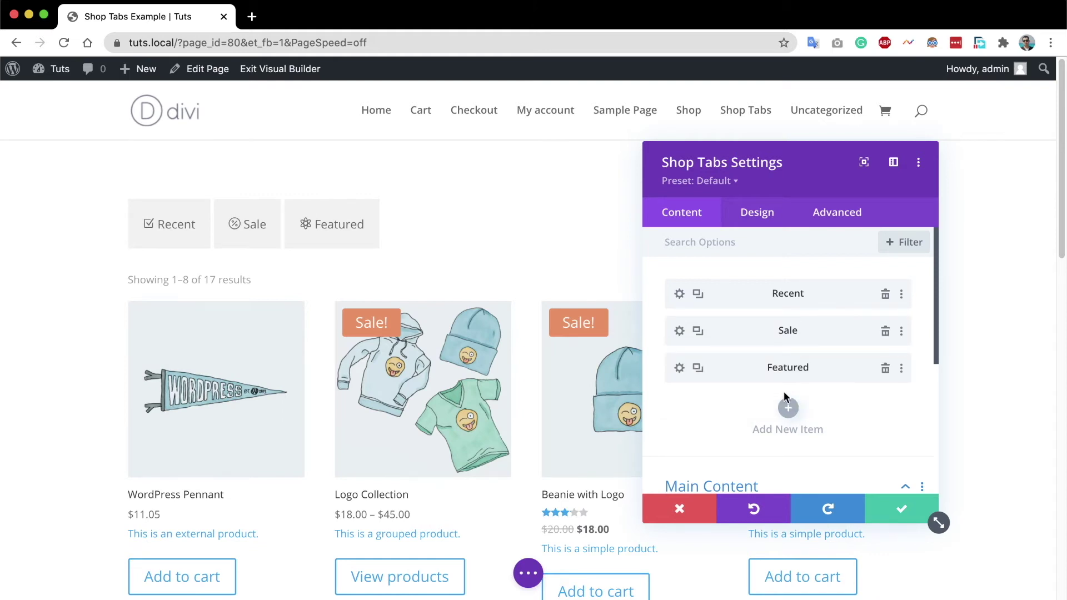
# Try hiding the tab titles of the Shop Tabs module and turn them back on, twice.
pyautogui.scroll(-2, 784, 391)
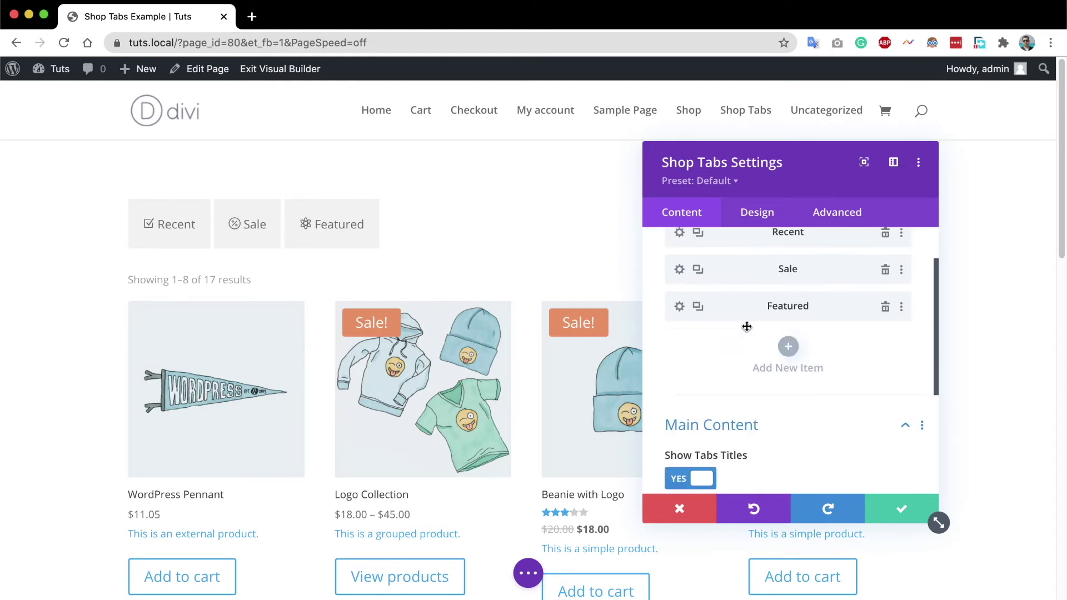
pyautogui.scroll(-3, 745, 352)
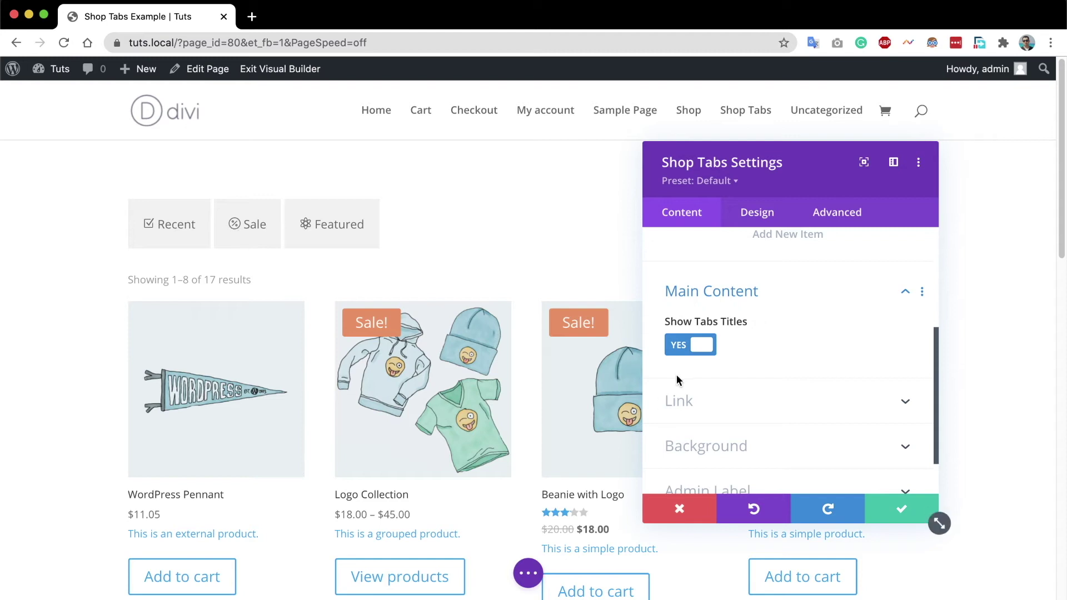
pyautogui.click(702, 353)
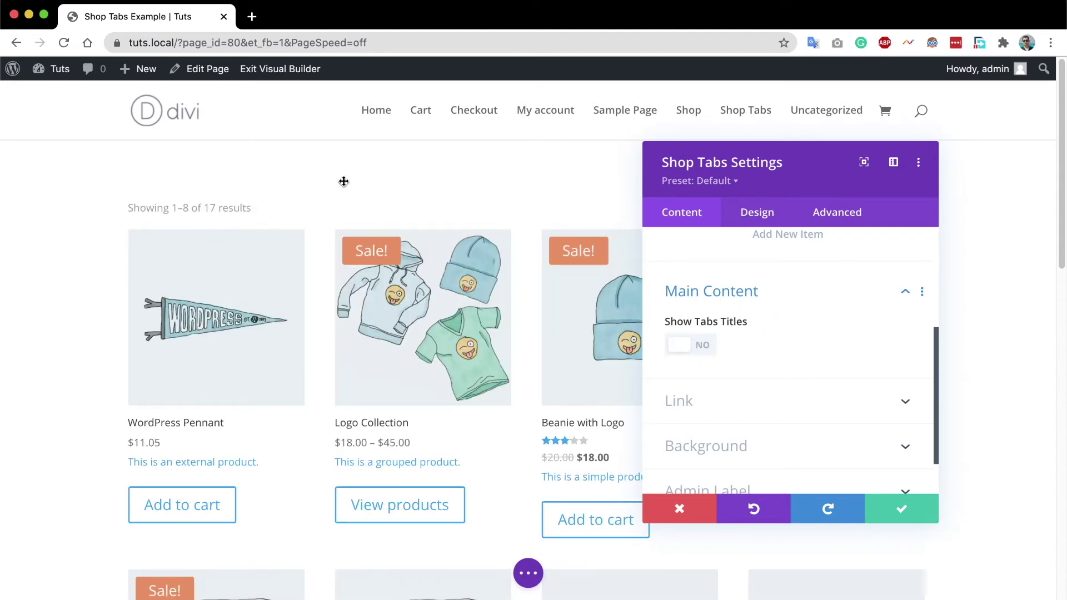
pyautogui.click(685, 347)
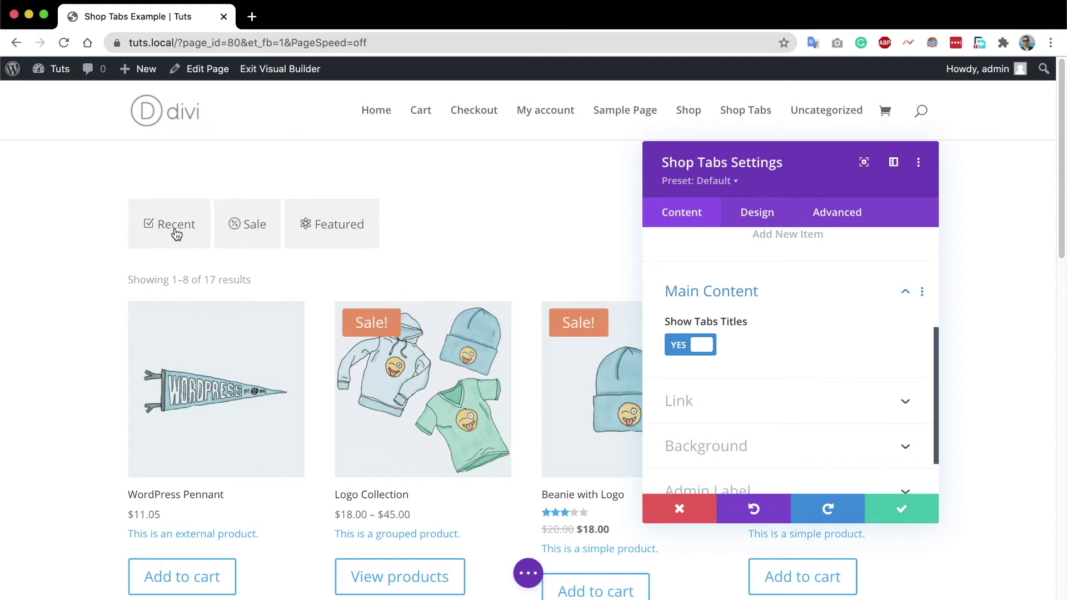
pyautogui.click(704, 352)
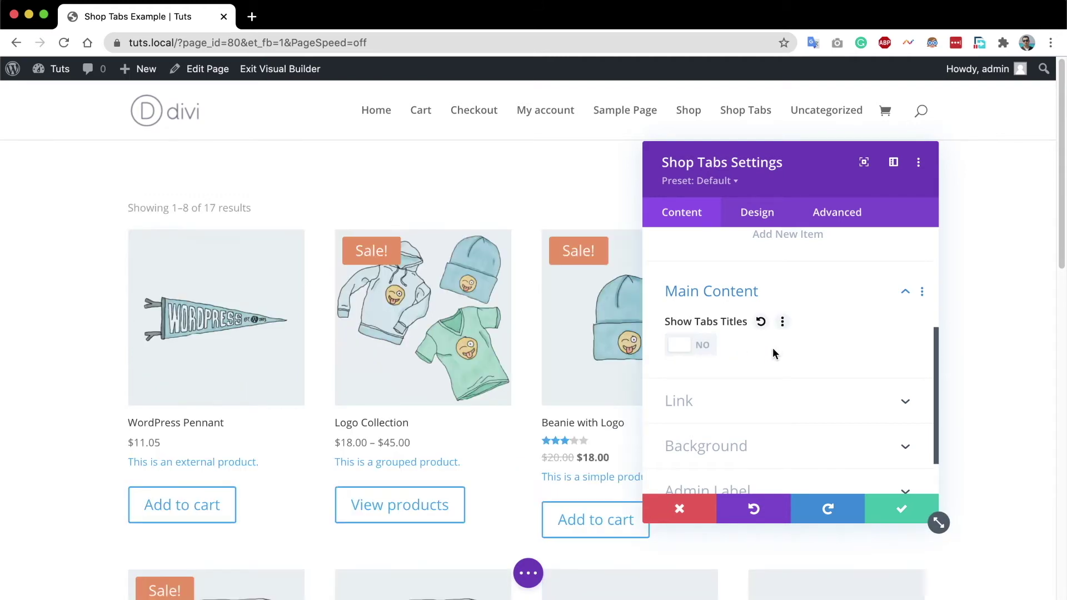
pyautogui.click(689, 351)
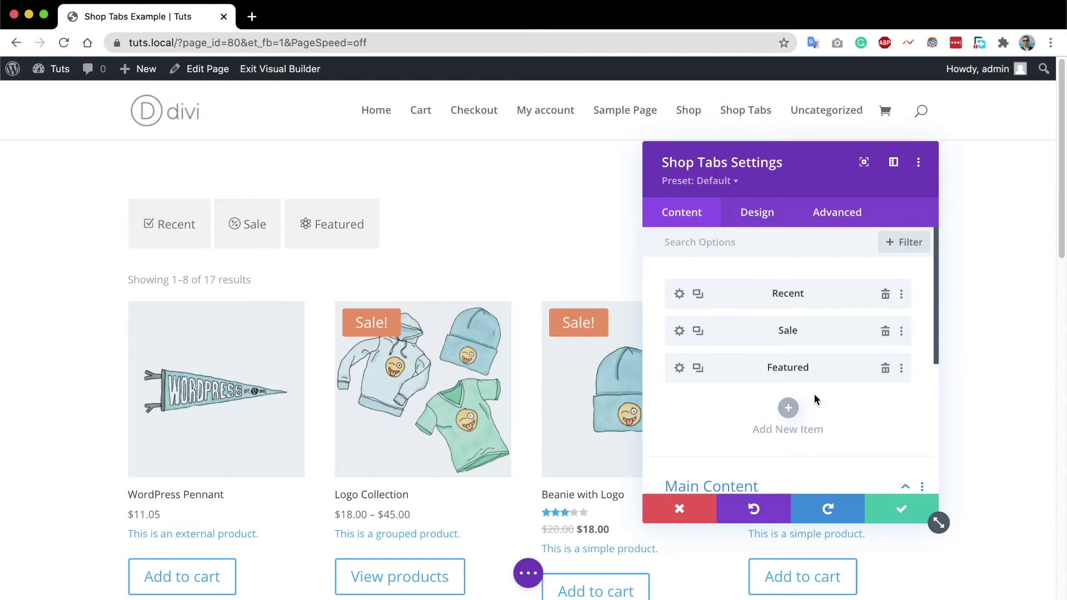
# View the Recent tab's Products From options and return to the main Shop Tabs settings without changing them.
pyautogui.click(680, 294)
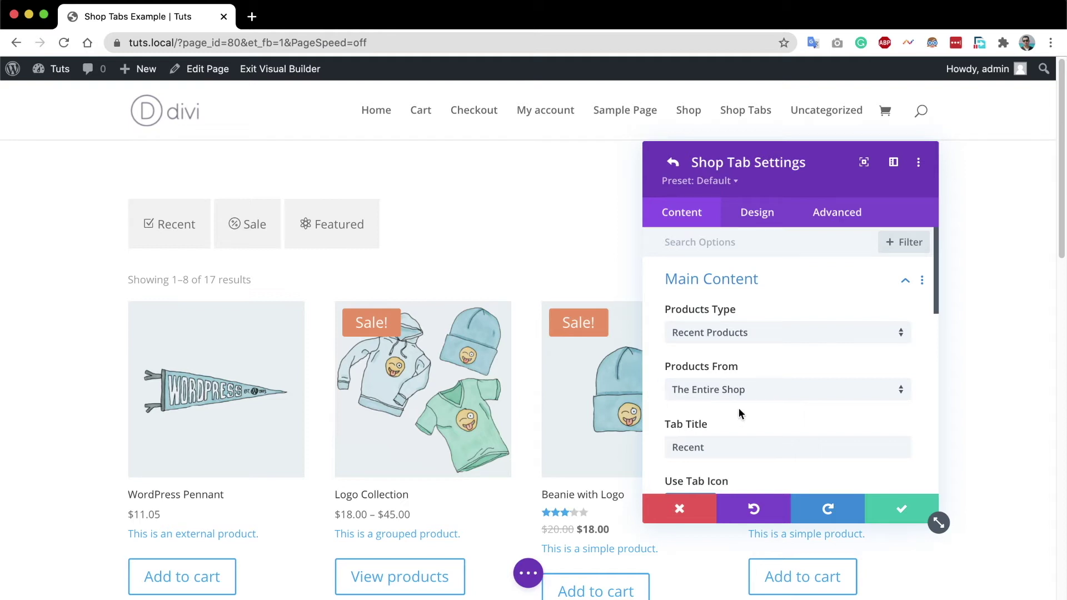
pyautogui.click(710, 389)
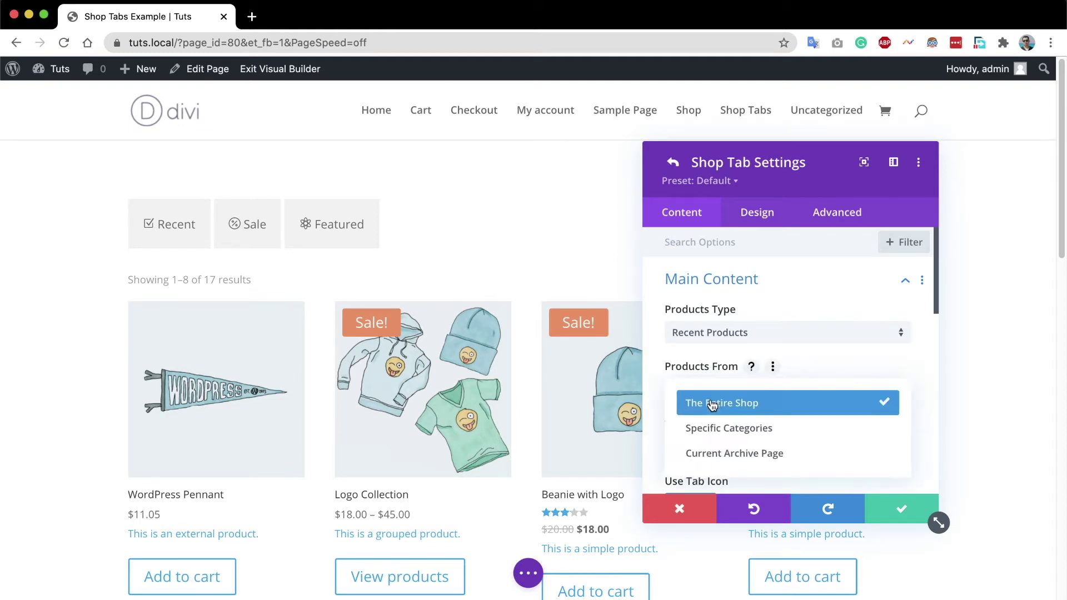
pyautogui.click(826, 358)
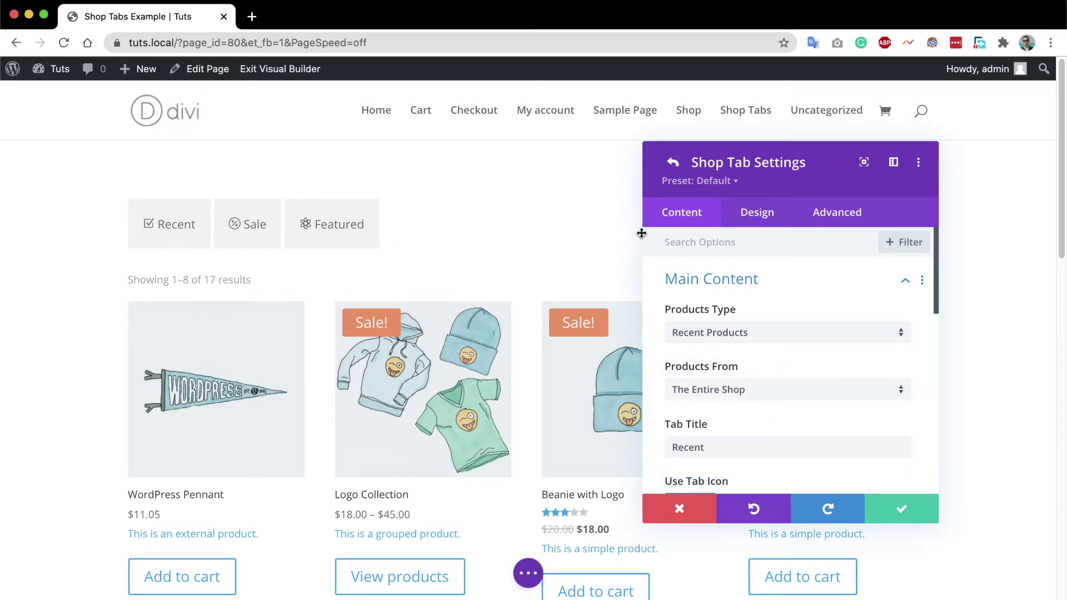
pyautogui.click(670, 162)
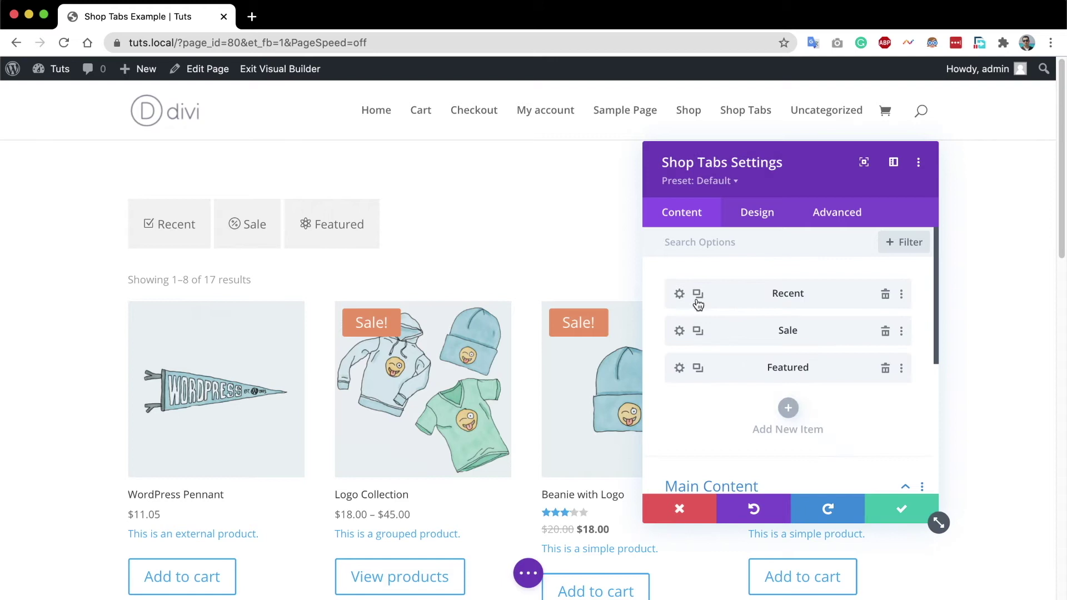
# Duplicate the Featured tab and set the copy's products type to Best Selling Products.
pyautogui.click(698, 368)
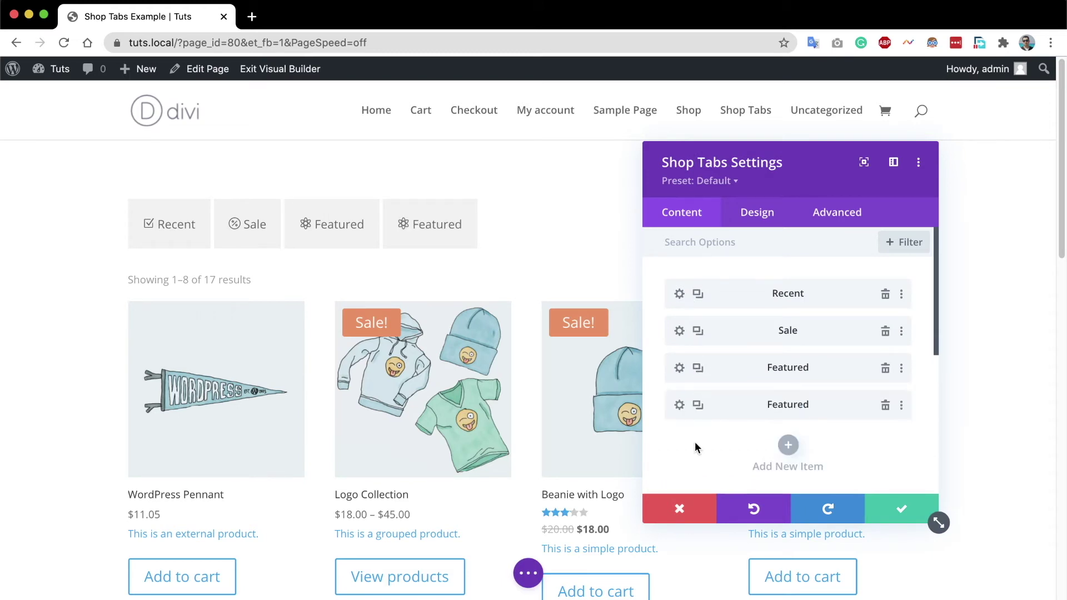
pyautogui.click(680, 407)
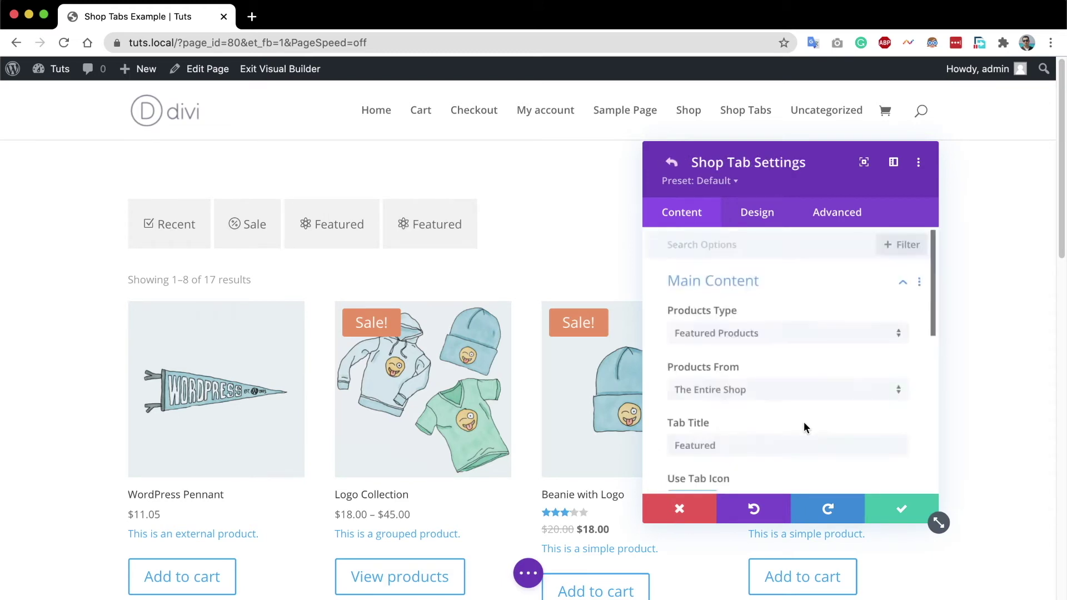
pyautogui.scroll(-1, 779, 368)
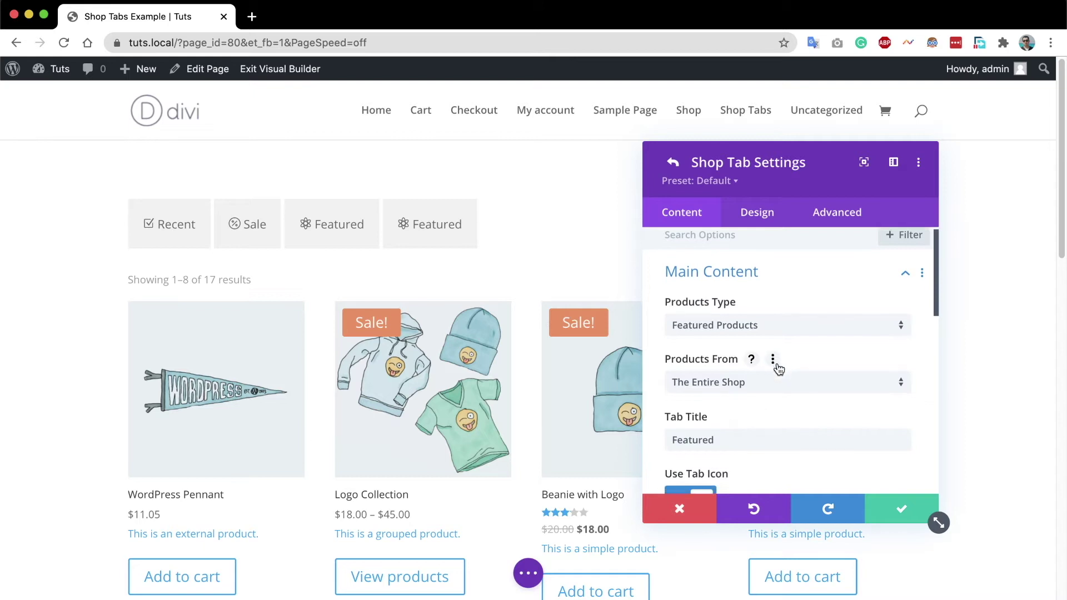
pyautogui.click(768, 323)
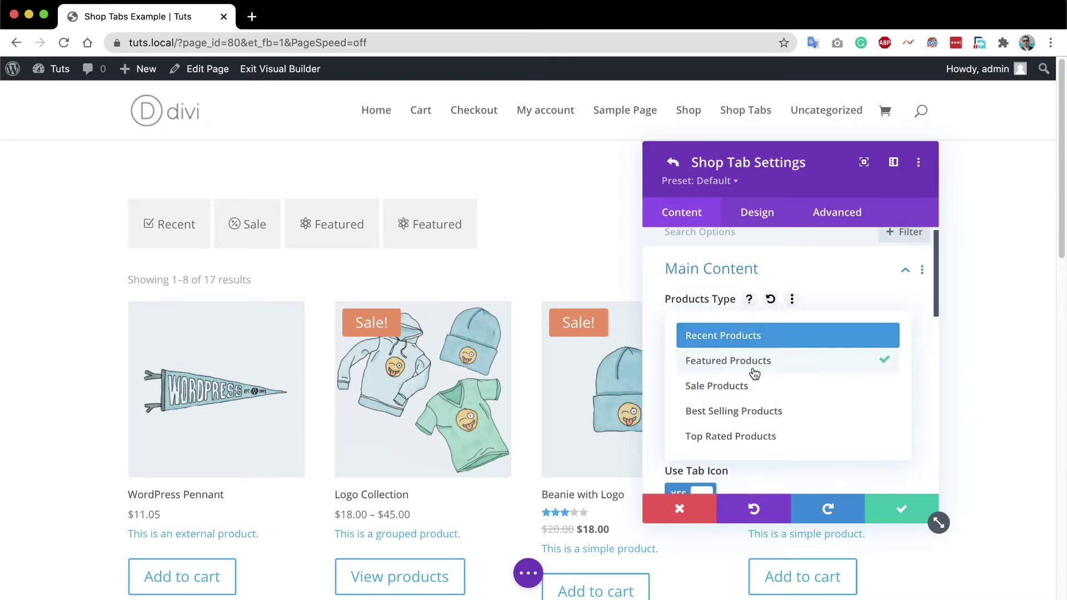
pyautogui.click(759, 419)
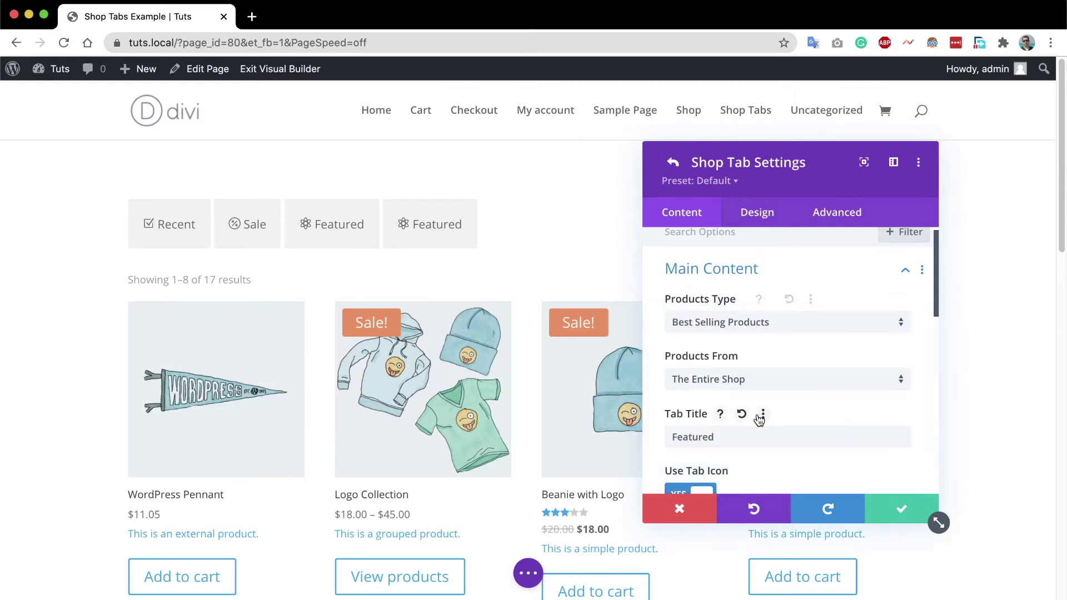
# Limit the Best Selling Products tab to products from specific categories and select the Clothing category.
pyautogui.scroll(-1, 757, 414)
pyautogui.click(755, 376)
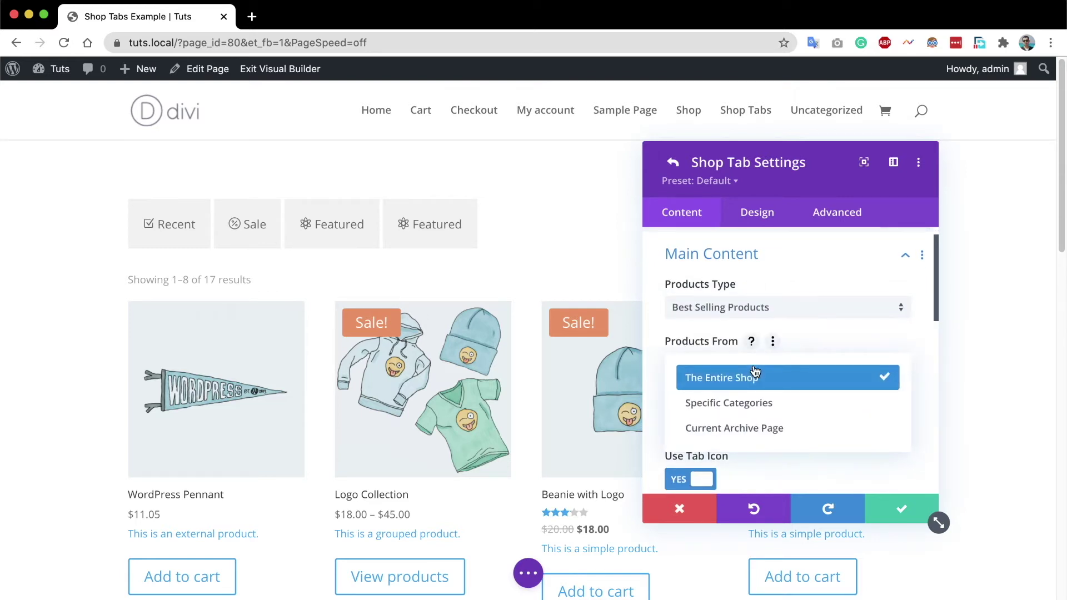
pyautogui.click(750, 418)
pyautogui.scroll(-1, 778, 418)
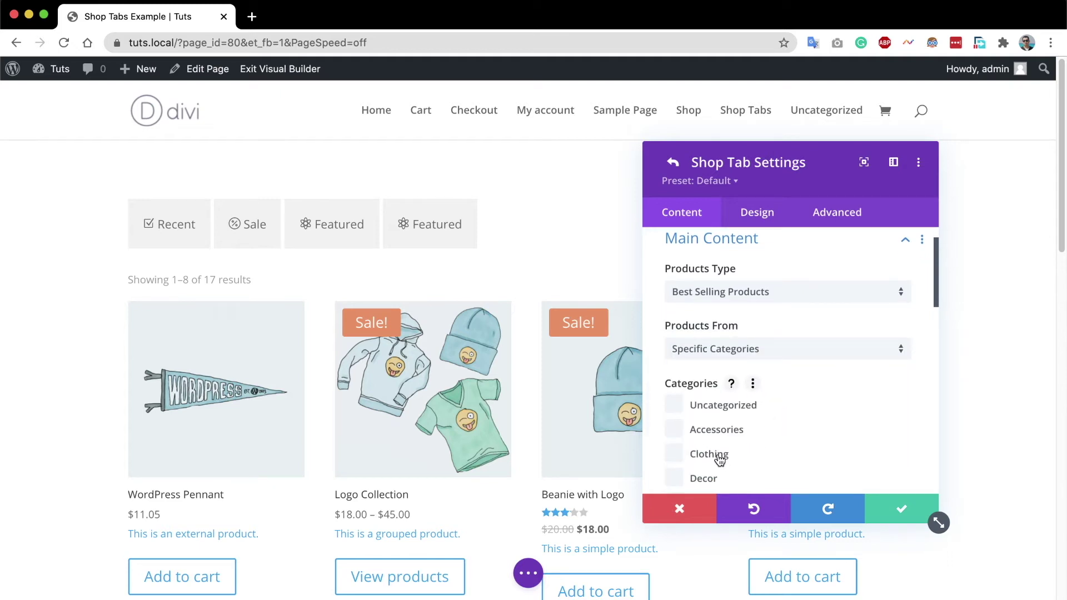
pyautogui.click(677, 454)
pyautogui.scroll(-6, 807, 442)
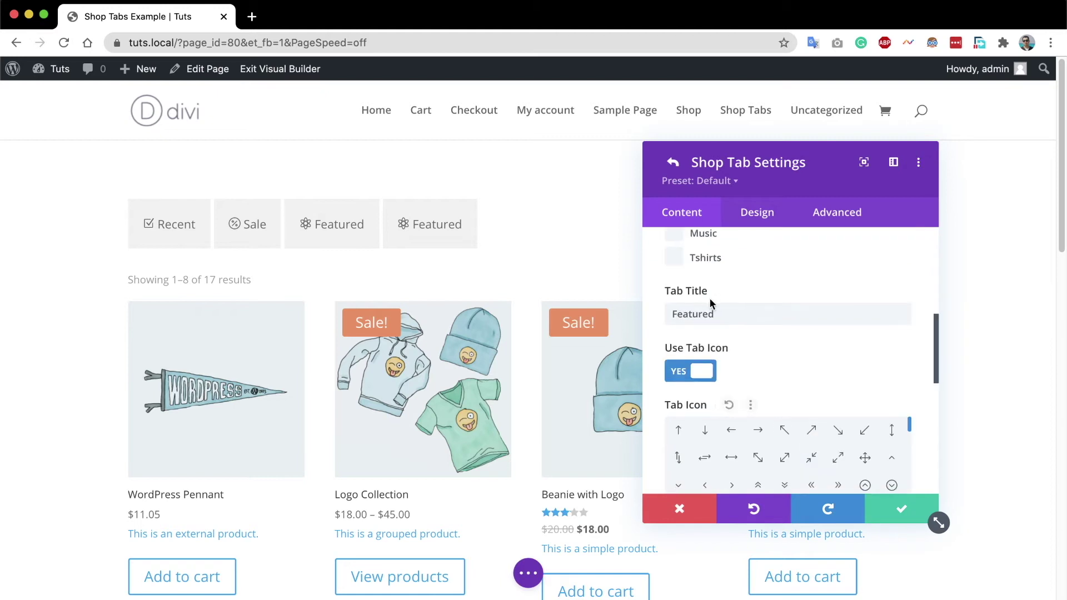
# Set the title of the duplicated tab to "Best selling clothing".
pyautogui.click(733, 317)
pyautogui.doubleClick(733, 316)
pyautogui.scroll(5, 803, 374)
pyautogui.scroll(-2, 803, 377)
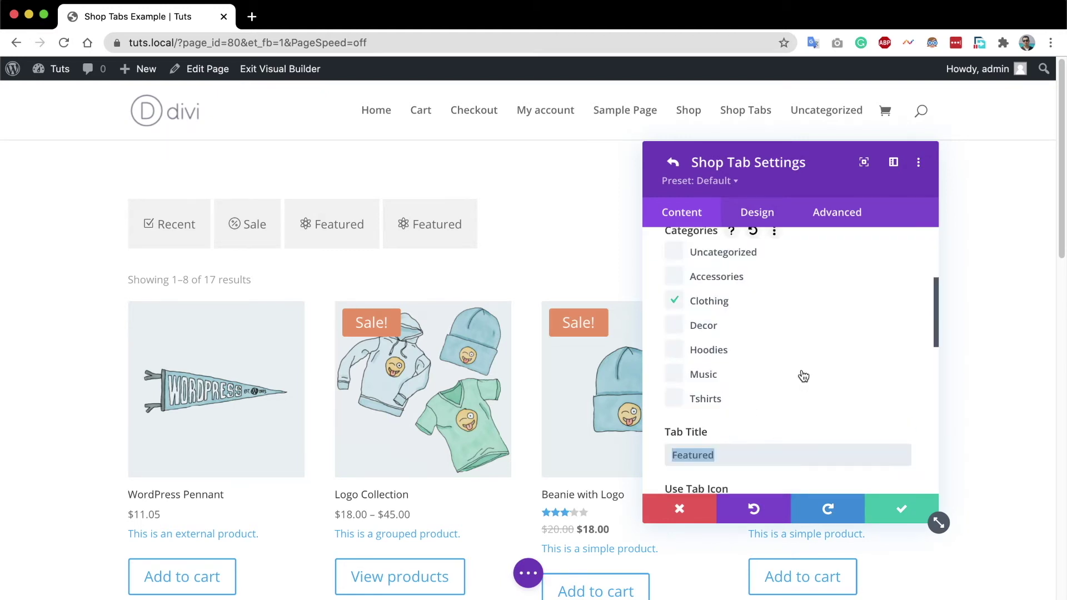
pyautogui.write('Best selling clothing')
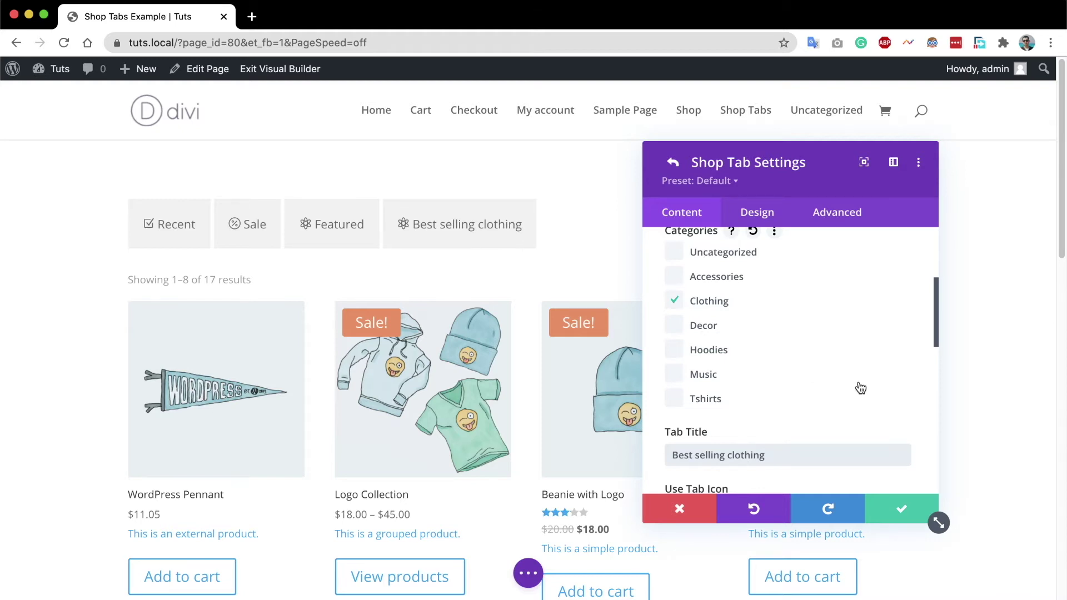
# Give the Best selling clothing tab the circled right-pointing triangle icon and preview its products.
pyautogui.scroll(-10, 860, 387)
pyautogui.scroll(1, 767, 334)
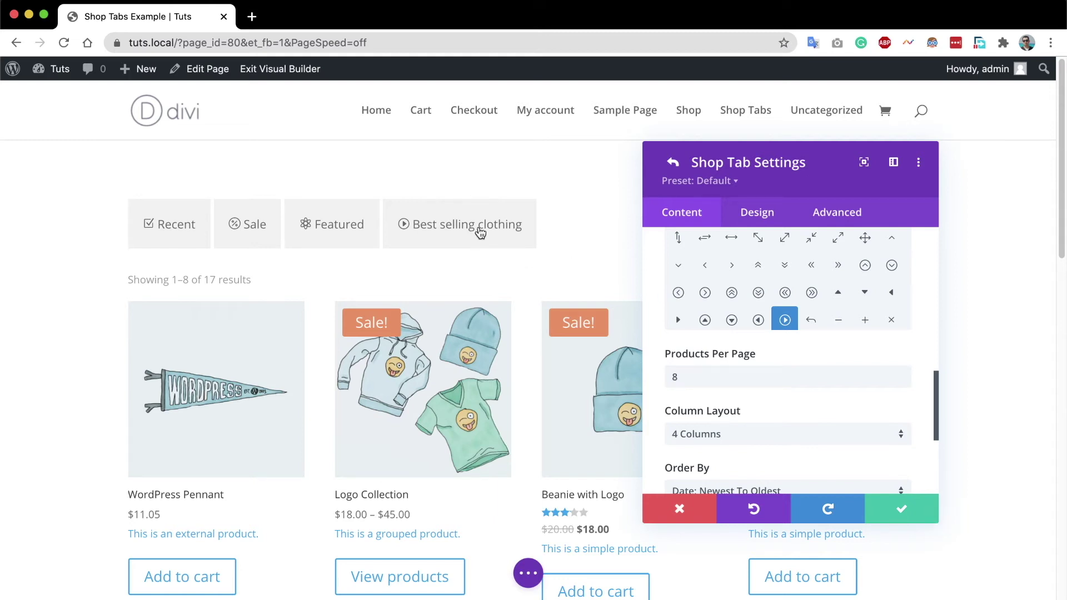
pyautogui.click(484, 235)
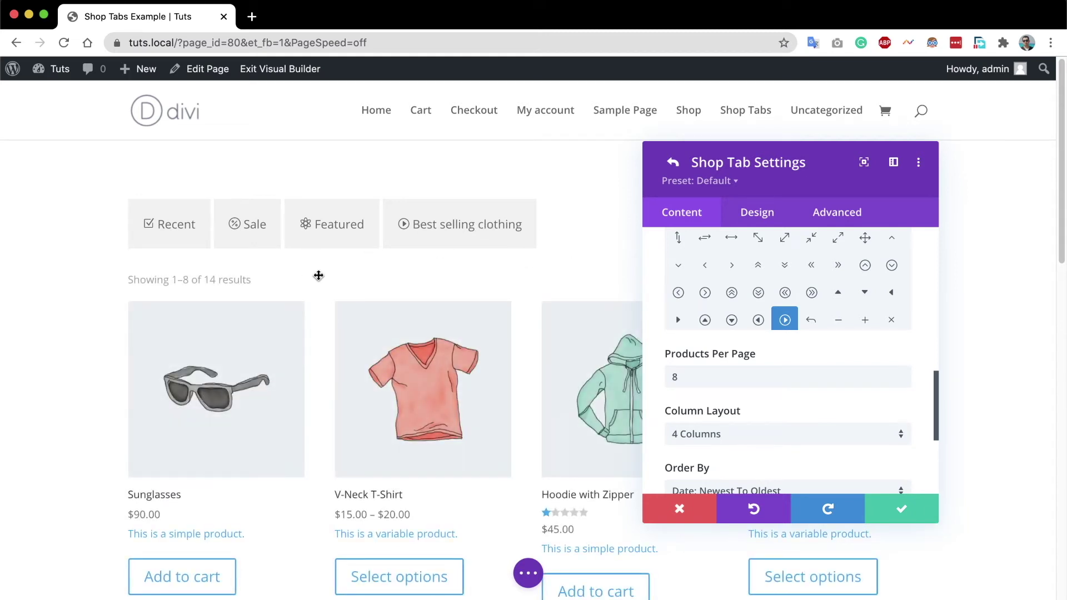
# Add the Decor category to the Best selling clothing tab and review the products it lists.
pyautogui.scroll(1, 871, 396)
pyautogui.scroll(10, 870, 400)
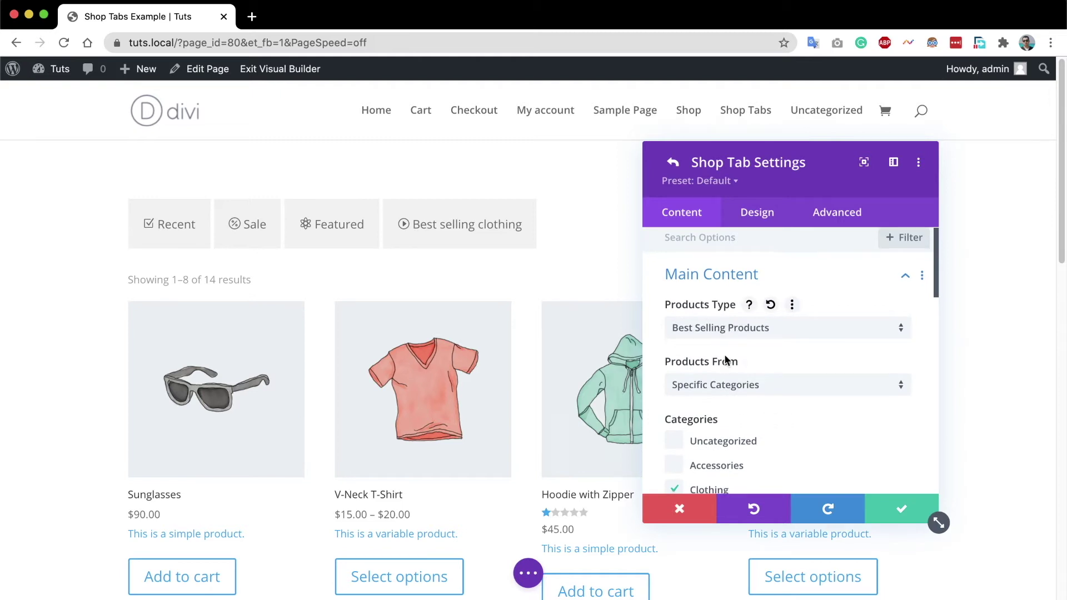
pyautogui.scroll(-3, 706, 400)
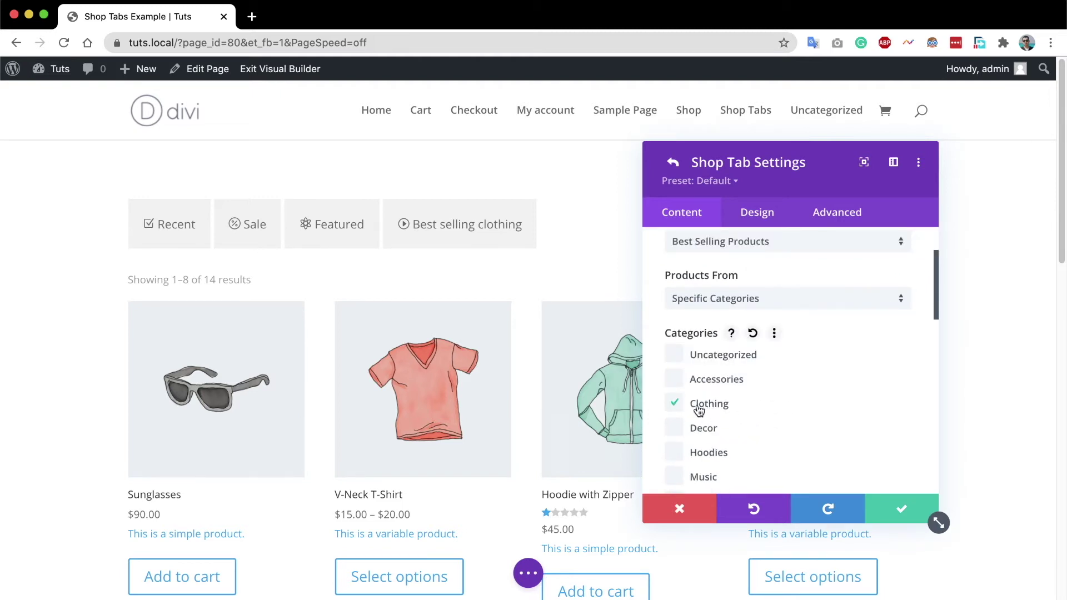
pyautogui.click(674, 433)
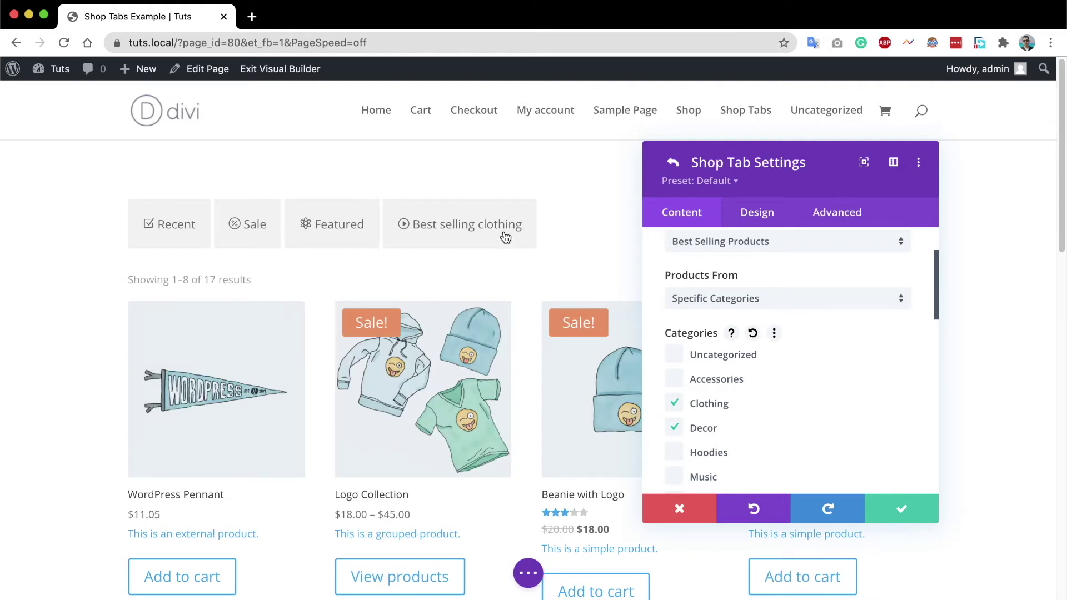
pyautogui.click(440, 233)
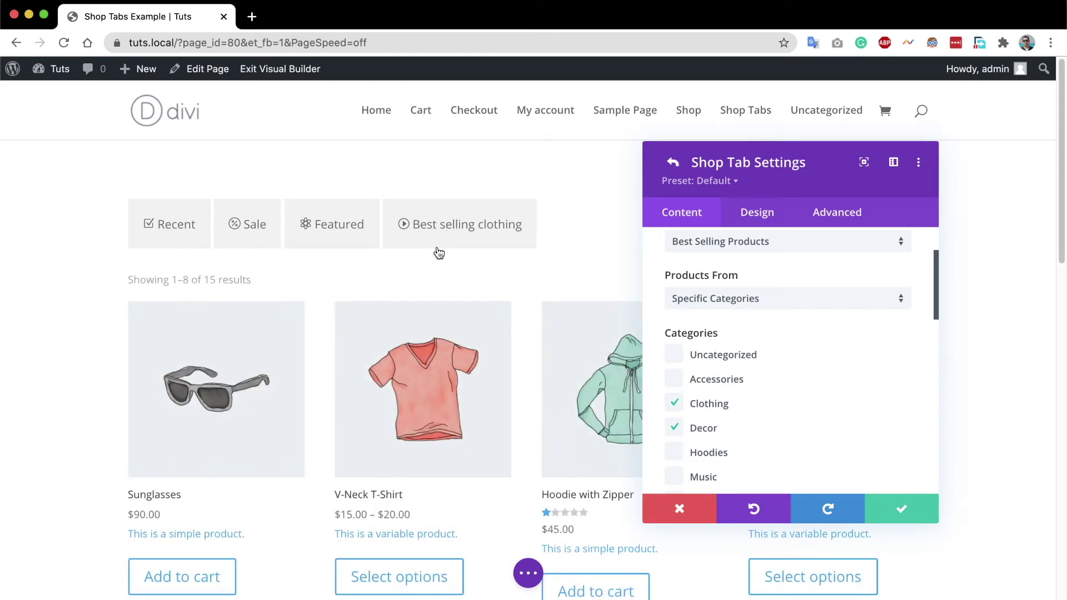
pyautogui.scroll(-2, 488, 298)
pyautogui.scroll(-5, 487, 298)
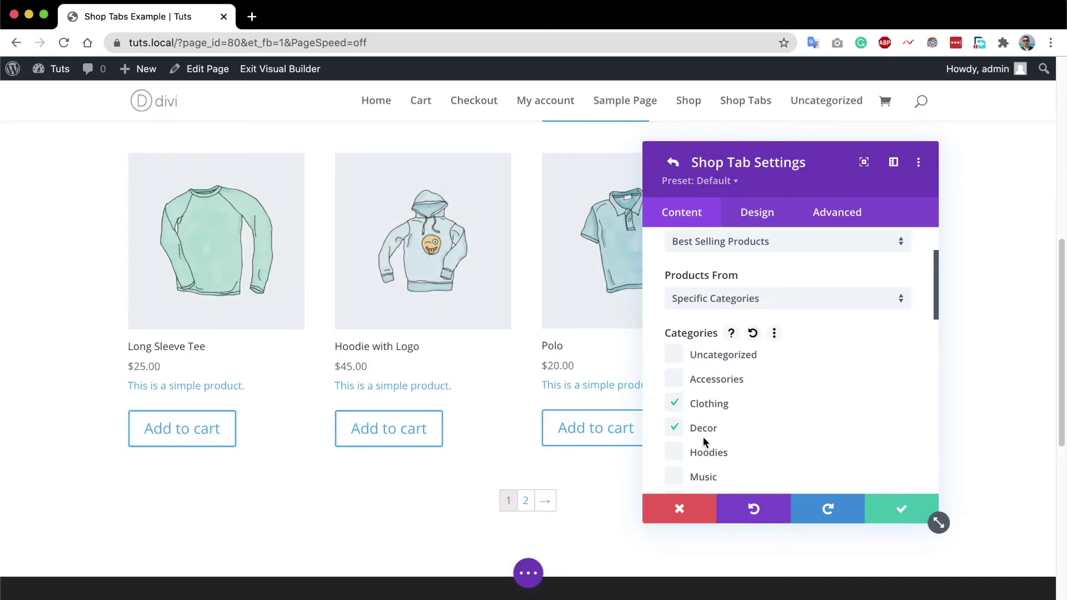
pyautogui.scroll(7, 484, 285)
pyautogui.scroll(1, 822, 361)
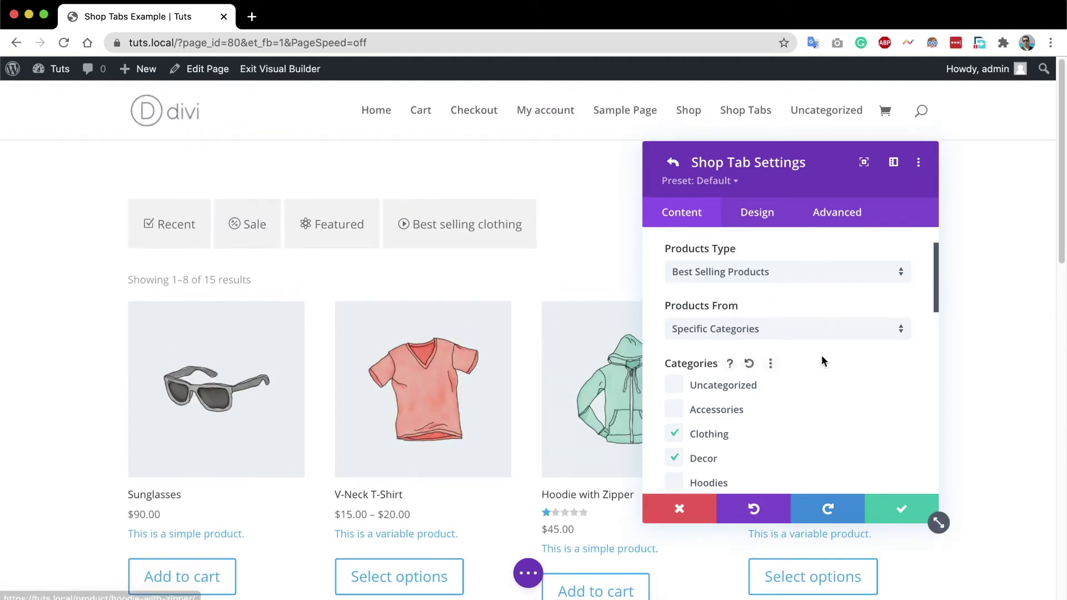
# Change the Best selling clothing tab's products type to Sale Products.
pyautogui.scroll(2, 823, 360)
pyautogui.click(734, 333)
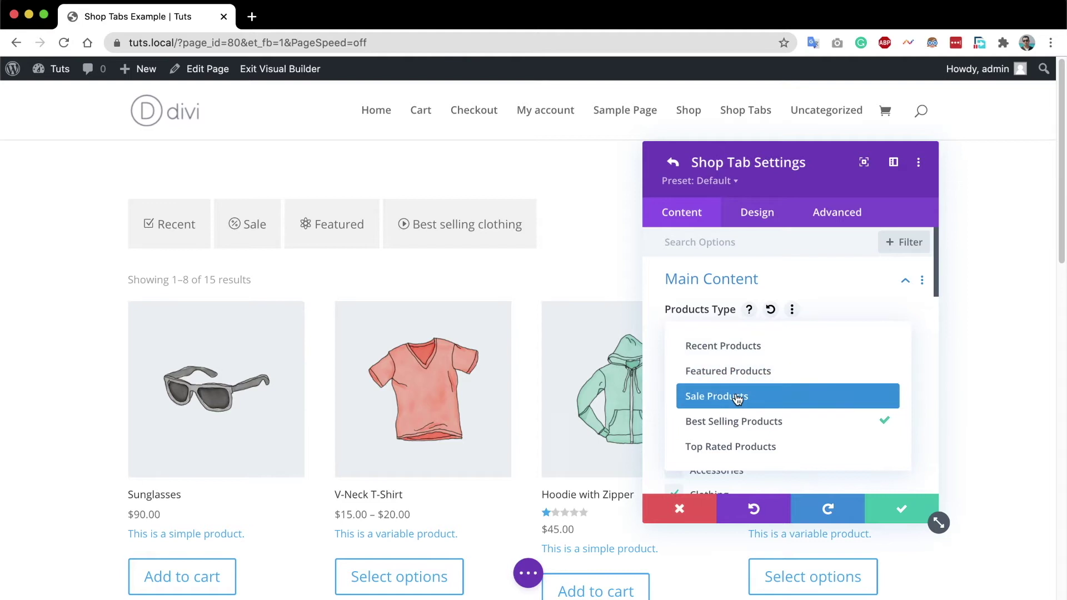
pyautogui.click(822, 399)
# Retitle the fourth tab "Clothes on sale" and preview its products on the page.
pyautogui.scroll(-3, 809, 395)
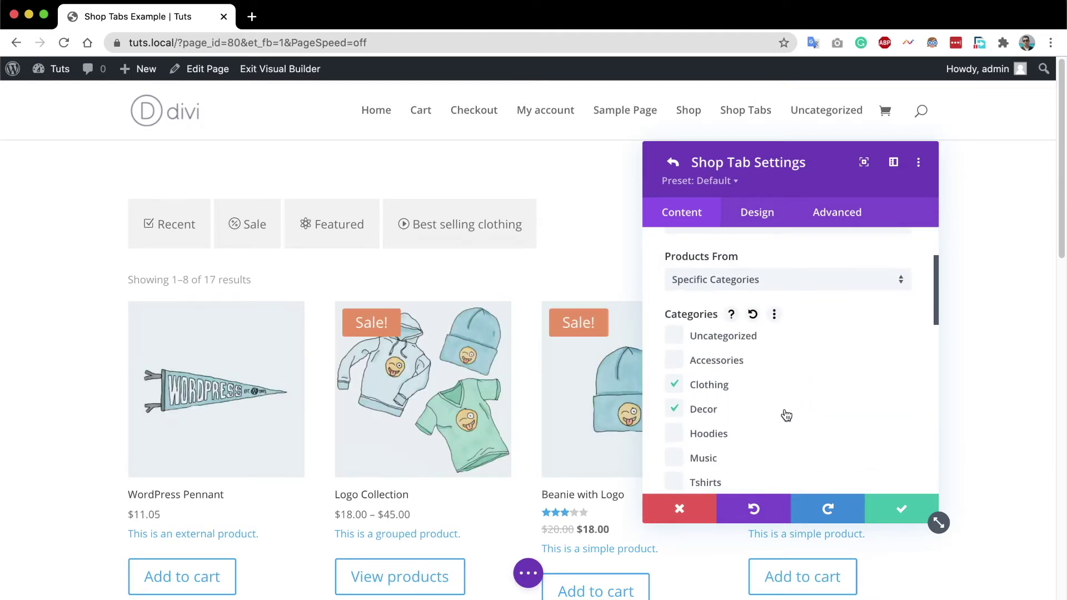
pyautogui.scroll(-5, 810, 415)
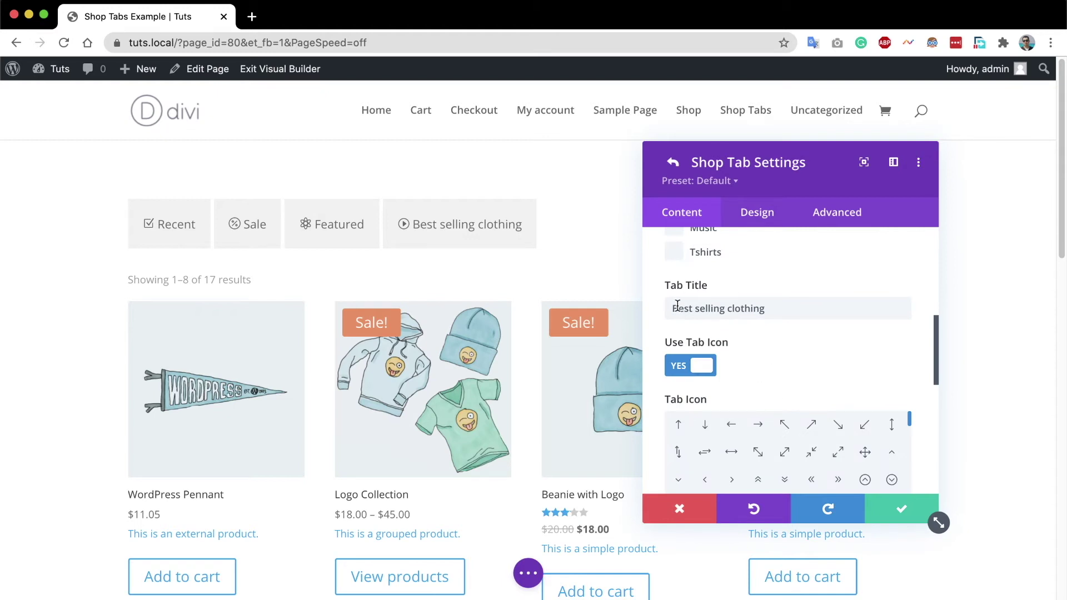
pyautogui.tripleClick(785, 311)
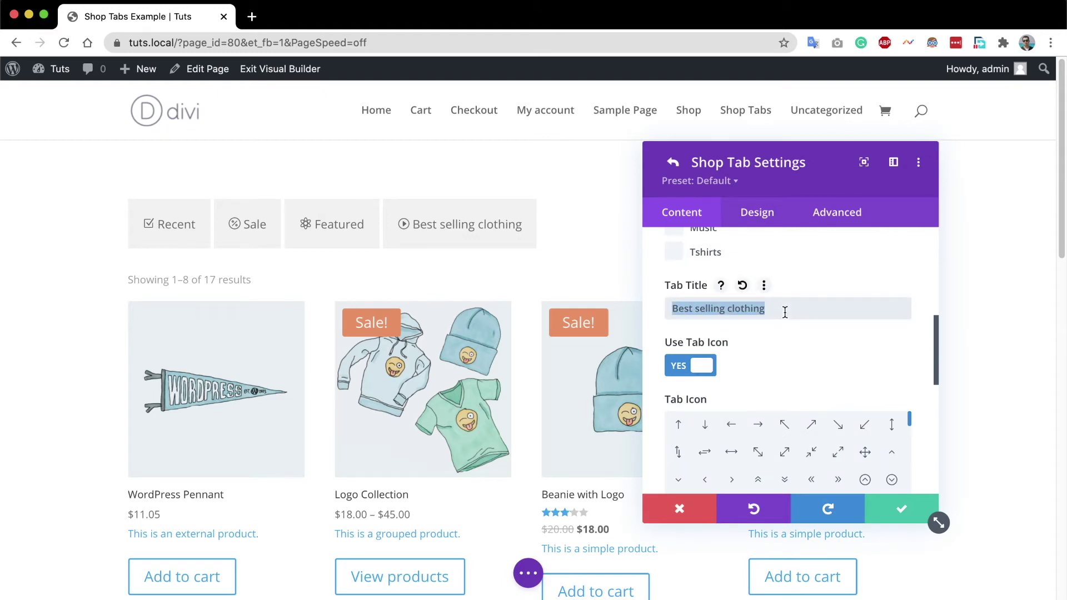
pyautogui.write('Sale')
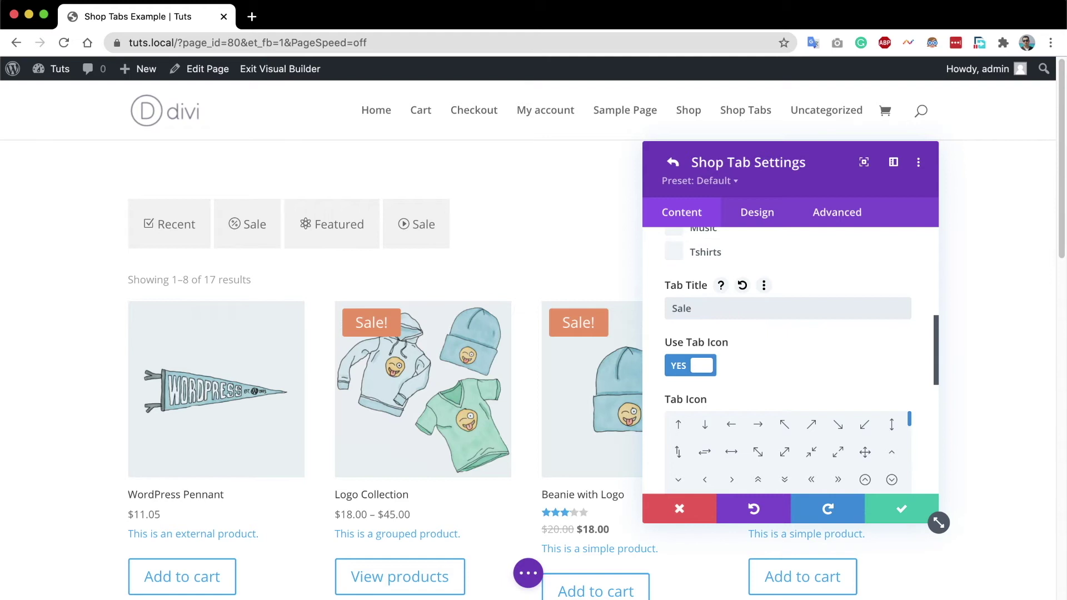
pyautogui.press('super+a')
pyautogui.press('BackSpace')
pyautogui.write('Clothe')
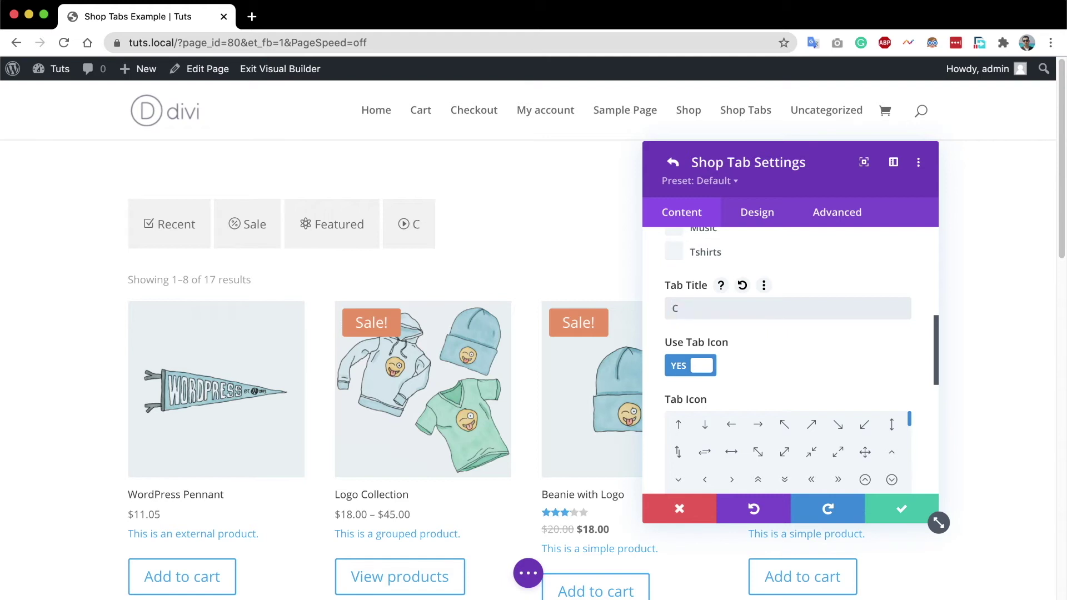
pyautogui.write('s o')
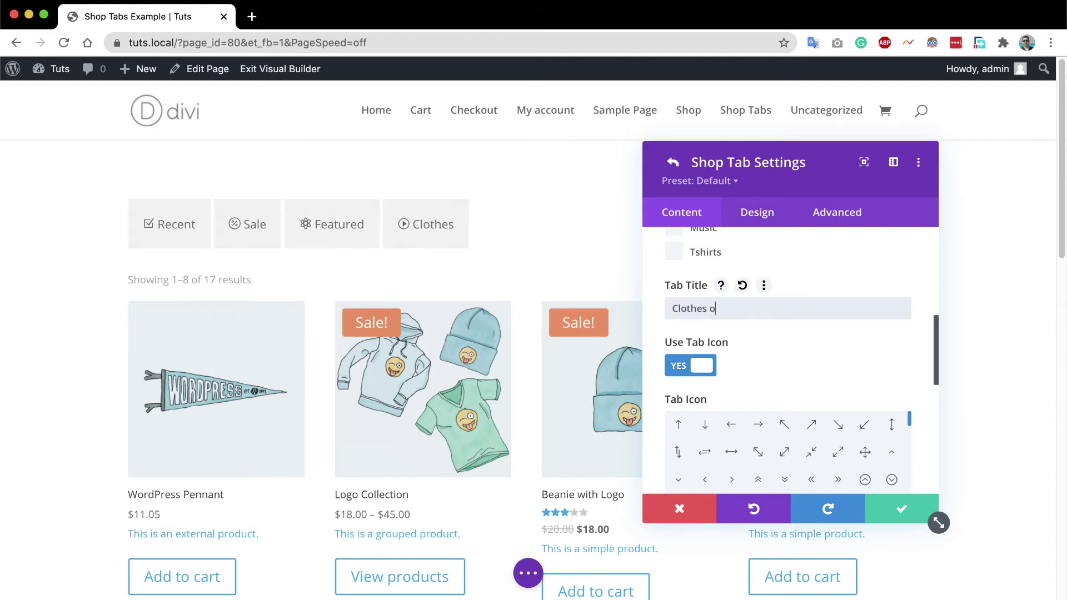
pyautogui.write('n sale')
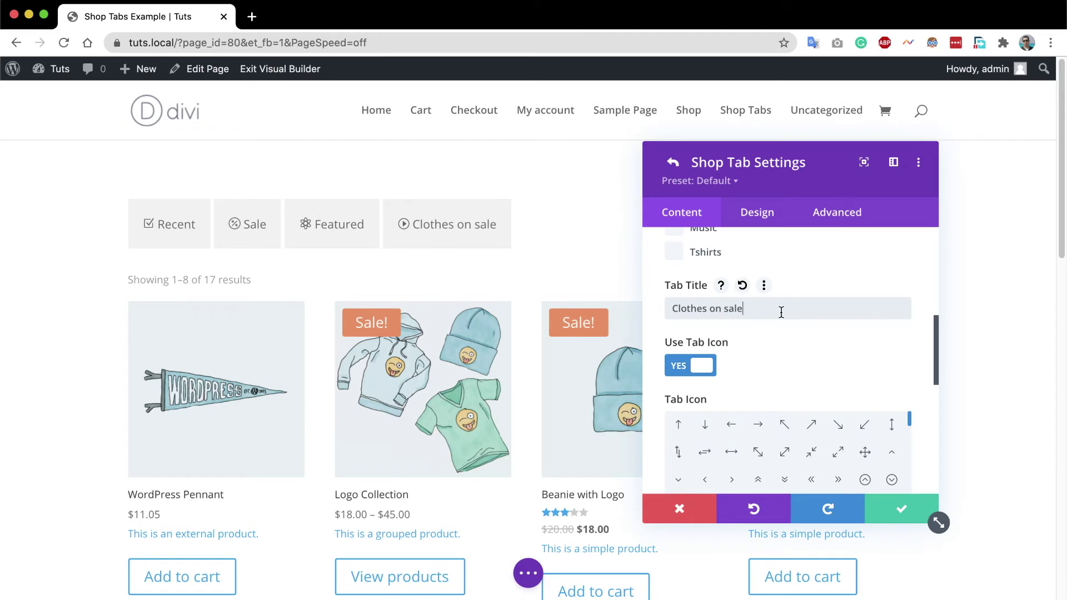
pyautogui.click(472, 232)
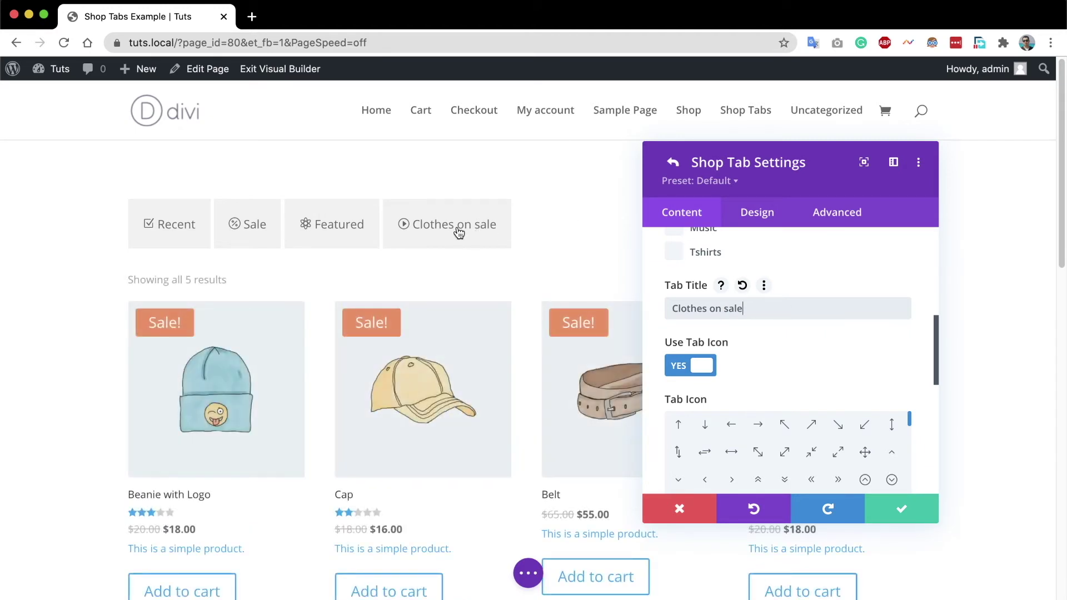
pyautogui.scroll(-2, 389, 277)
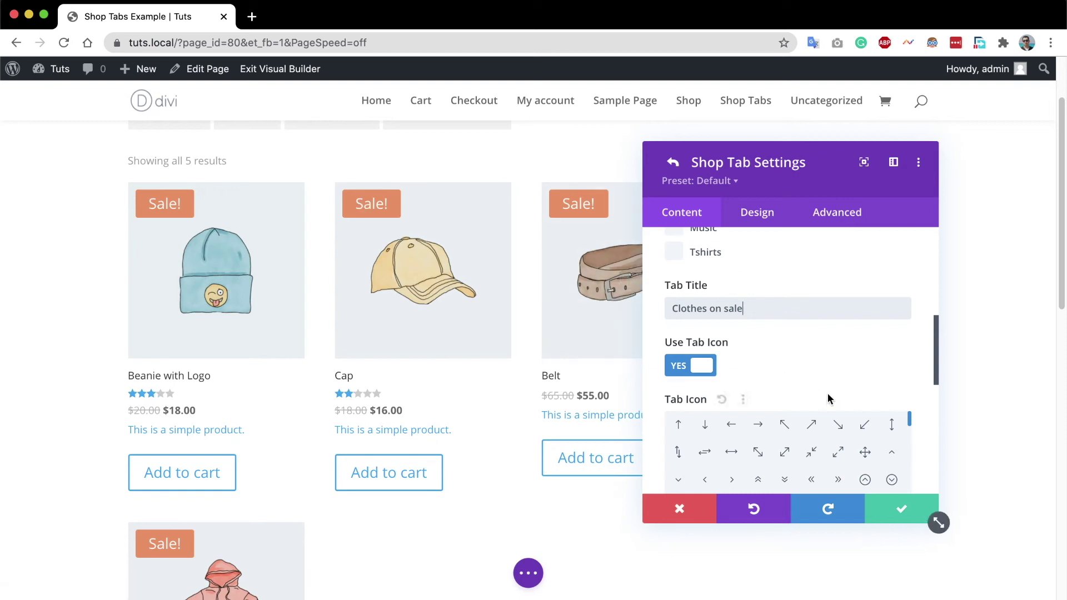
# Examine the Products Type and Products From options of the Clothes on sale tab, including Current Archive Page, without changing them.
pyautogui.scroll(3, 822, 389)
pyautogui.scroll(4, 786, 366)
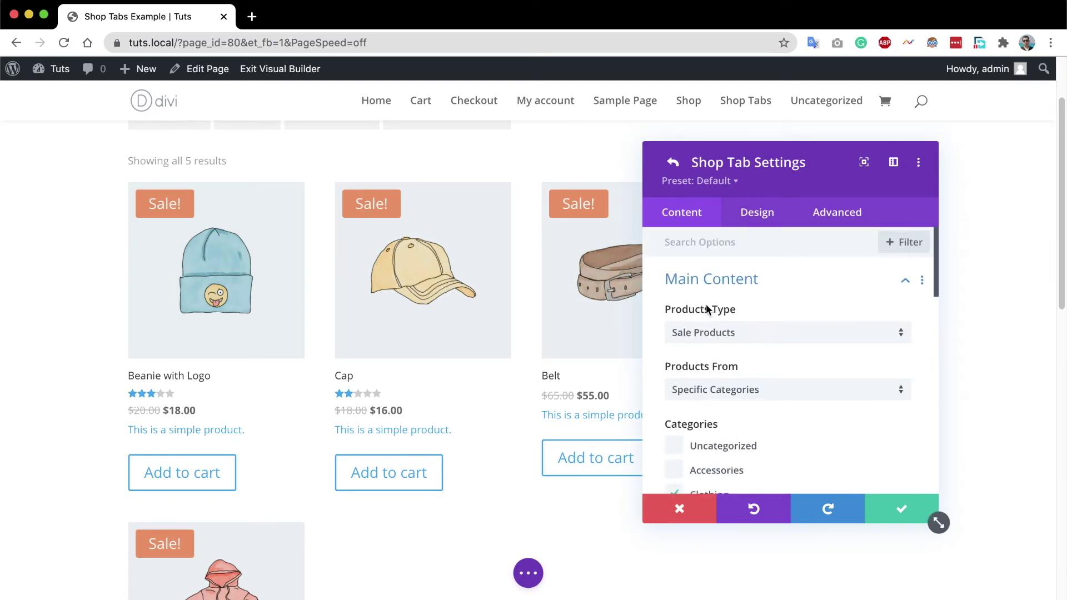
pyautogui.click(698, 333)
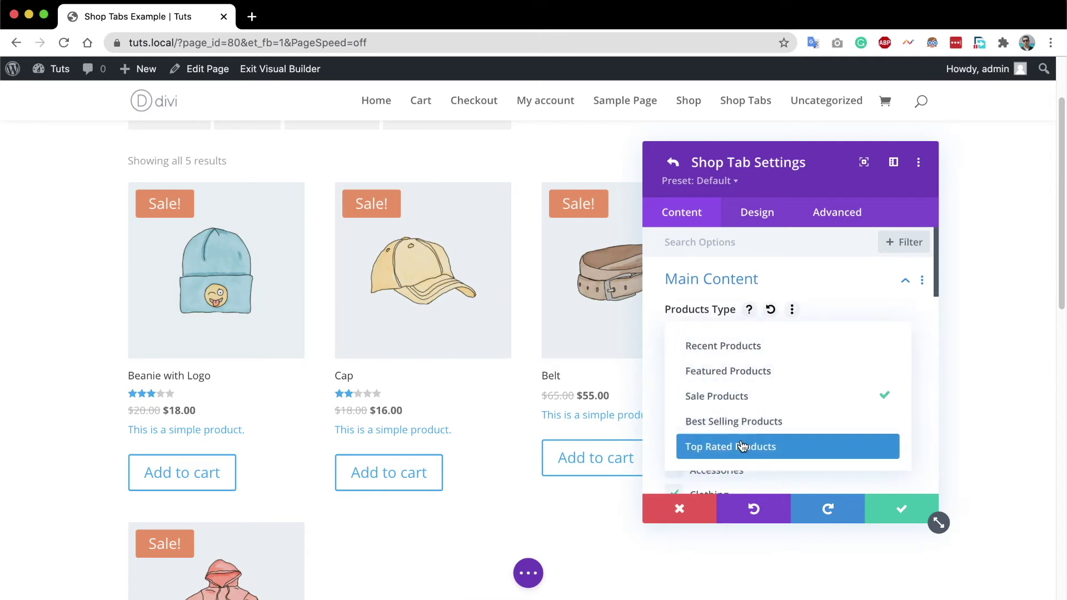
pyautogui.click(823, 315)
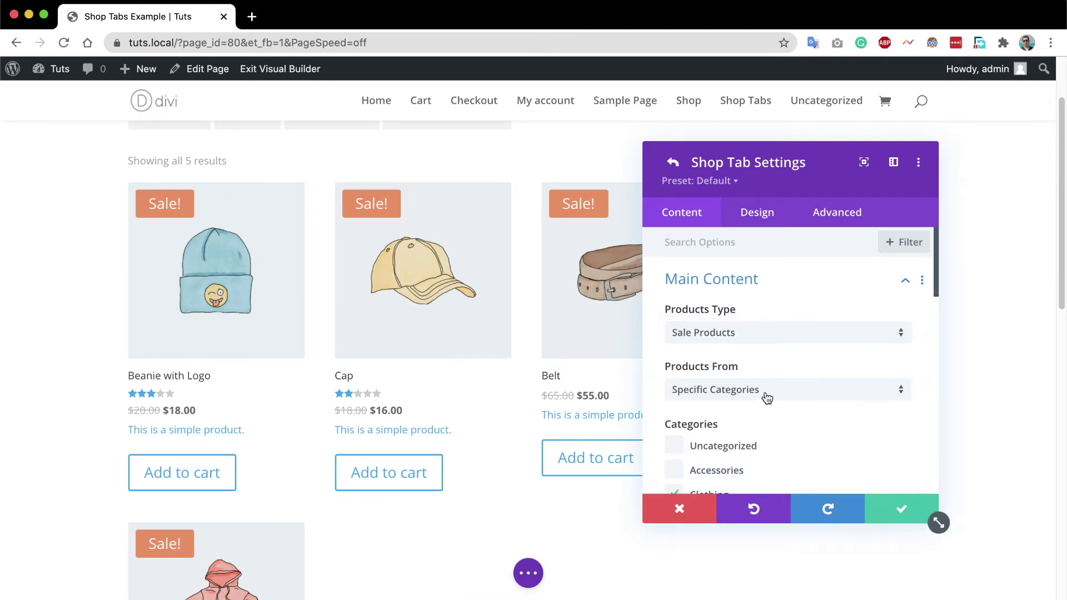
pyautogui.click(766, 399)
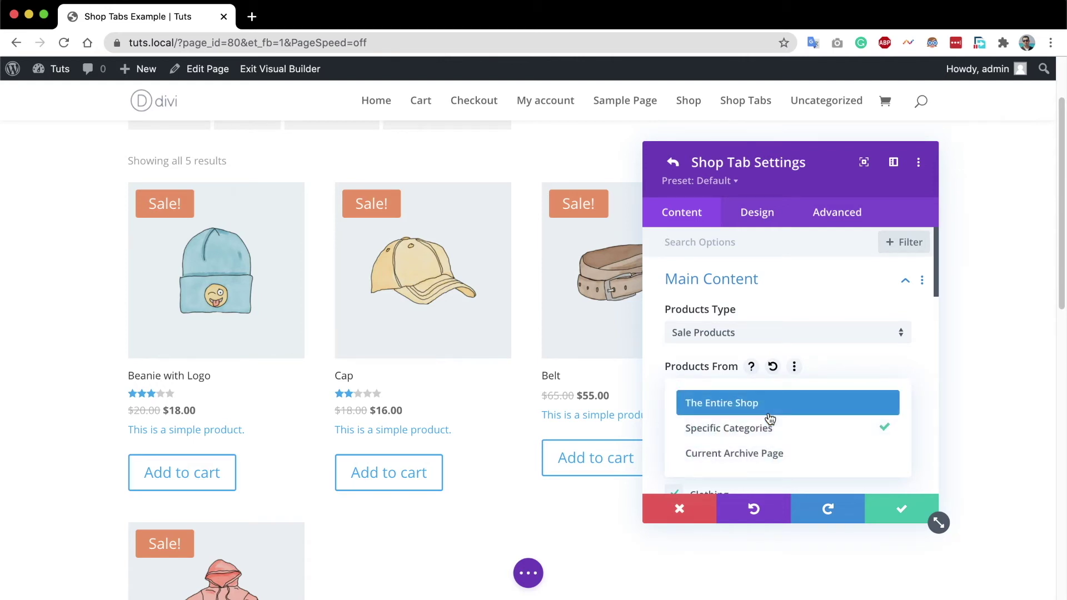
pyautogui.click(783, 298)
pyautogui.click(721, 336)
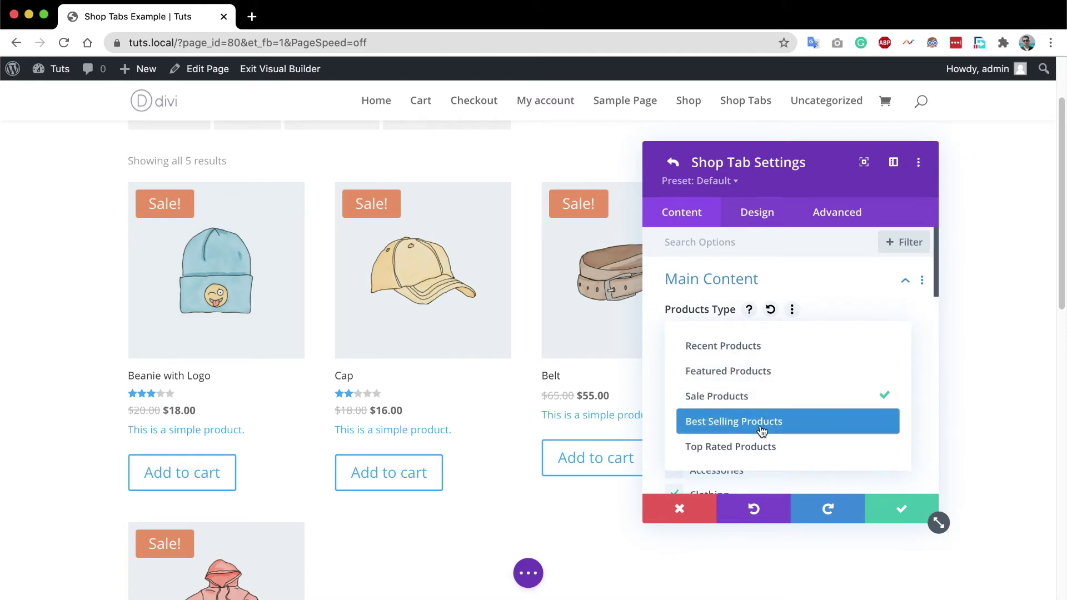
pyautogui.click(824, 316)
pyautogui.click(721, 391)
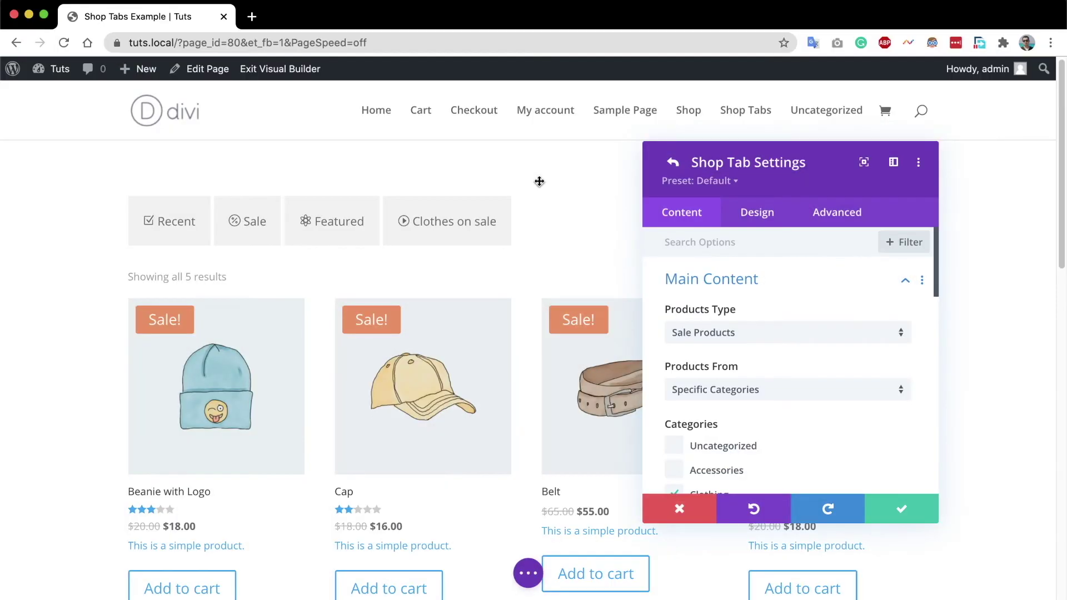
pyautogui.click(742, 392)
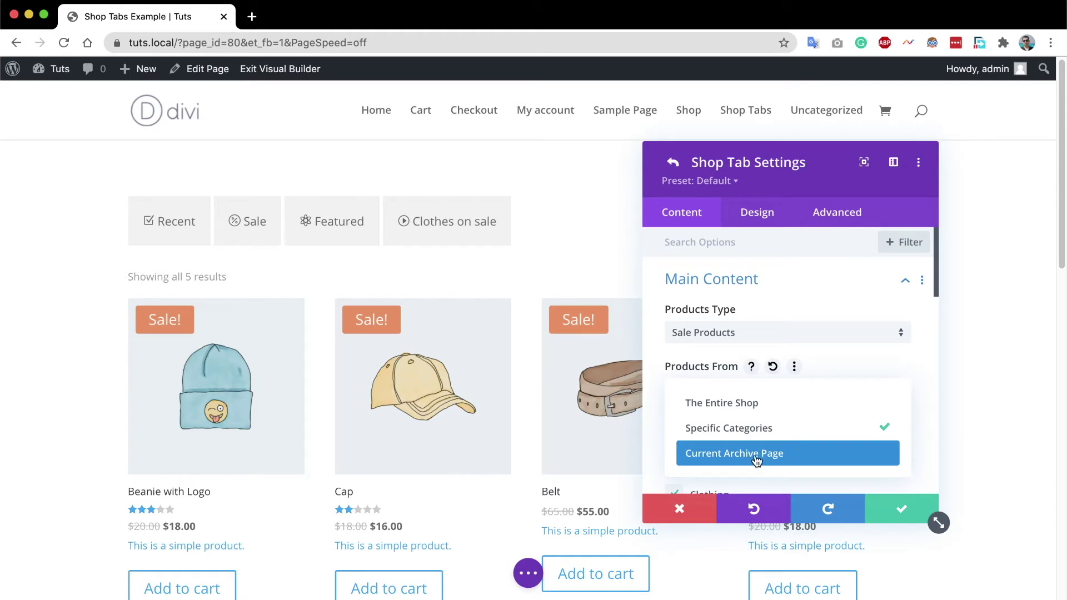
pyautogui.click(836, 369)
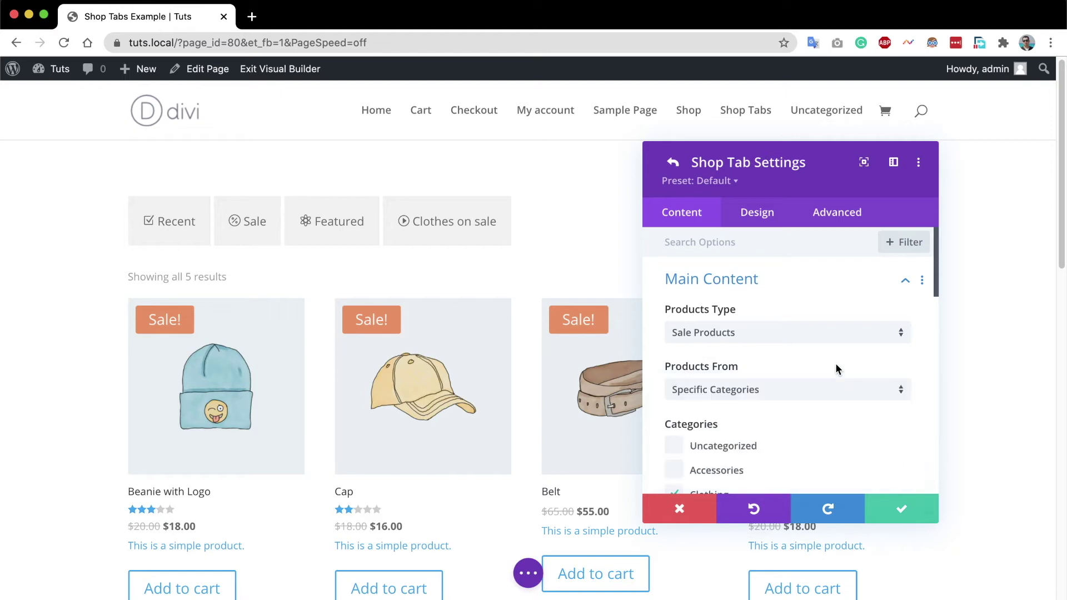
# Open the WordPress dashboard in a new browser tab and the store's Shop page in another.
pyautogui.moveTo(56, 75)
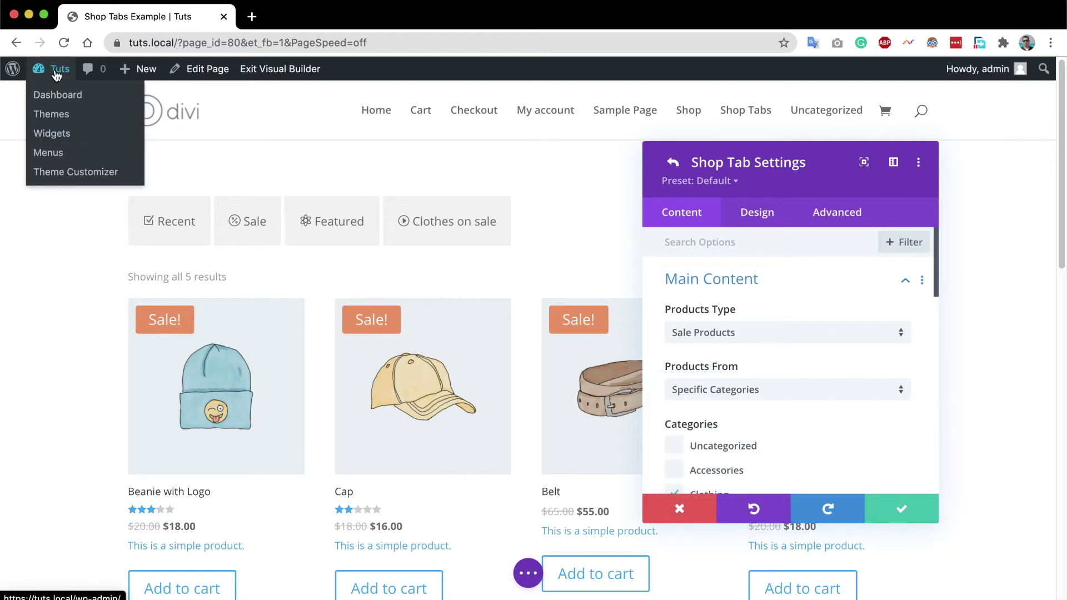
pyautogui.rightClick(61, 74)
pyautogui.click(119, 74)
pyautogui.hotkey('ctrl', 'Tab')
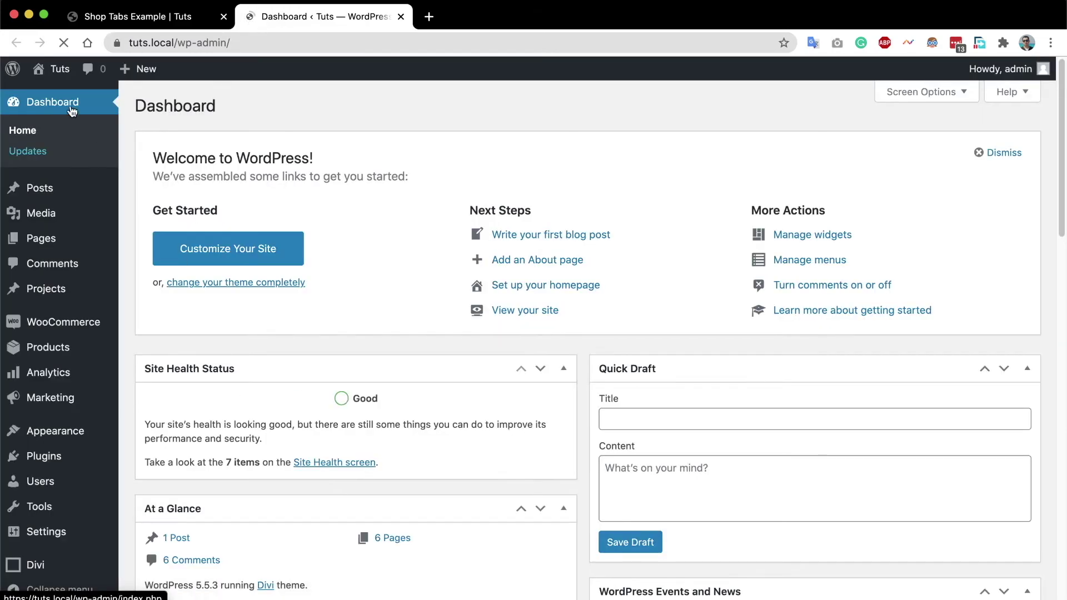
pyautogui.moveTo(56, 71)
pyautogui.rightClick(56, 115)
pyautogui.click(78, 119)
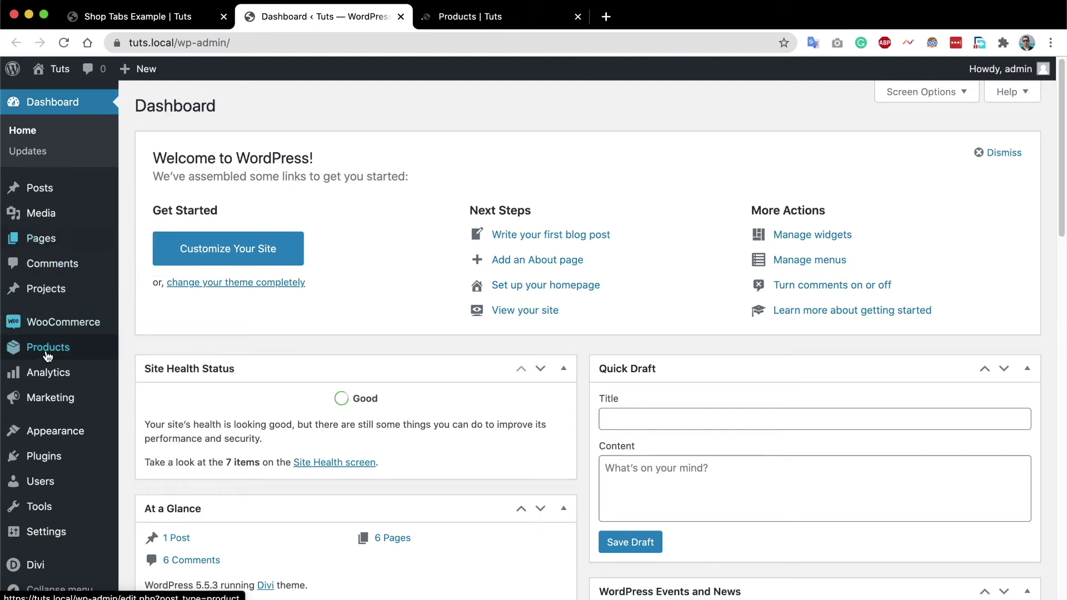
# Show the WooCommerce product categories and open the Clothing category's archive page in a new browser tab.
pyautogui.moveTo(48, 347)
pyautogui.click(172, 394)
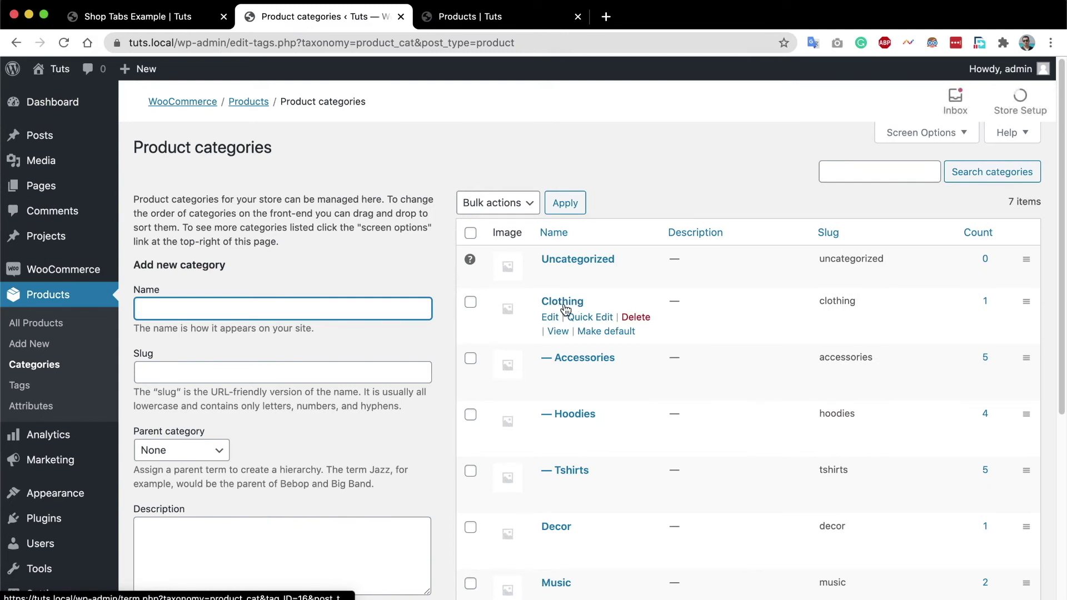
pyautogui.keyDown('super'); pyautogui.click(563, 305); pyautogui.keyUp('super')
# Browse the product listing on the store's main Shop page.
pyautogui.click(477, 16)
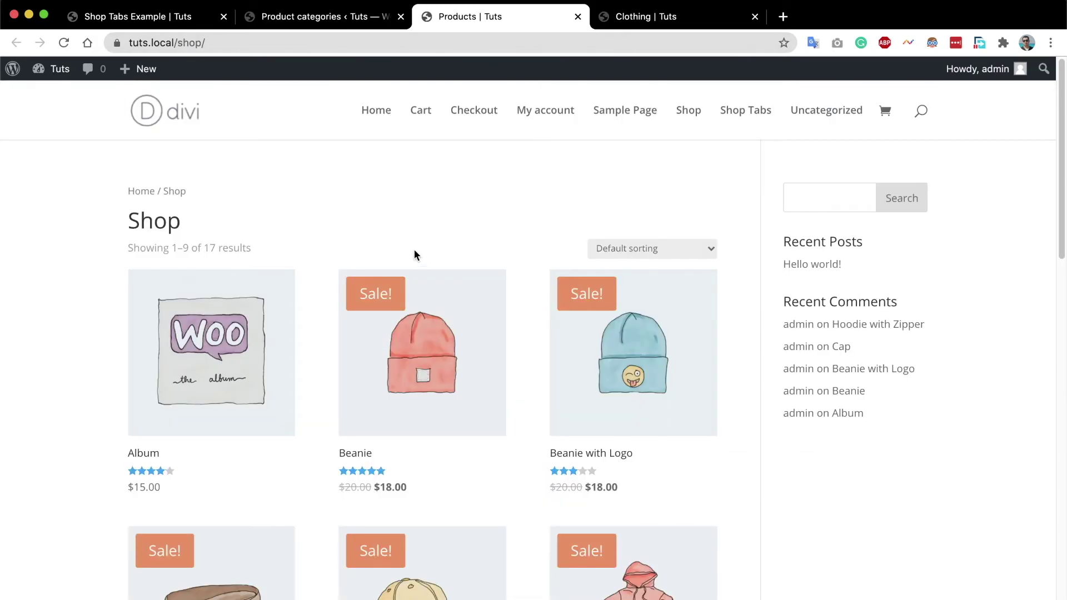
pyautogui.scroll(-10, 622, 351)
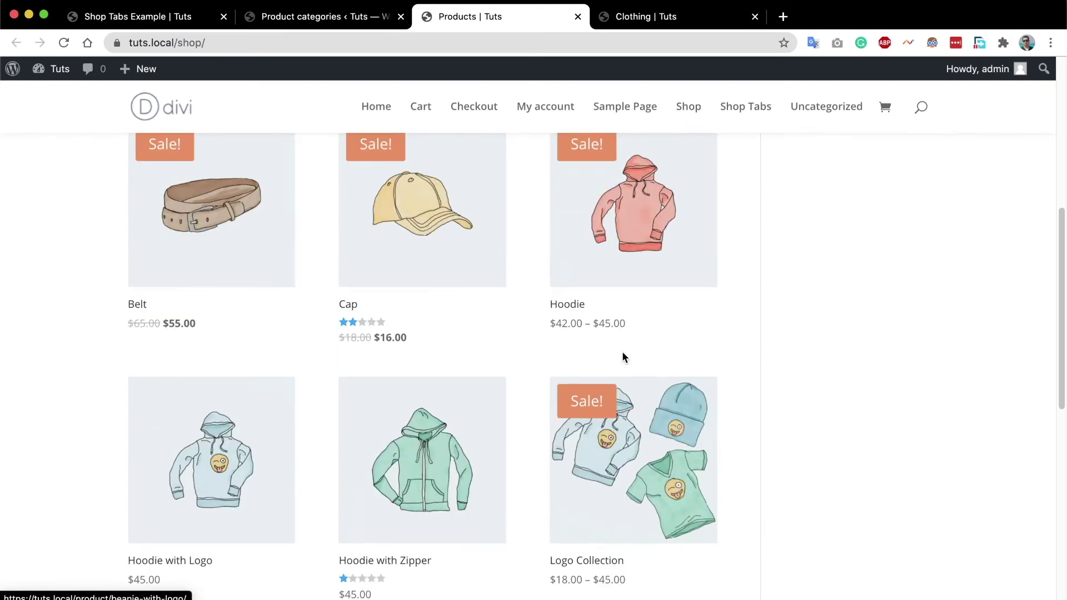
pyautogui.scroll(10, 620, 349)
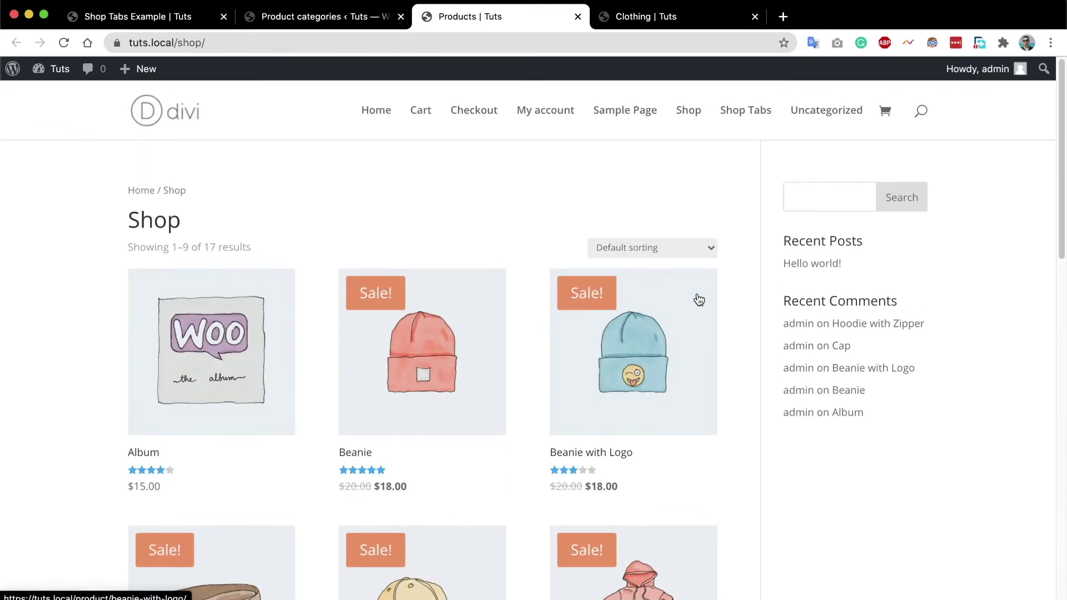
# Browse the Clothing category's archive page, noting its title and product listing.
pyautogui.click(685, 17)
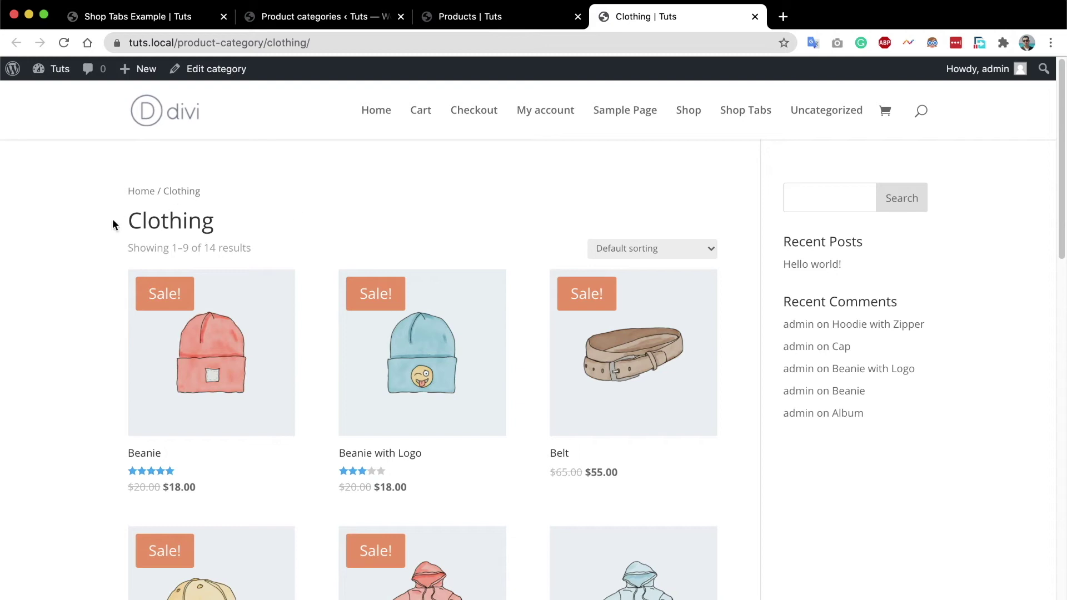
pyautogui.scroll(-15, 244, 229)
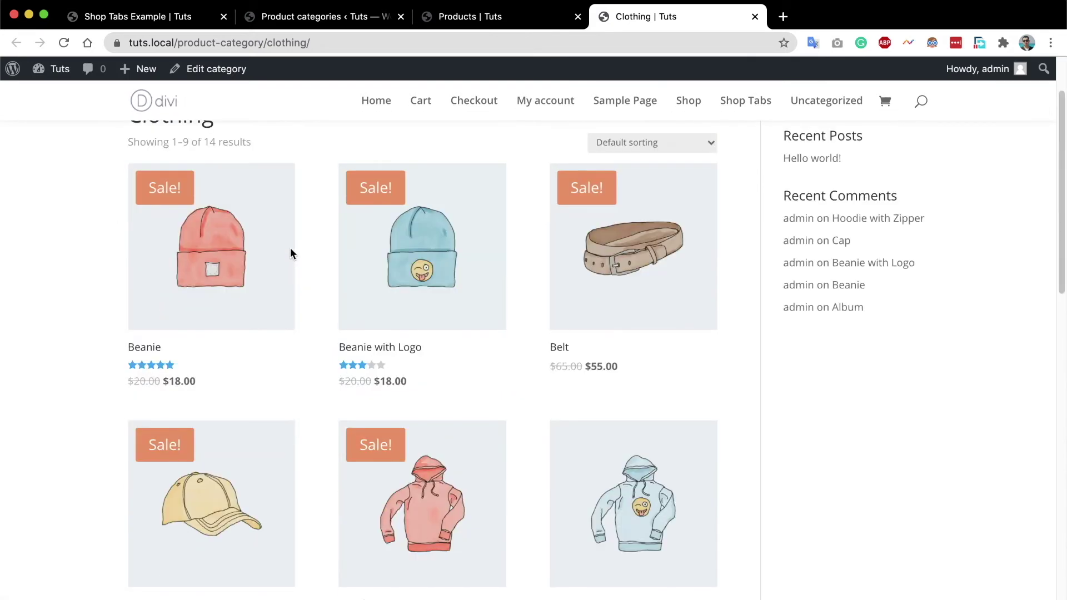
pyautogui.scroll(3, 289, 252)
pyautogui.moveTo(130, 224); pyautogui.dragTo(244, 221)
pyautogui.click(357, 207)
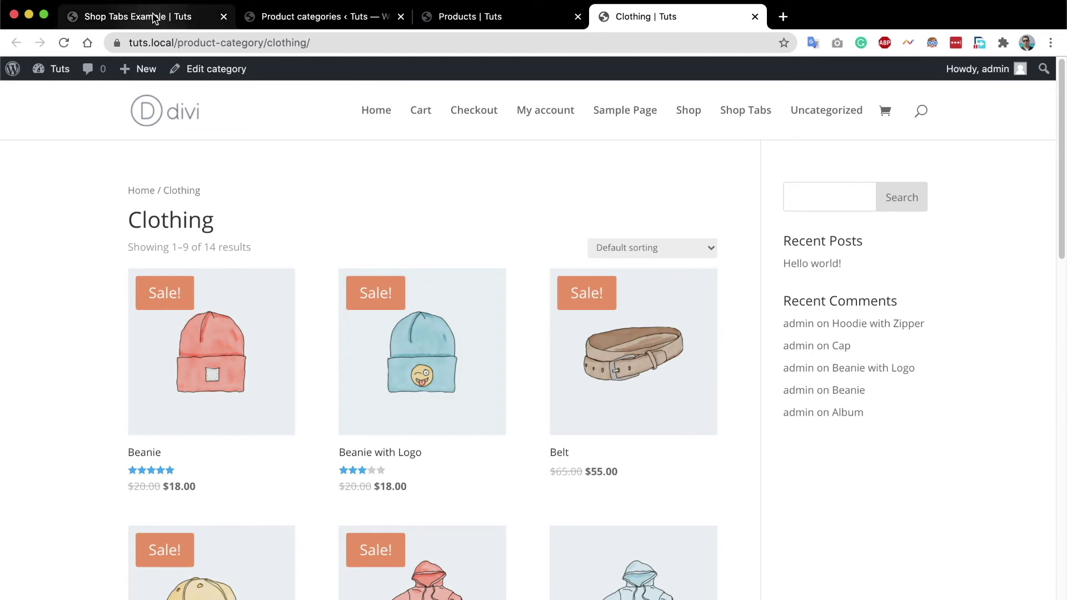
# Return to the WordPress dashboard and open the Divi Theme Builder.
pyautogui.click(351, 15)
pyautogui.scroll(-5, 98, 398)
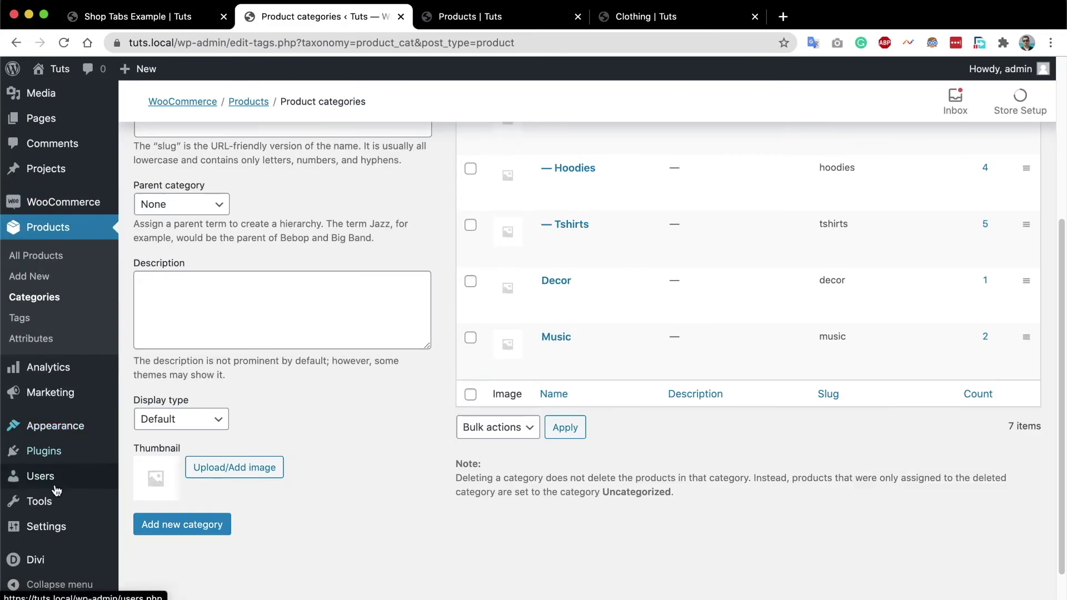
pyautogui.moveTo(30, 560)
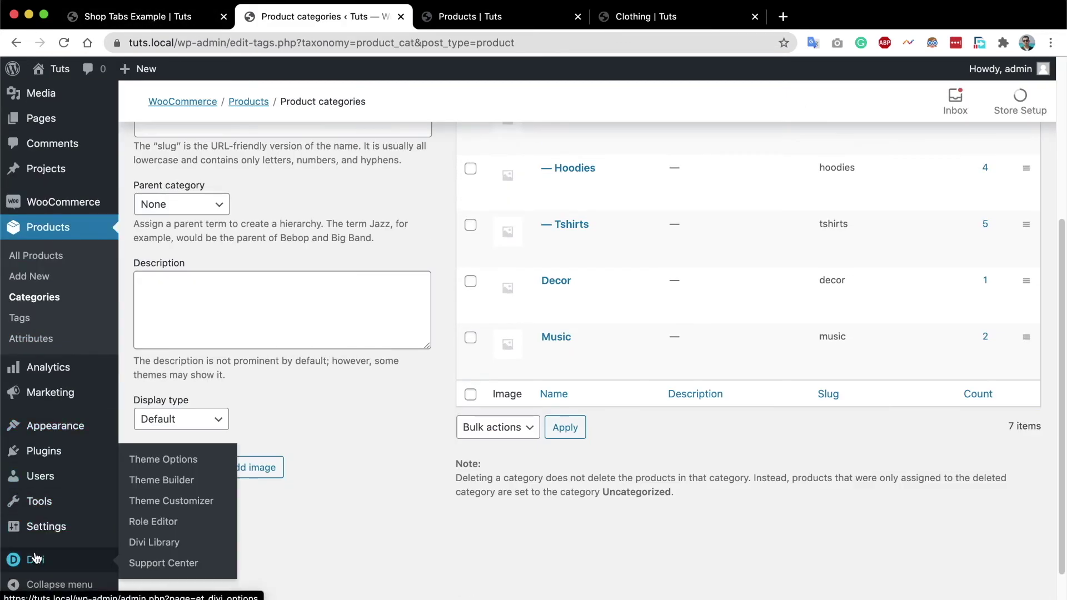
pyautogui.click(151, 481)
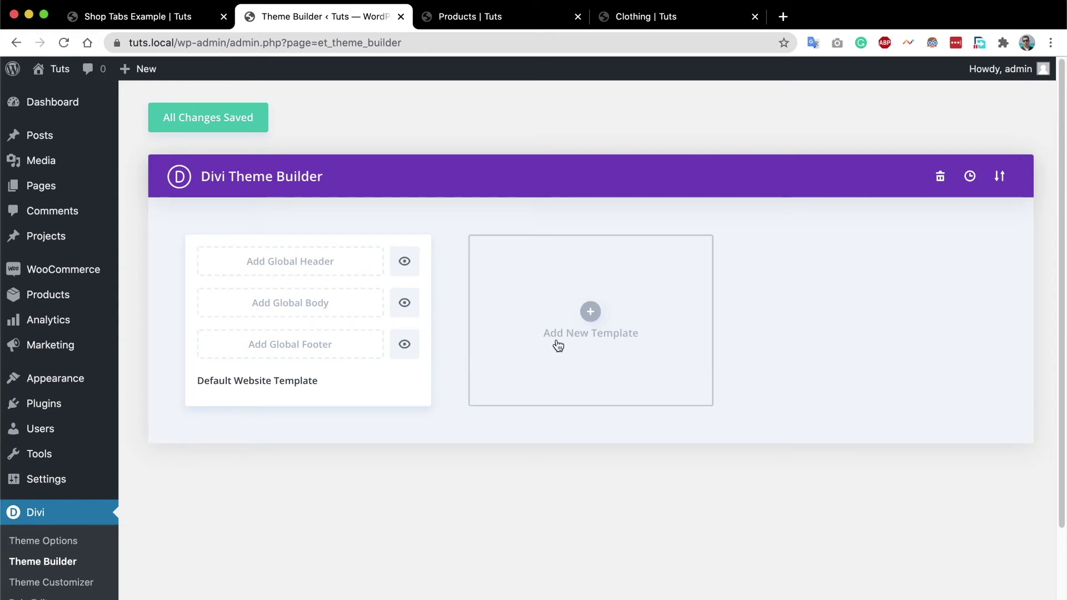
# Create a new template used on All Product Category Pages, All Product Tags Pages and the WooCommerce Shop page.
pyautogui.click(590, 312)
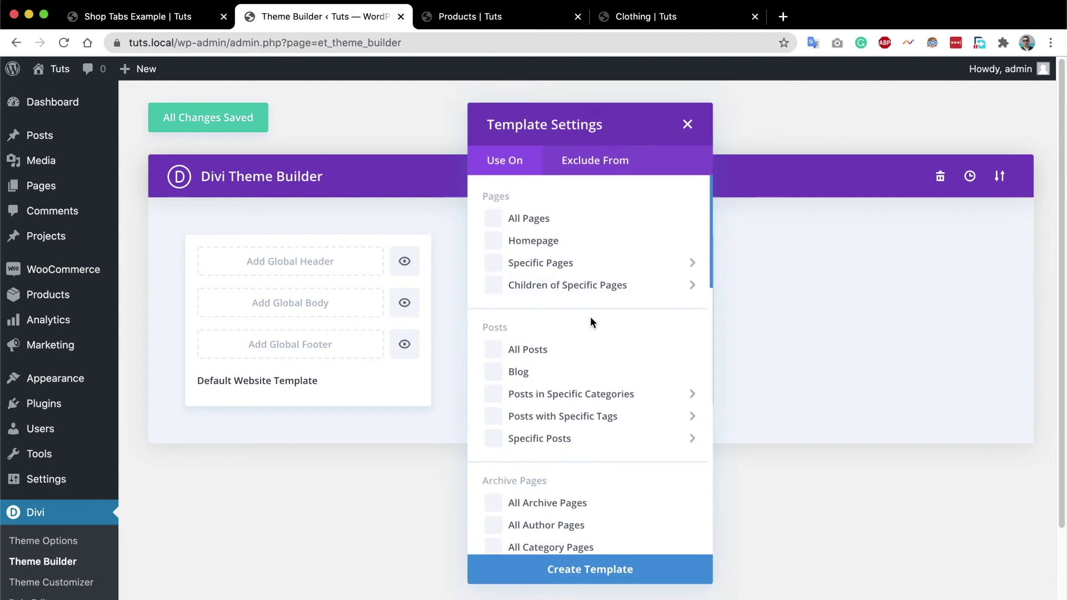
pyautogui.scroll(-5, 591, 321)
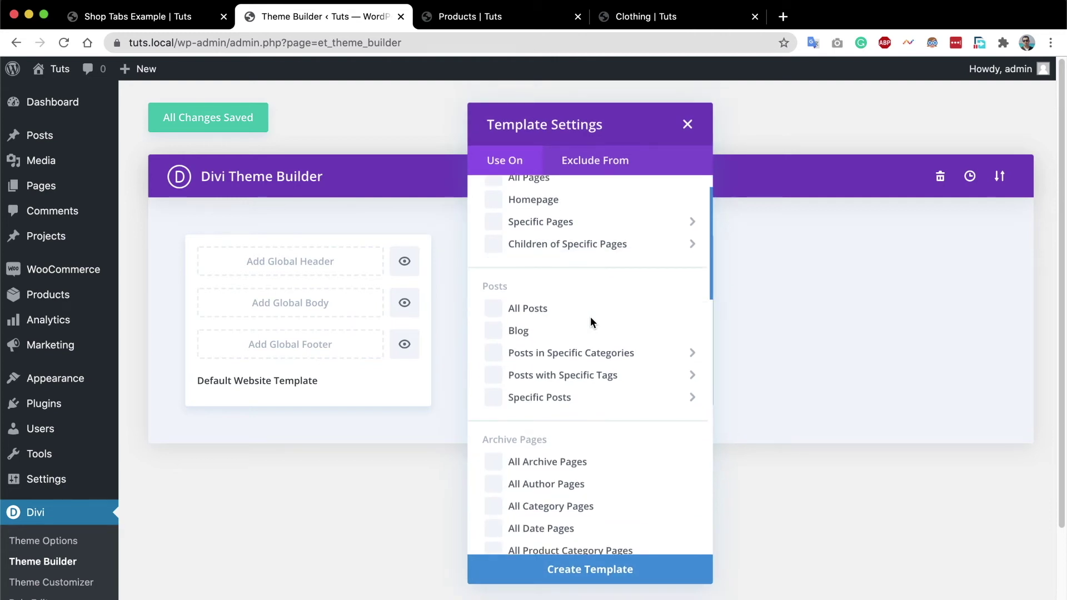
pyautogui.scroll(-1, 590, 321)
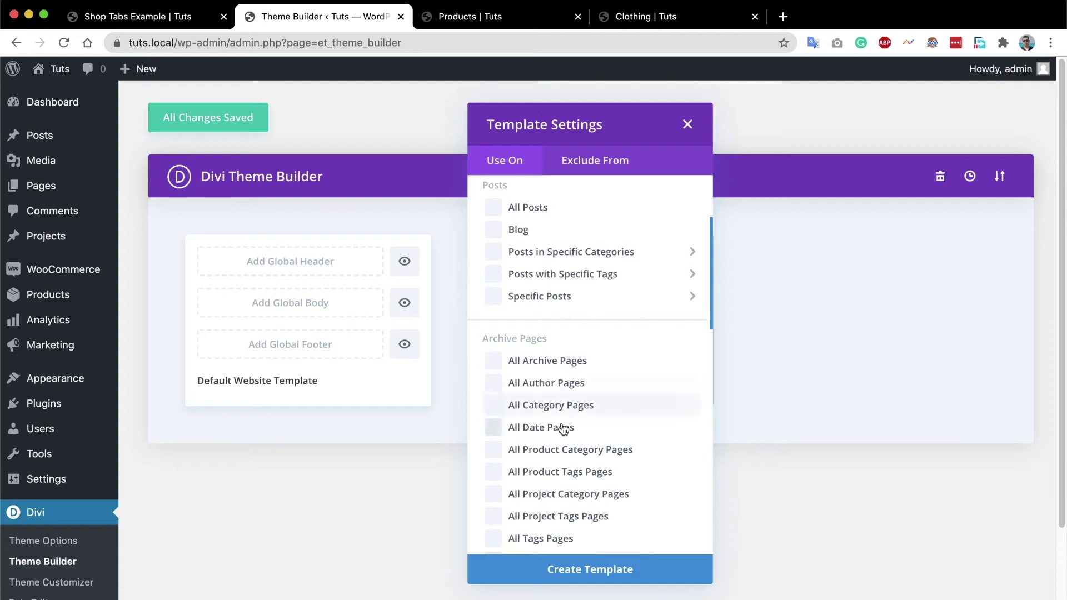
pyautogui.click(493, 454)
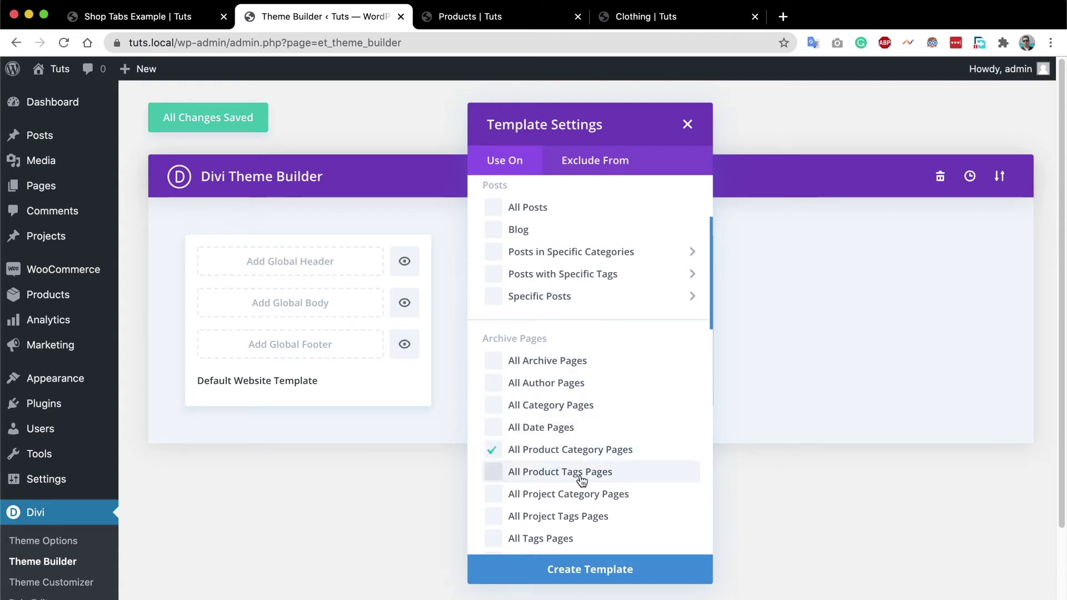
pyautogui.click(494, 477)
pyautogui.scroll(-6, 618, 433)
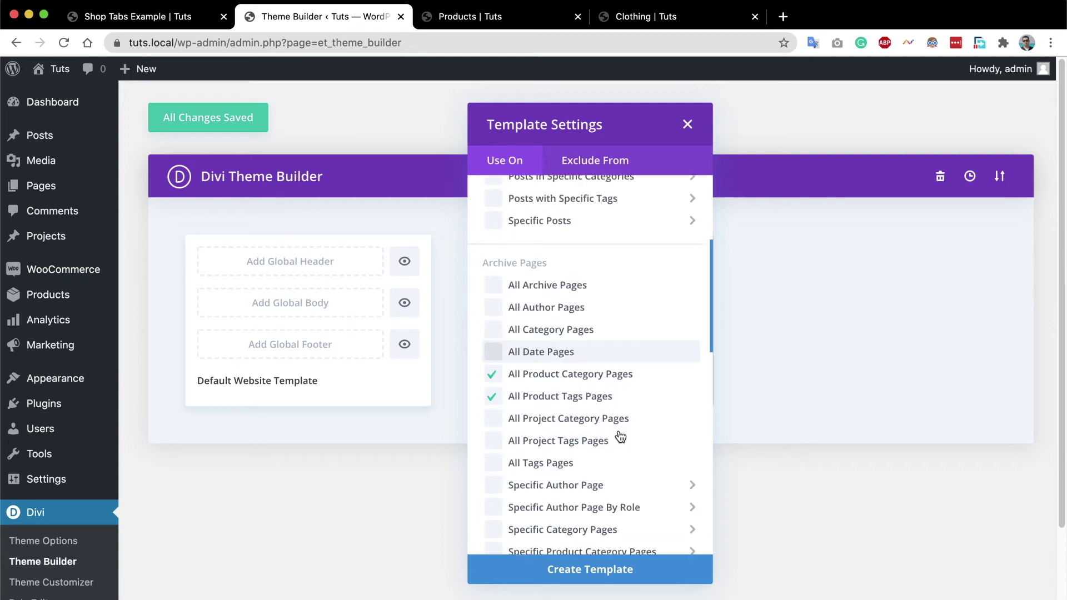
pyautogui.scroll(-1, 614, 437)
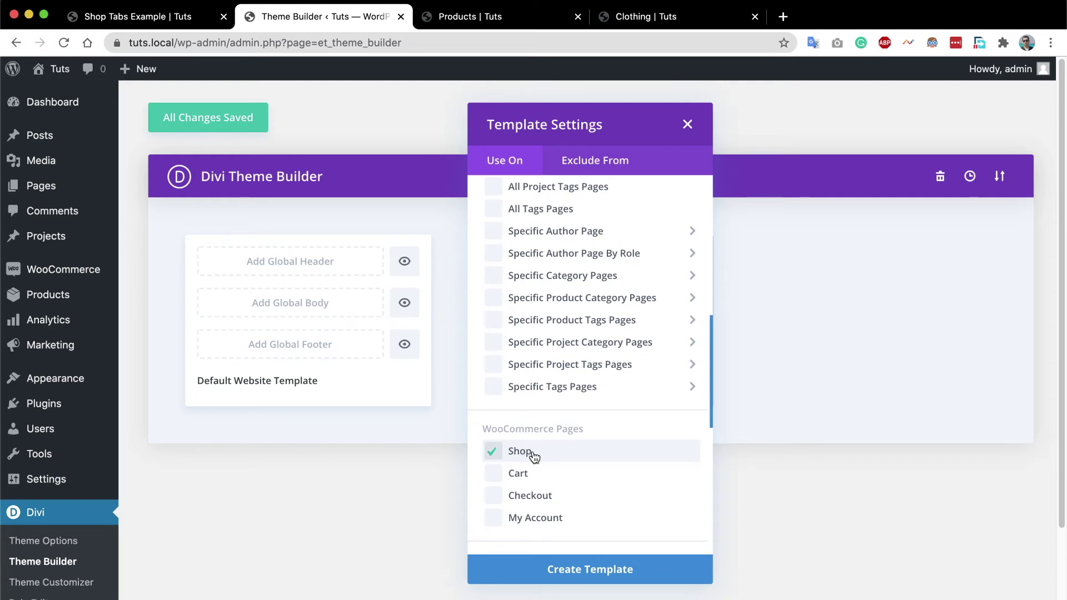
pyautogui.scroll(5, 551, 477)
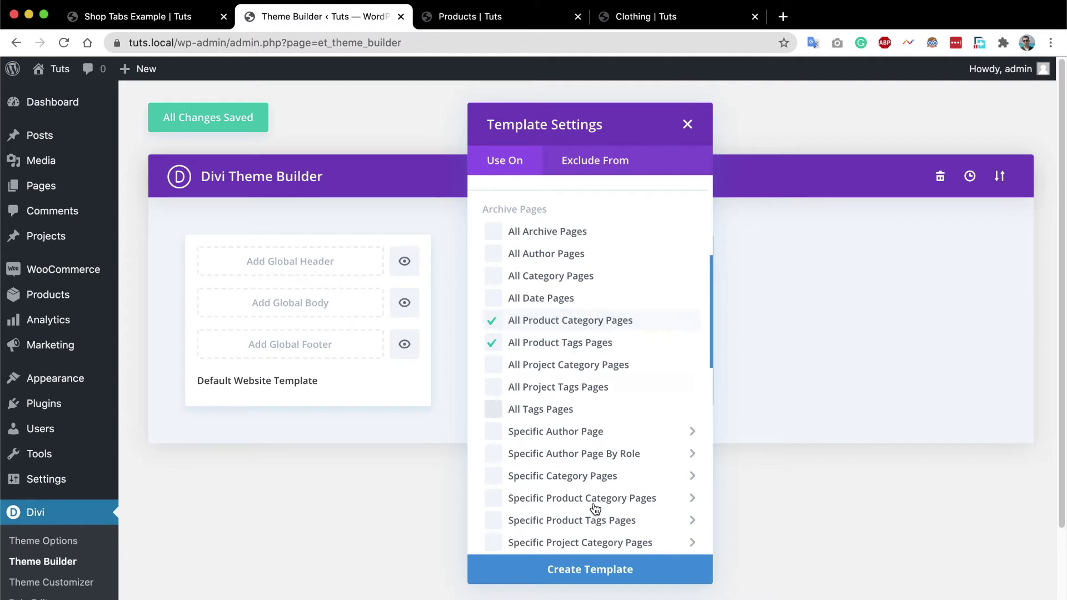
pyautogui.click(620, 576)
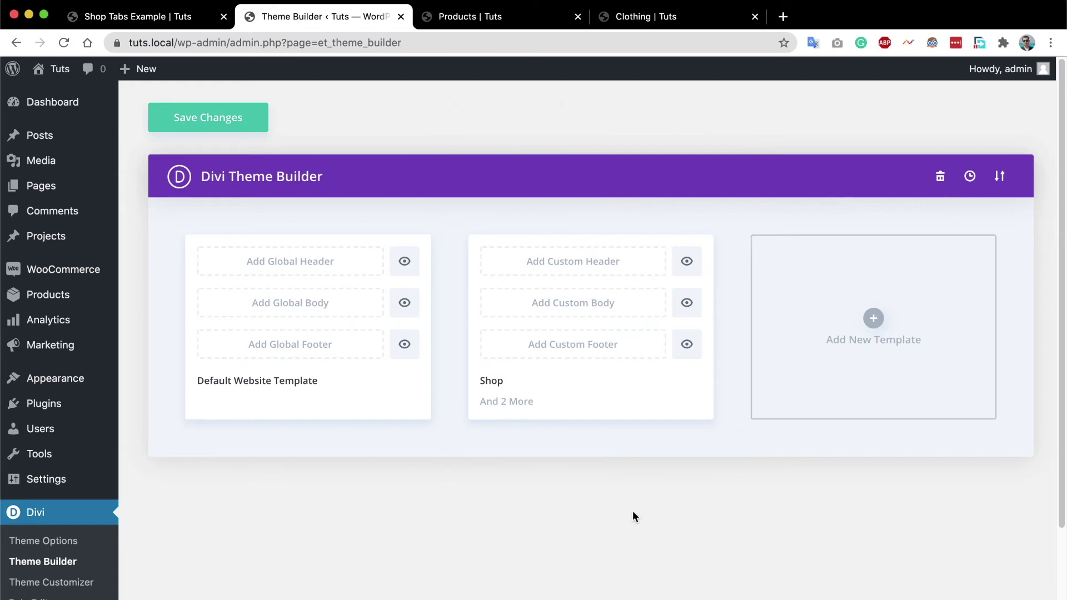
# Start building a custom body for the new Shop template from scratch and insert a single-column row.
pyautogui.click(563, 308)
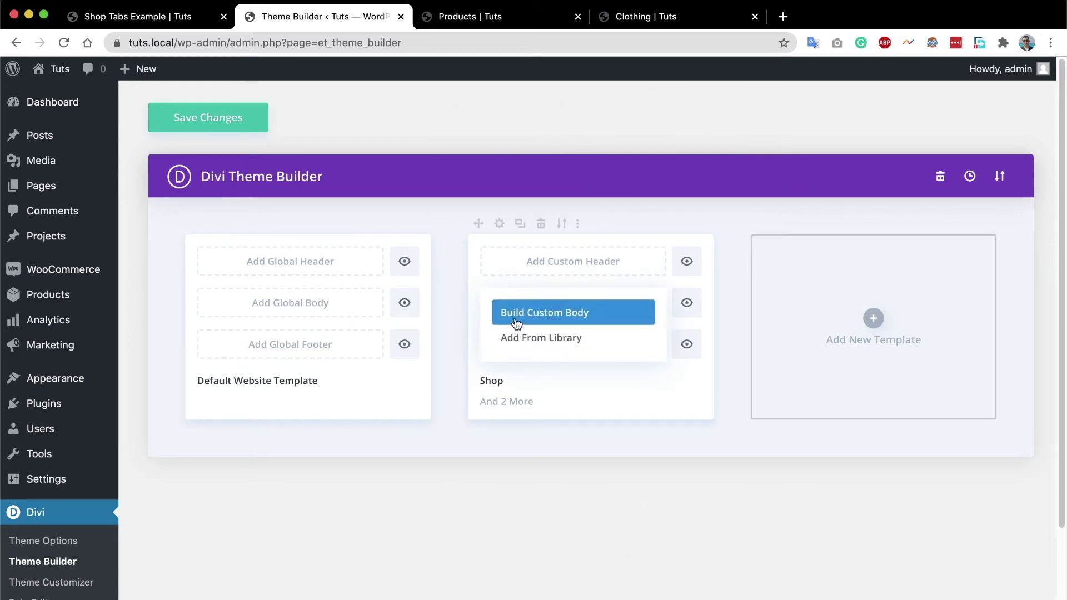
pyautogui.click(517, 319)
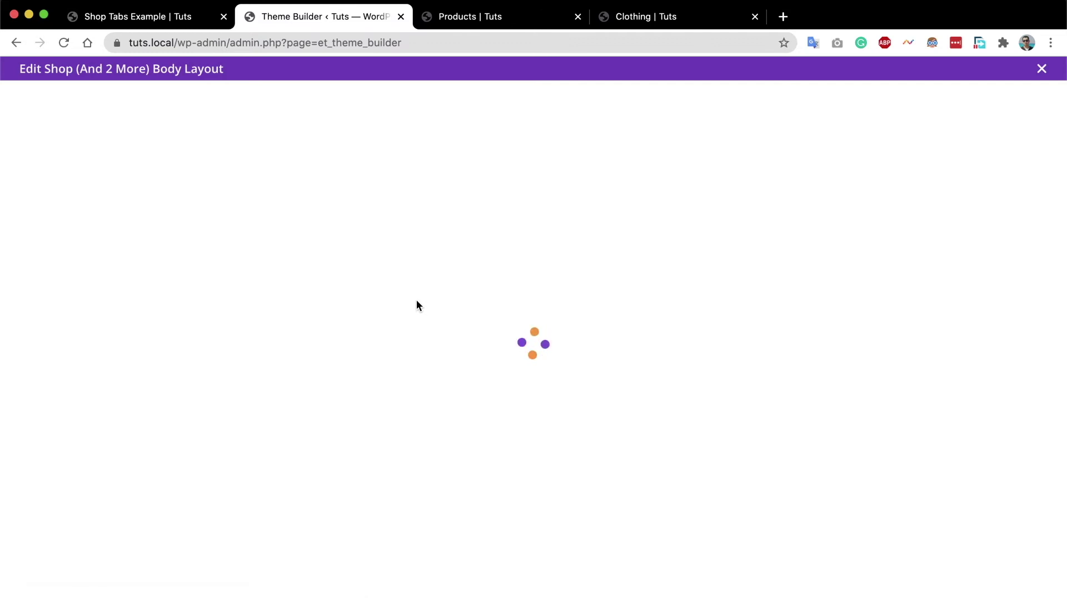
pyautogui.click(268, 312)
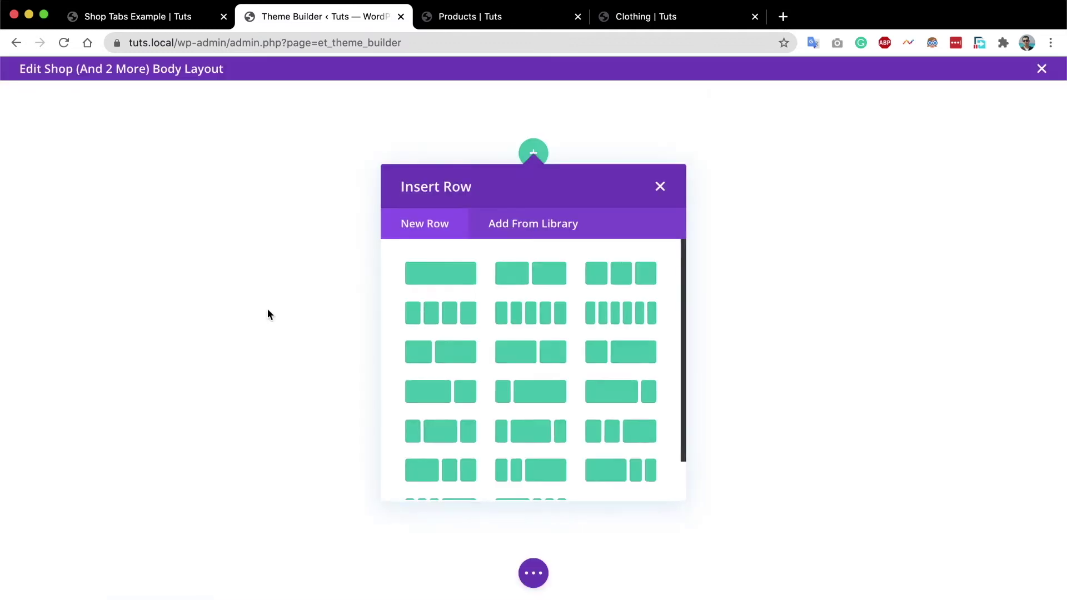
pyautogui.click(453, 276)
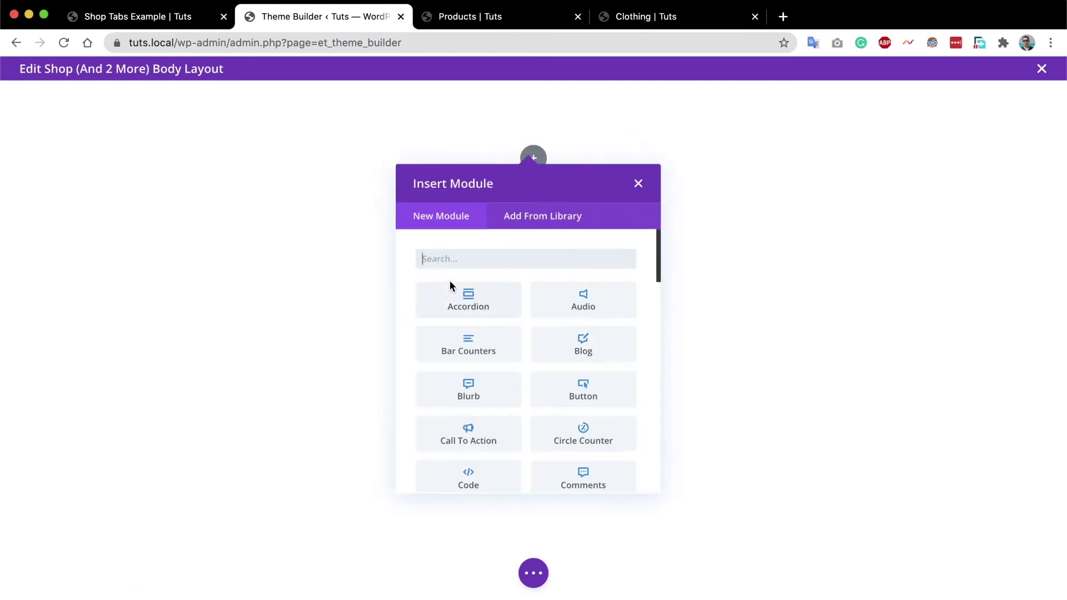
# Find the Shop Tabs module and insert it into the new row.
pyautogui.write('ah')
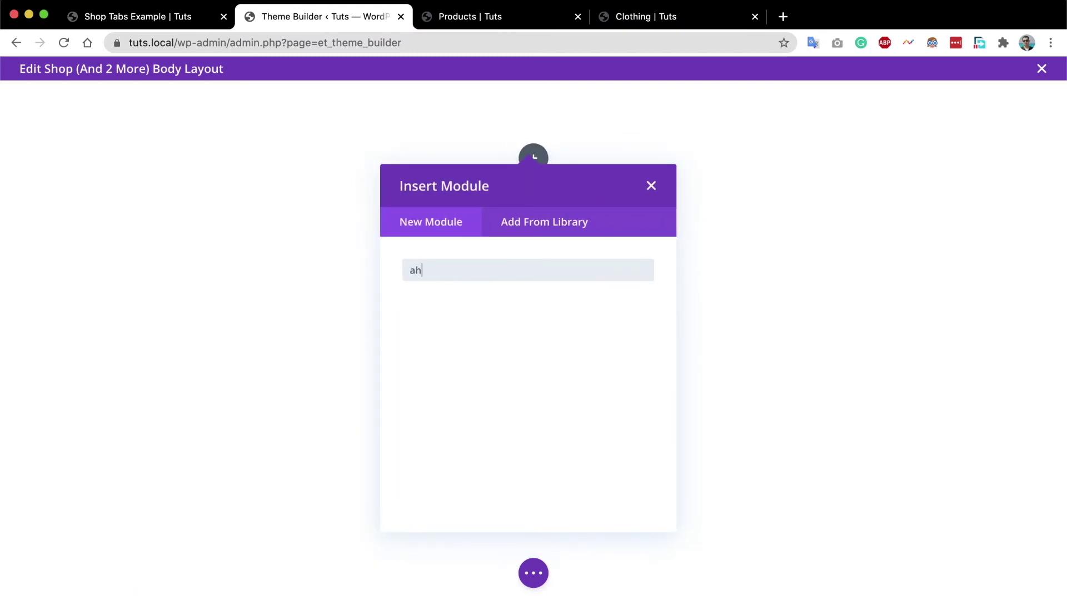
pyautogui.press('BackSpace')
pyautogui.write('shop')
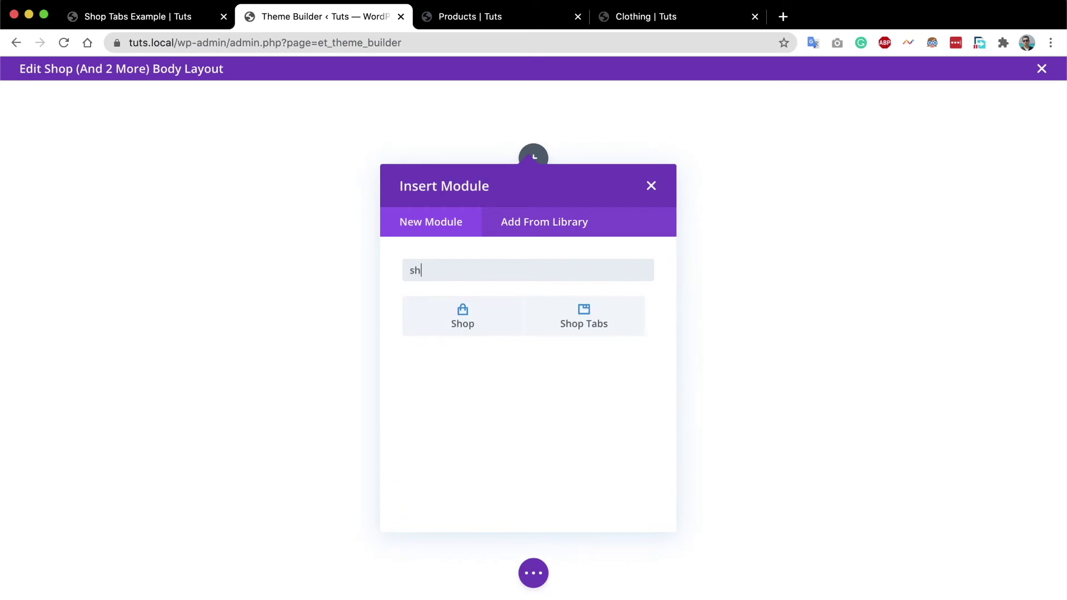
pyautogui.click(589, 313)
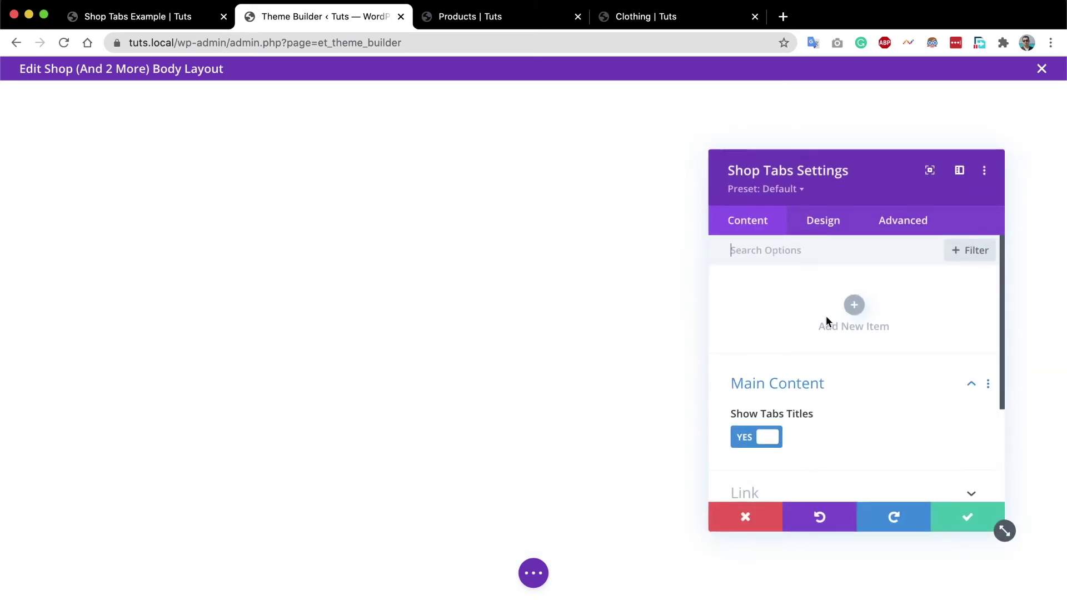
# Add a shop tab titled Recent that takes its products from the Current Archive Page, and review its remaining content options.
pyautogui.click(855, 305)
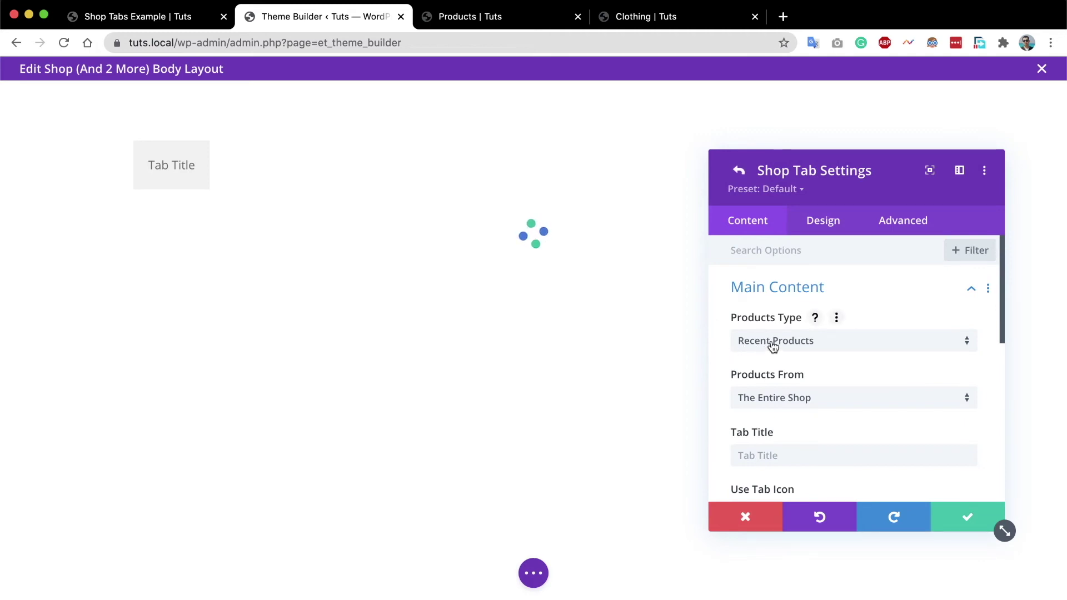
pyautogui.scroll(-1, 776, 349)
pyautogui.click(782, 377)
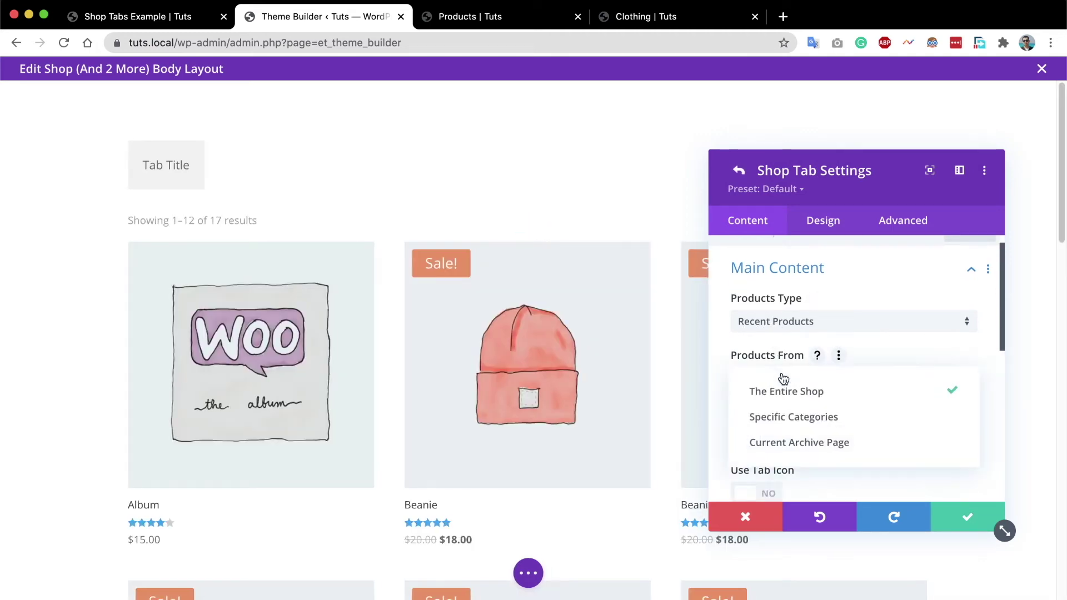
pyautogui.click(784, 448)
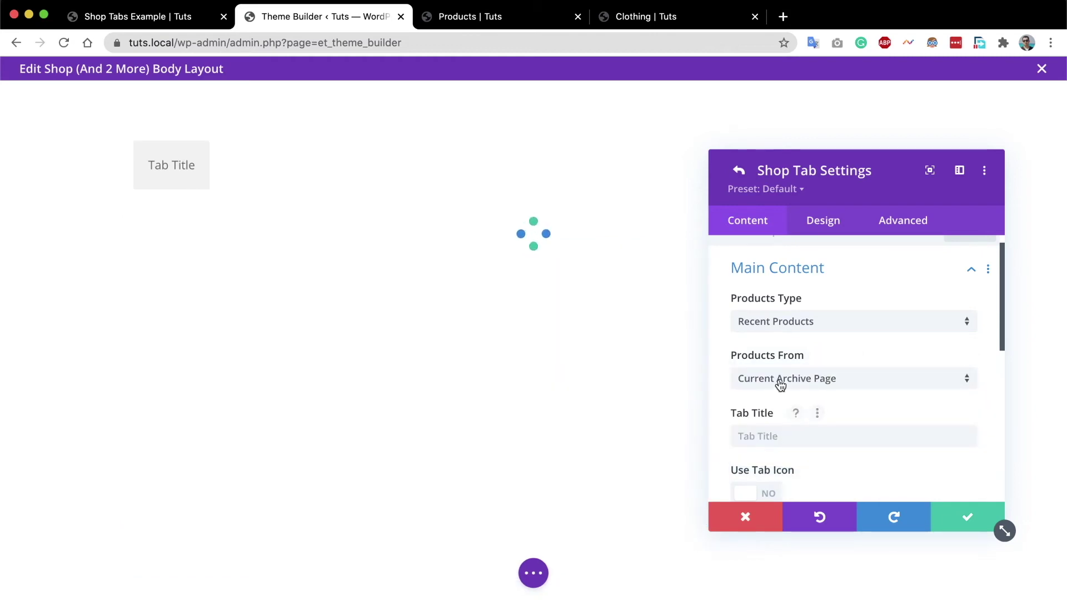
pyautogui.scroll(-1, 779, 389)
pyautogui.click(789, 416)
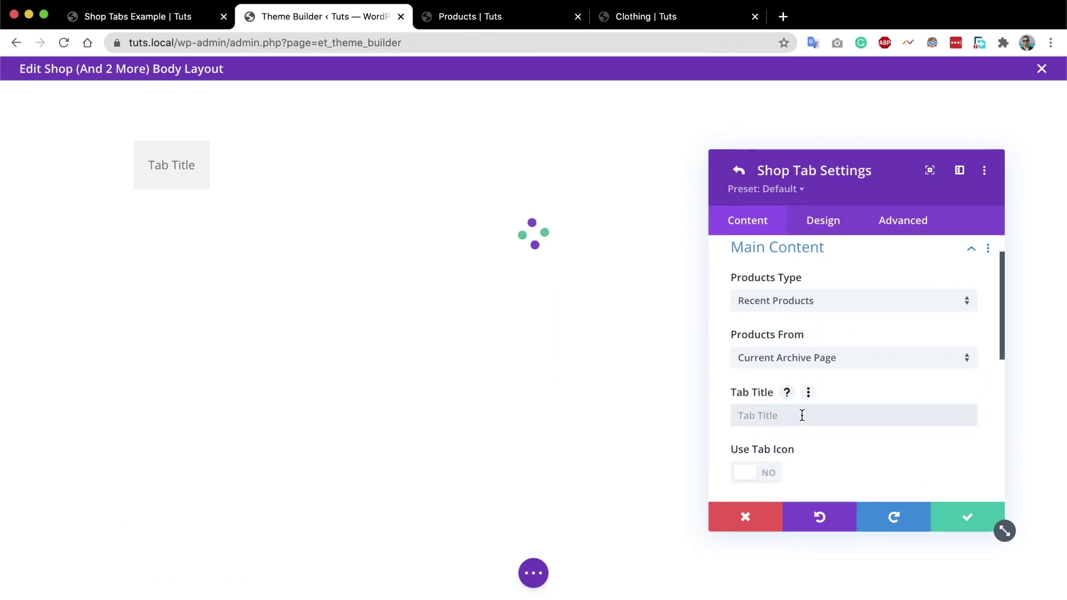
pyautogui.write('Recent')
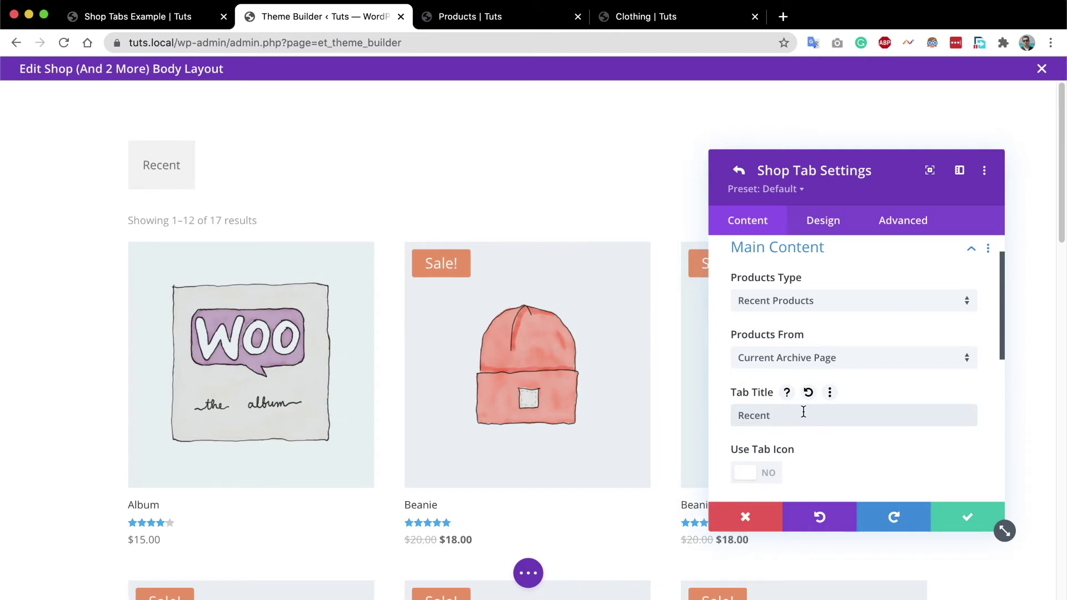
pyautogui.scroll(-3, 800, 406)
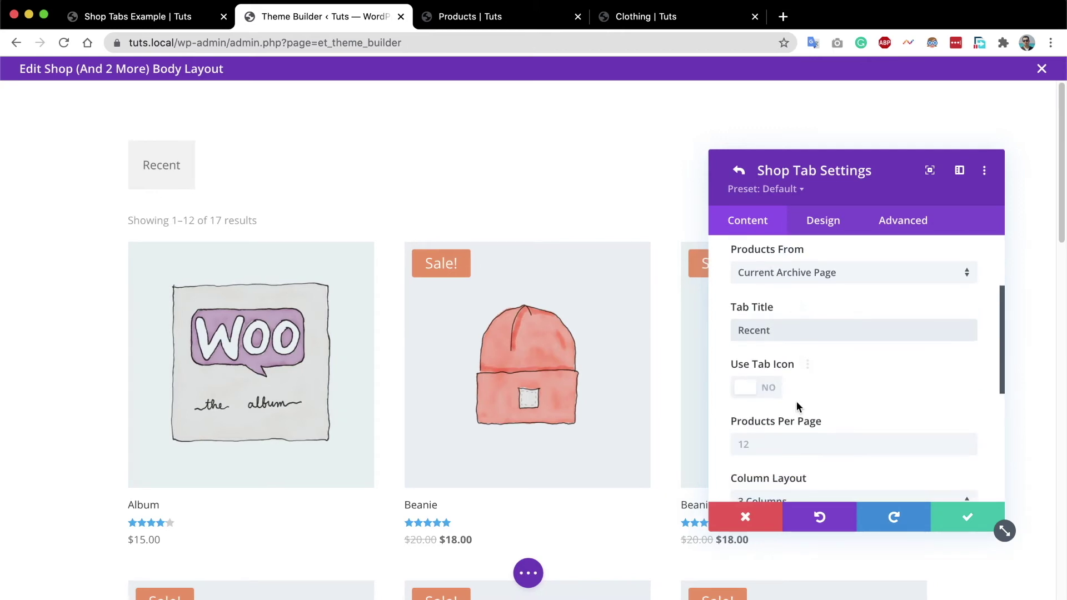
pyautogui.scroll(-4, 828, 414)
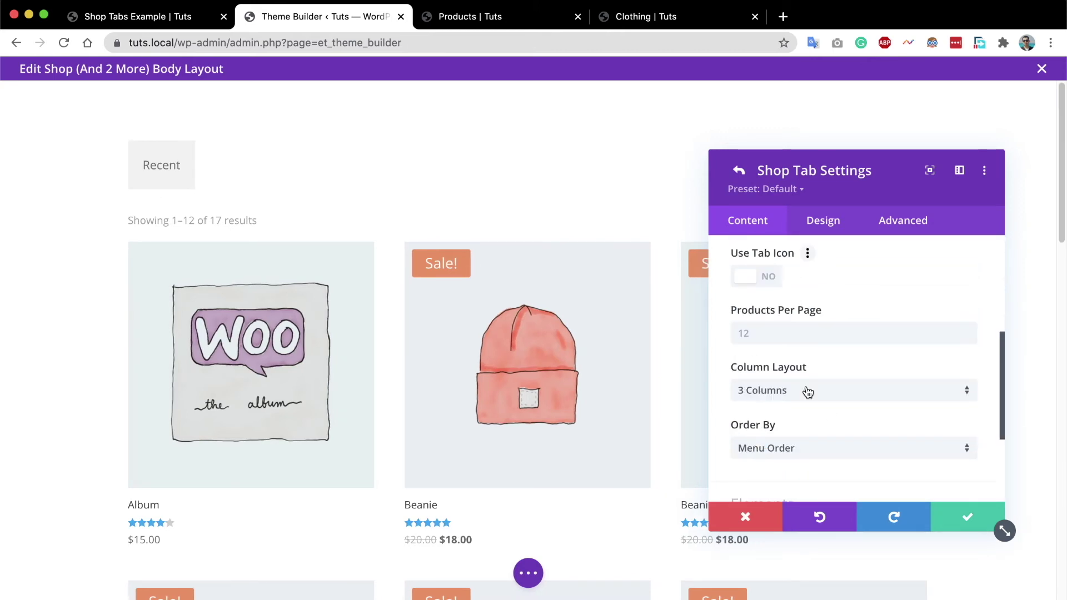
pyautogui.scroll(8, 788, 409)
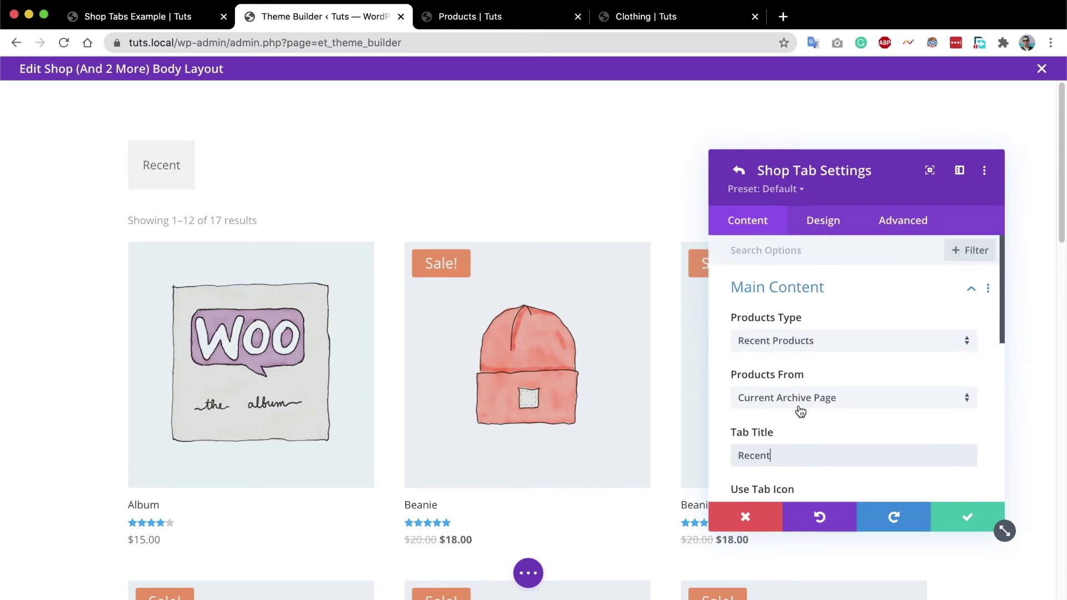
# Duplicate the Recent shop tab and make the copy a Featured Products tab titled "Featured".
pyautogui.click(738, 172)
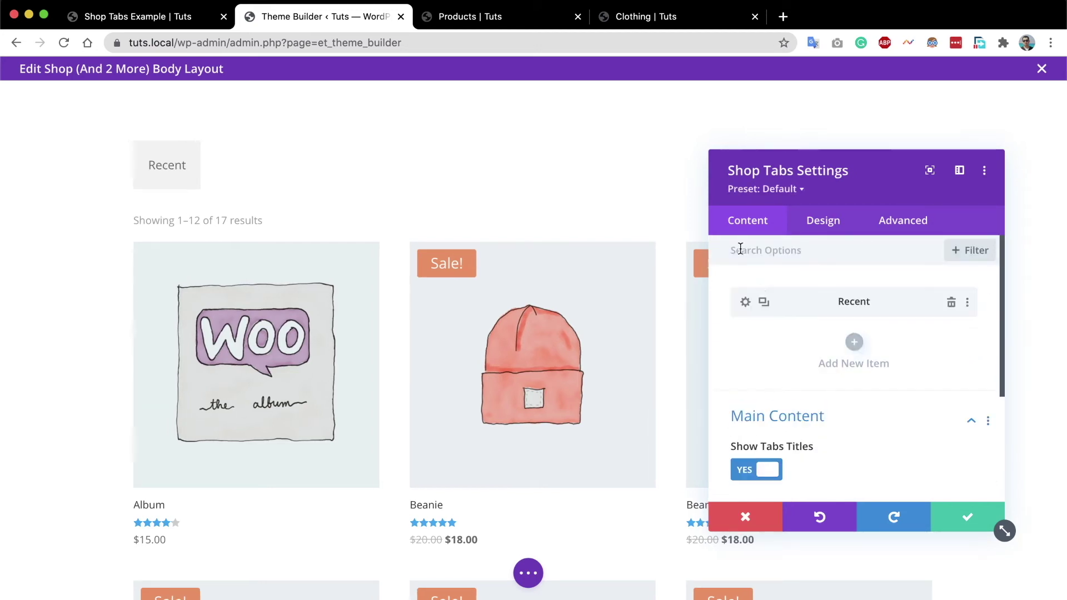
pyautogui.click(761, 302)
pyautogui.click(746, 339)
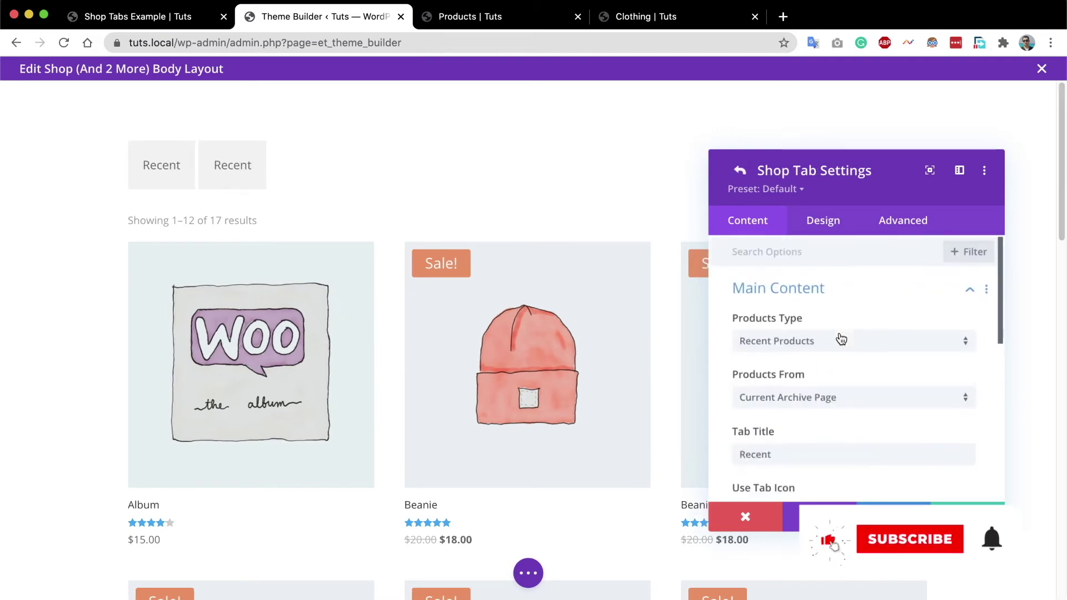
pyautogui.click(778, 349)
pyautogui.click(777, 383)
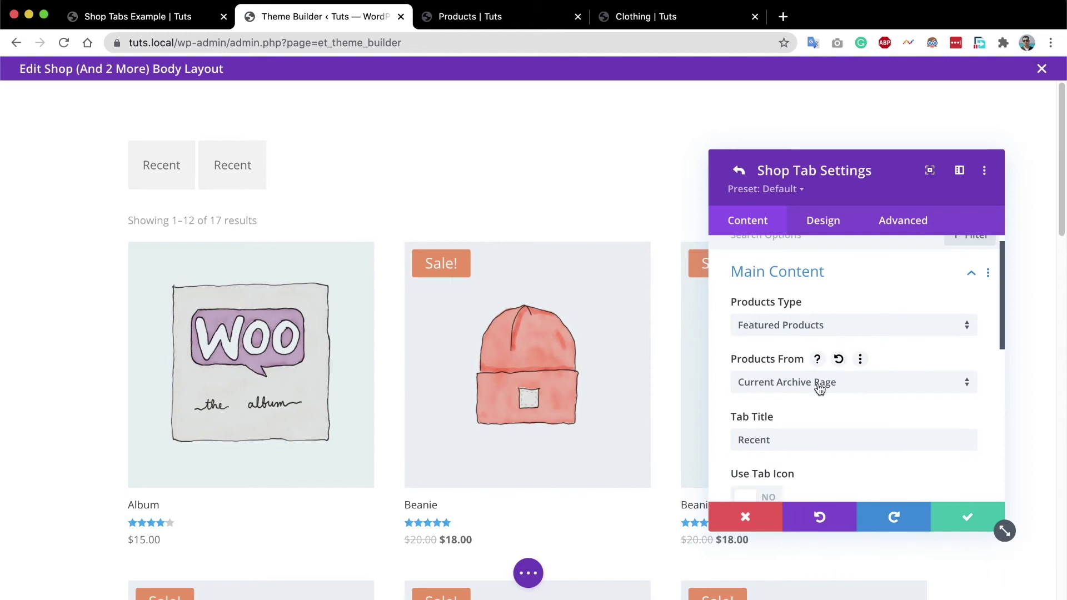
pyautogui.scroll(-1, 808, 391)
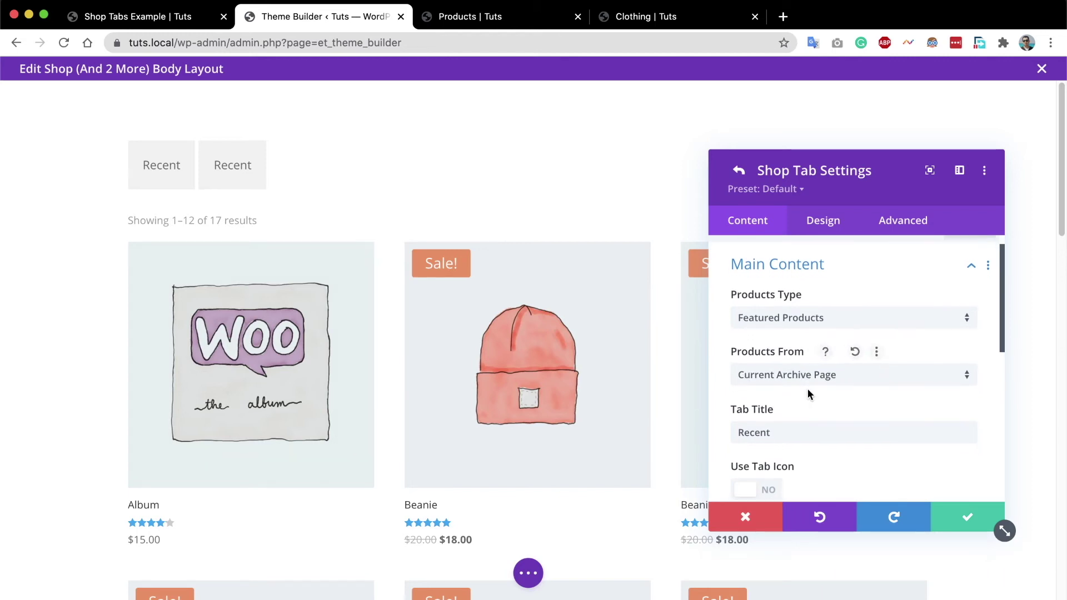
pyautogui.doubleClick(785, 435)
pyautogui.write('Featured')
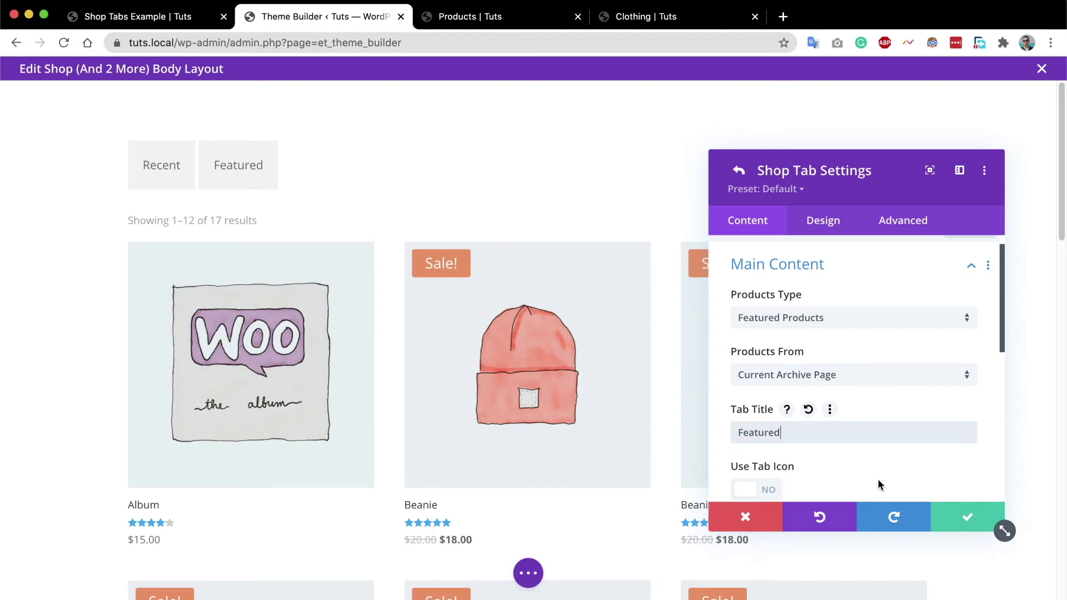
pyautogui.click(948, 517)
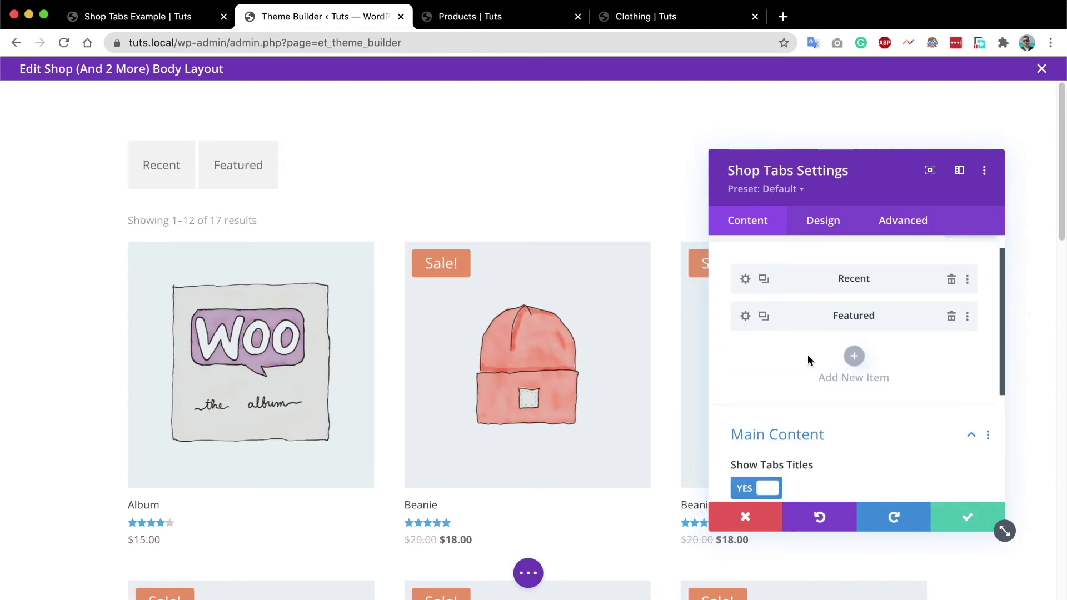
# Duplicate the Featured shop tab and make the copy a Sale Products tab titled "Sale".
pyautogui.click(763, 316)
pyautogui.click(746, 354)
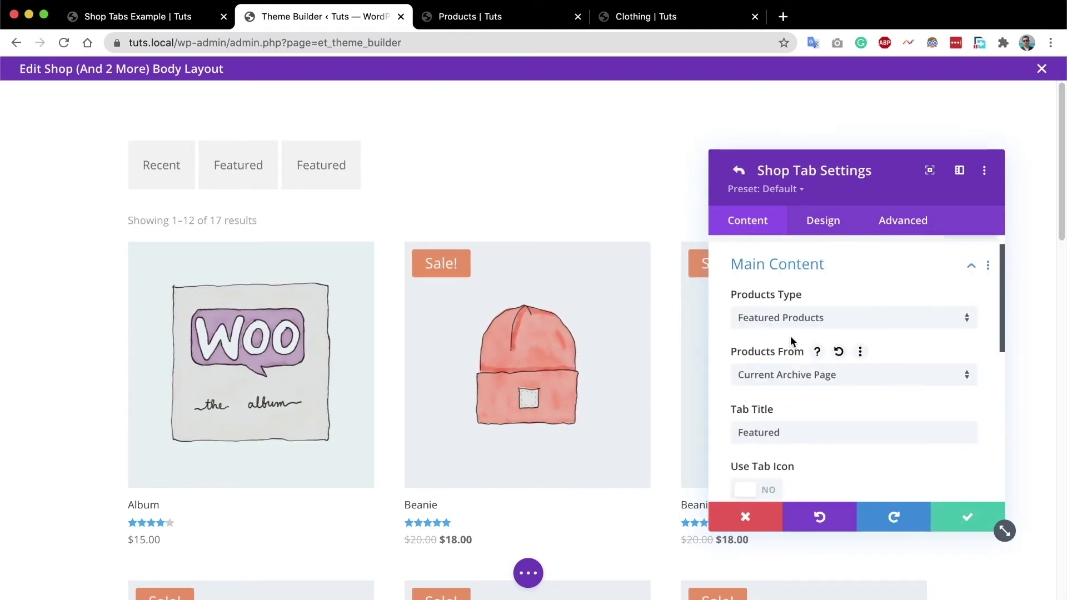
pyautogui.click(835, 319)
pyautogui.click(798, 385)
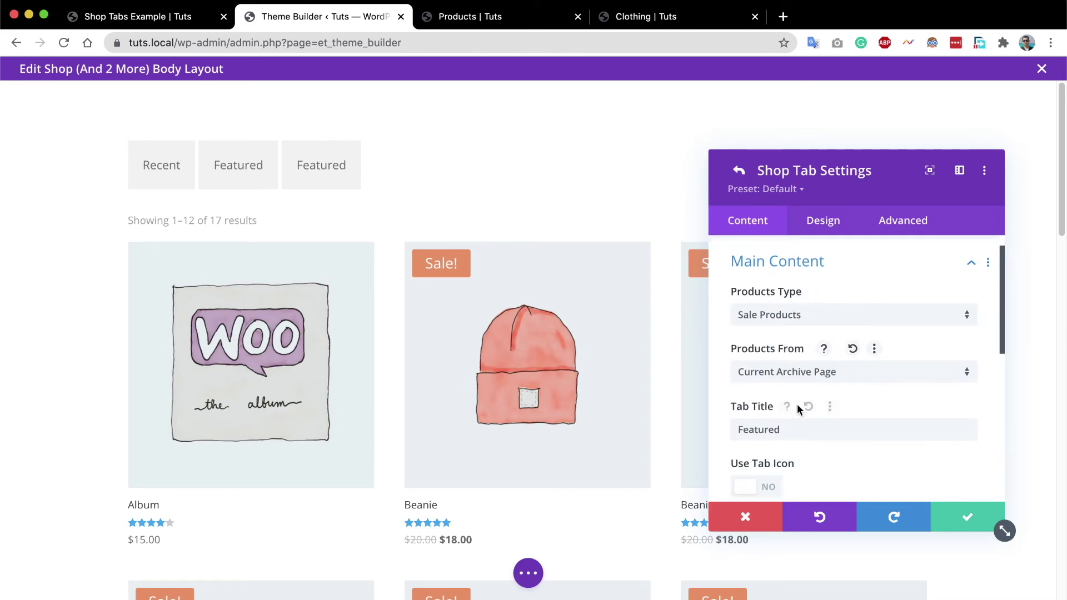
pyautogui.scroll(-1, 801, 406)
pyautogui.doubleClick(798, 407)
pyautogui.write('Sale')
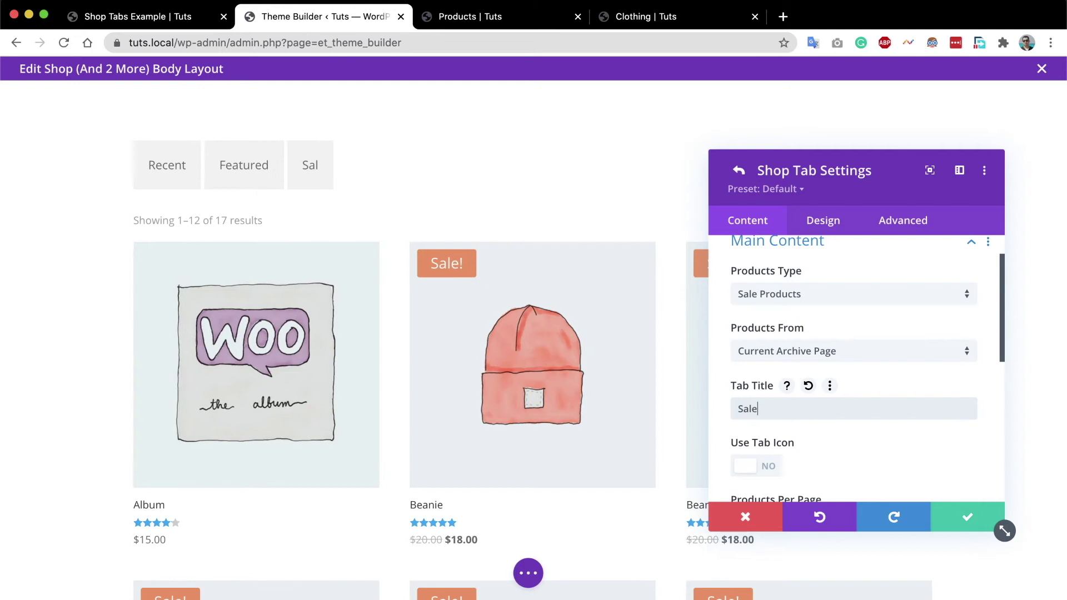
pyautogui.click(948, 524)
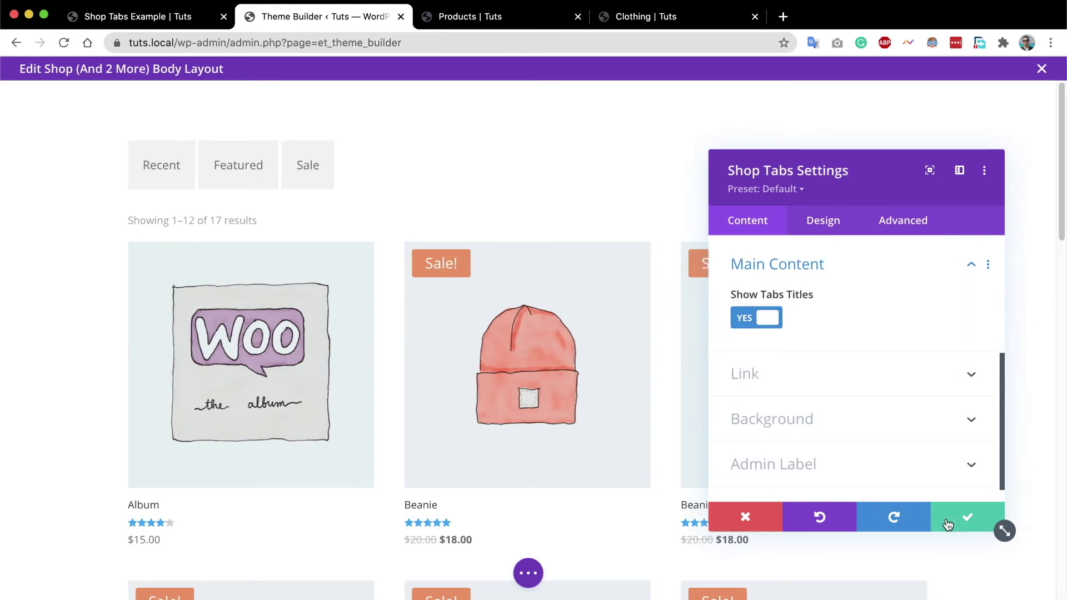
# Apply the Shop Tabs module settings, then save the body layout and the Theme Builder changes.
pyautogui.click(950, 519)
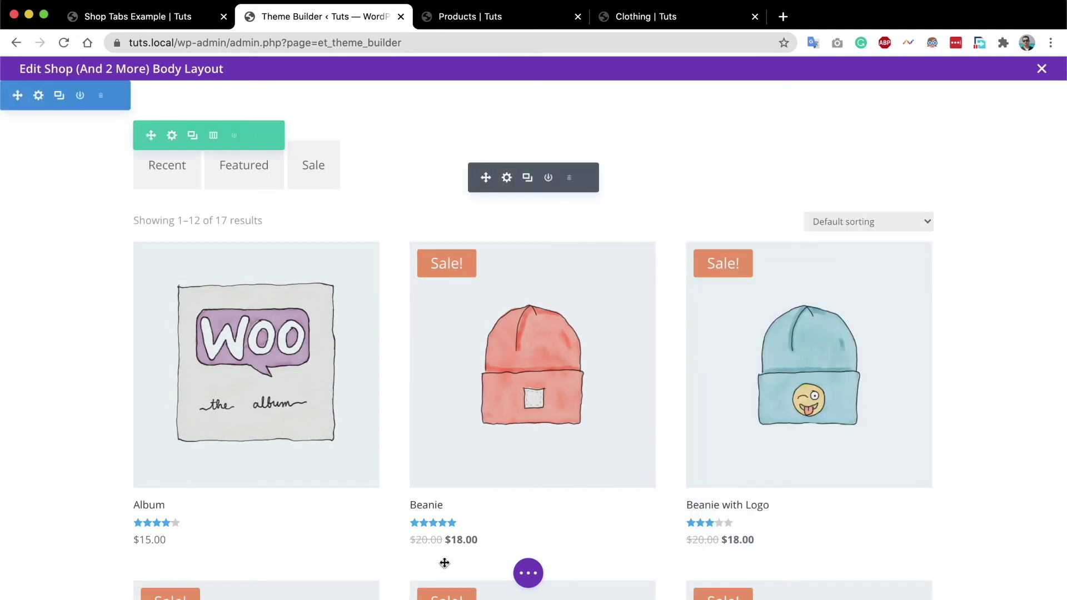
pyautogui.click(528, 573)
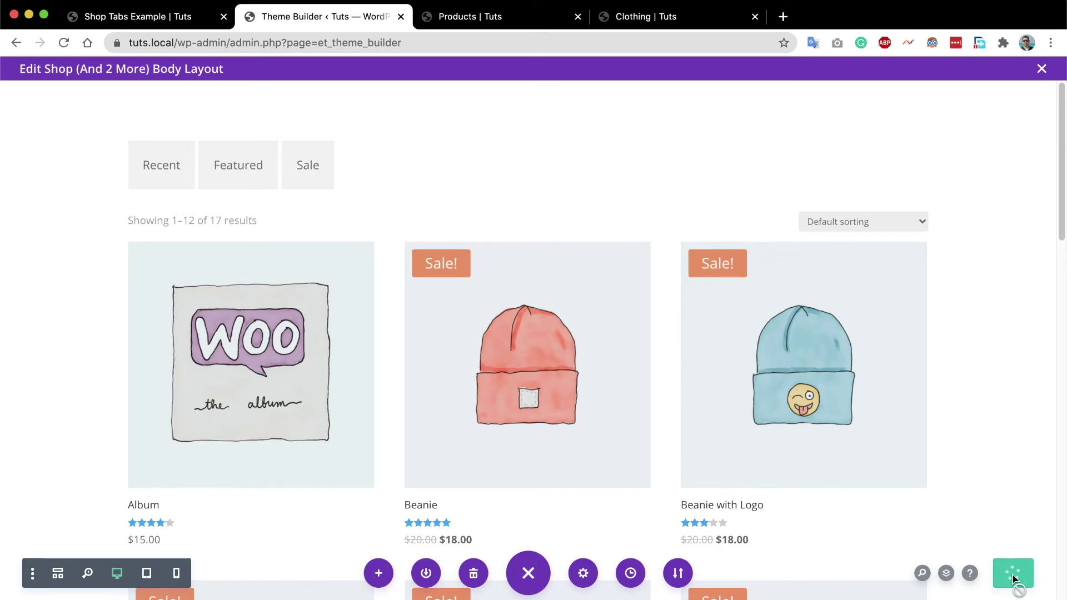
pyautogui.click(1012, 579)
pyautogui.click(1042, 69)
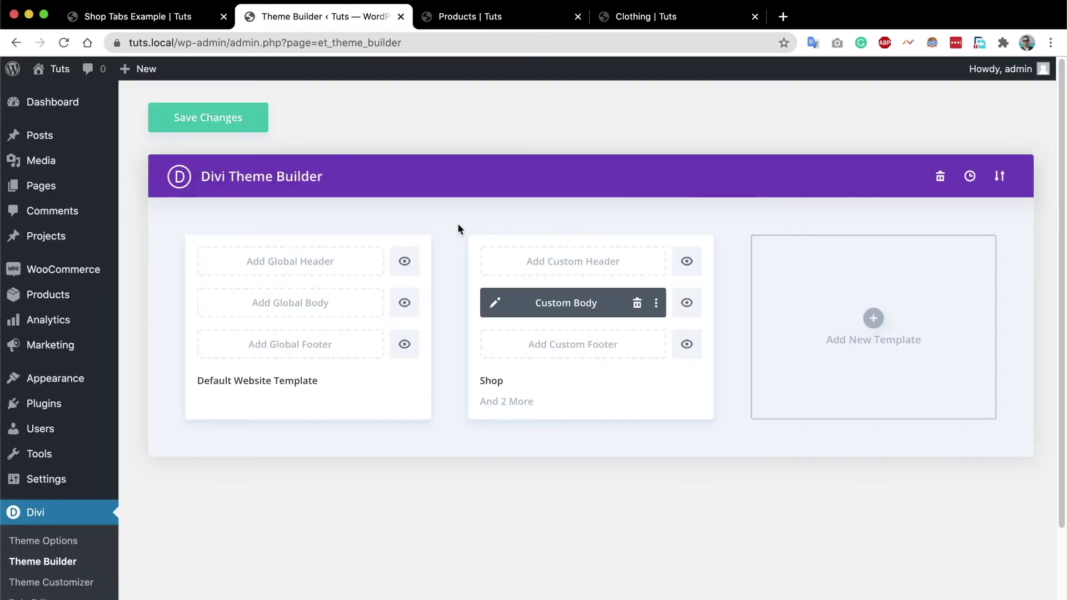
pyautogui.click(249, 115)
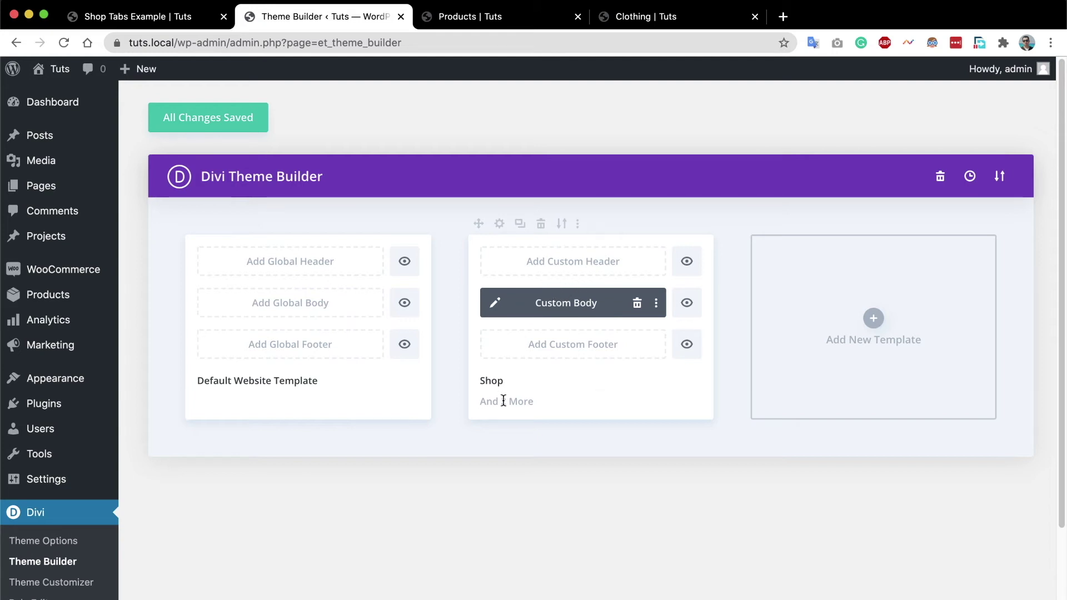
# Check the Shop template's page assignments, then reload the shop page and look over its default product listing.
pyautogui.moveTo(493, 382)
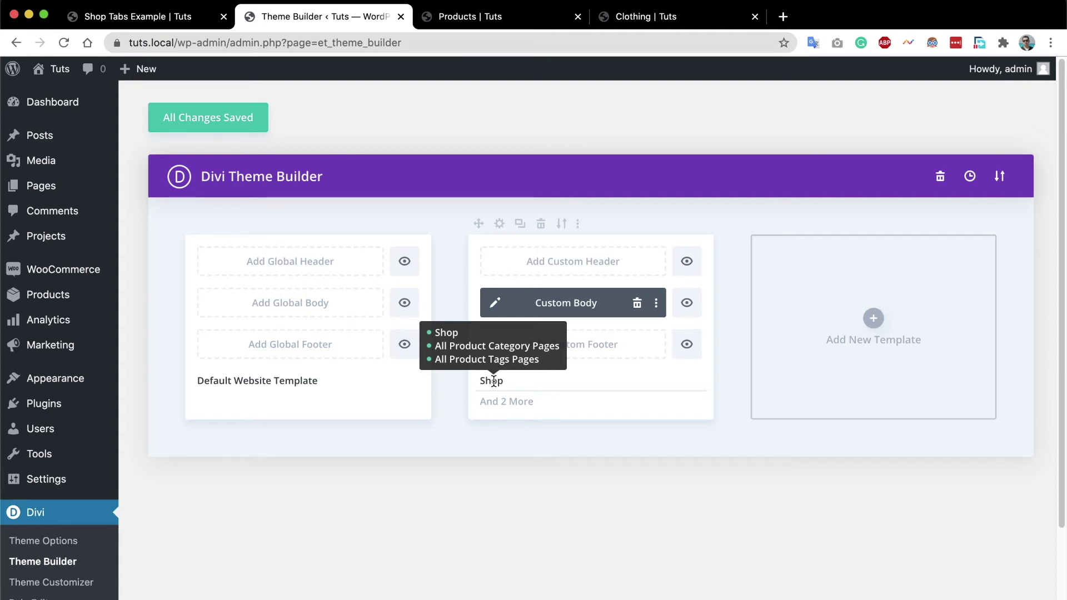
pyautogui.click(519, 16)
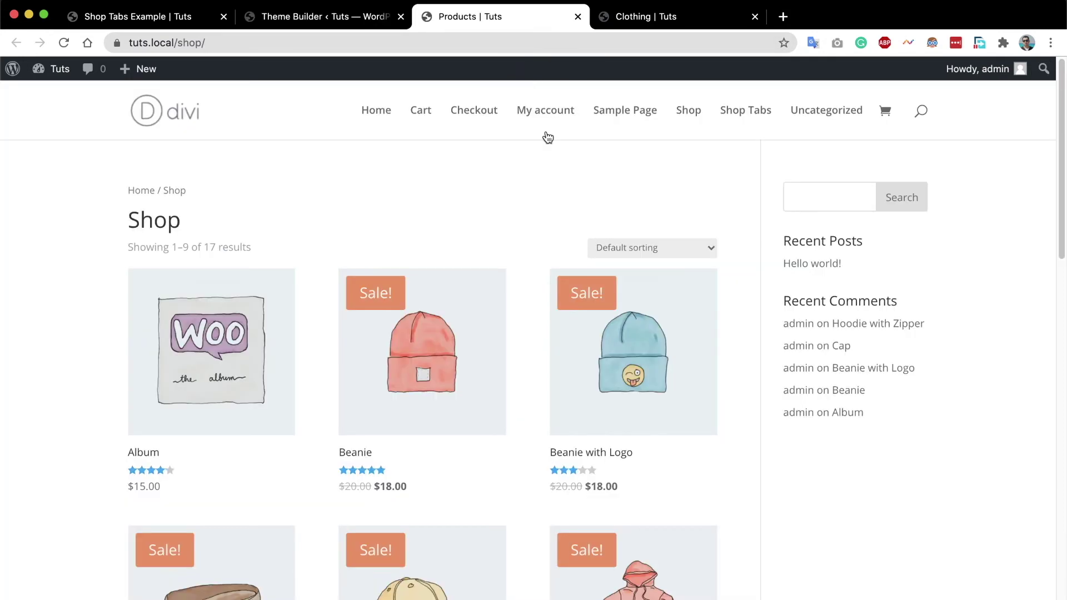
pyautogui.click(64, 45)
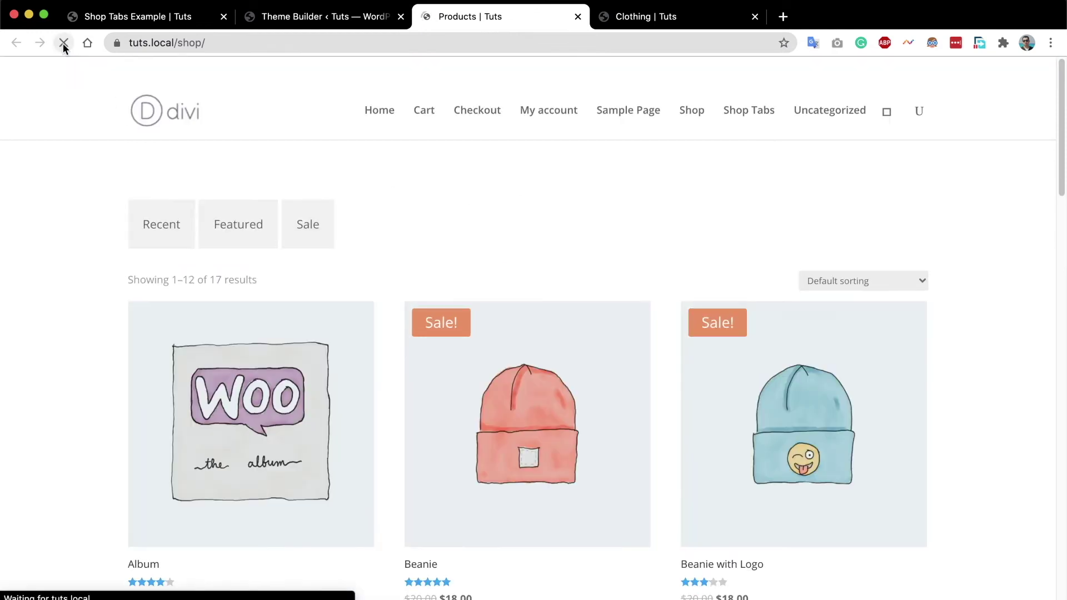
pyautogui.scroll(-5, 496, 238)
pyautogui.scroll(-7, 495, 236)
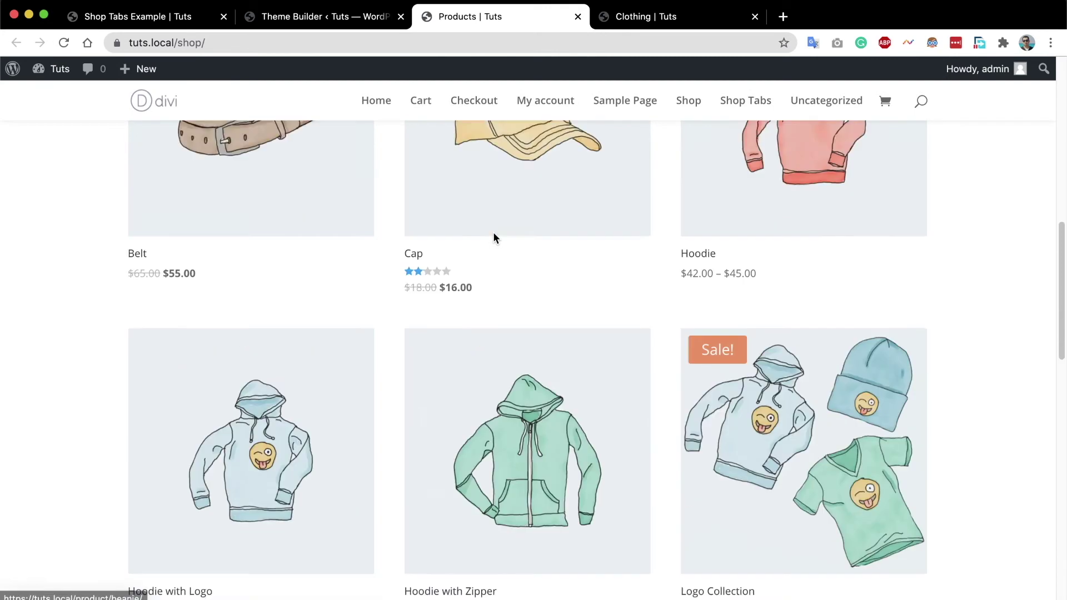
pyautogui.scroll(14, 492, 233)
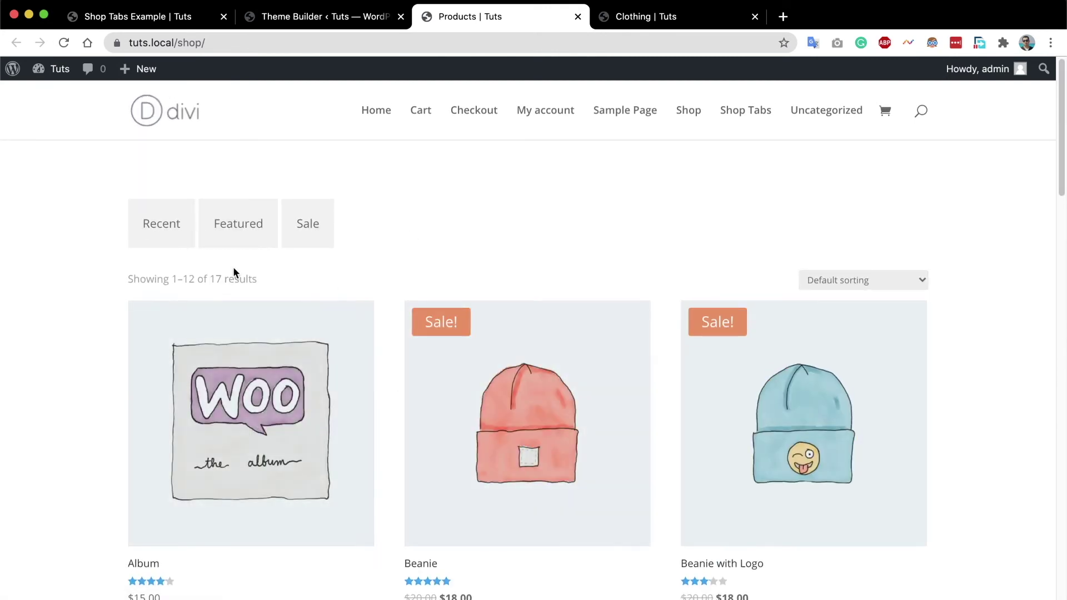
# Examine the products listed under the Featured and Sale tabs on the shop page.
pyautogui.click(221, 279)
pyautogui.click(326, 245)
pyautogui.scroll(-4, 269, 276)
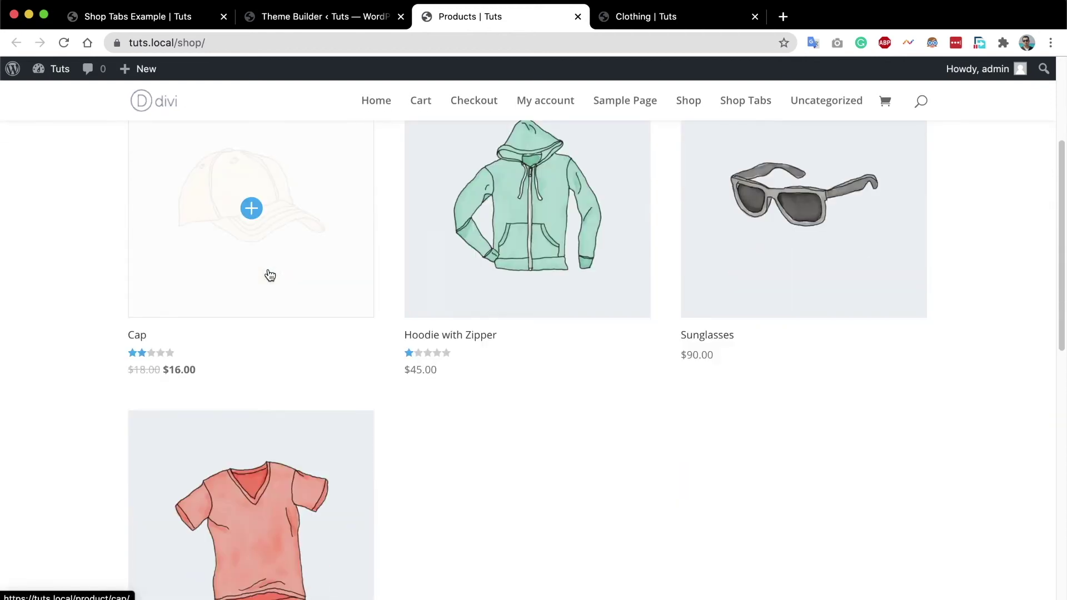
pyautogui.scroll(4, 269, 276)
pyautogui.click(308, 233)
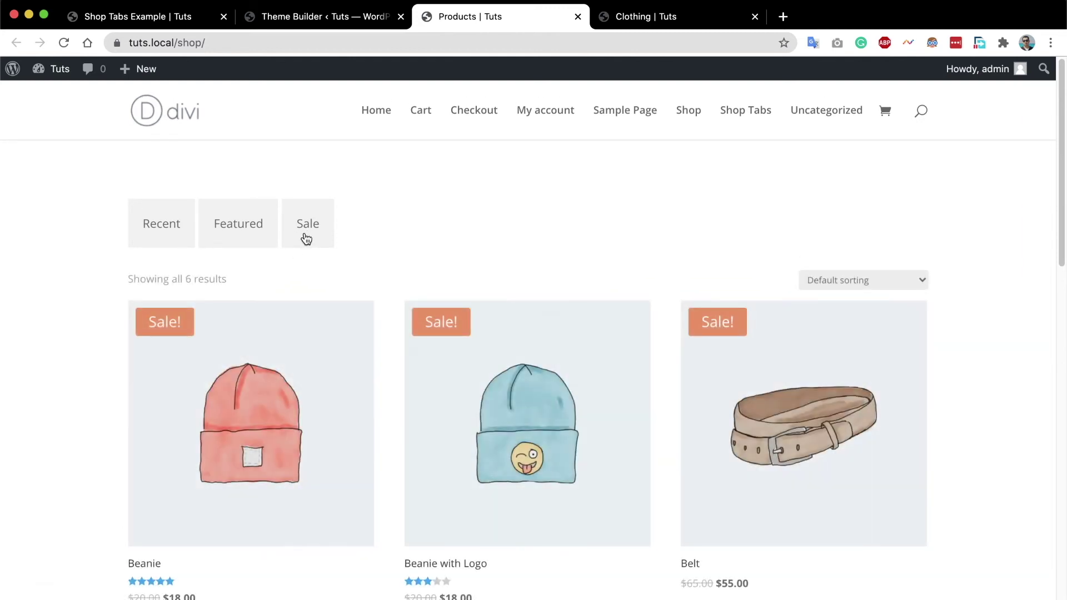
pyautogui.scroll(-2, 311, 244)
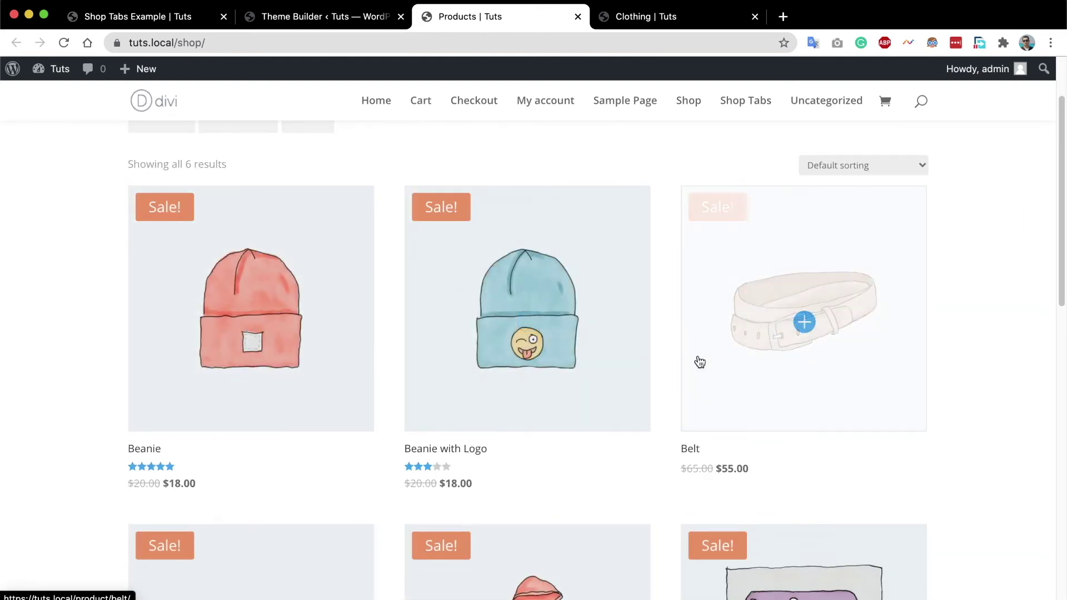
pyautogui.scroll(-4, 707, 345)
pyautogui.scroll(6, 693, 371)
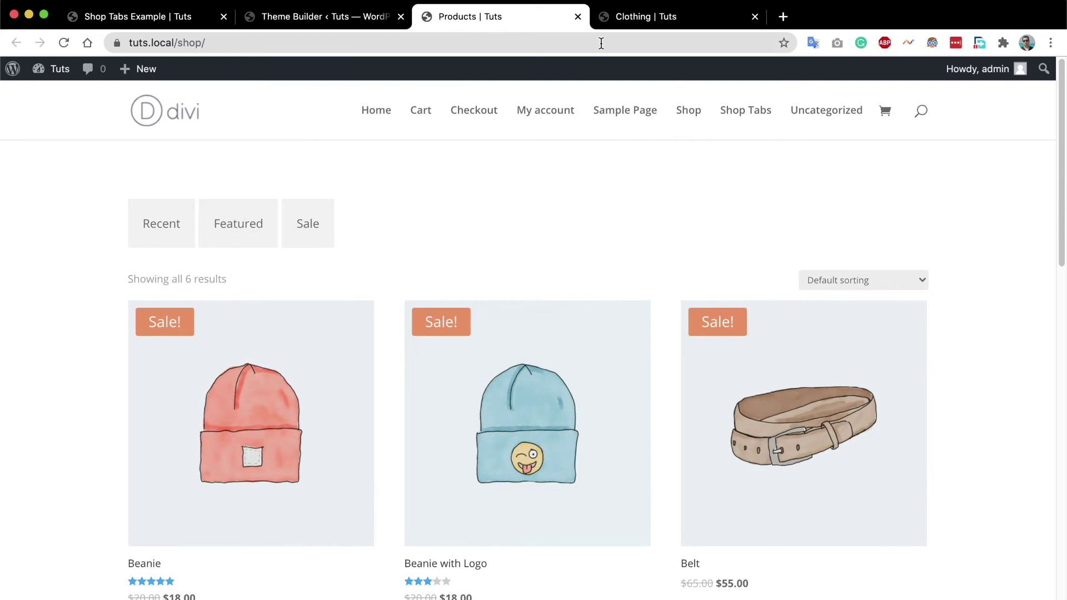
# Reload the Clothing category page and check the products in its default listing, Featured tab and Sale tab.
pyautogui.click(646, 20)
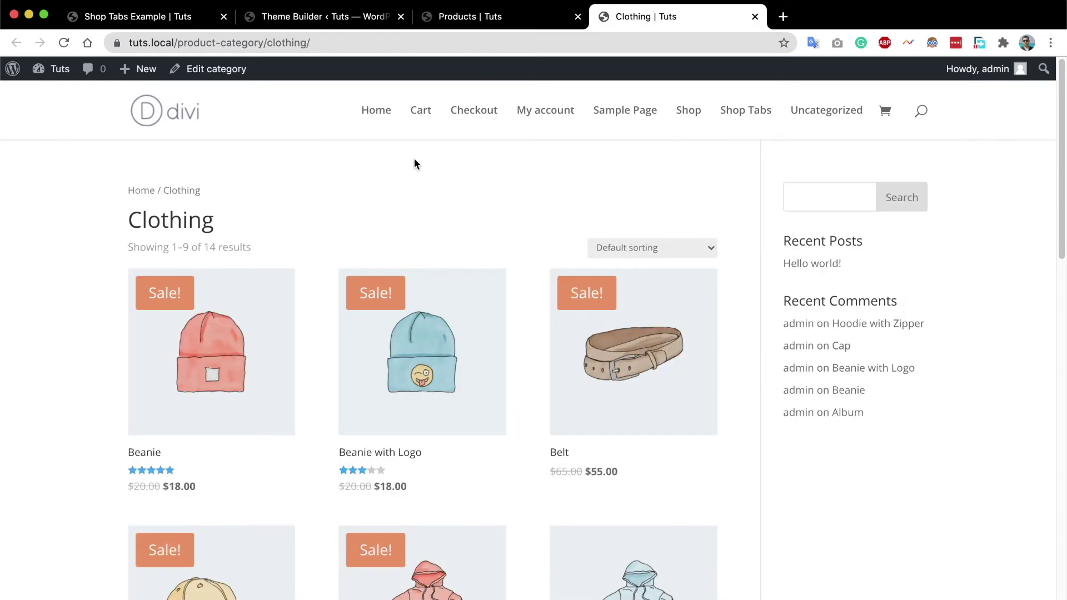
pyautogui.click(64, 44)
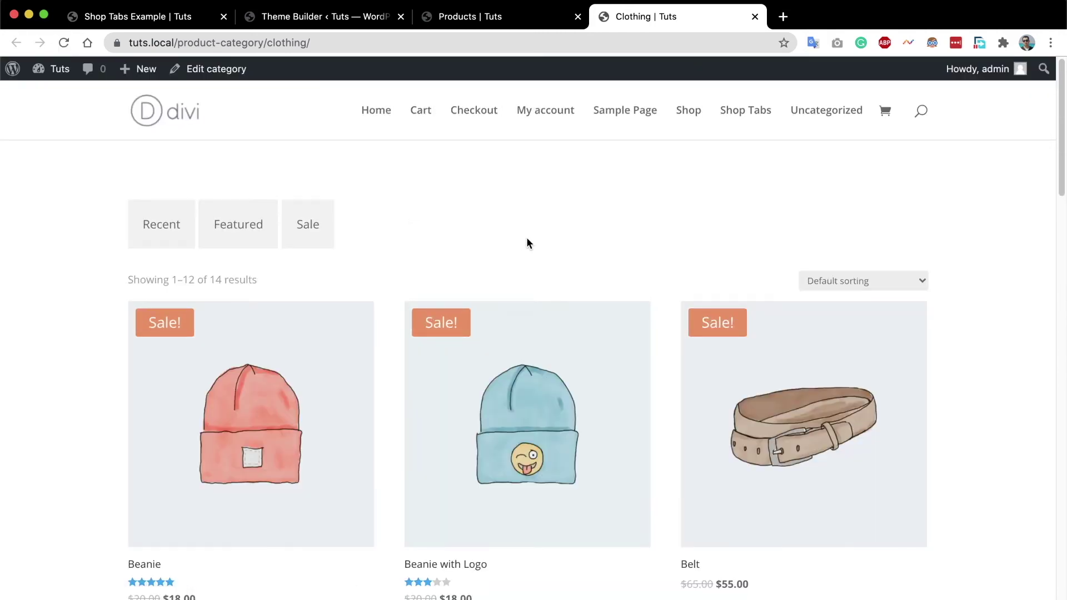
pyautogui.scroll(-10, 508, 224)
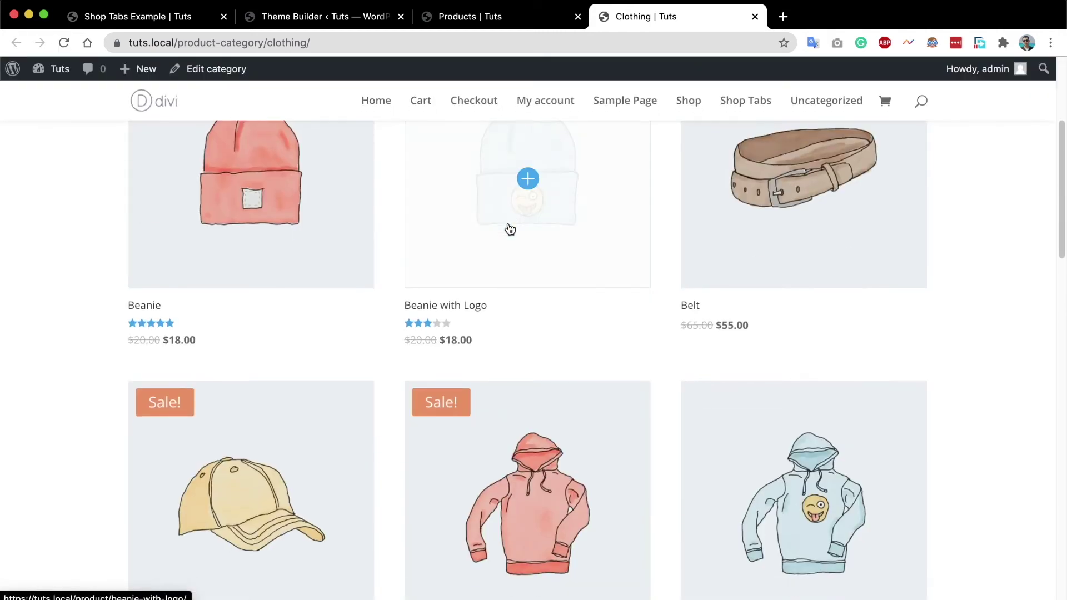
pyautogui.scroll(10, 508, 224)
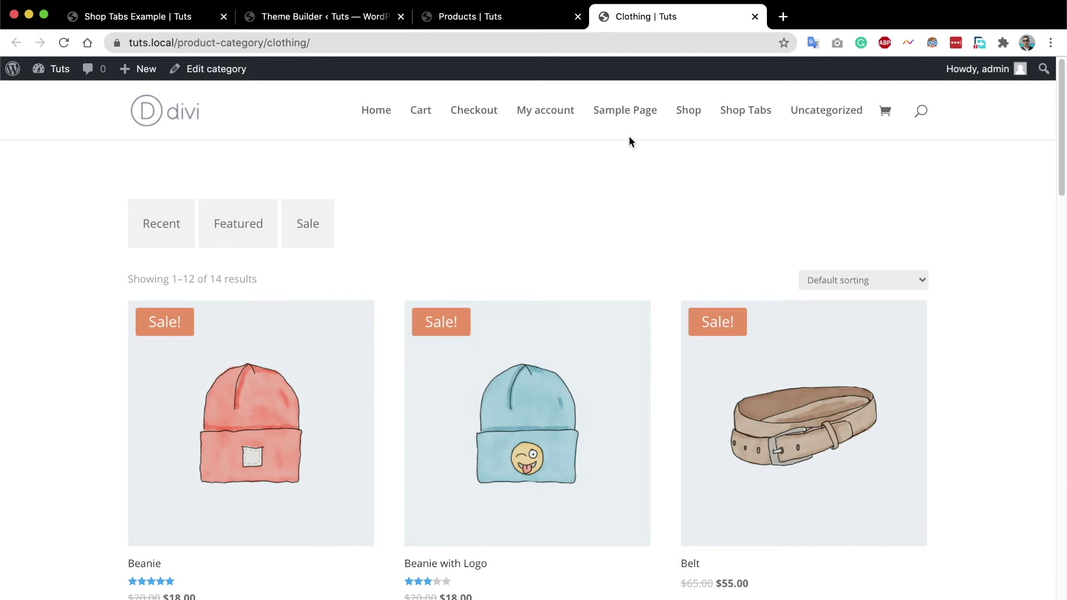
pyautogui.doubleClick(266, 43)
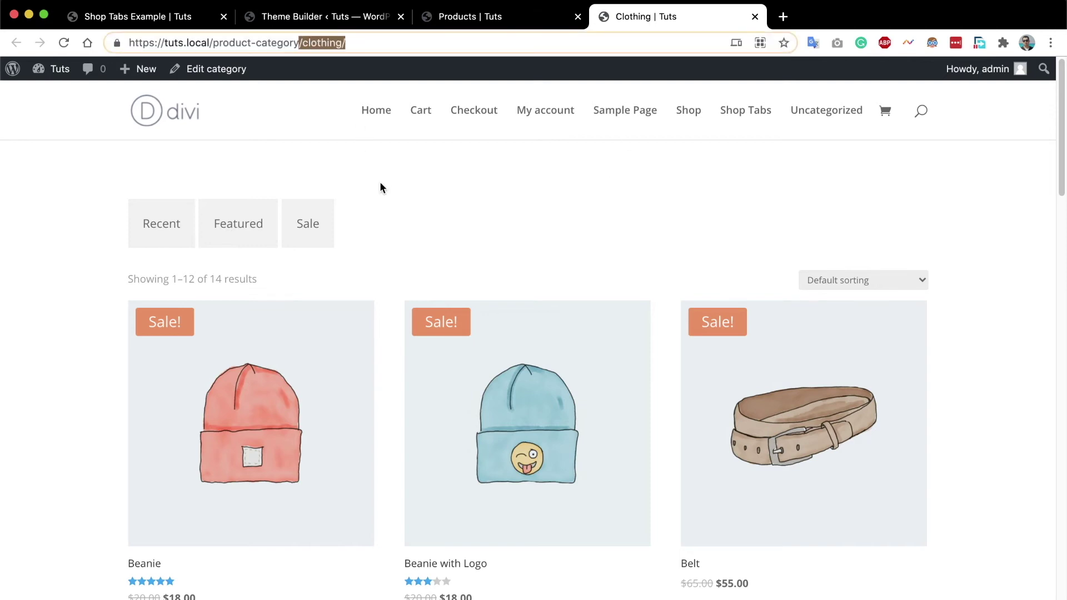
pyautogui.click(392, 191)
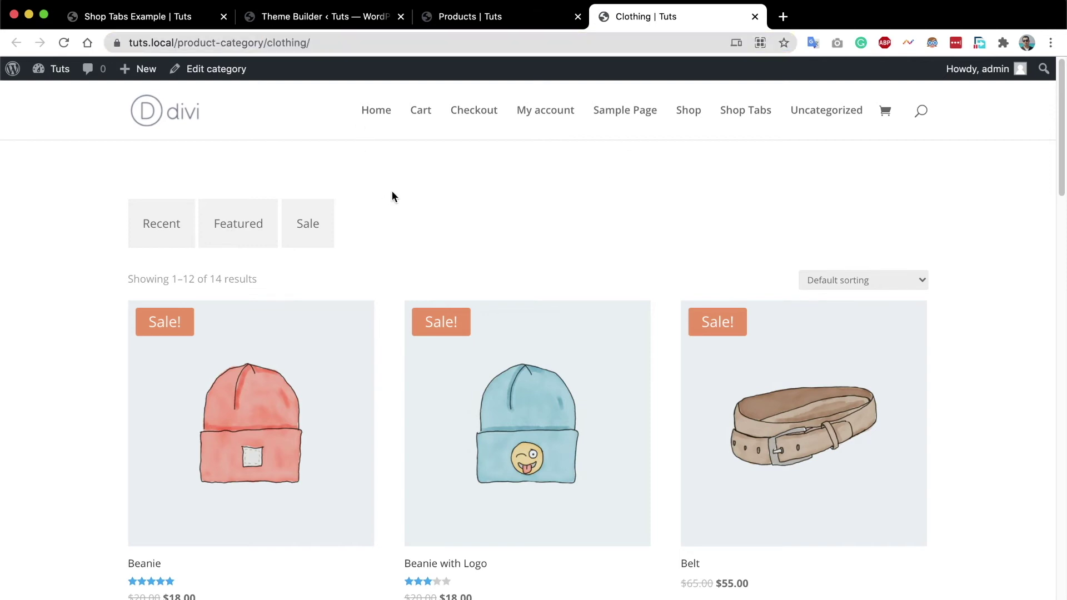
pyautogui.click(240, 230)
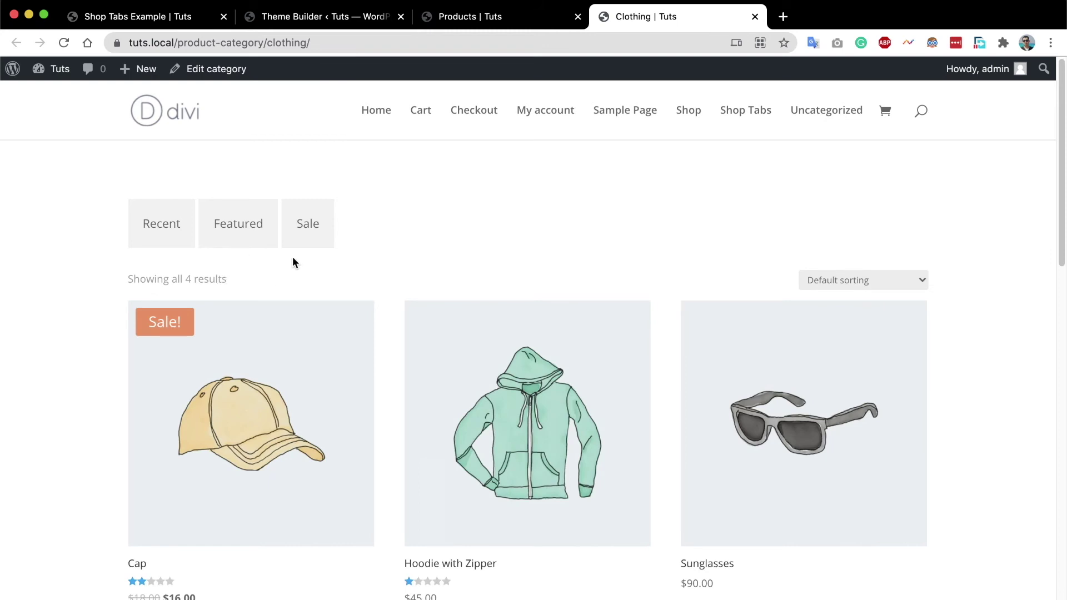
pyautogui.click(306, 232)
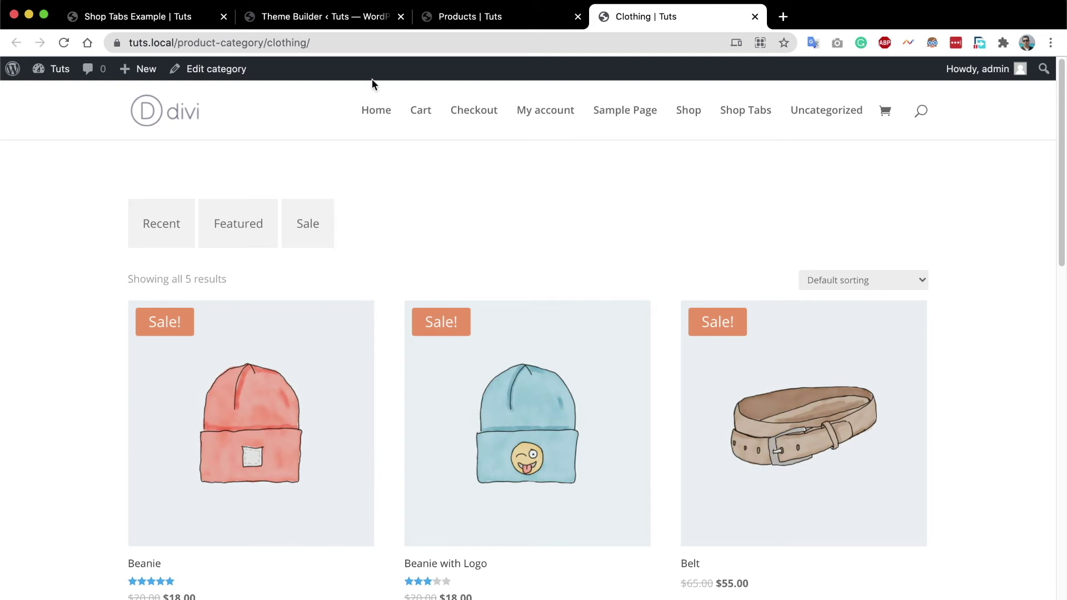
# Return to the WordPress admin and look through the list of product categories.
pyautogui.click(469, 21)
pyautogui.click(166, 21)
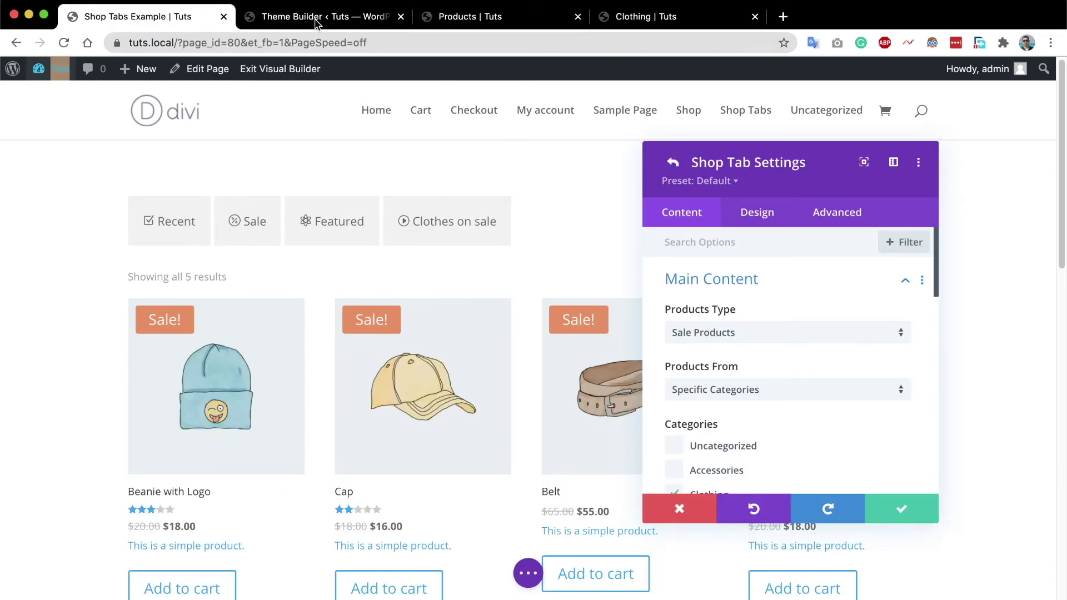
pyautogui.click(358, 16)
pyautogui.moveTo(109, 294)
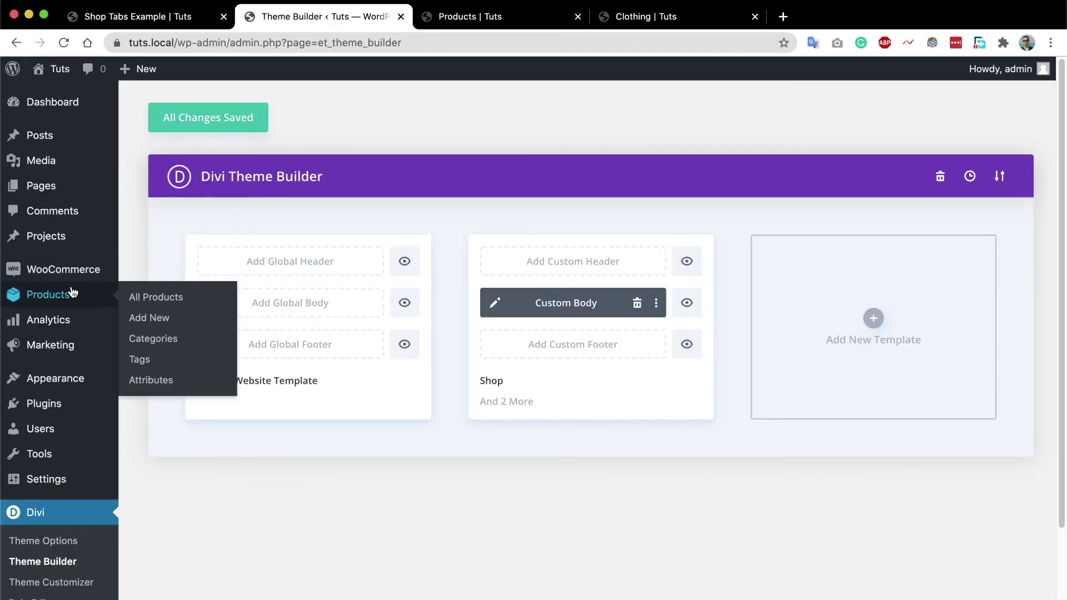
pyautogui.click(153, 340)
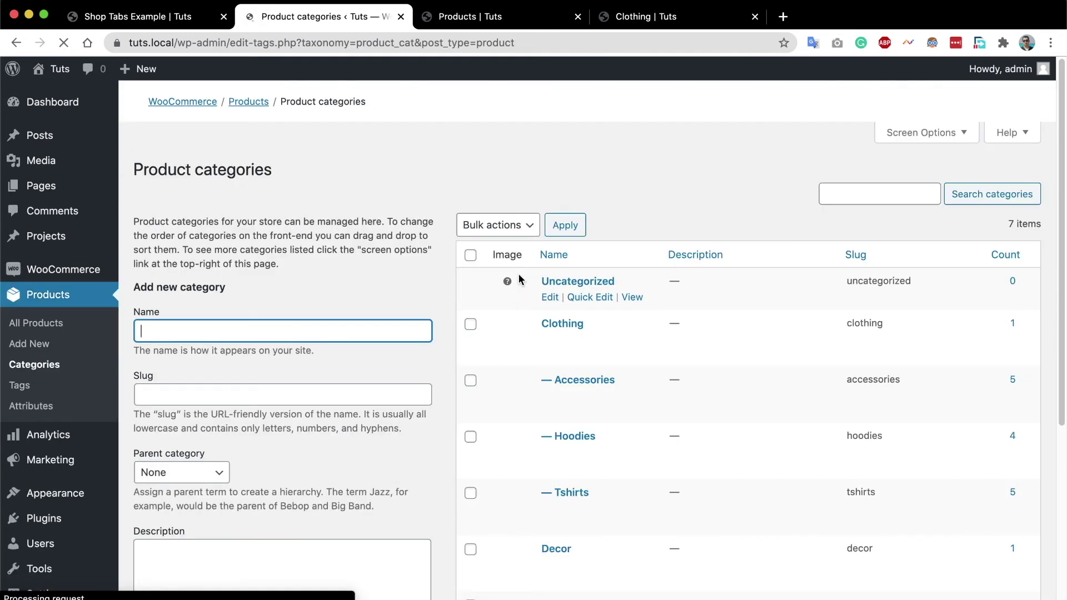
pyautogui.scroll(-3, 518, 274)
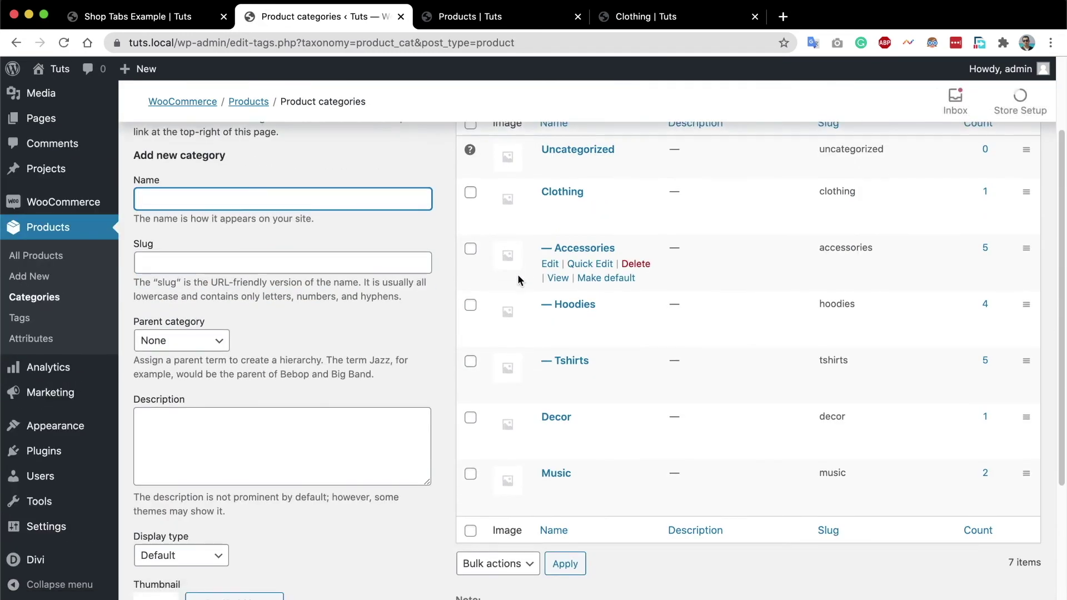
# Open the Hoodies category page in a new browser tab from the product categories list and look over its default product listing.
pyautogui.scroll(1, 518, 280)
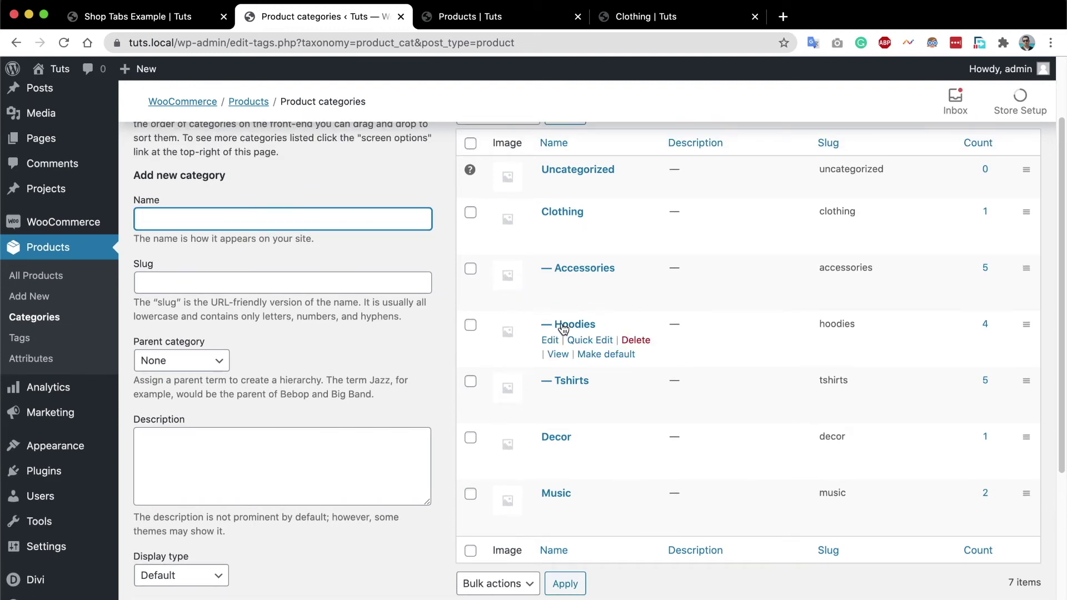
pyautogui.rightClick(563, 354)
pyautogui.click(589, 361)
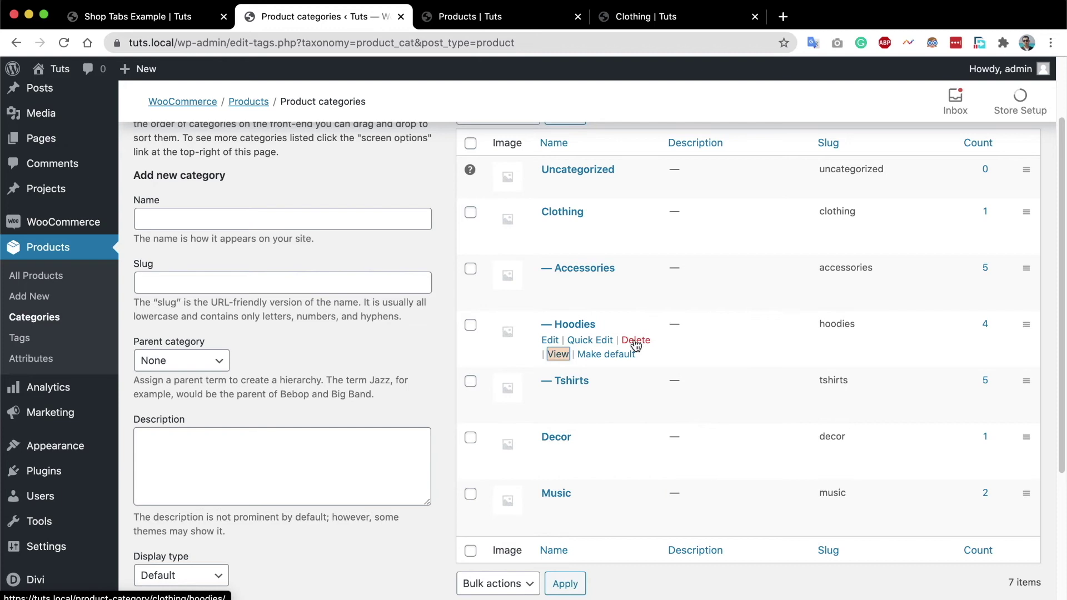
pyautogui.click(497, 17)
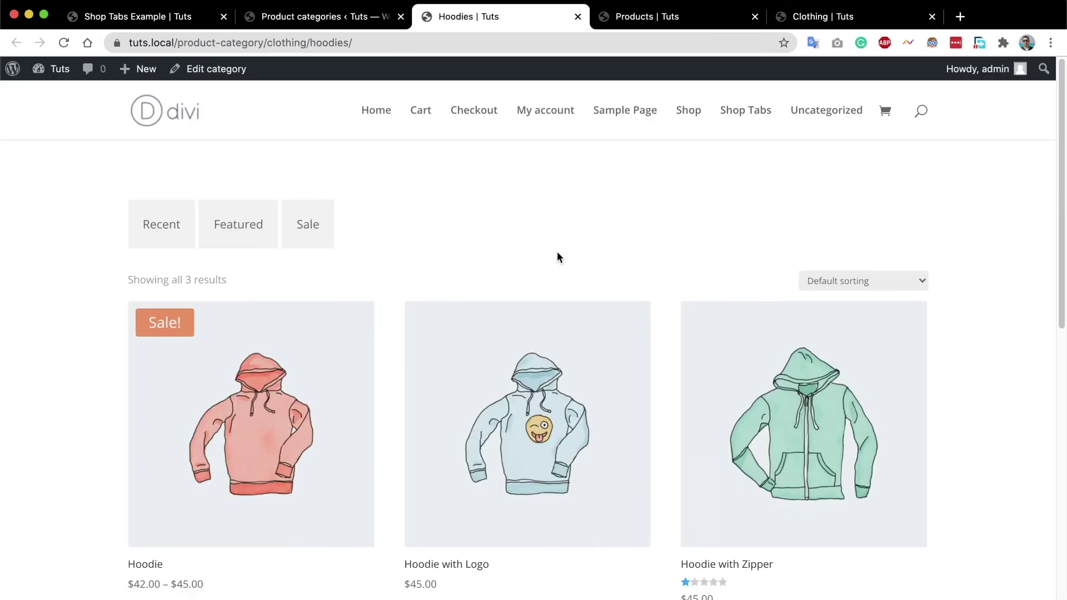
pyautogui.scroll(-8, 557, 255)
pyautogui.scroll(8, 557, 255)
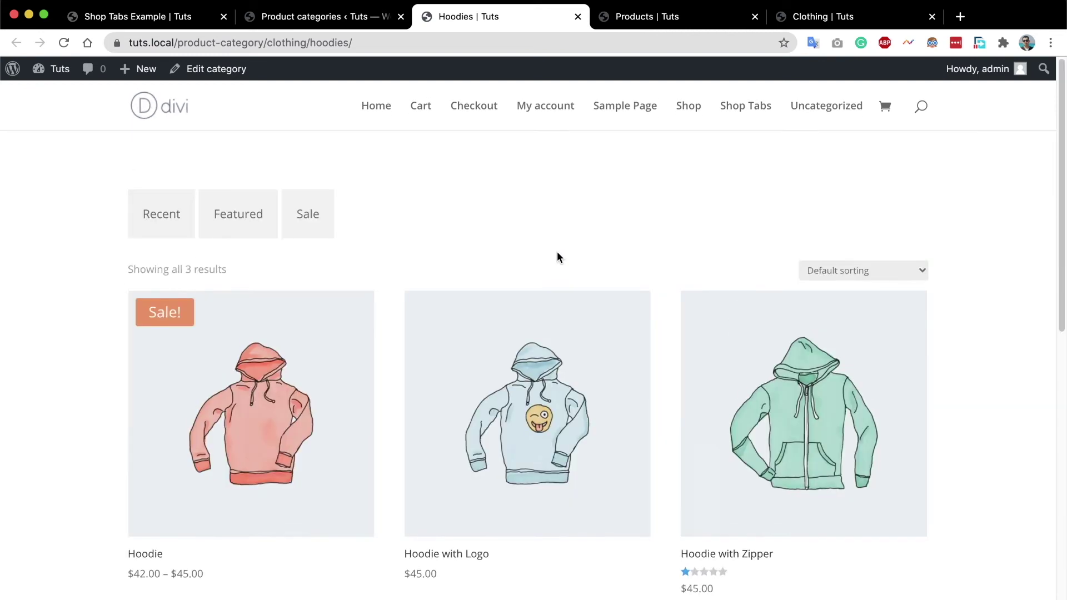
# Examine the products listed under the Featured and Sale tabs on the Hoodies category page.
pyautogui.click(259, 238)
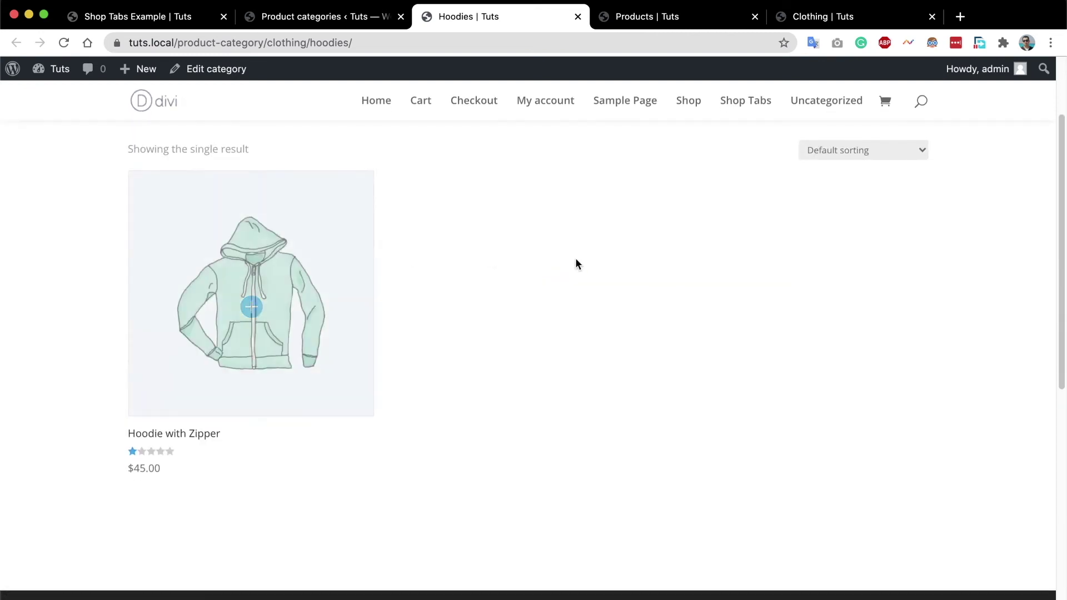
pyautogui.click(317, 219)
pyautogui.scroll(-2, 445, 231)
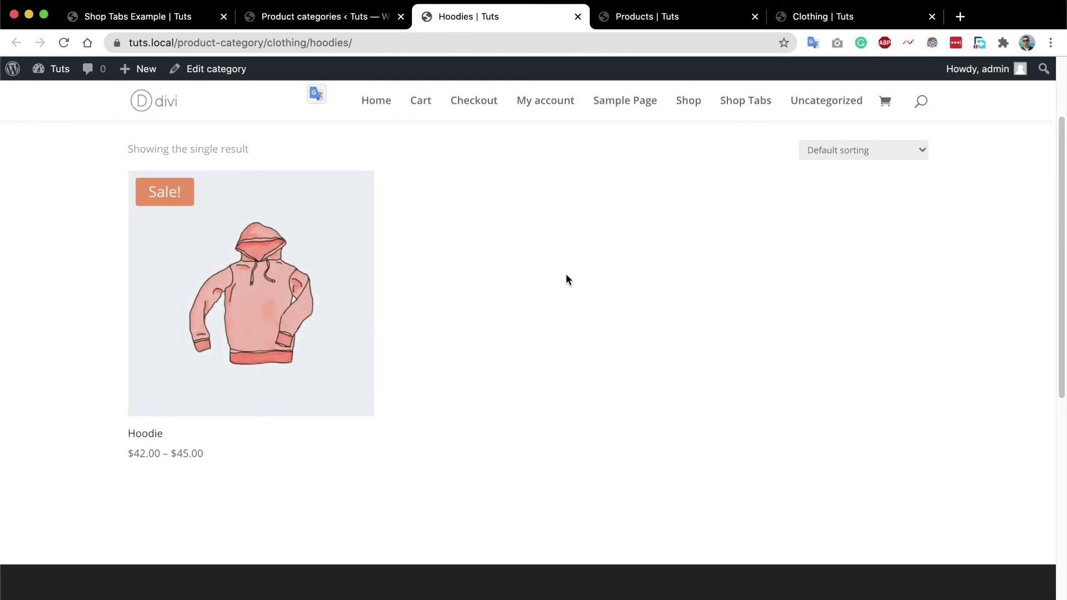
pyautogui.scroll(2, 510, 273)
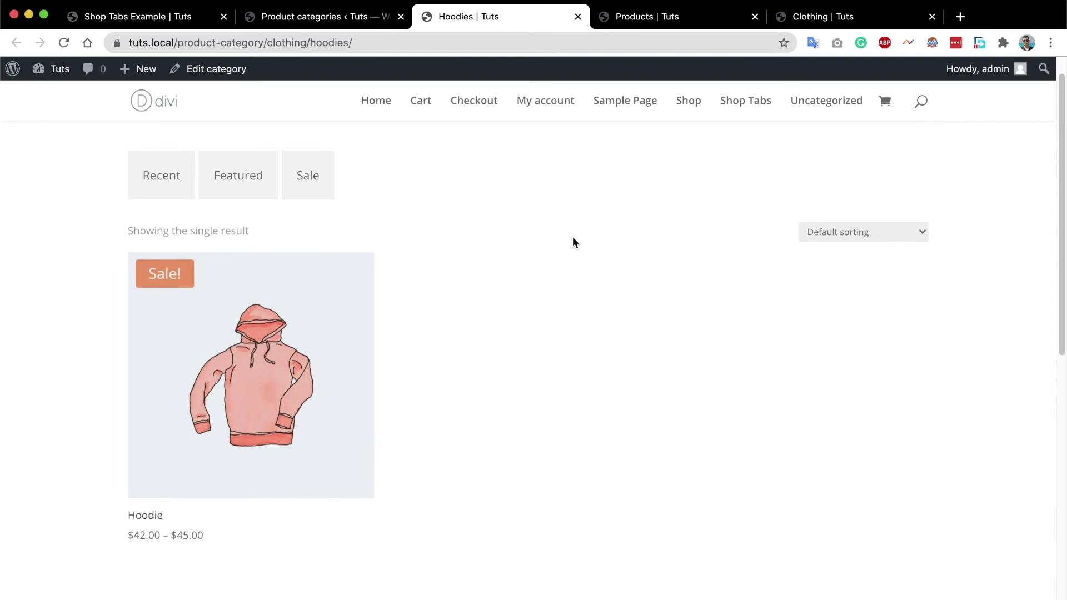
pyautogui.scroll(1, 575, 242)
# Switch to the Shop Tabs Example page and return from the individual tab's settings to the main Shop Tabs module settings.
pyautogui.click(161, 22)
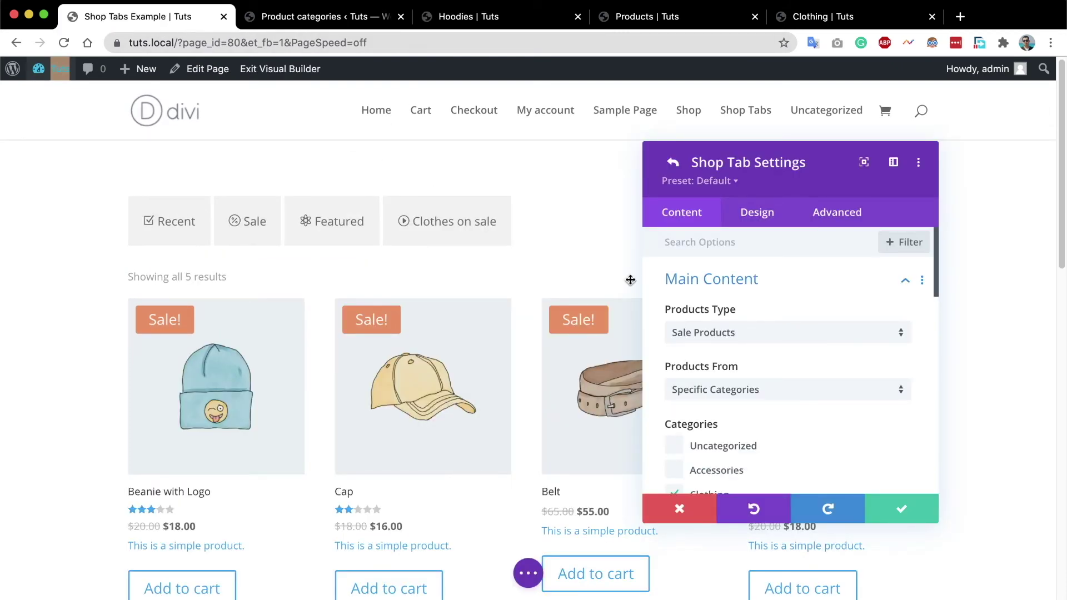
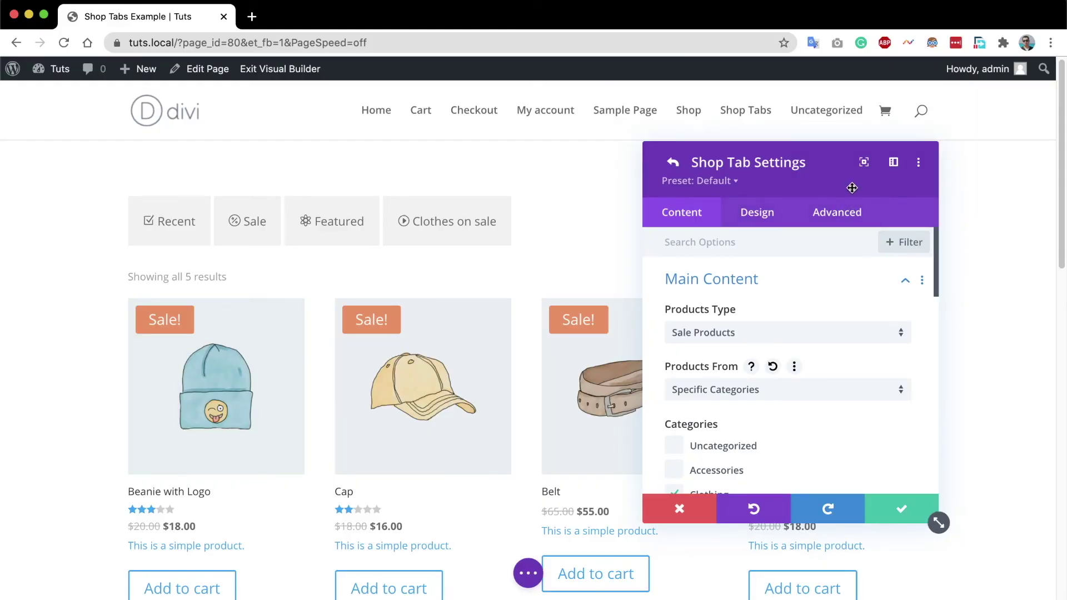
pyautogui.click(674, 162)
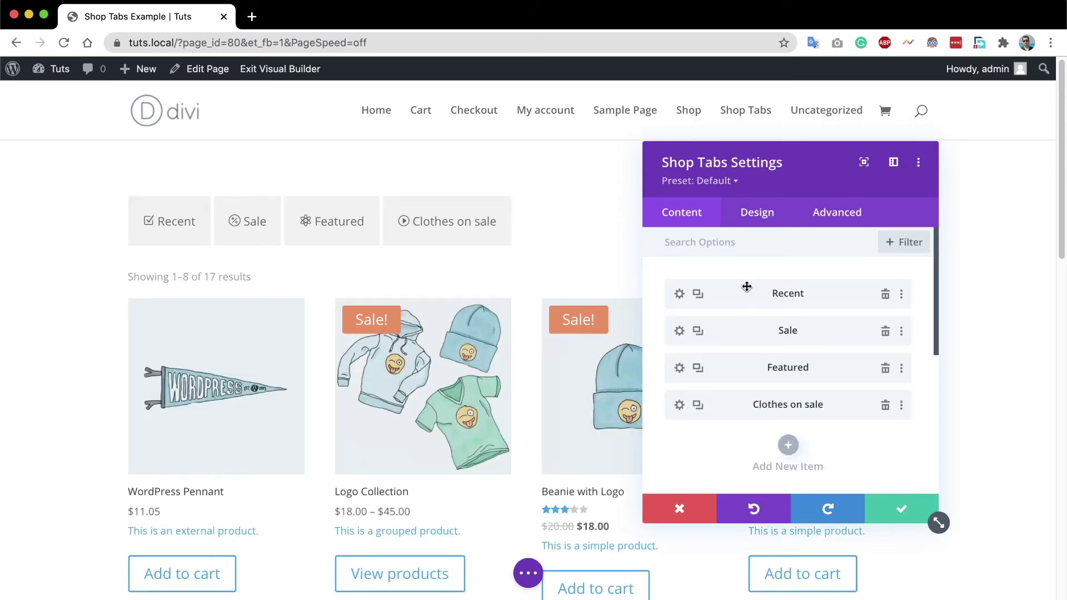
pyautogui.scroll(-2, 771, 367)
pyautogui.scroll(2, 771, 366)
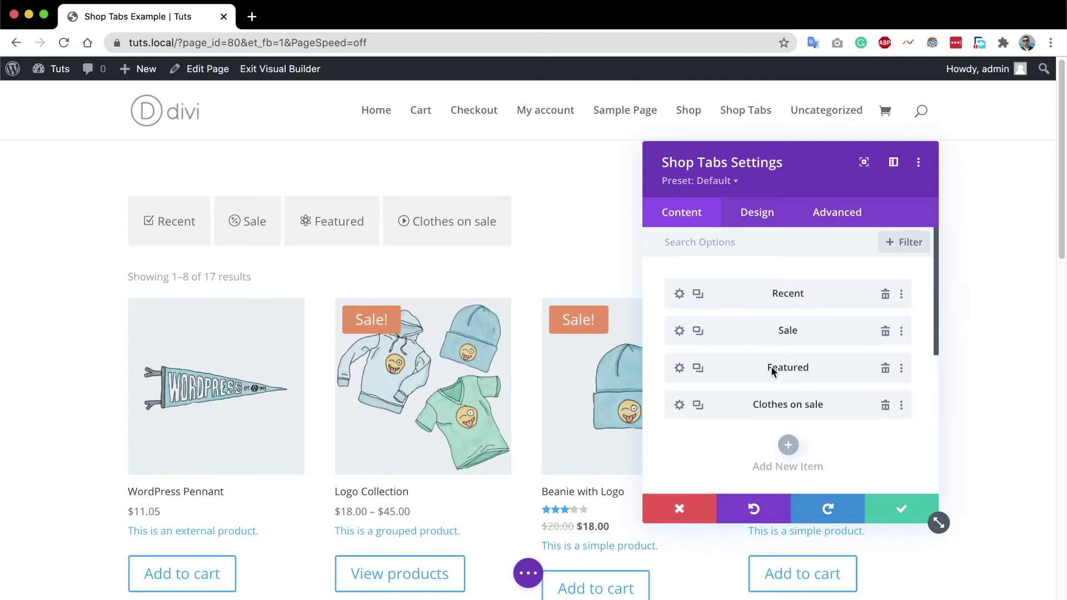
# Set the Shop Tabs module's text alignment to center and move the settings window aside to check the tabs and products.
pyautogui.click(751, 225)
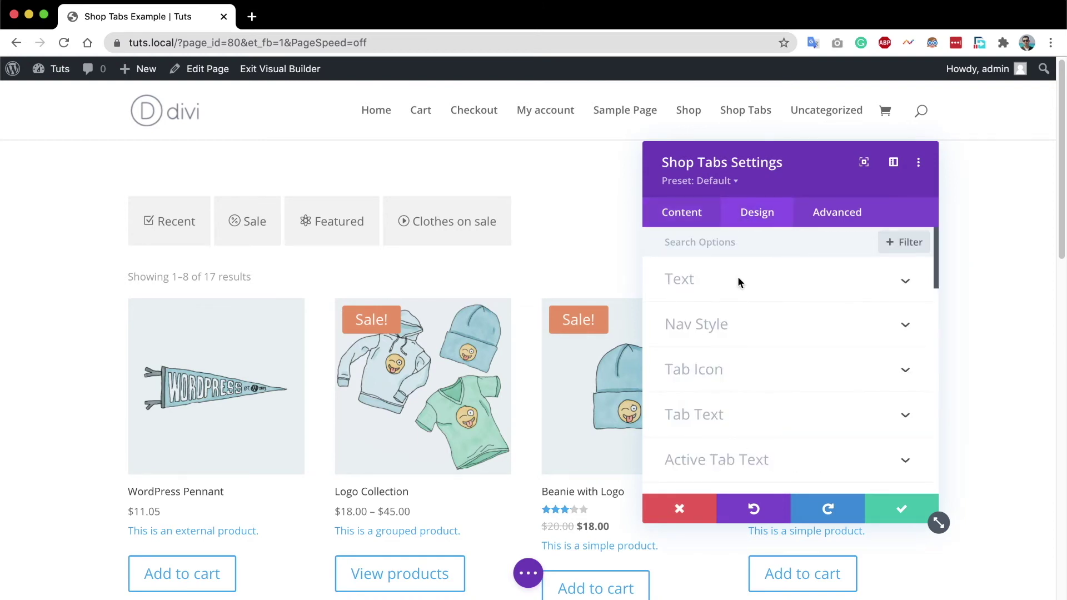
pyautogui.click(745, 293)
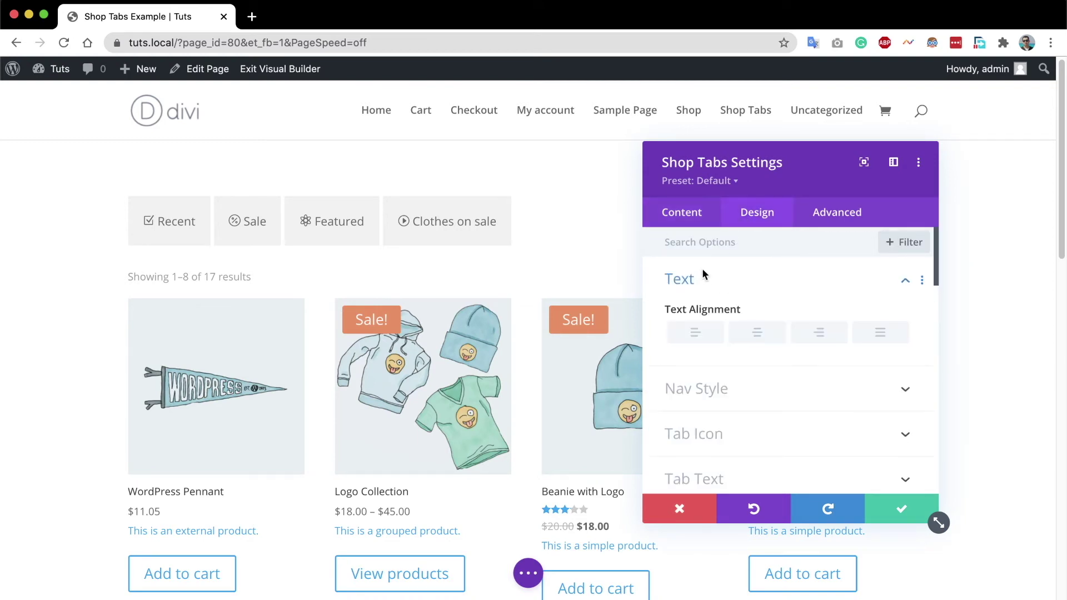
pyautogui.click(742, 333)
pyautogui.moveTo(755, 160); pyautogui.dragTo(1045, 172)
pyautogui.scroll(-3, 665, 332)
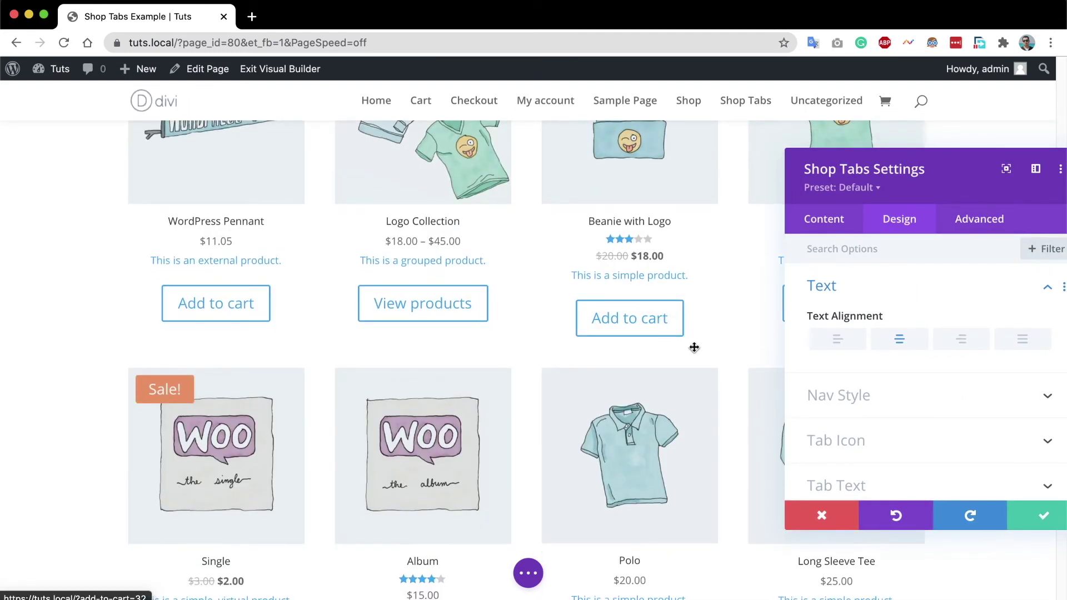
pyautogui.scroll(3, 712, 349)
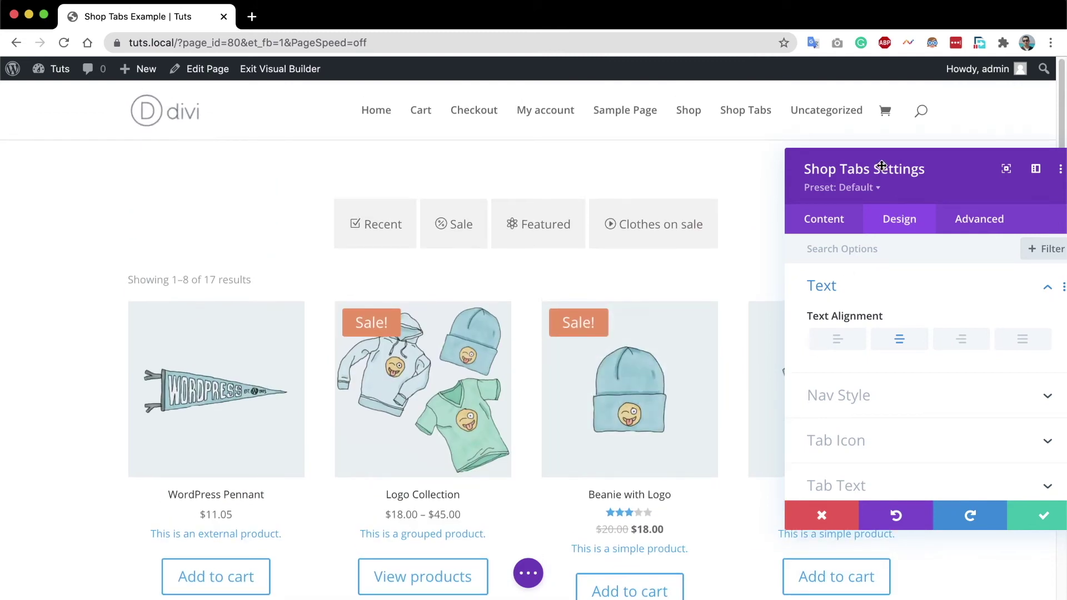
pyautogui.moveTo(882, 165); pyautogui.dragTo(815, 164)
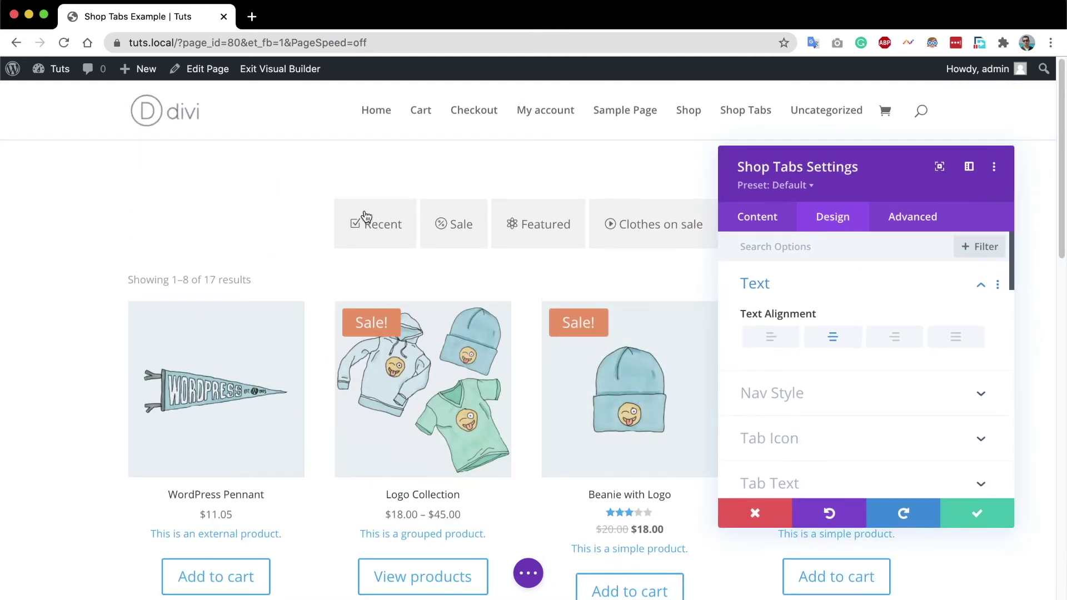
# Set the Nav Background color of the Shop Tabs module to light gray #d6d6d6.
pyautogui.click(764, 395)
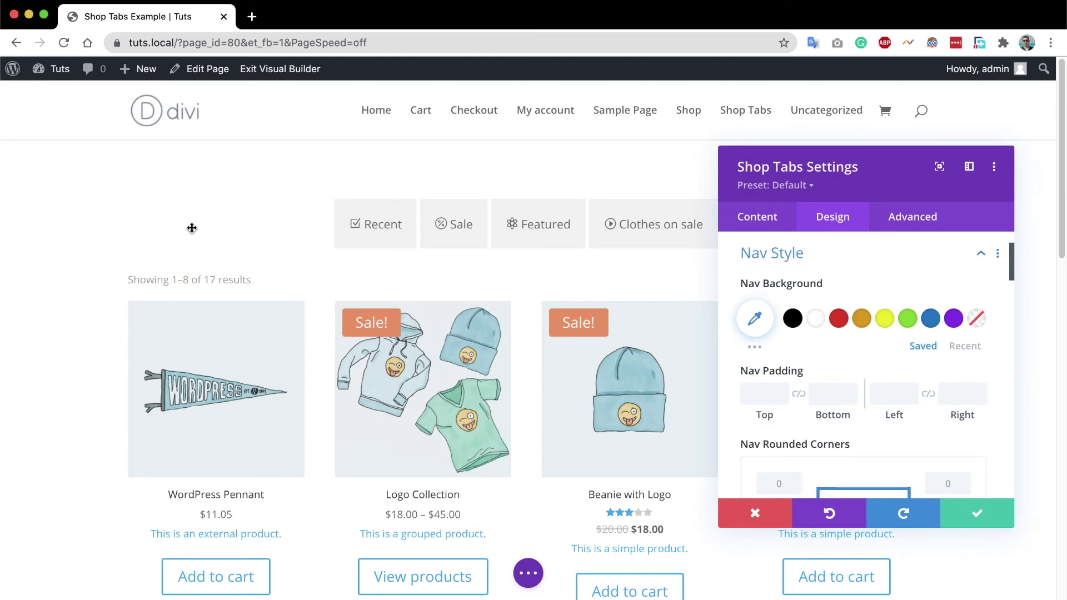
pyautogui.click(756, 319)
pyautogui.moveTo(745, 346); pyautogui.dragTo(734, 329)
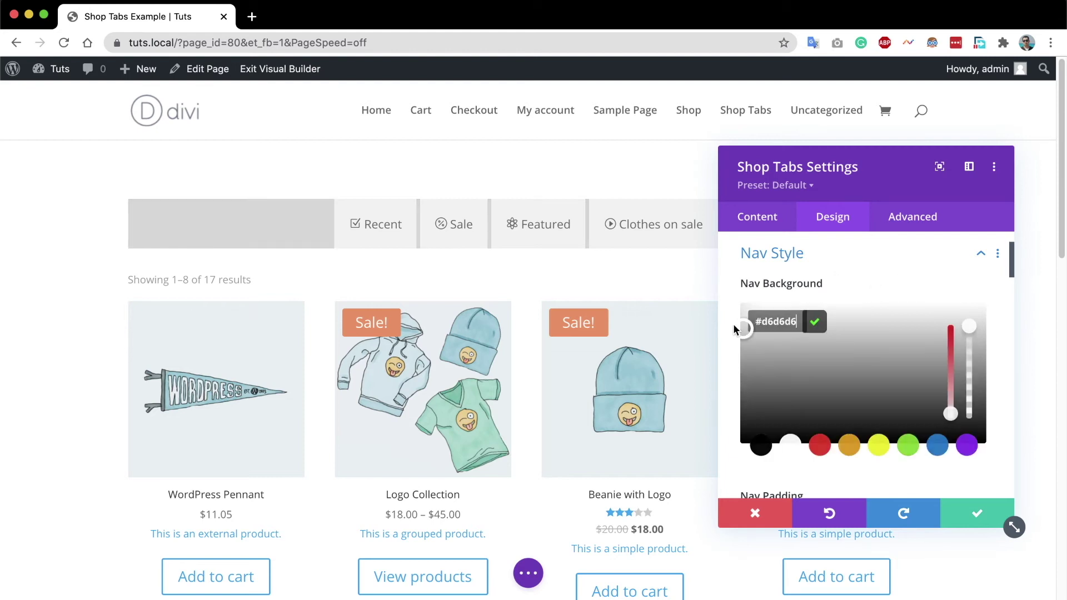
pyautogui.click(733, 327)
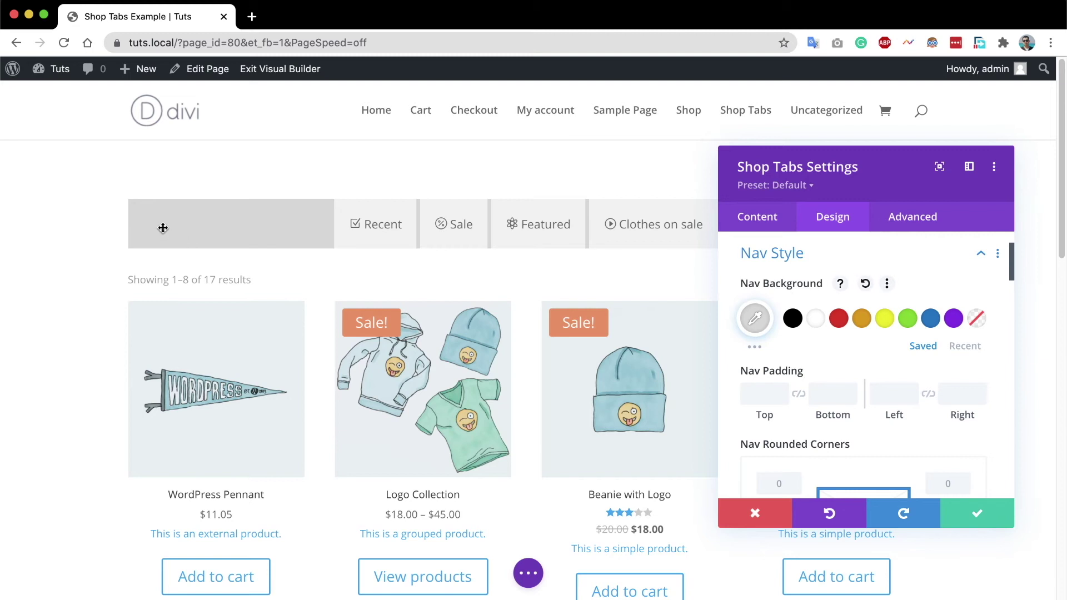
# Set the nav padding to 10px on all four sides and round all nav corners to 62px.
pyautogui.scroll(-1, 835, 359)
pyautogui.scroll(-1, 831, 355)
pyautogui.click(762, 370)
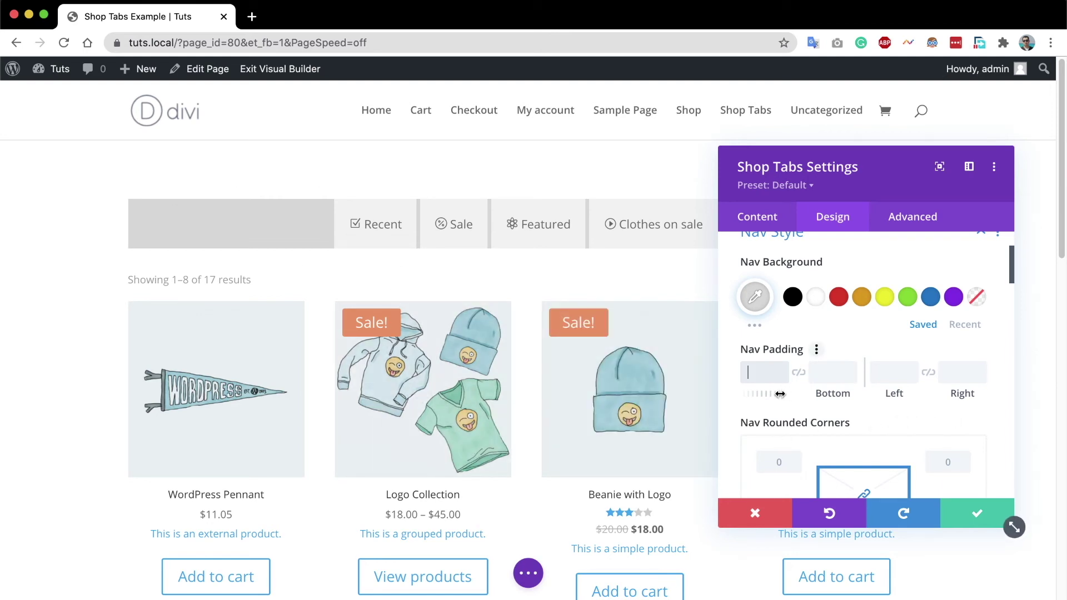
pyautogui.click(799, 371)
pyautogui.click(885, 376)
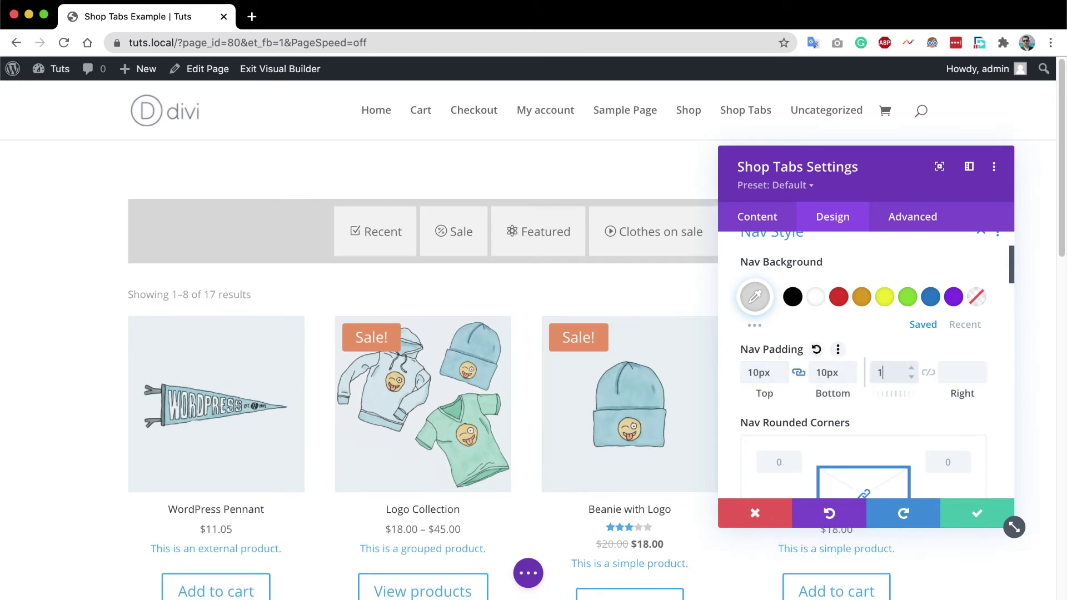
pyautogui.write('10')
pyautogui.click(928, 372)
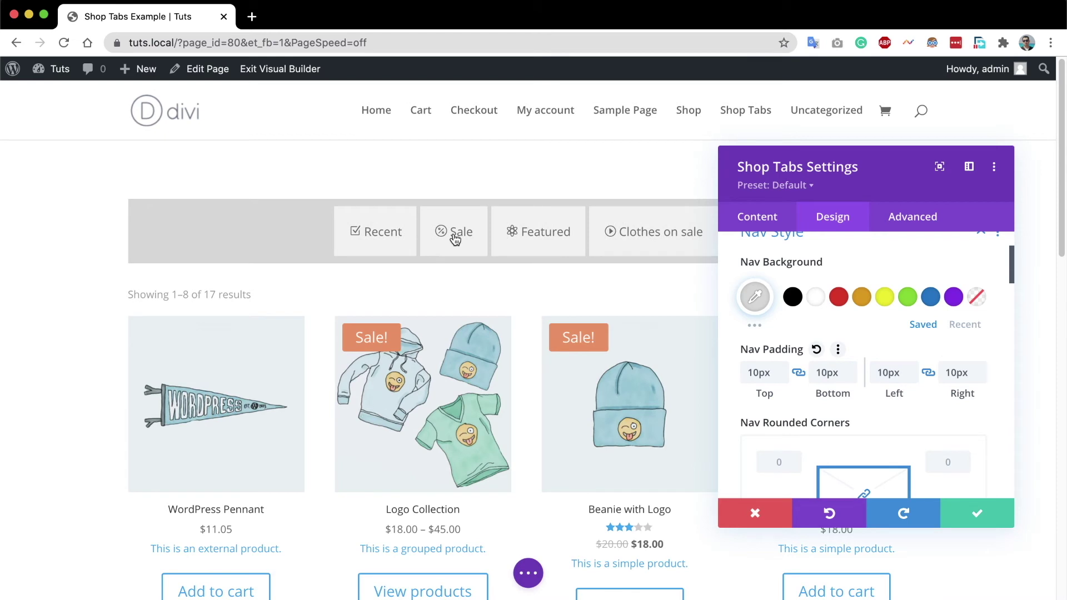
pyautogui.scroll(-2, 867, 389)
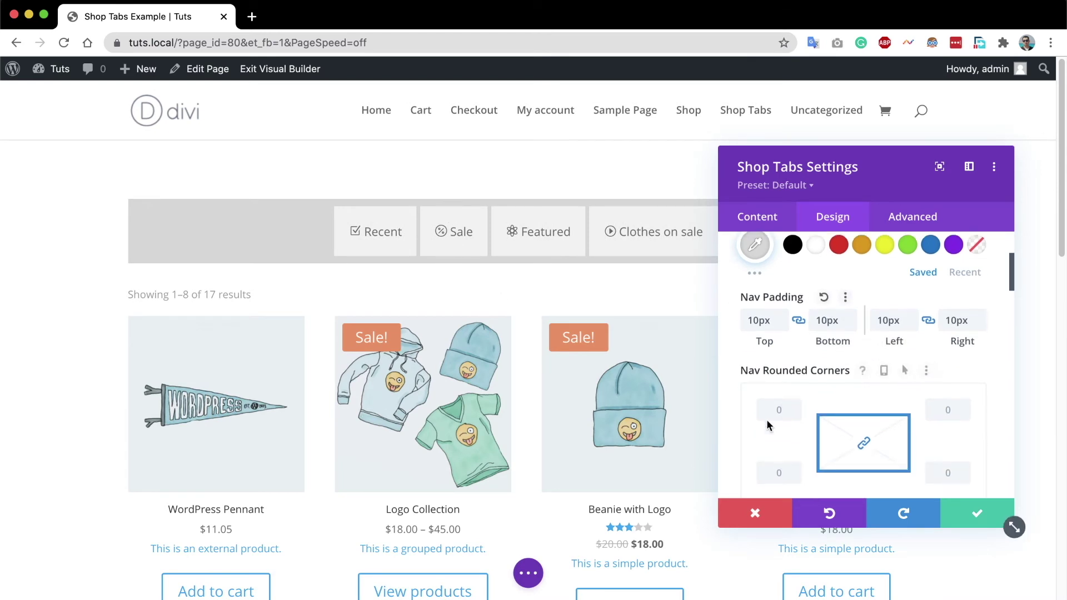
pyautogui.moveTo(790, 415); pyautogui.dragTo(796, 416)
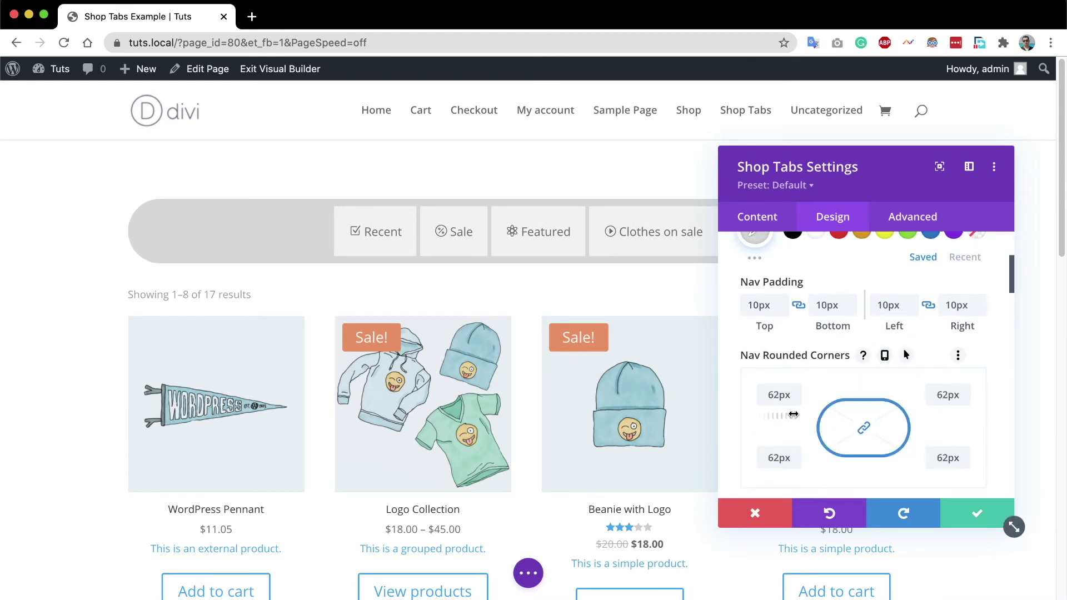
# Adjust the Nav Border Width to give the tab navigation bar a thin border on all sides.
pyautogui.scroll(-4, 779, 420)
pyautogui.scroll(-4, 779, 420)
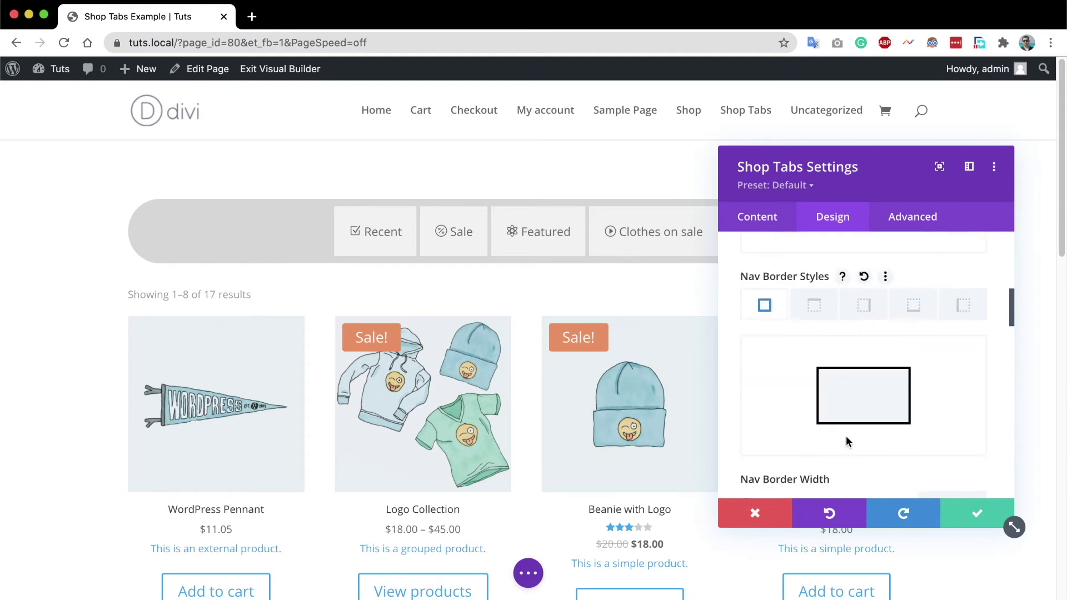
pyautogui.click(979, 392)
pyautogui.click(979, 393)
pyautogui.click(979, 392)
pyautogui.click(978, 392)
pyautogui.click(980, 403)
pyautogui.click(980, 403)
pyautogui.click(980, 403)
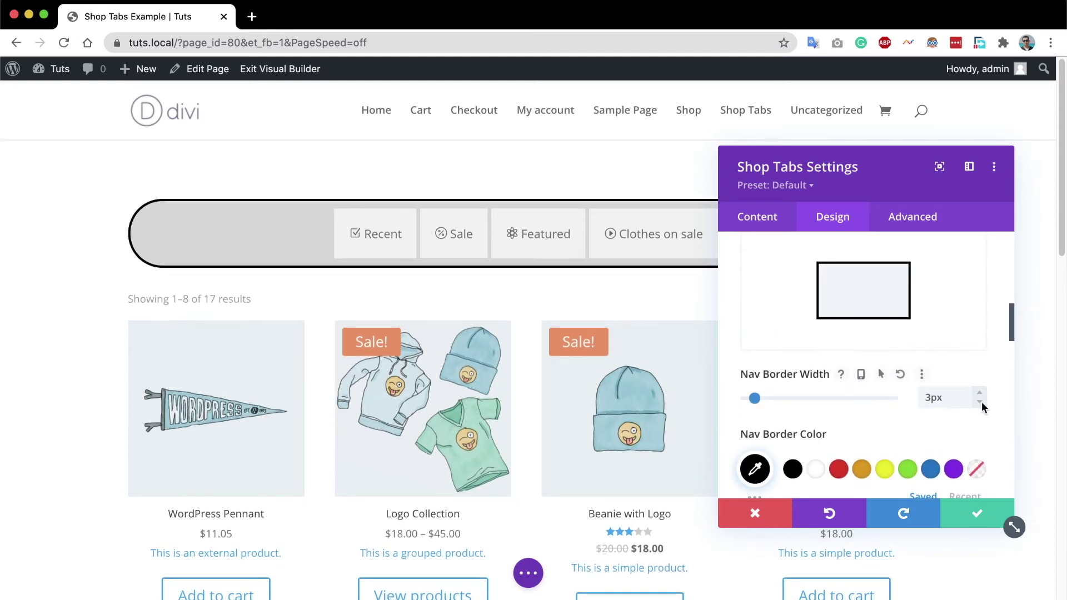
# Set the Tab Icon Position to Above Title and align the tab icons left.
pyautogui.scroll(-5, 821, 412)
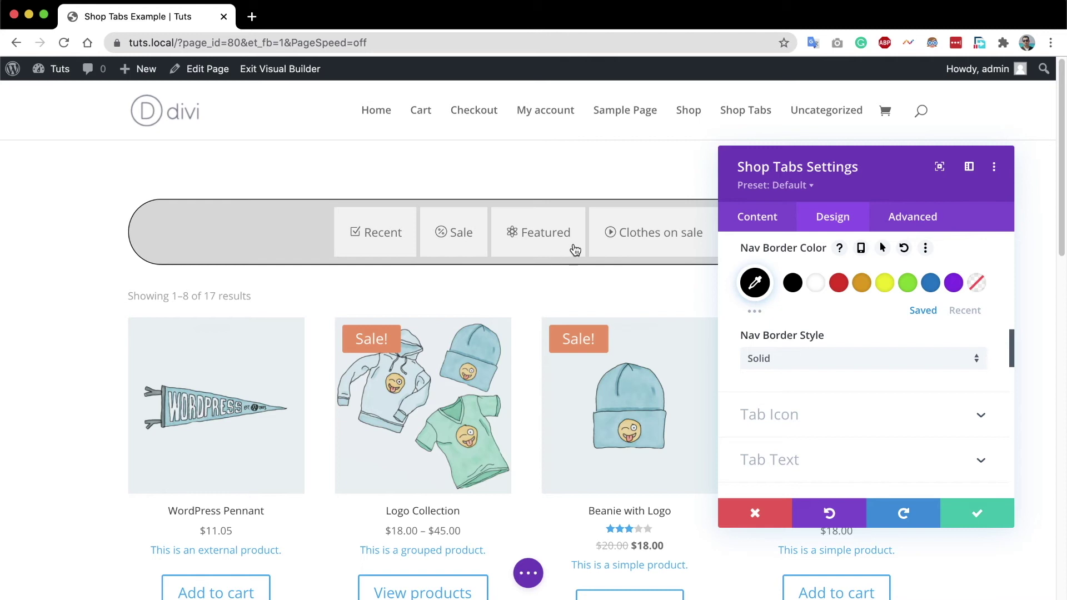
pyautogui.click(772, 414)
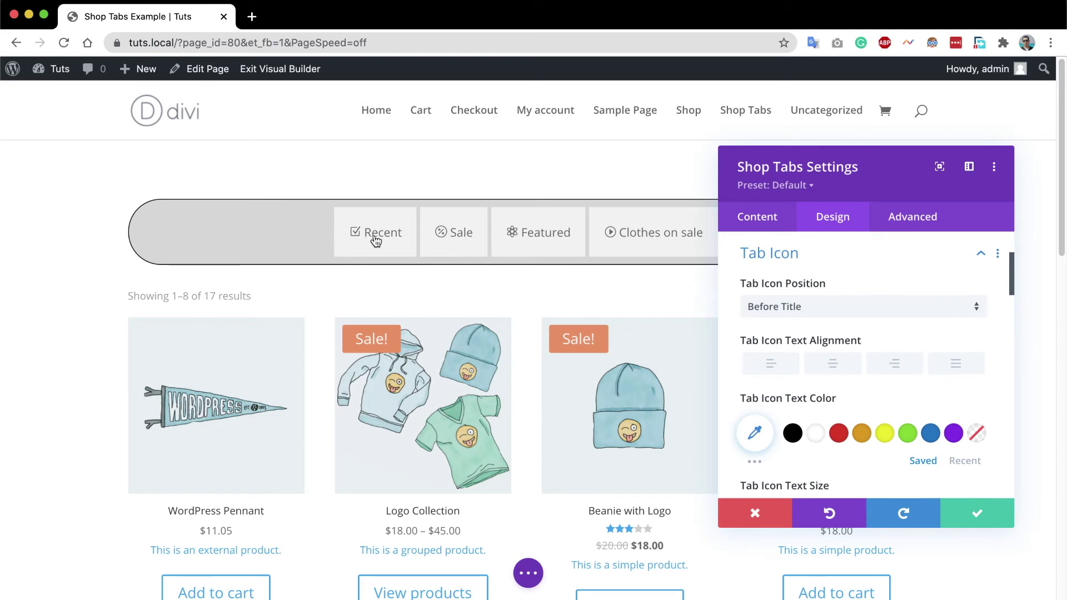
pyautogui.click(802, 309)
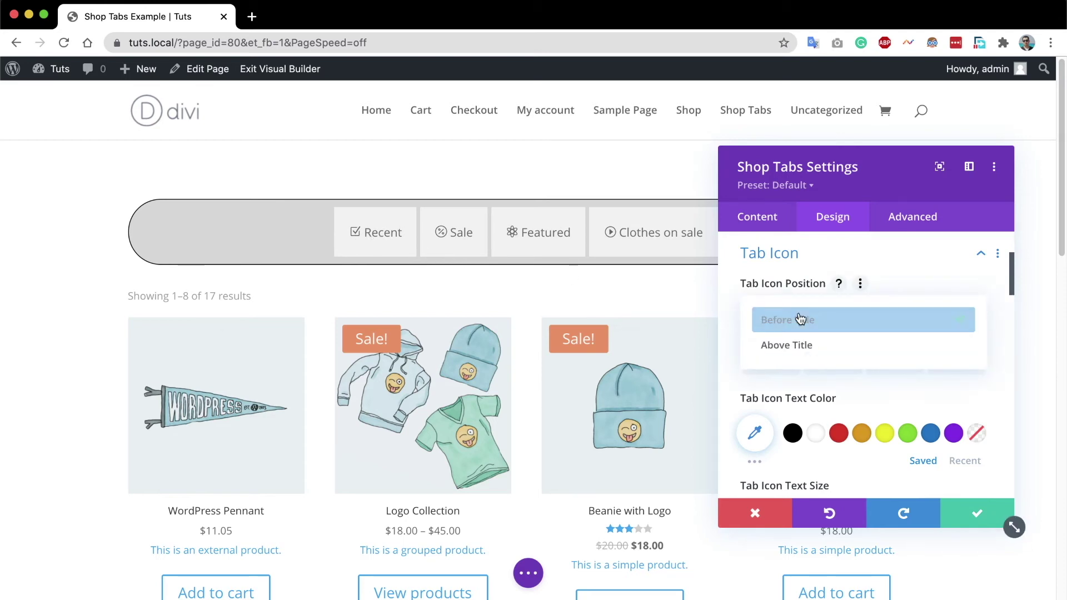
pyautogui.click(791, 350)
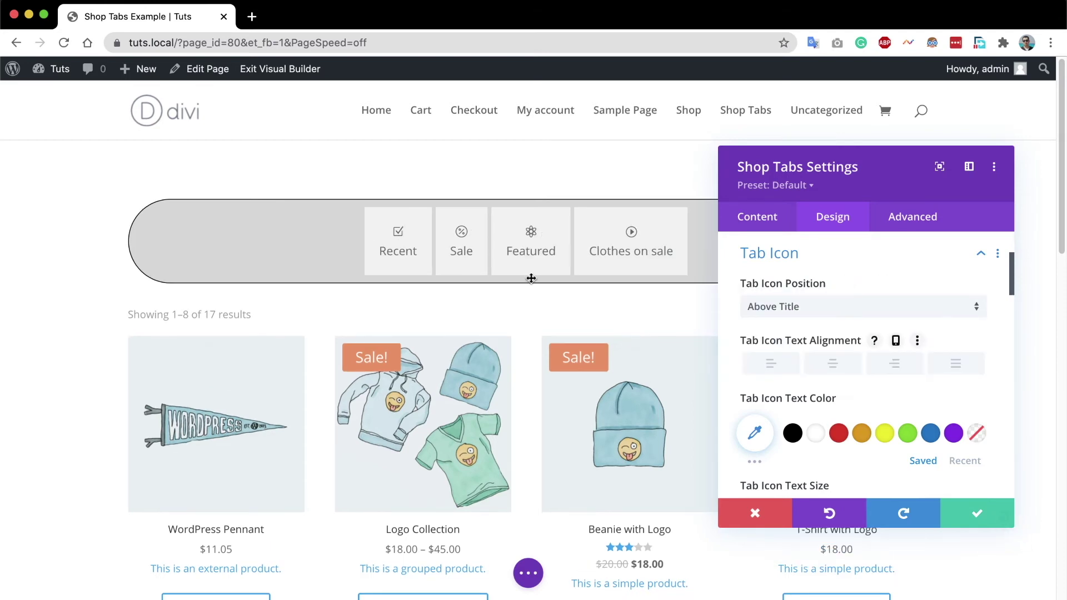
pyautogui.click(889, 364)
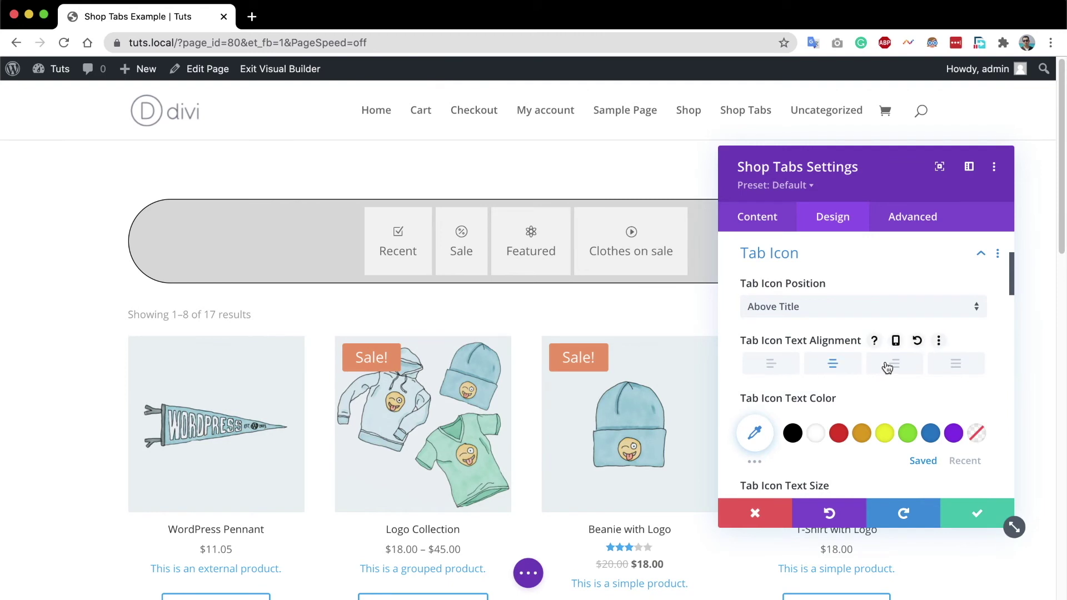
pyautogui.click(781, 370)
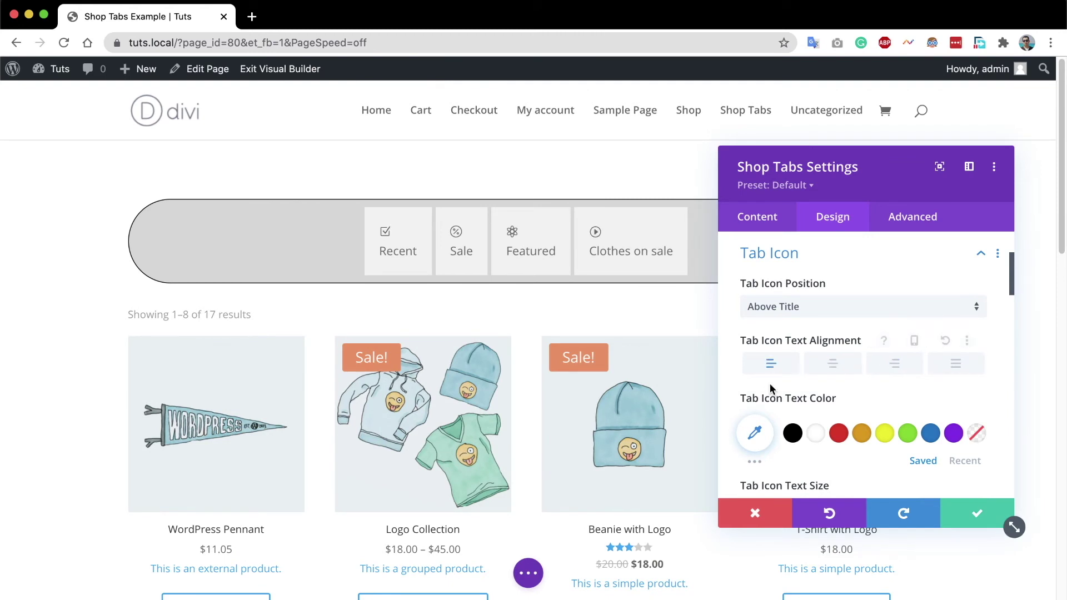
# Color the tab icons red and set the Tab Icon Text Size to 17px.
pyautogui.scroll(-3, 769, 383)
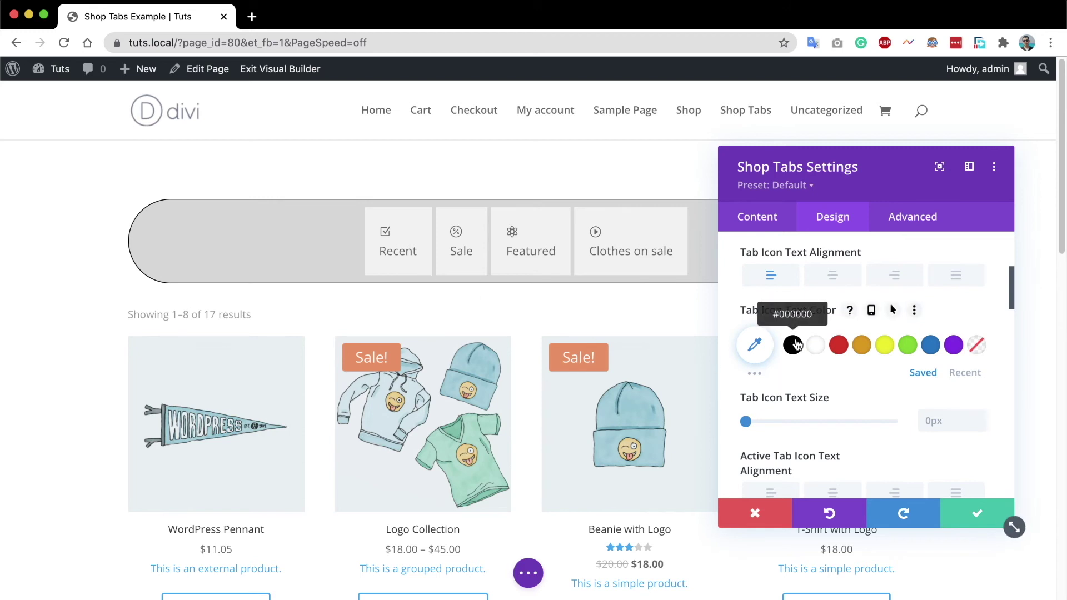
pyautogui.click(839, 345)
pyautogui.scroll(-2, 825, 368)
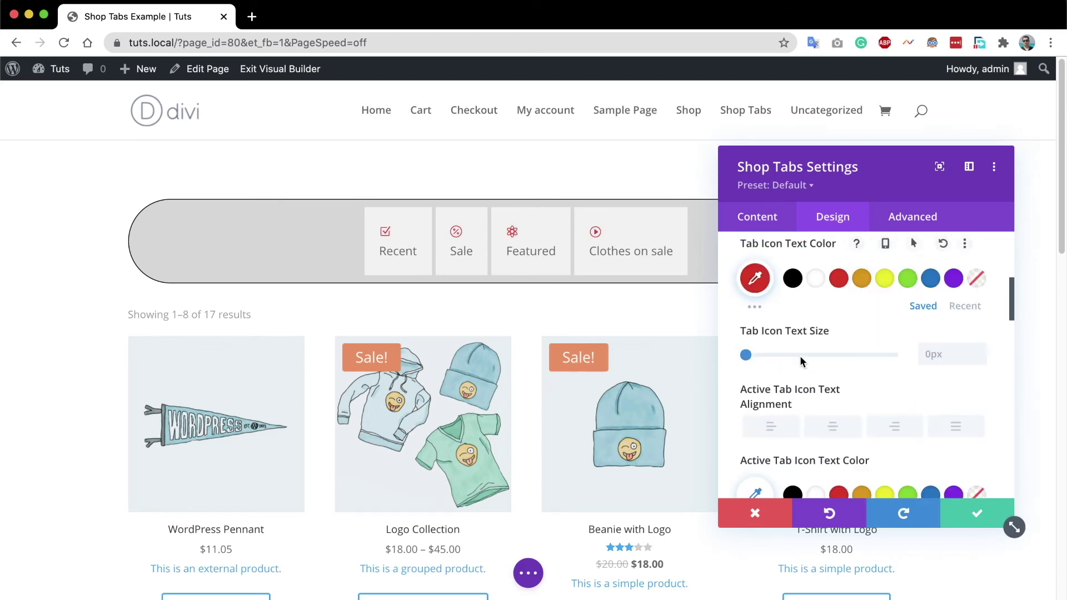
pyautogui.moveTo(745, 357); pyautogui.dragTo(769, 358)
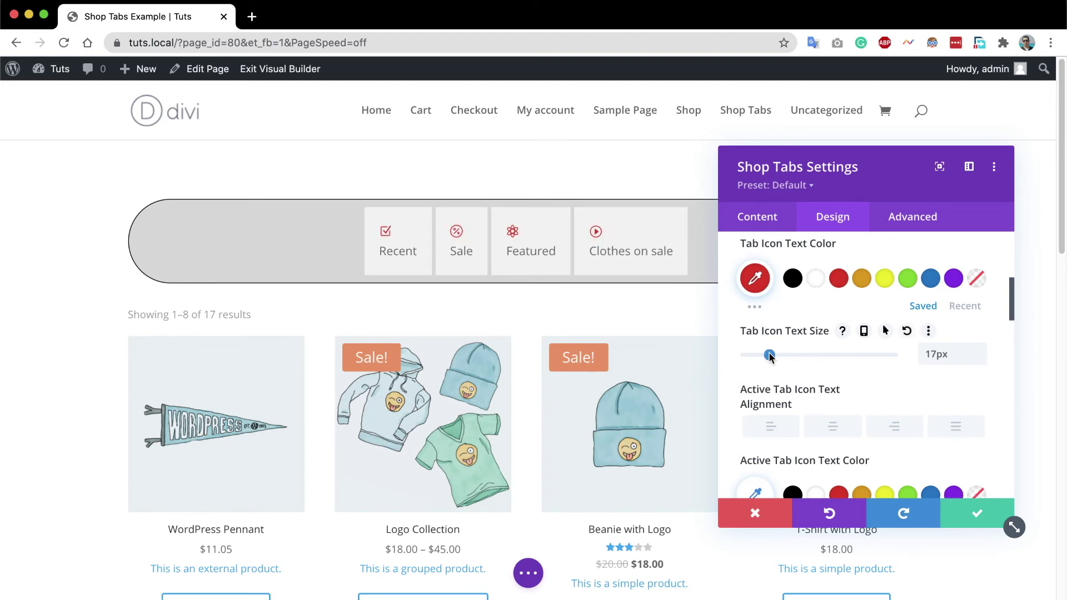
# Set the Active Tab Icon Text Color to black.
pyautogui.scroll(-2, 805, 385)
pyautogui.scroll(-1, 802, 381)
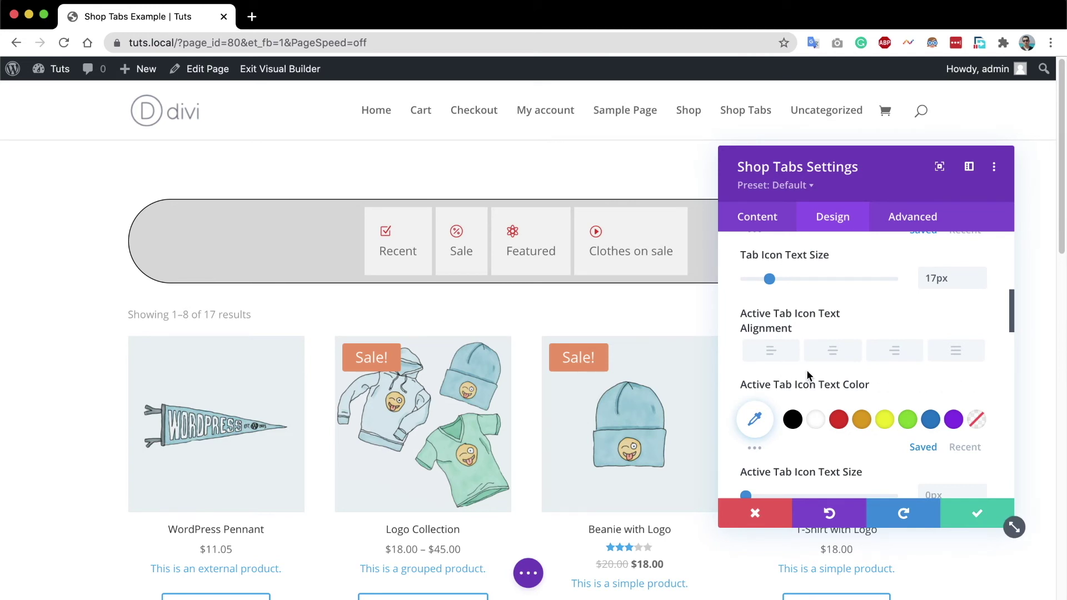
pyautogui.scroll(-1, 806, 369)
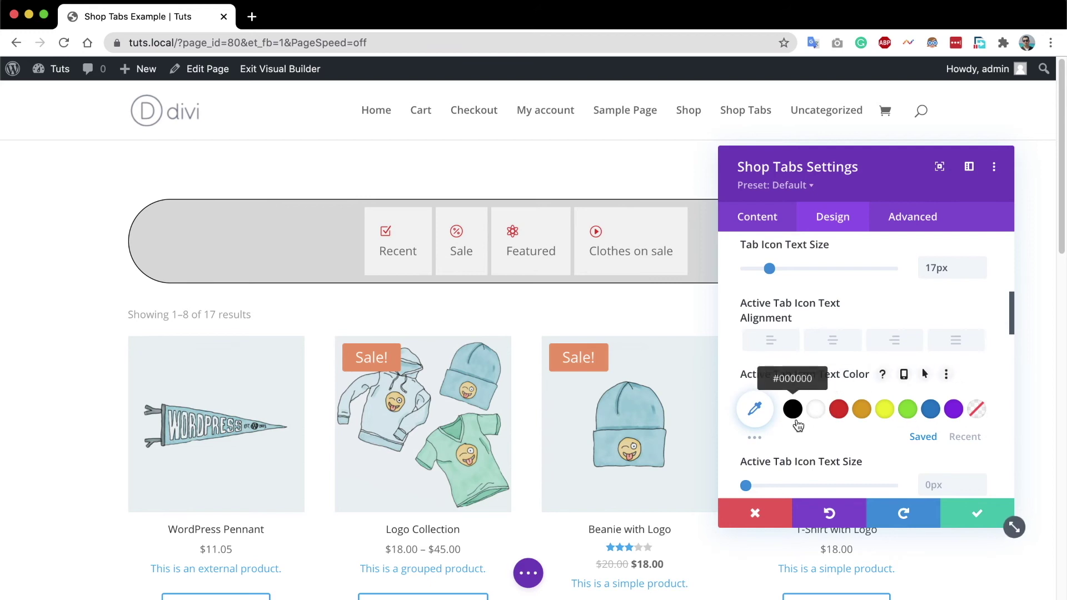
pyautogui.click(795, 420)
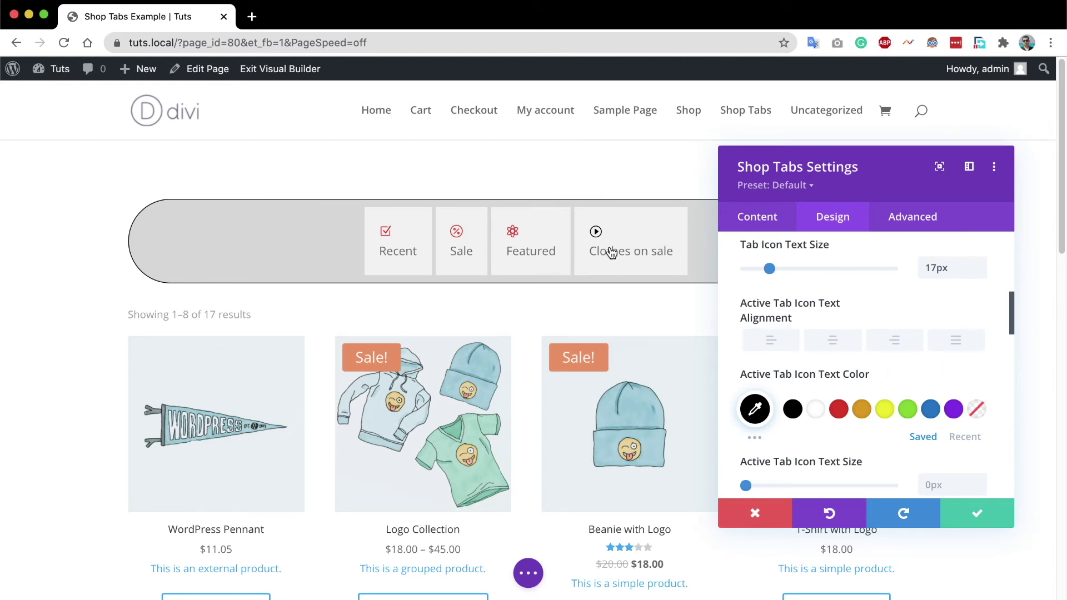
# Switch between the Recent, Sale and Featured tabs to check the active icon color, finishing on Recent.
pyautogui.click(420, 249)
pyautogui.click(466, 243)
pyautogui.click(513, 239)
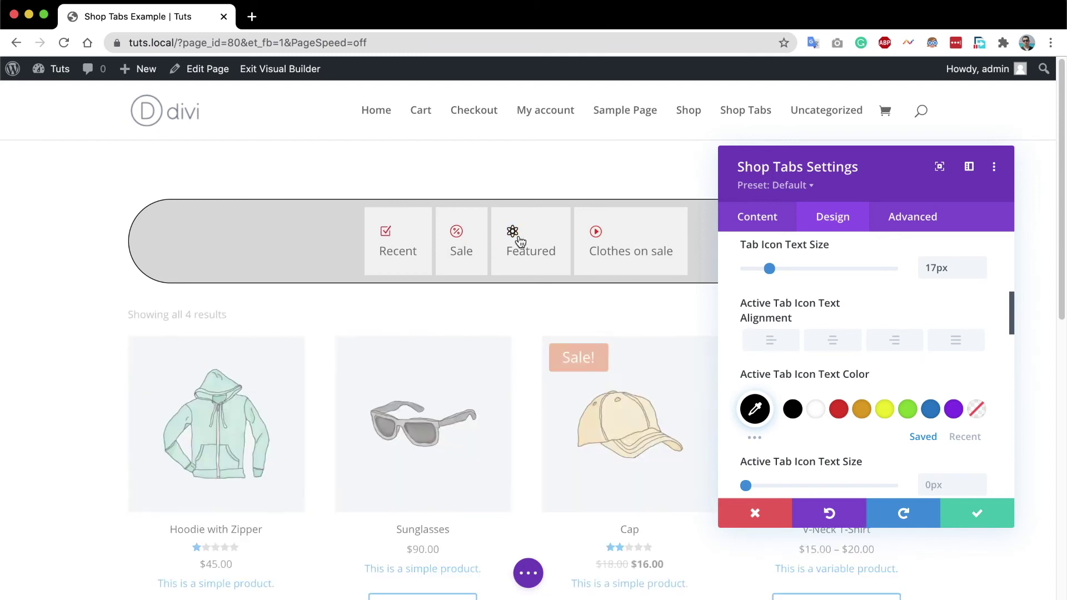
pyautogui.click(389, 242)
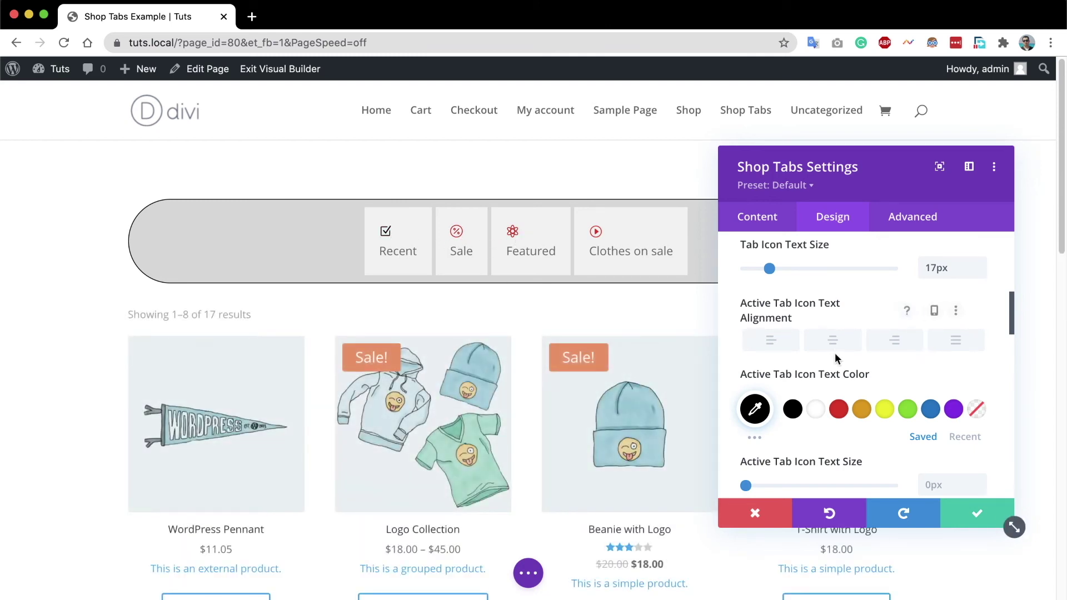
# Open the Tab Text settings and make the Tab Background white.
pyautogui.scroll(-3, 836, 356)
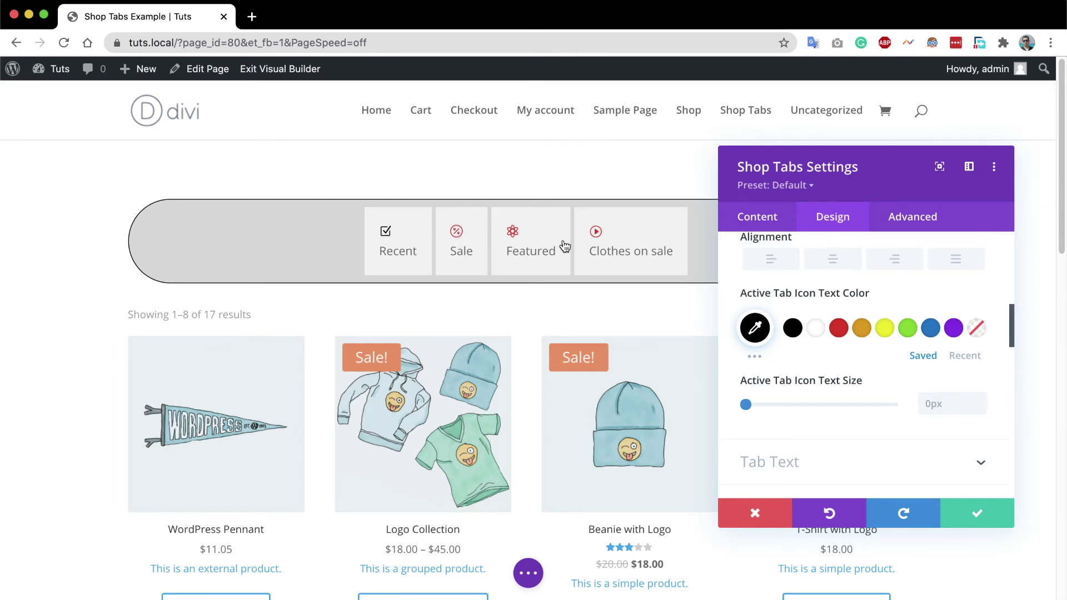
pyautogui.scroll(-1, 849, 383)
pyautogui.scroll(-1, 849, 383)
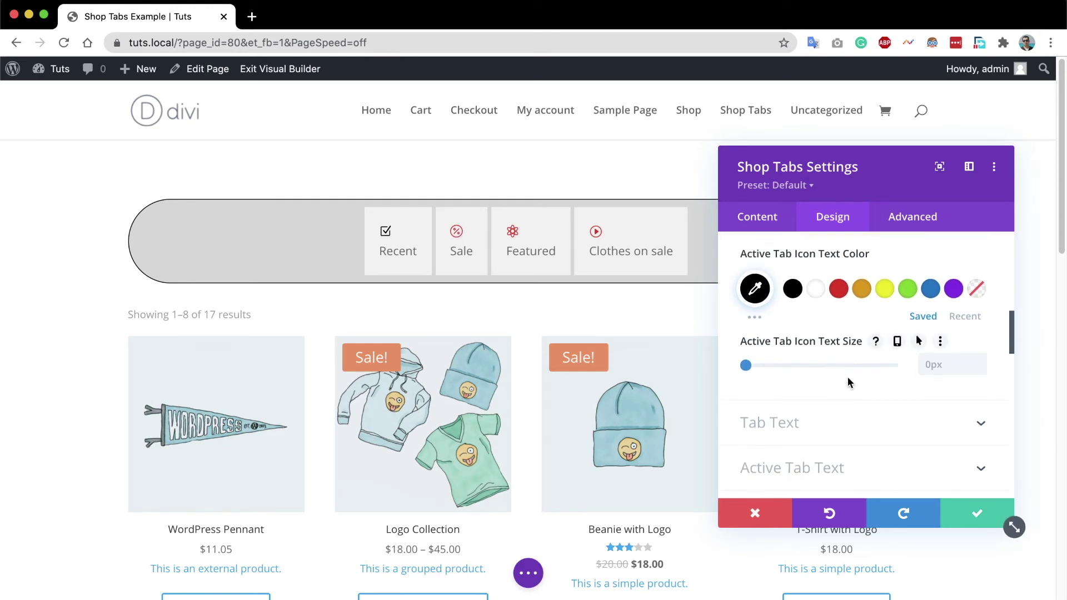
pyautogui.scroll(-1, 797, 398)
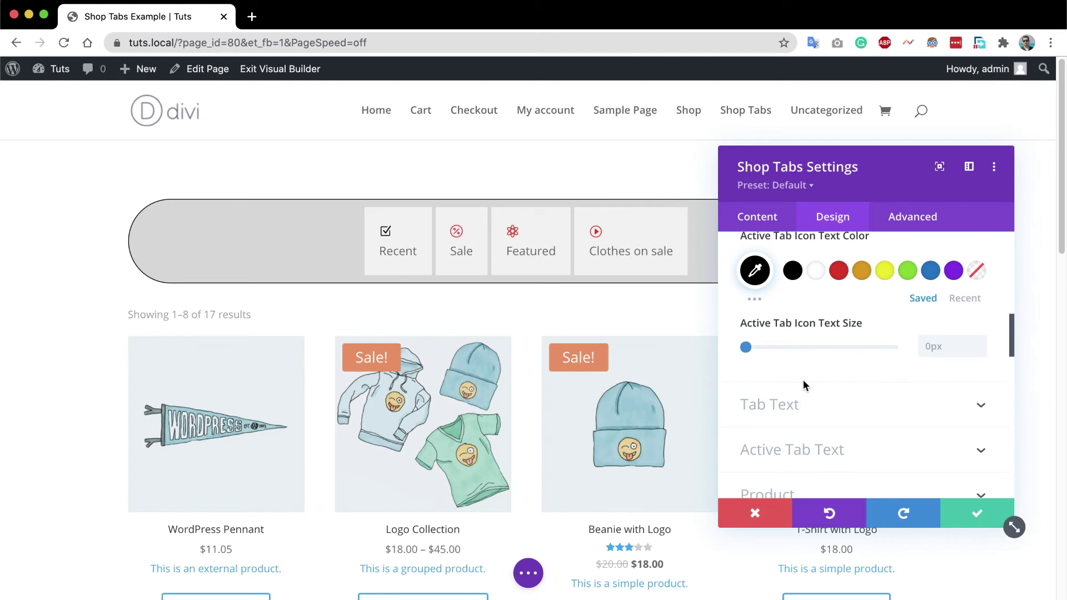
pyautogui.scroll(-1, 806, 386)
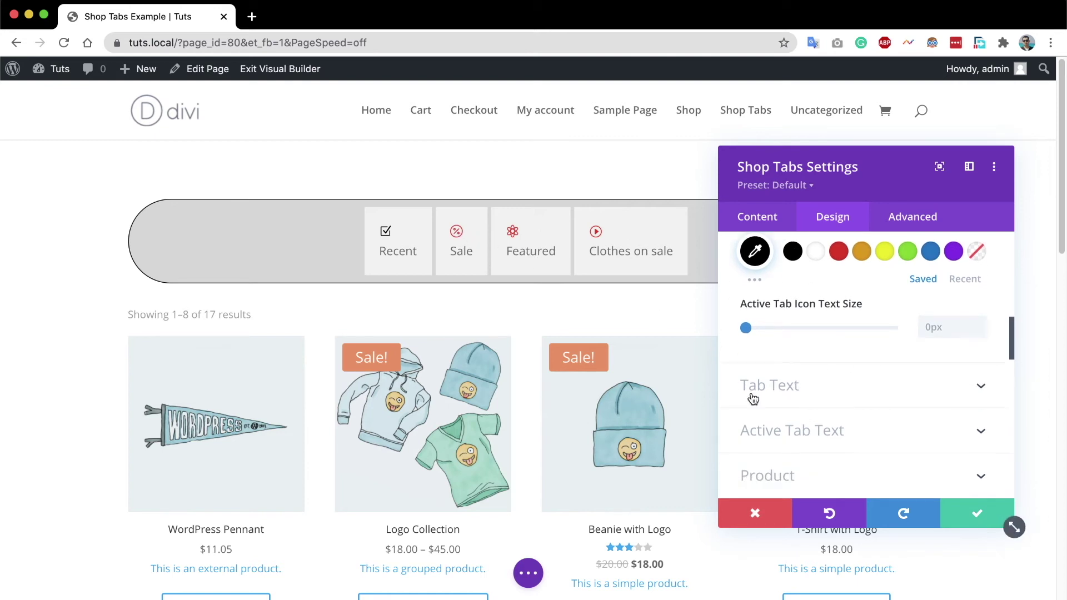
pyautogui.click(802, 389)
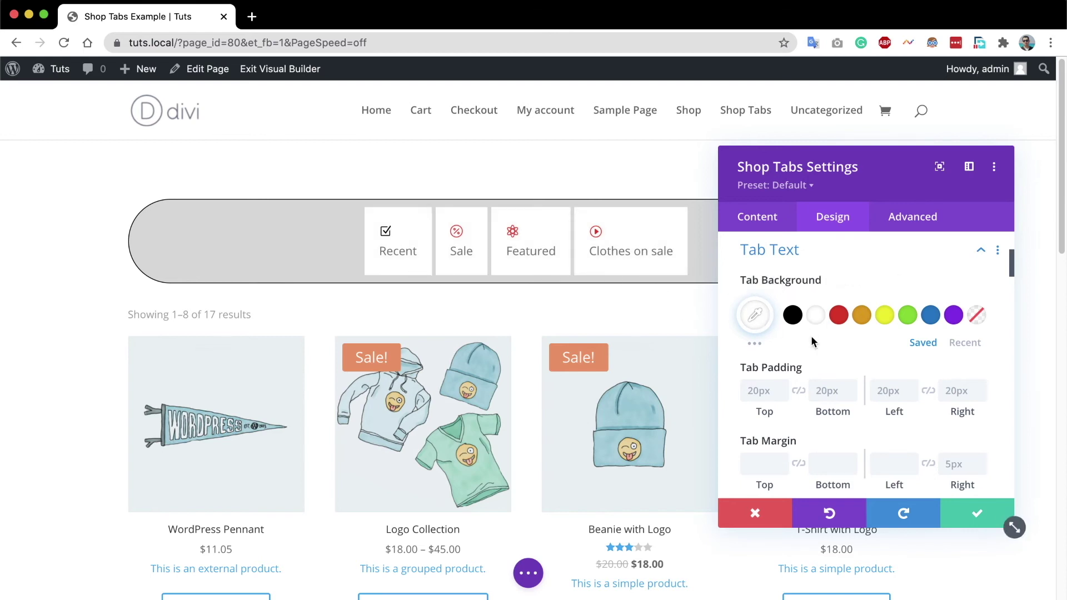
# Try a right Tab Margin of 0px, and restore the default margin.
pyautogui.scroll(-1, 812, 342)
pyautogui.scroll(-1, 800, 348)
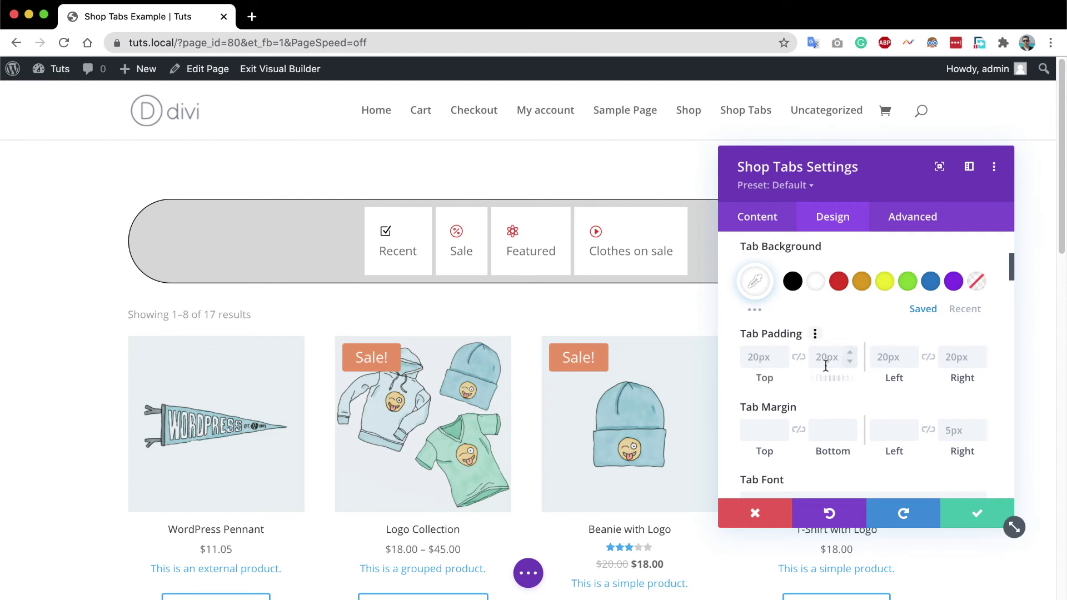
pyautogui.scroll(-3, 823, 362)
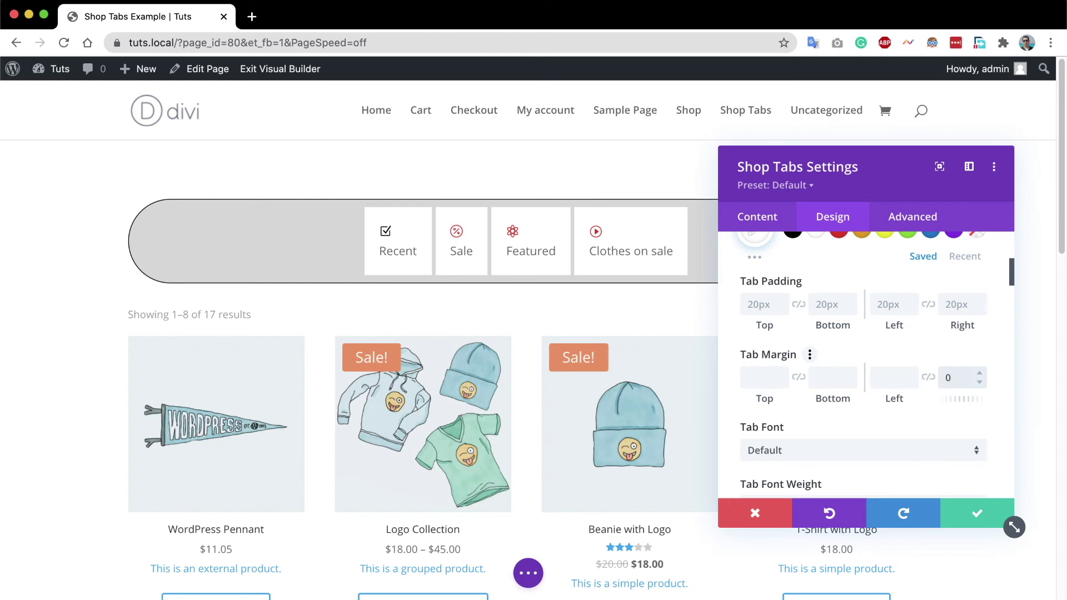
pyautogui.write('px')
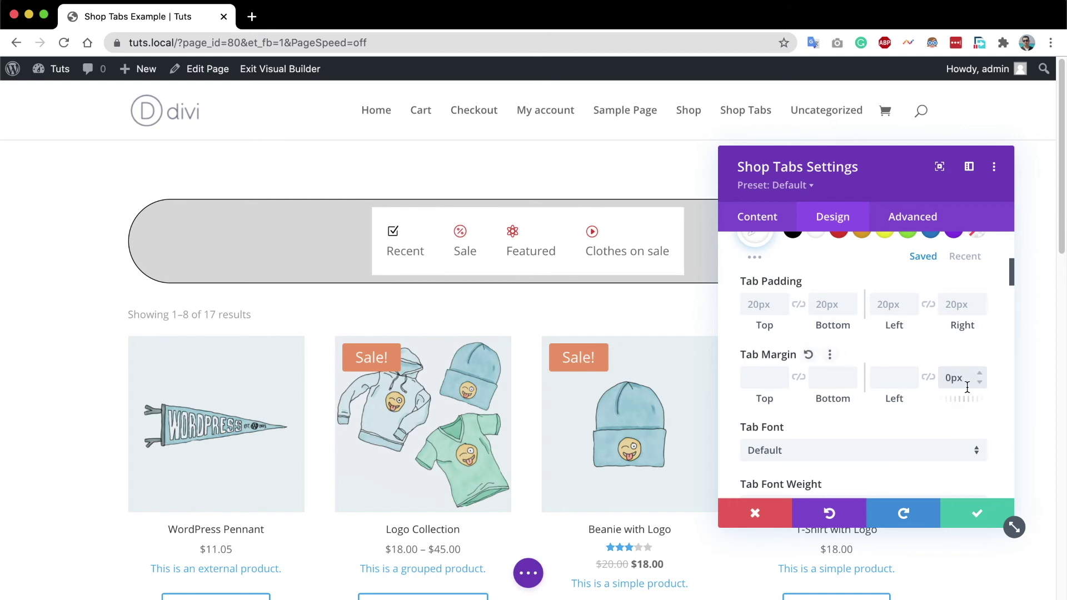
pyautogui.doubleClick(965, 379)
# Color the tab text red and set the Tab Text Size to 18px.
pyautogui.scroll(-3, 869, 347)
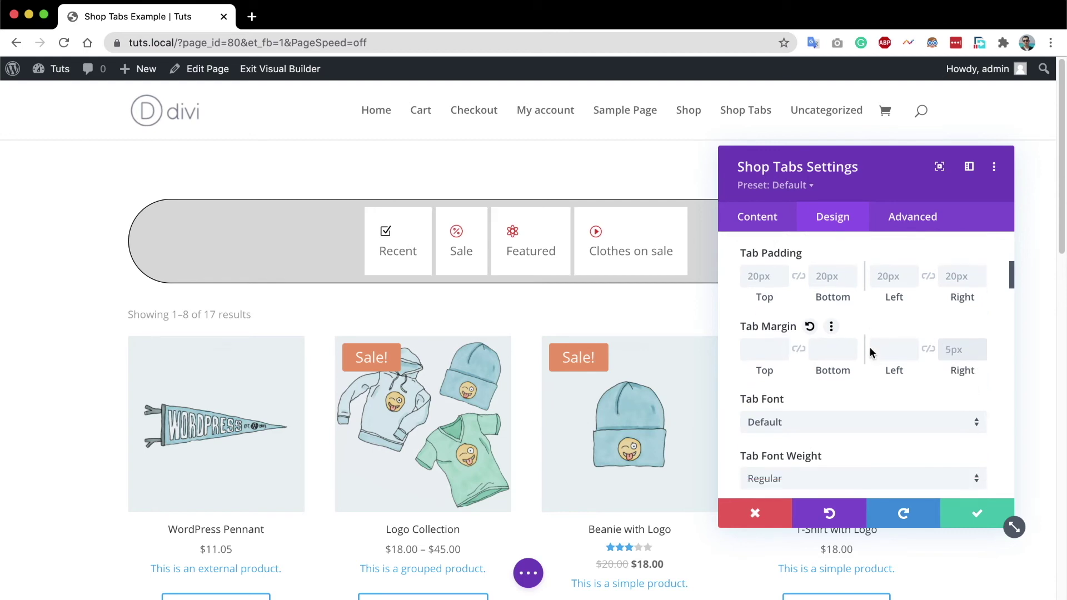
pyautogui.scroll(-2, 849, 350)
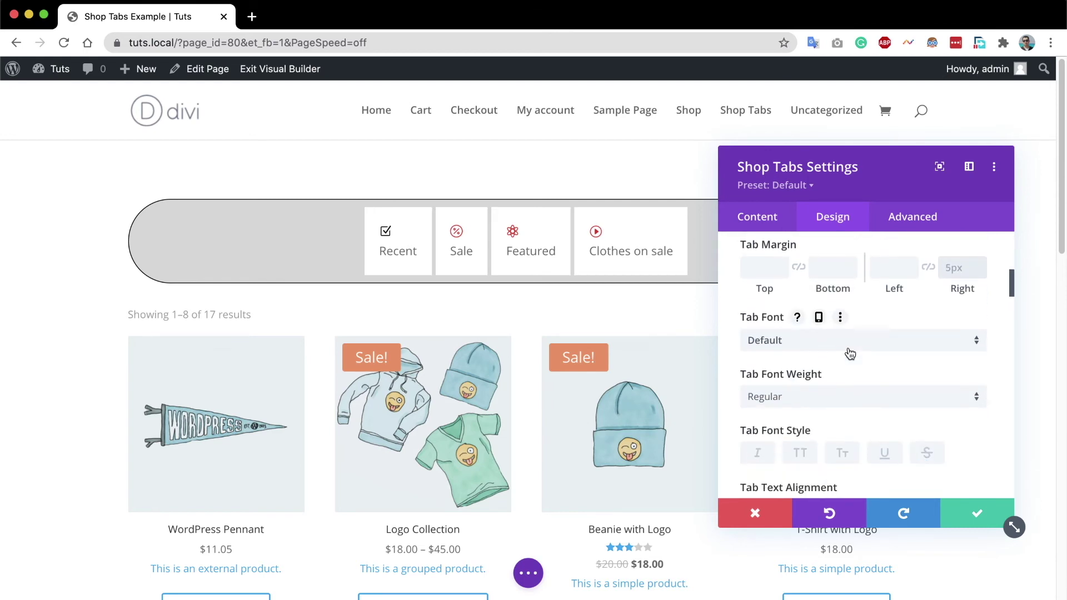
pyautogui.scroll(-3, 791, 339)
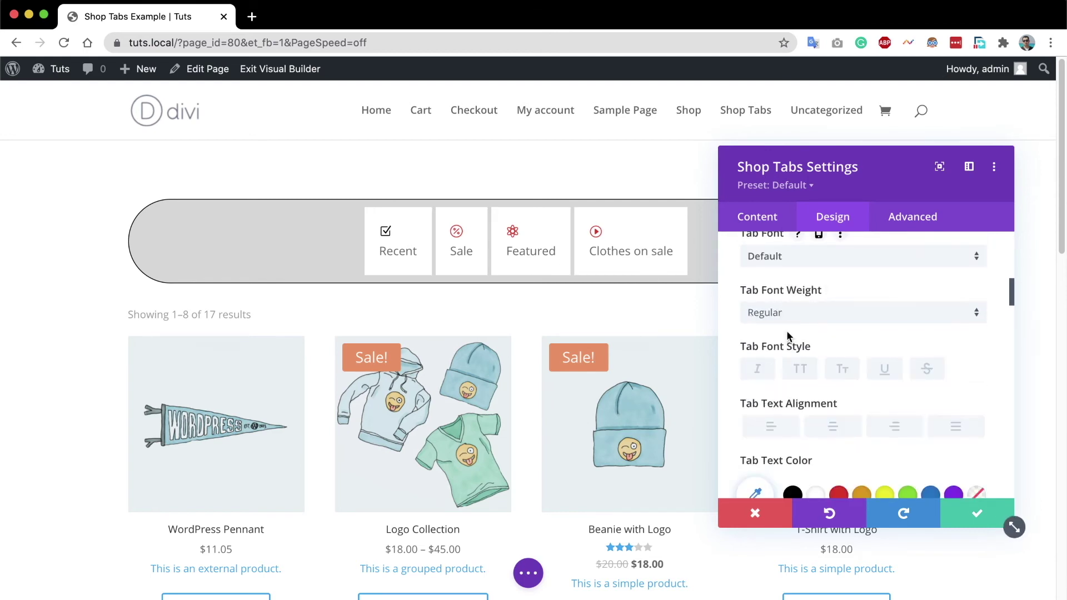
pyautogui.scroll(-1, 803, 334)
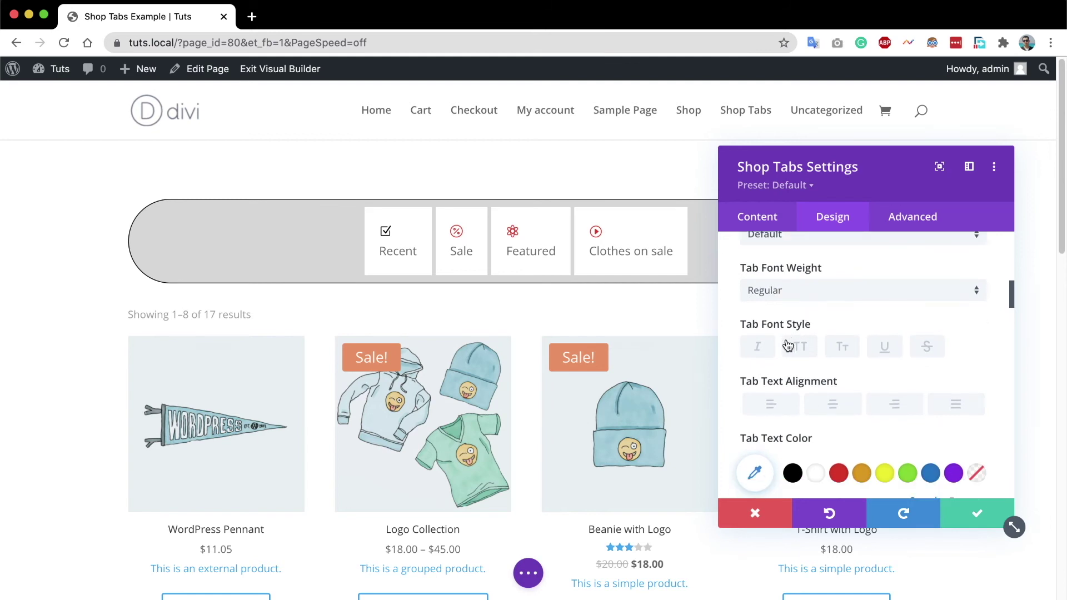
pyautogui.scroll(-2, 784, 345)
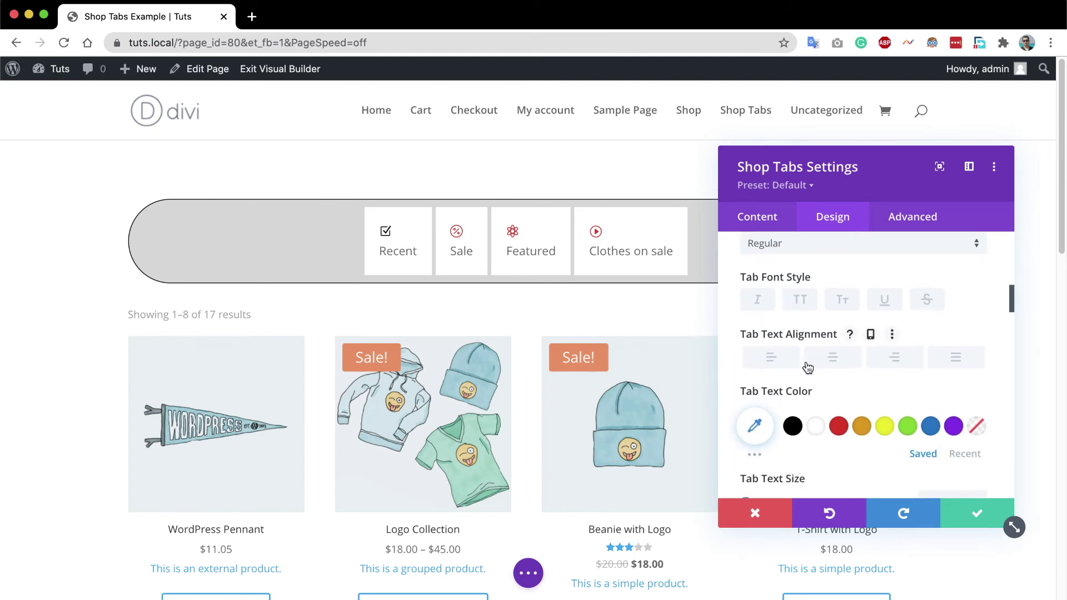
pyautogui.scroll(-1, 823, 360)
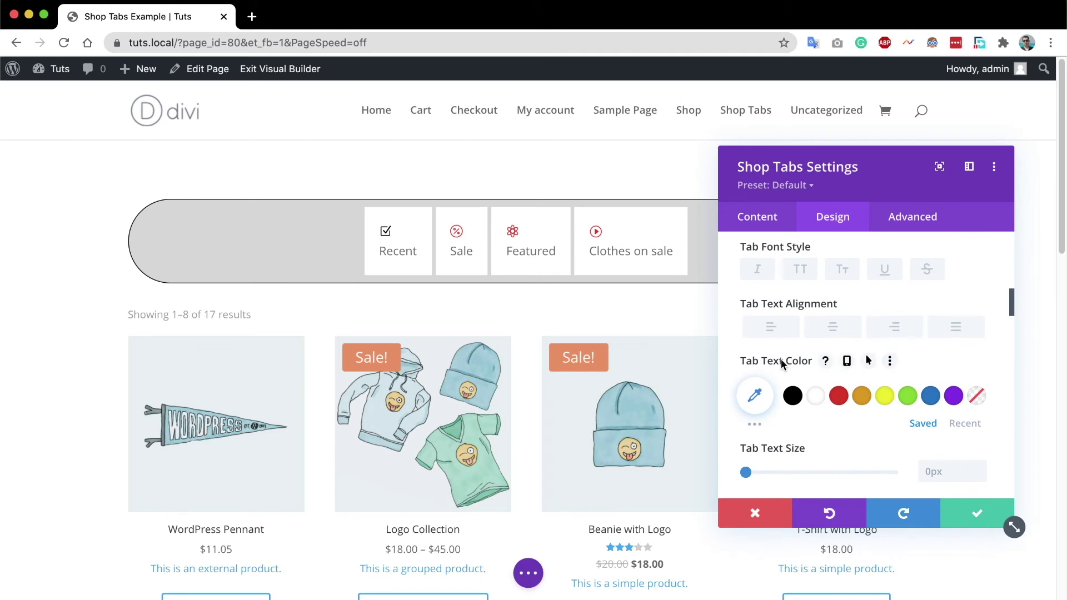
pyautogui.click(839, 396)
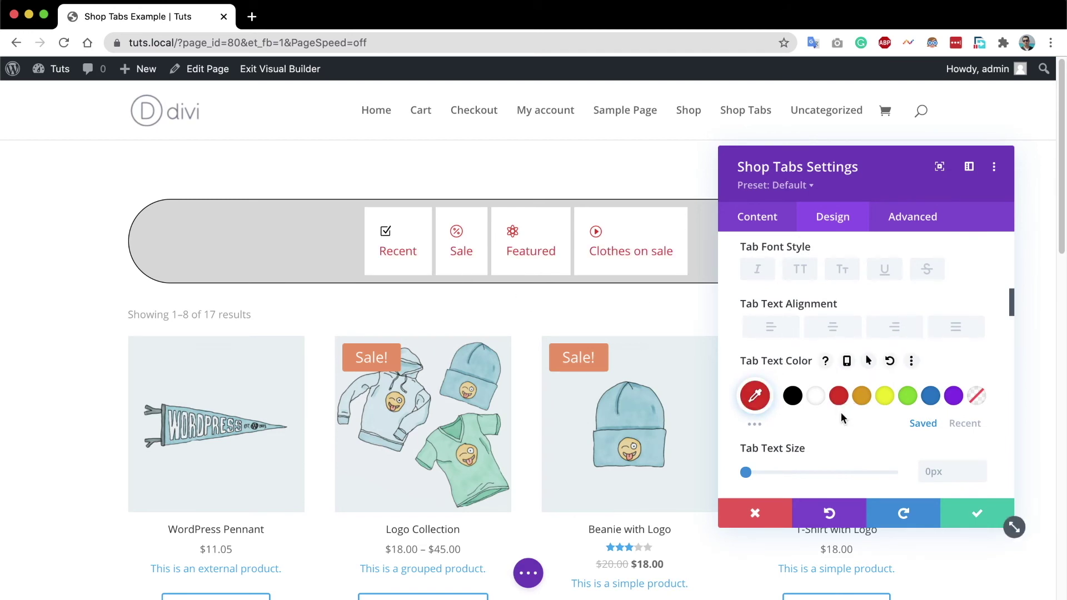
pyautogui.scroll(-2, 851, 410)
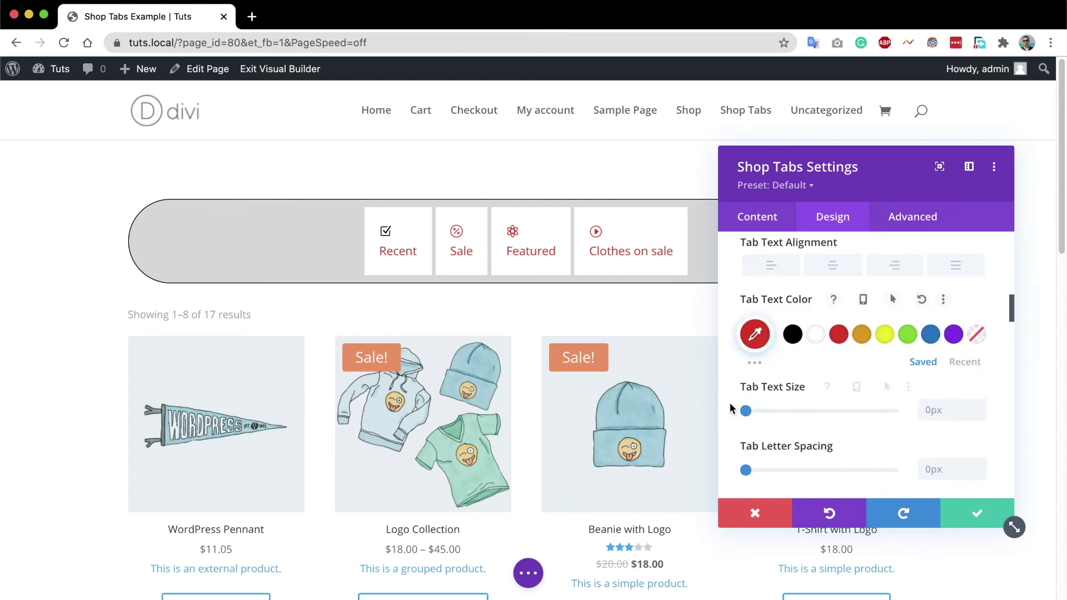
pyautogui.moveTo(747, 412); pyautogui.dragTo(772, 414)
# Round all four corners of the tabs to 12px.
pyautogui.scroll(-3, 834, 428)
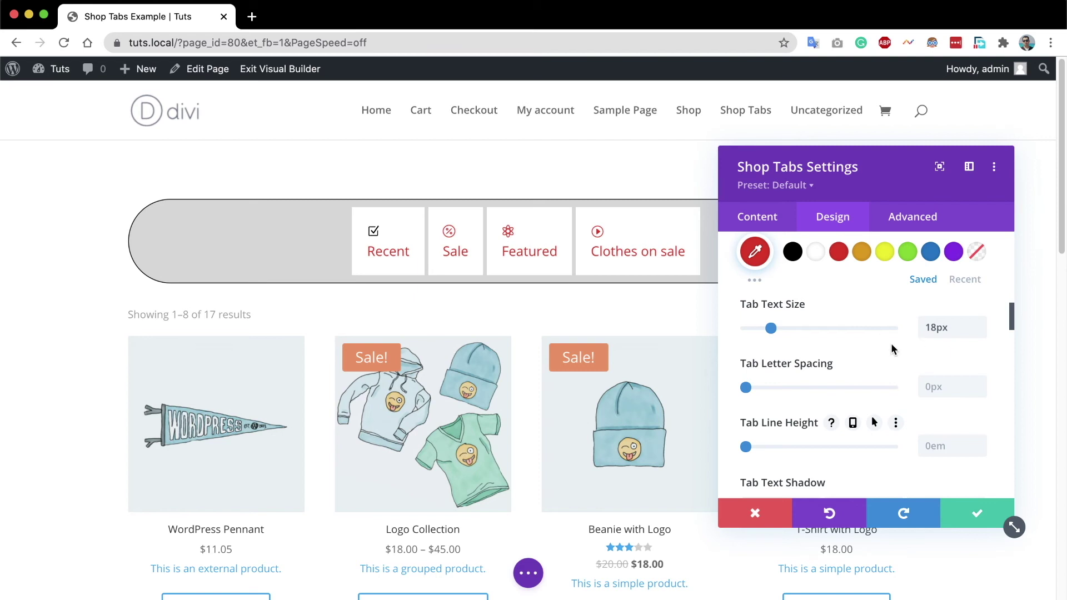
pyautogui.scroll(-5, 888, 350)
pyautogui.scroll(-3, 889, 353)
pyautogui.scroll(2, 889, 352)
pyautogui.scroll(-2, 889, 352)
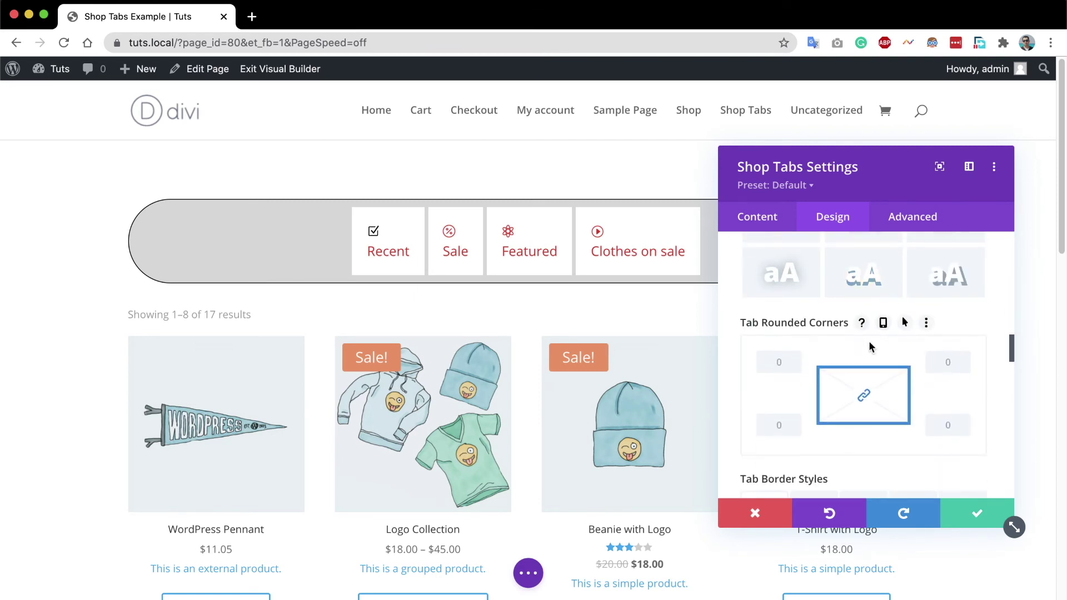
pyautogui.moveTo(779, 384)
pyautogui.mouseDown()
pyautogui.moveTo(803, 383)
pyautogui.moveTo(782, 382)
pyautogui.mouseUp()
# Set the Tab Border Width to 1px on all sides.
pyautogui.scroll(-3, 801, 391)
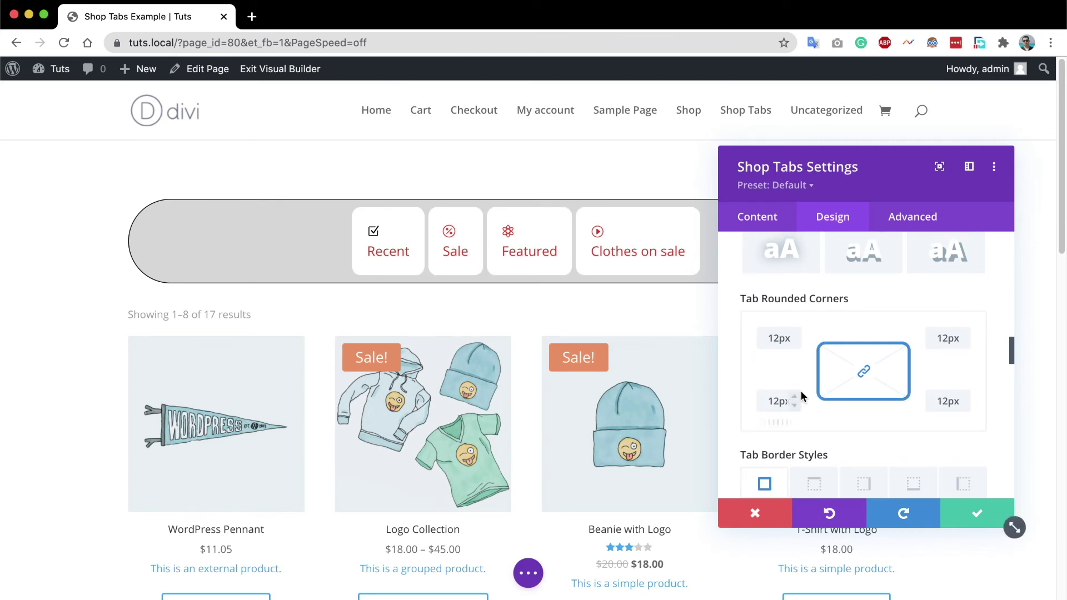
pyautogui.scroll(-5, 801, 391)
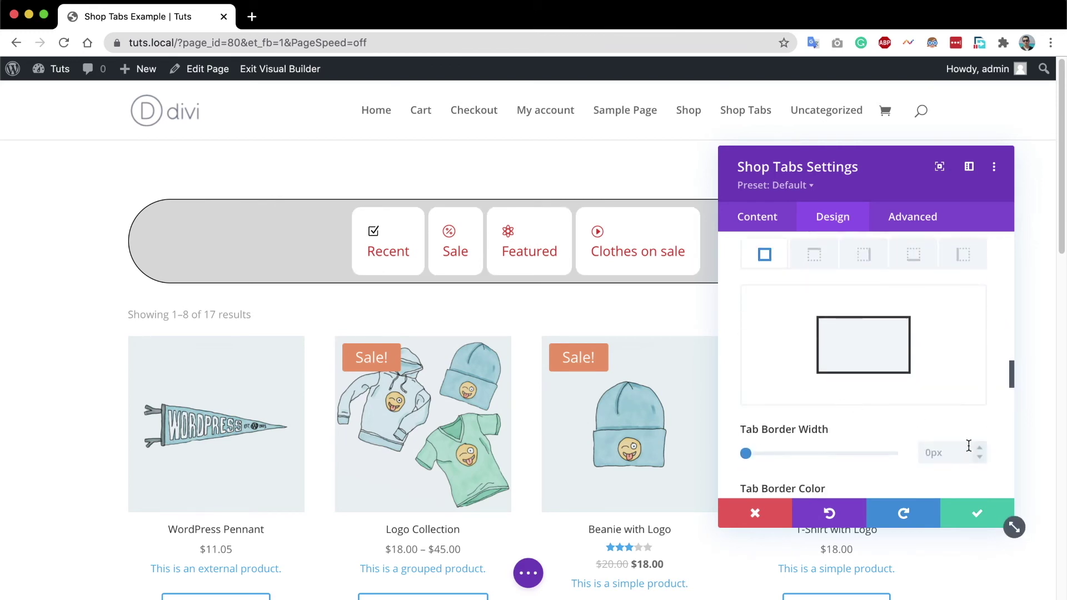
pyautogui.click(978, 453)
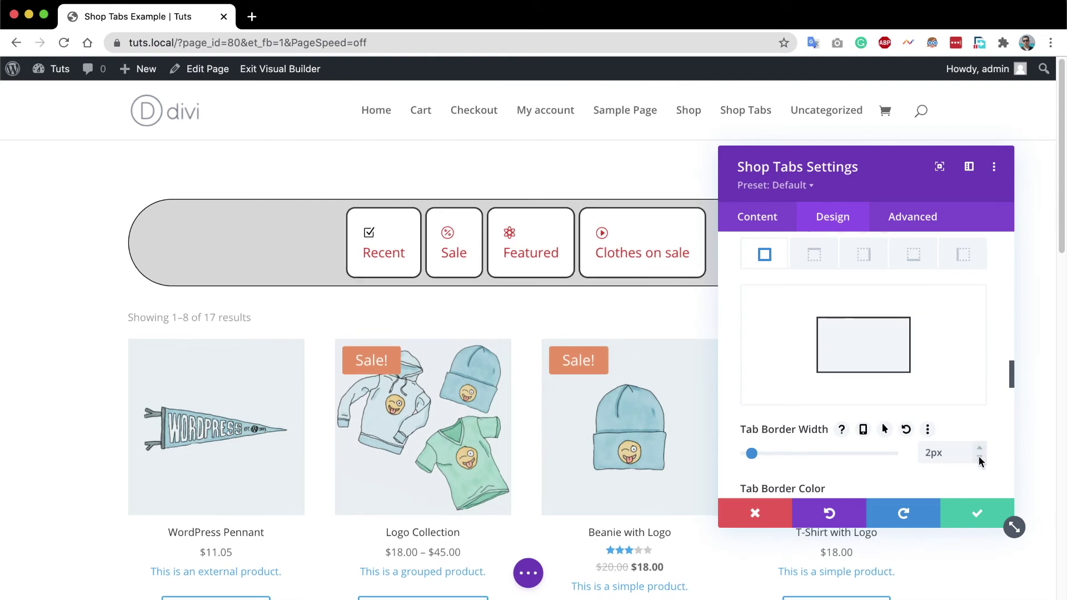
# In the Active Tab Text settings, try a light grey Active Tab Background and replace it with orange.
pyautogui.scroll(-2, 767, 423)
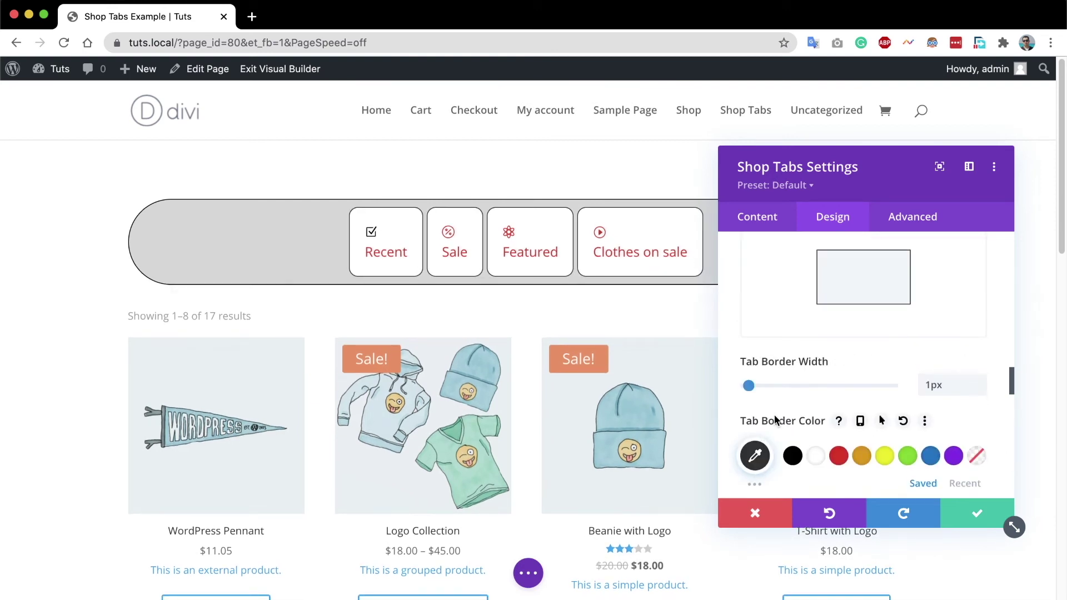
pyautogui.scroll(-1, 789, 448)
pyautogui.scroll(-4, 818, 453)
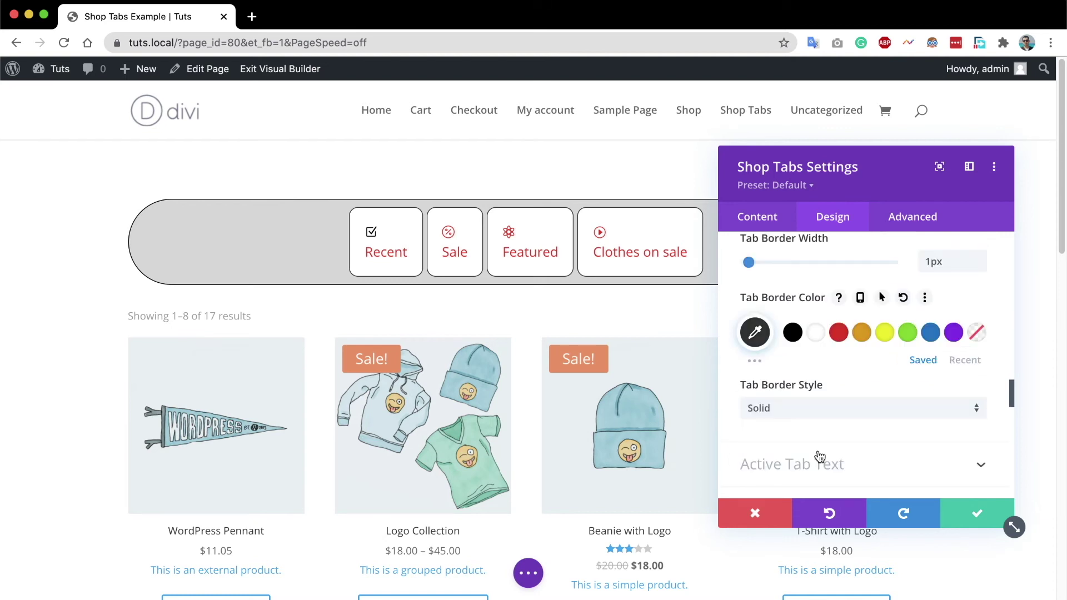
pyautogui.scroll(-1, 829, 442)
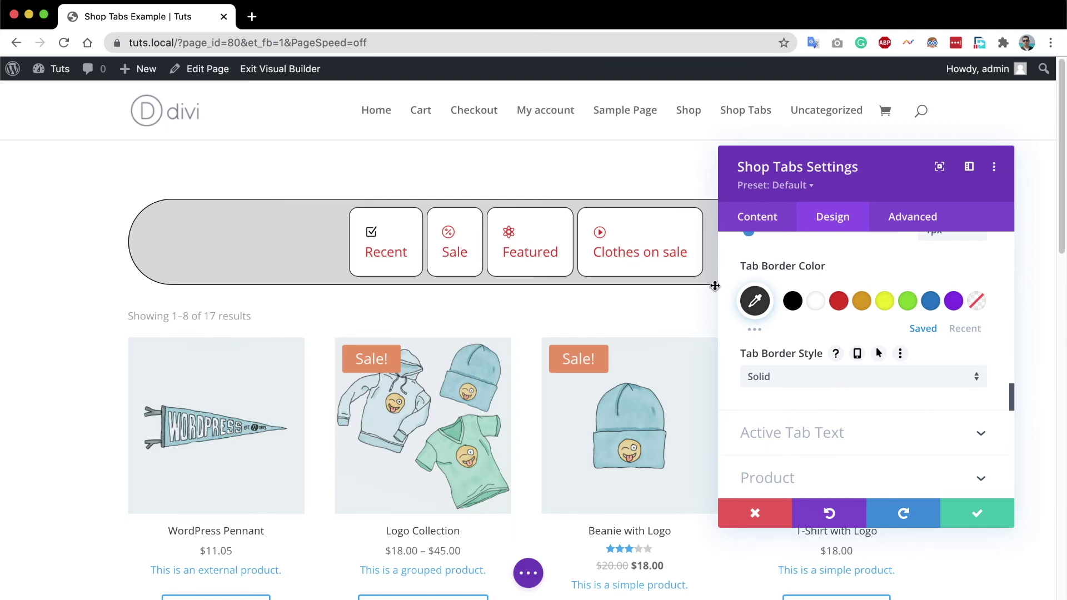
pyautogui.scroll(-2, 822, 378)
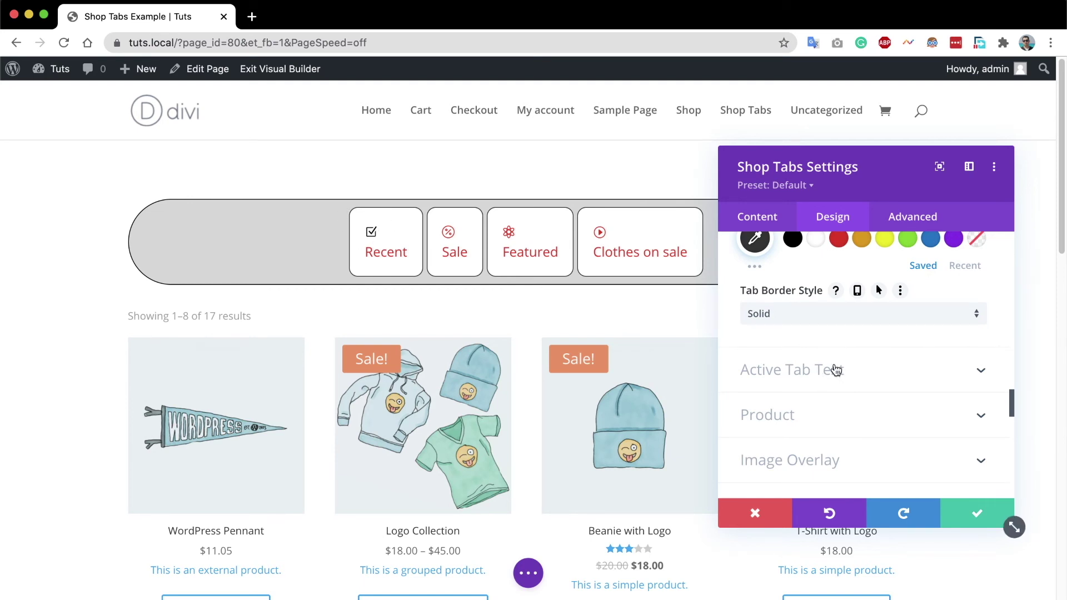
pyautogui.click(837, 370)
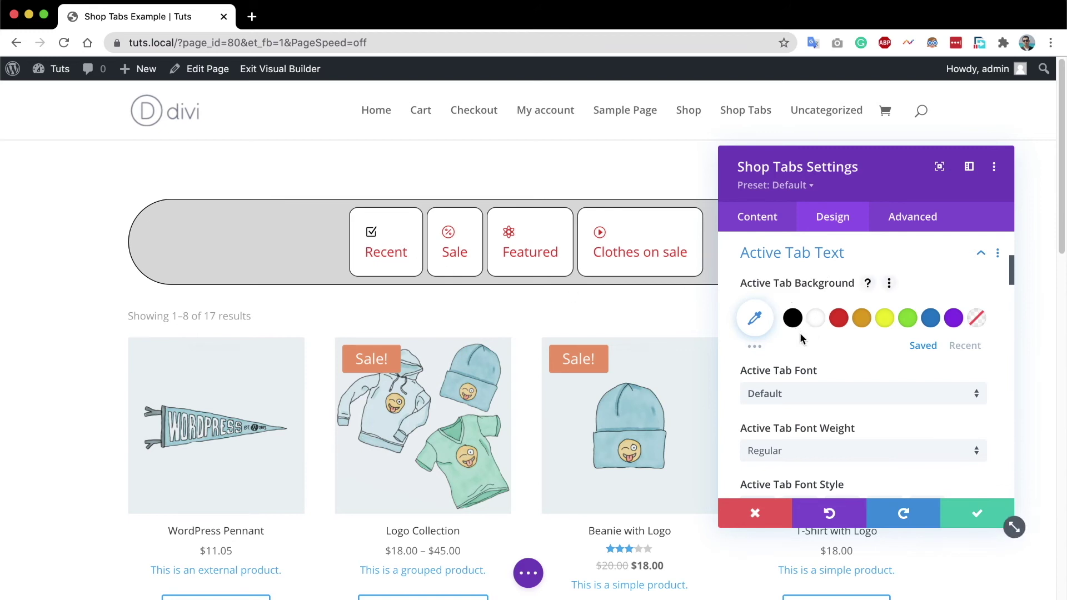
pyautogui.click(755, 320)
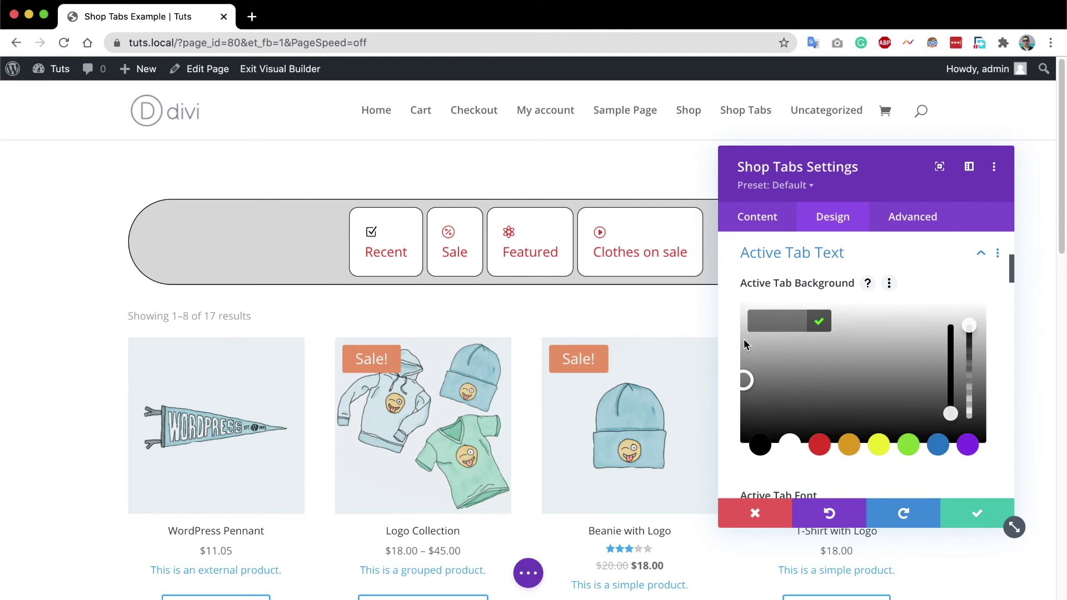
pyautogui.moveTo(739, 338); pyautogui.dragTo(732, 322)
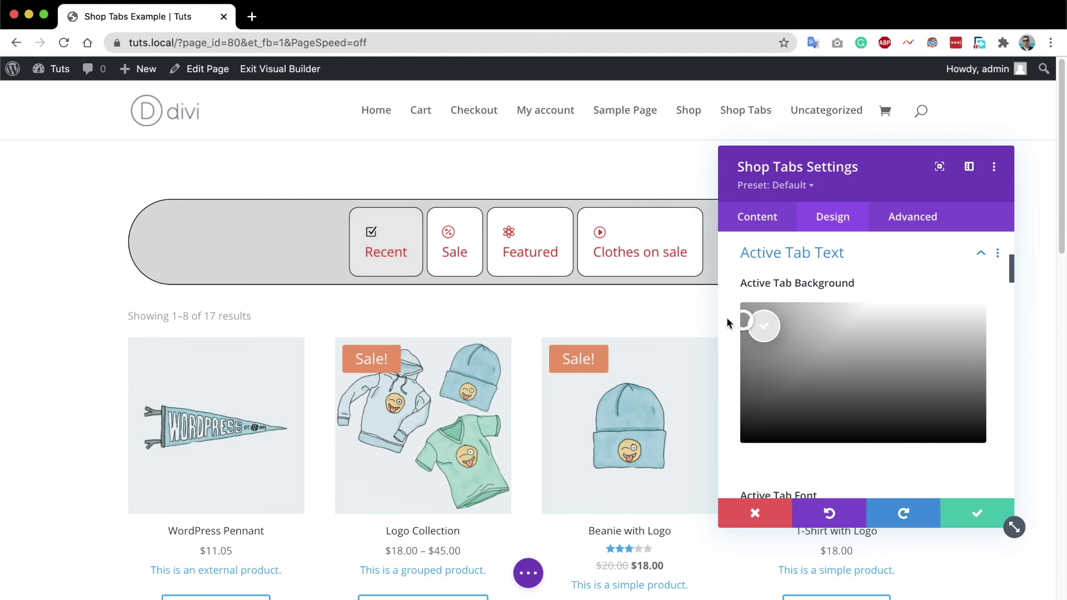
pyautogui.click(725, 317)
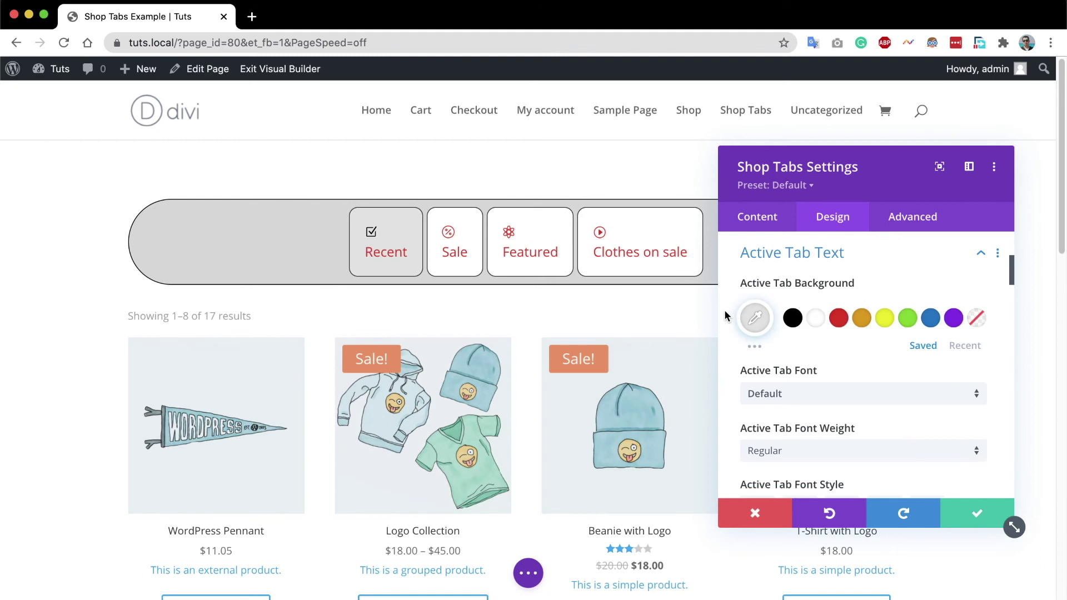
pyautogui.click(861, 322)
pyautogui.scroll(-1, 820, 332)
pyautogui.scroll(-5, 820, 325)
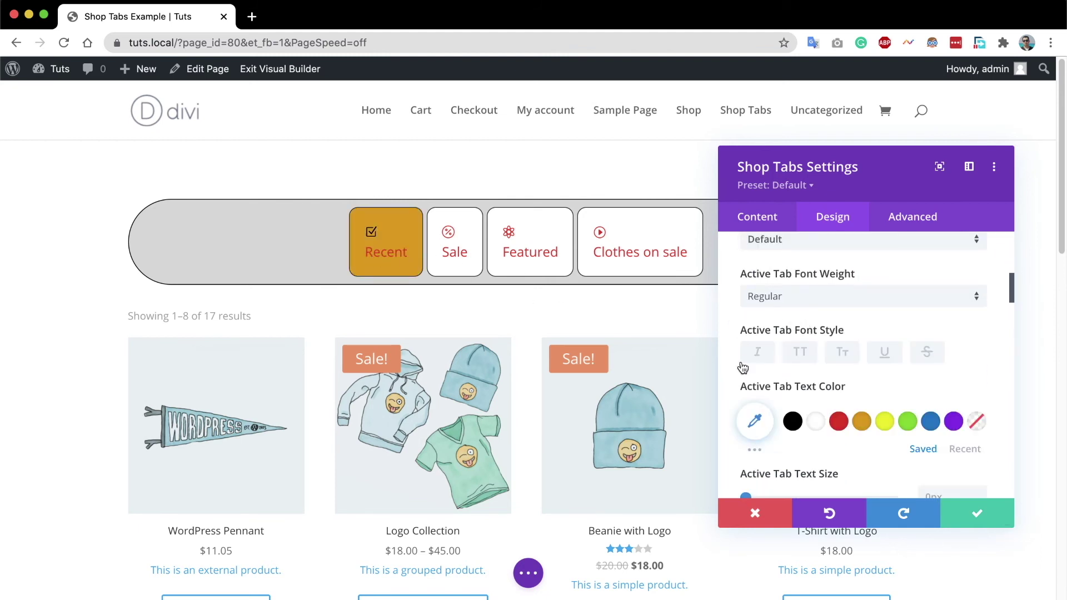
# Set the Active Tab Text Color to black and preview it on the Sale, Featured, Clothes on sale and Recent tabs.
pyautogui.click(793, 423)
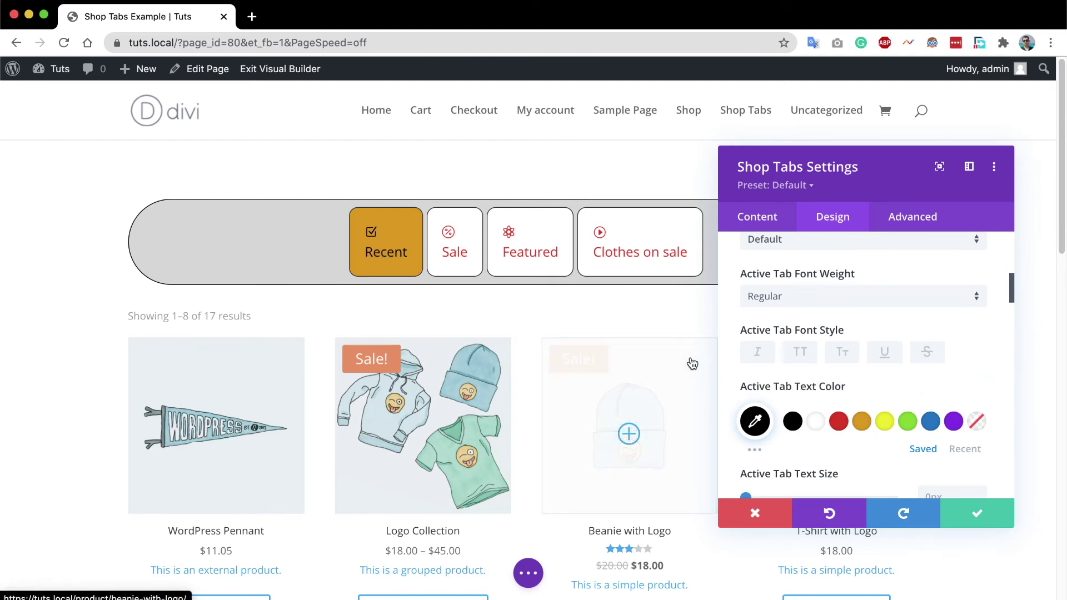
pyautogui.click(470, 255)
pyautogui.click(545, 255)
pyautogui.click(653, 257)
pyautogui.click(548, 252)
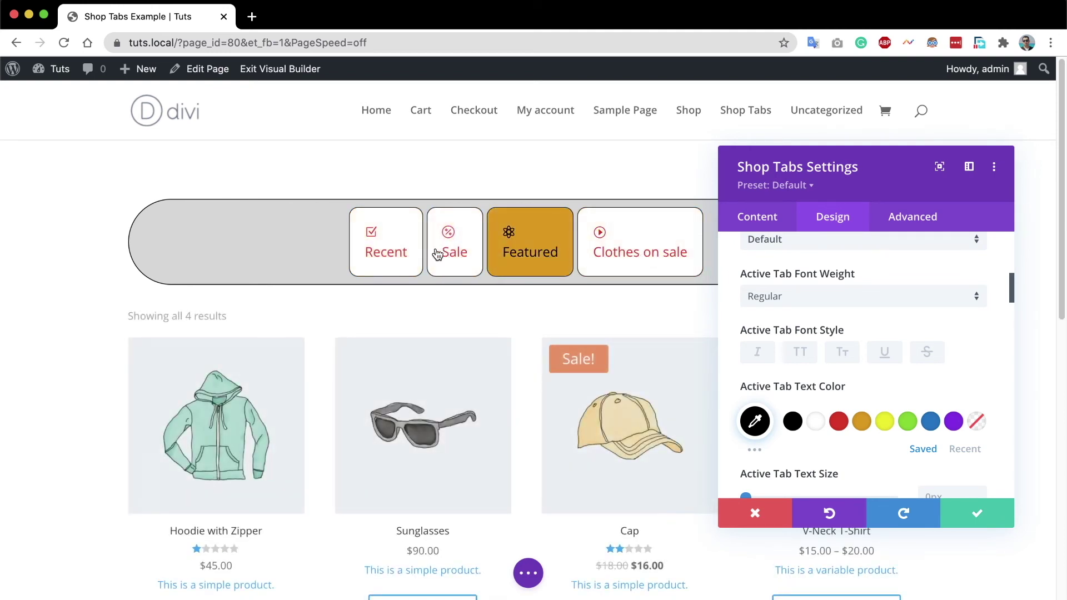
pyautogui.click(392, 254)
# In the Product design settings, give the products a light grey Product Background.
pyautogui.scroll(-5, 796, 321)
pyautogui.scroll(-3, 795, 321)
pyautogui.scroll(-5, 795, 295)
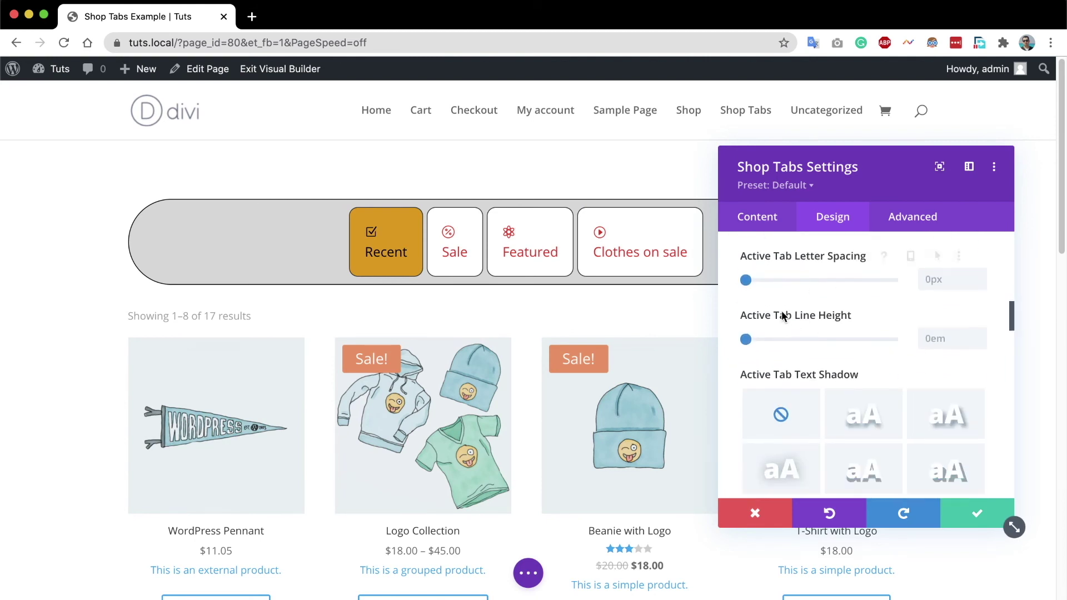
pyautogui.scroll(-5, 767, 350)
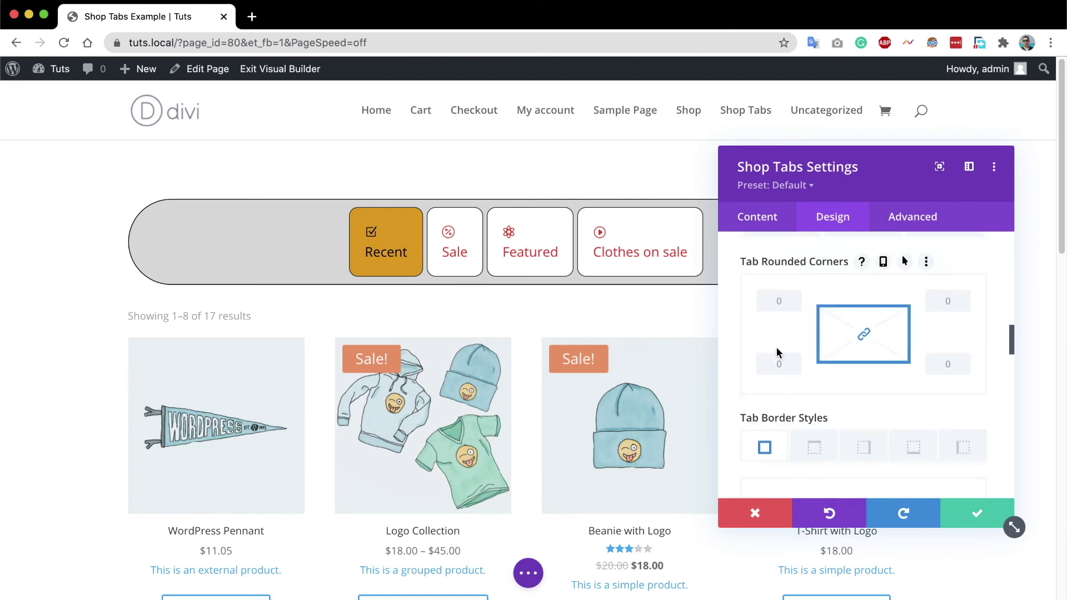
pyautogui.scroll(-5, 816, 318)
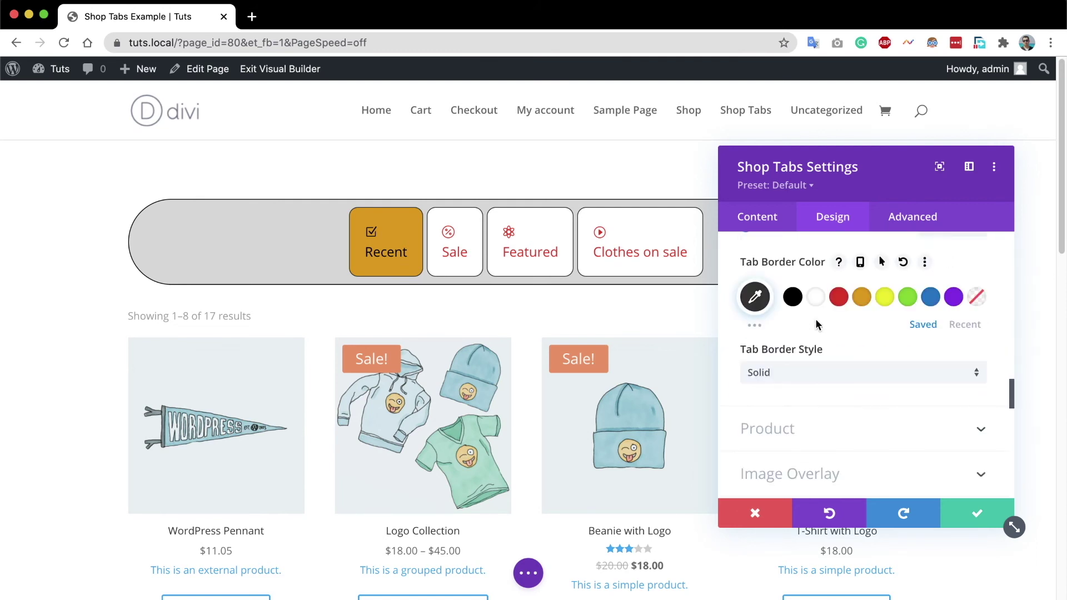
pyautogui.scroll(-3, 622, 312)
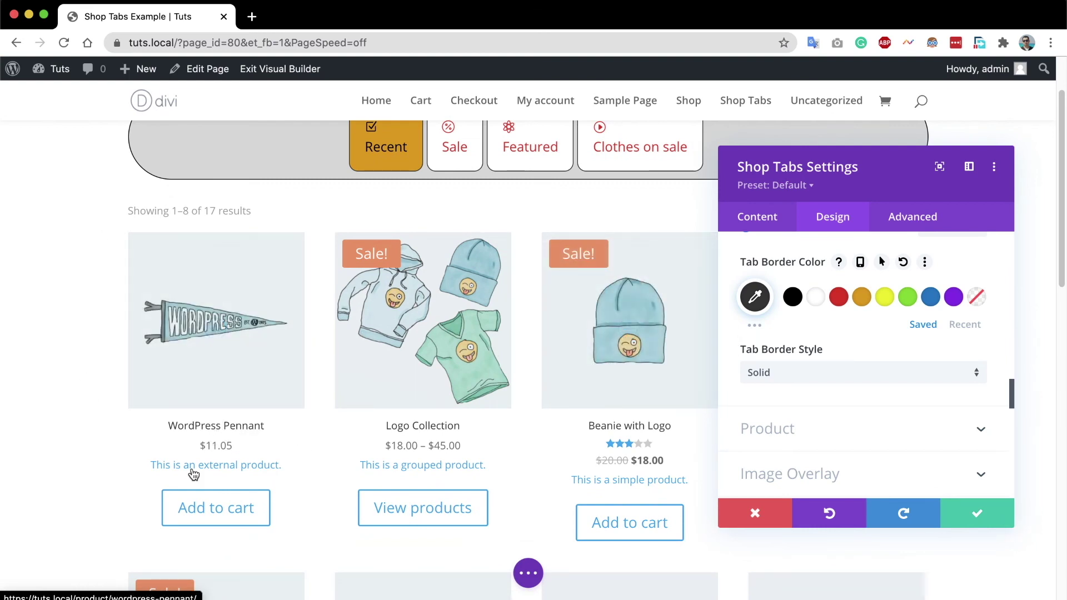
pyautogui.scroll(-1, 639, 397)
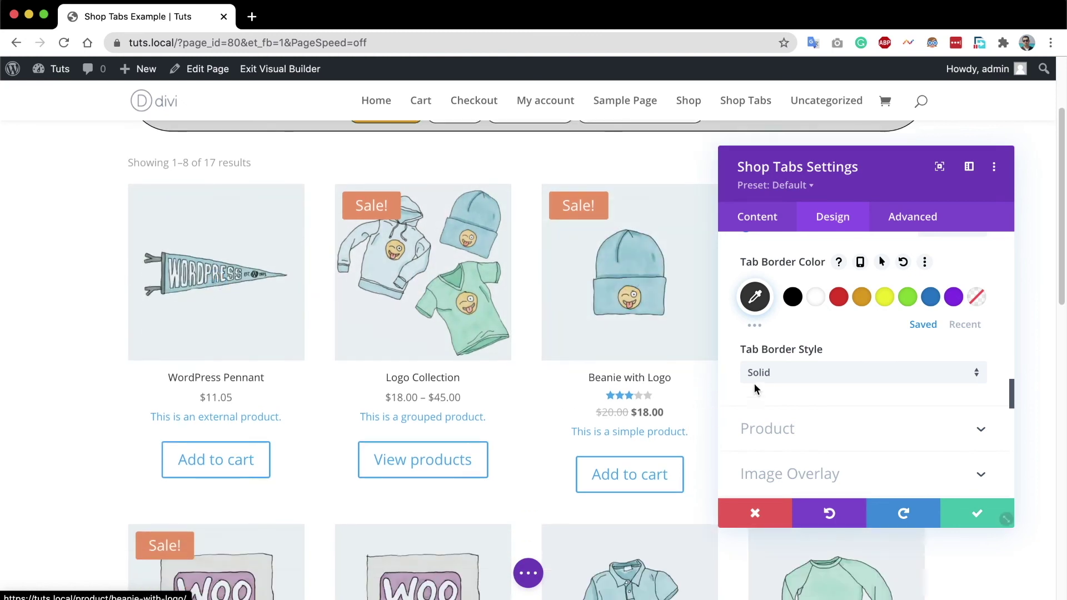
pyautogui.scroll(-1, 765, 379)
pyautogui.click(751, 404)
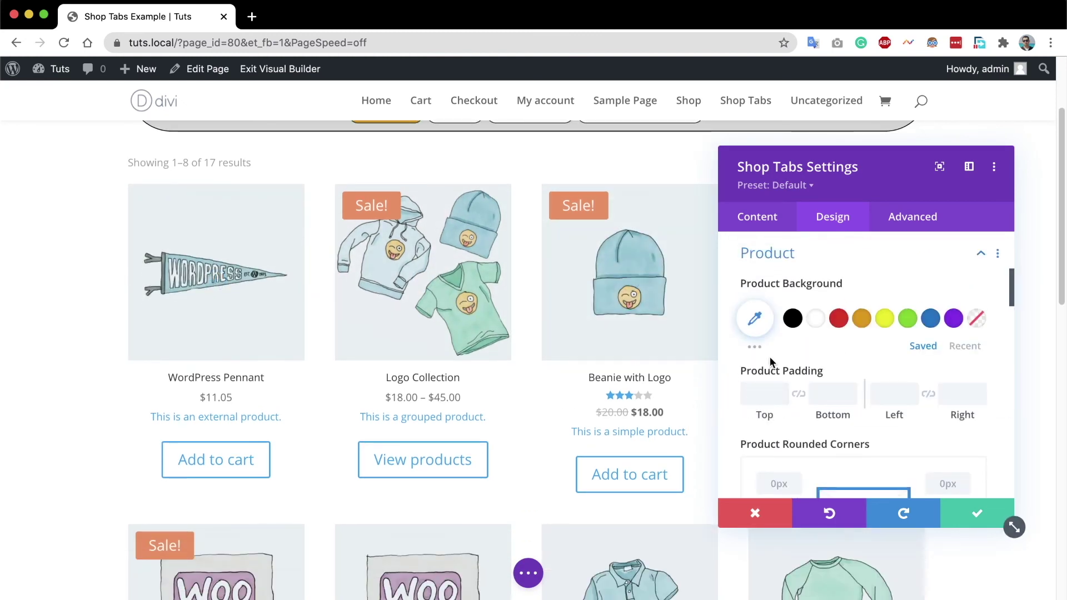
pyautogui.click(754, 318)
pyautogui.write('#f4f4f4')
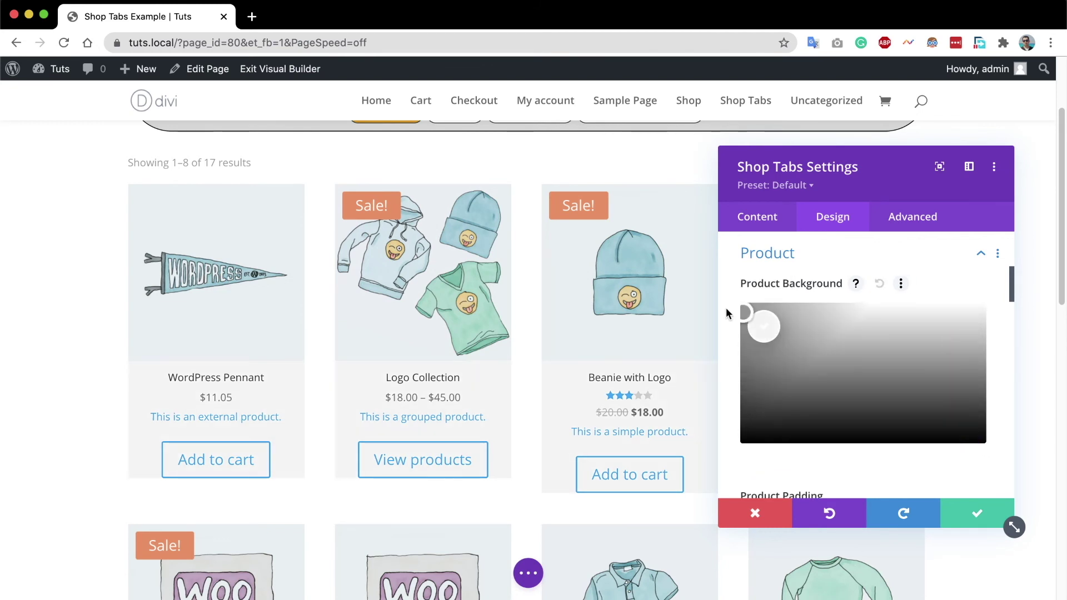
pyautogui.click(727, 309)
# Set the bottom Product Padding to 20px and round all four product corners to 15px.
pyautogui.scroll(-1, 896, 384)
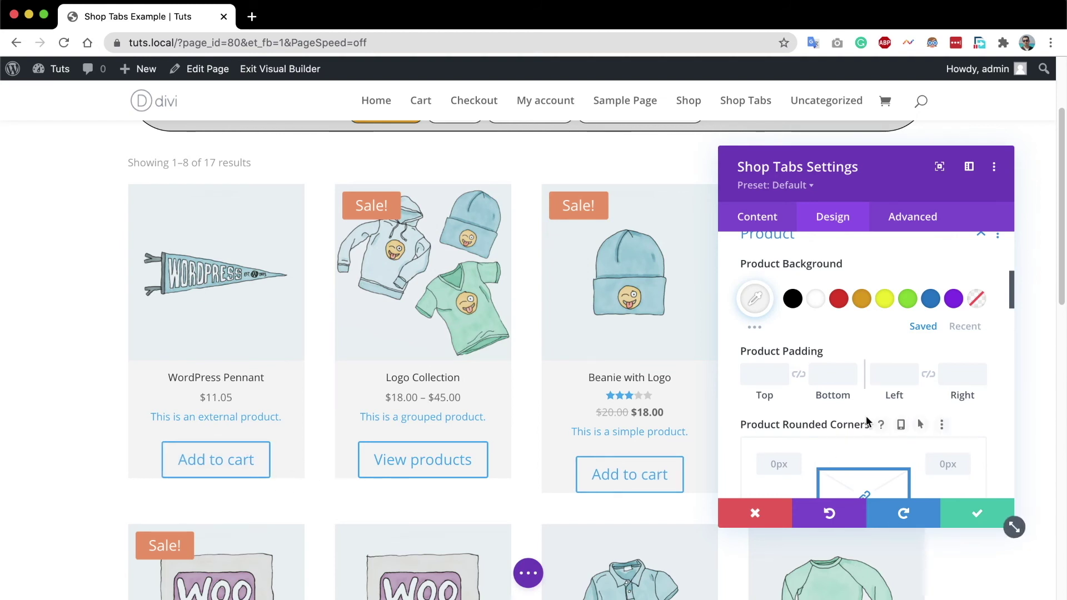
pyautogui.click(832, 377)
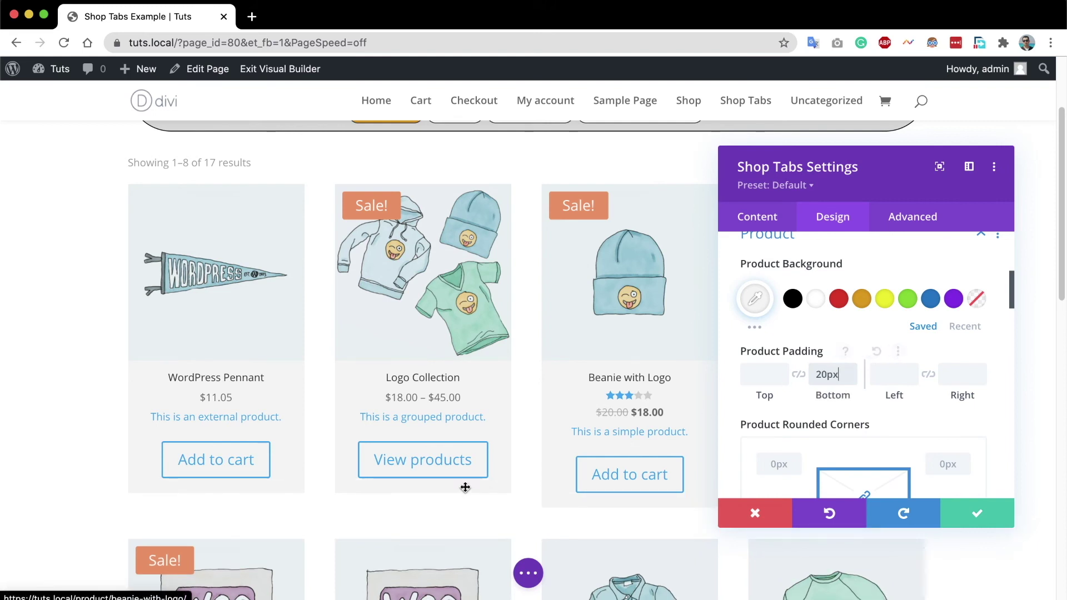
pyautogui.scroll(-1, 854, 421)
pyautogui.scroll(-2, 854, 421)
pyautogui.click(773, 401)
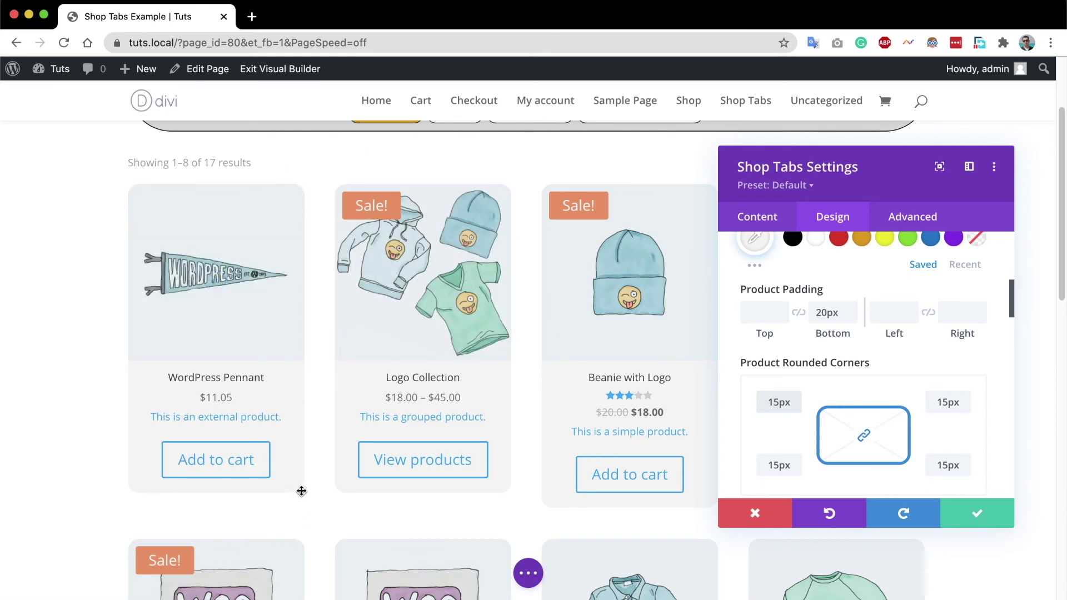
# Raise the Product Border Width by one increment to outline every product on all sides.
pyautogui.scroll(-5, 811, 416)
pyautogui.scroll(-4, 812, 415)
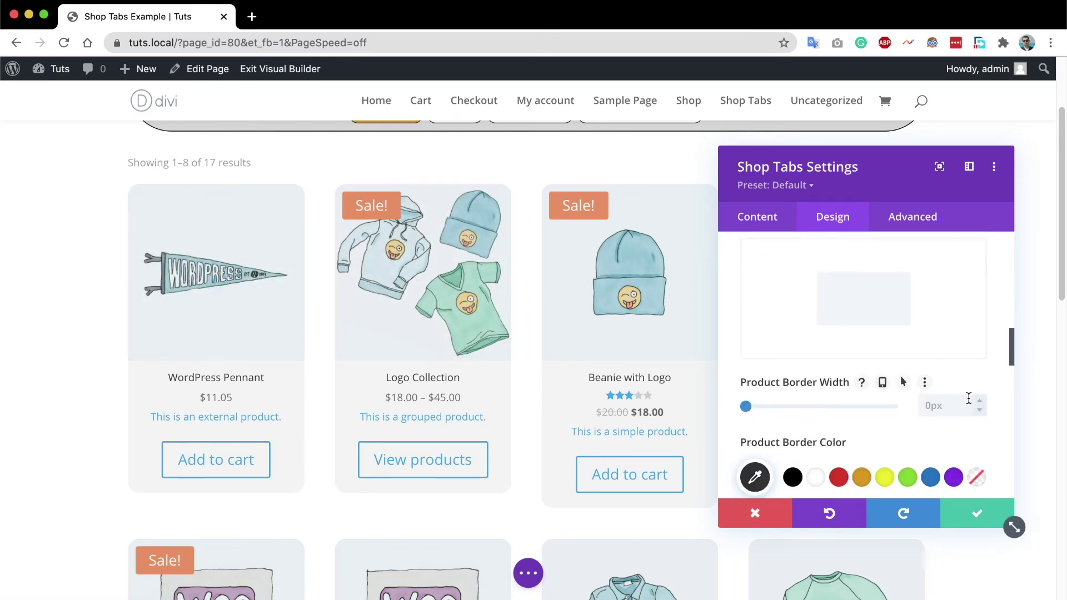
pyautogui.click(978, 400)
# In the Image Overlay settings, switch Use Overlay off and back on.
pyautogui.scroll(-2, 895, 401)
pyautogui.scroll(-3, 895, 400)
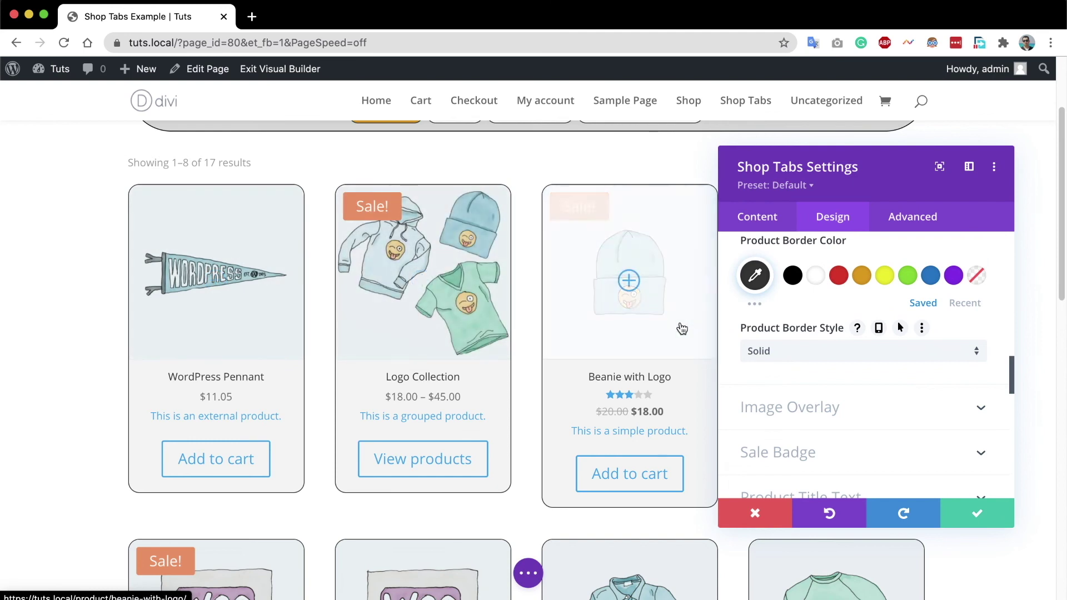
pyautogui.click(798, 414)
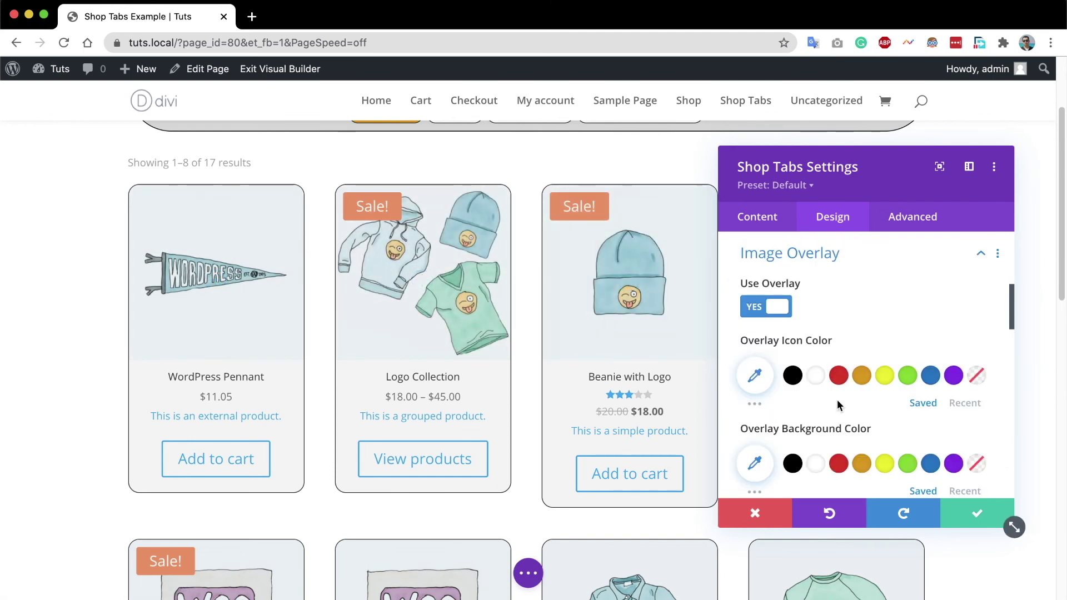
pyautogui.click(775, 307)
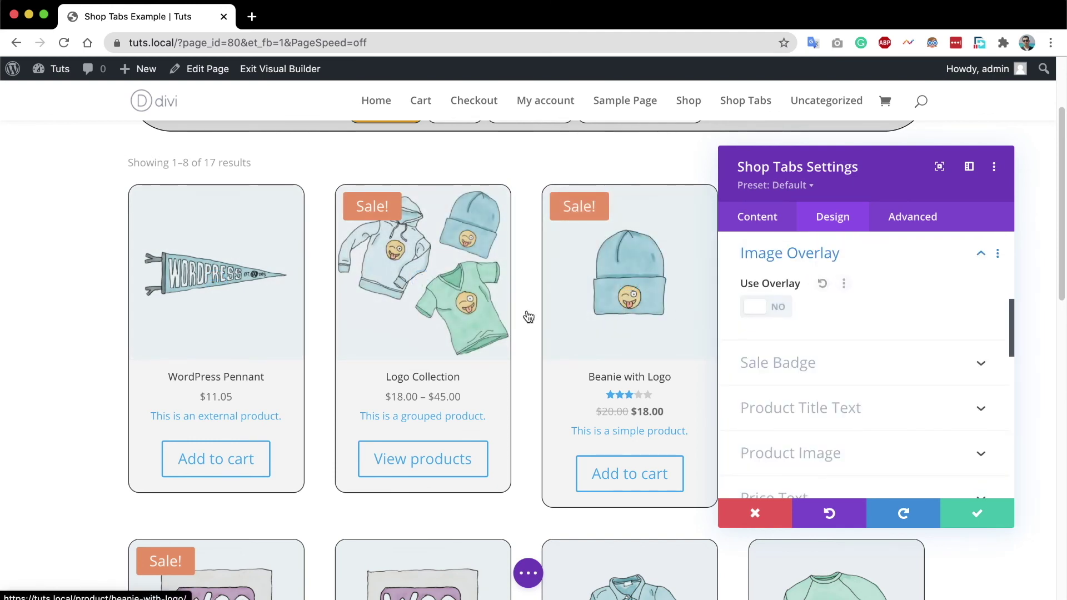
pyautogui.click(766, 309)
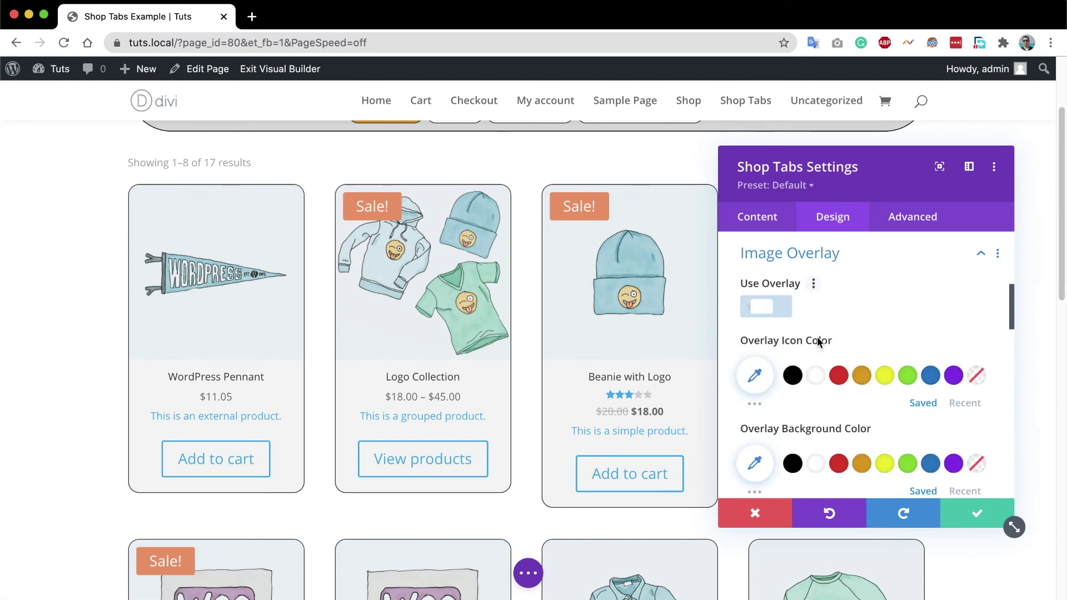
# Give the product image overlay a black circled double-left-arrow icon on a red background.
pyautogui.scroll(-1, 815, 333)
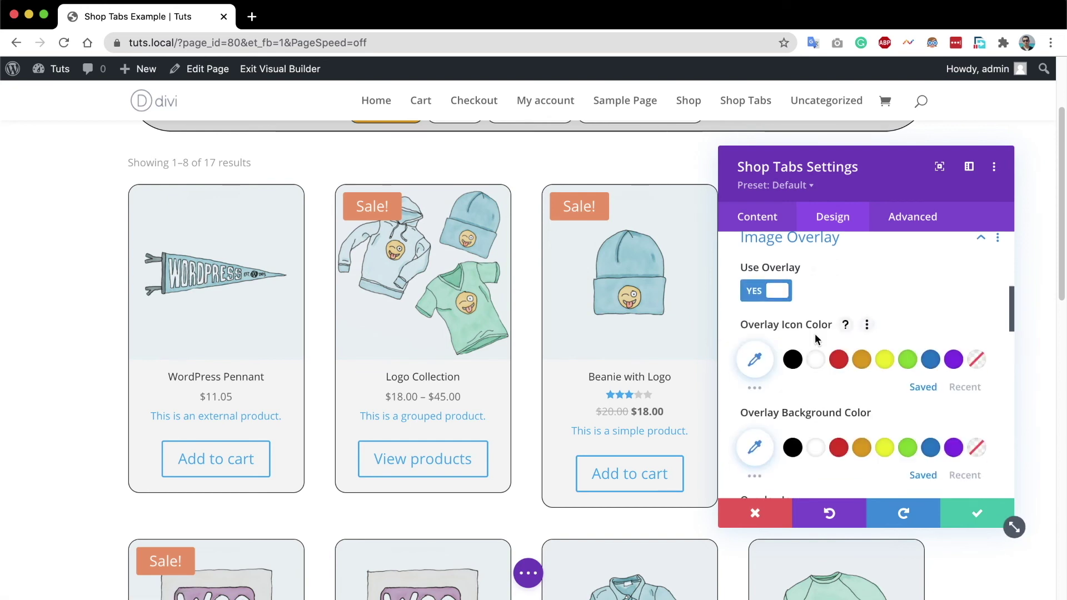
pyautogui.click(792, 359)
pyautogui.scroll(-2, 817, 367)
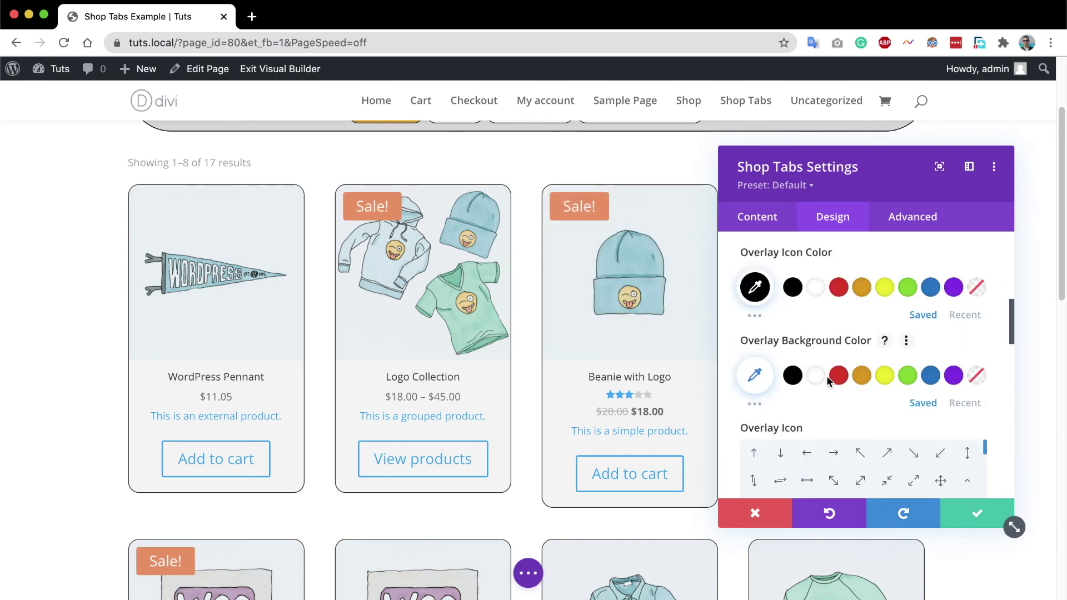
pyautogui.click(838, 376)
pyautogui.scroll(-3, 838, 357)
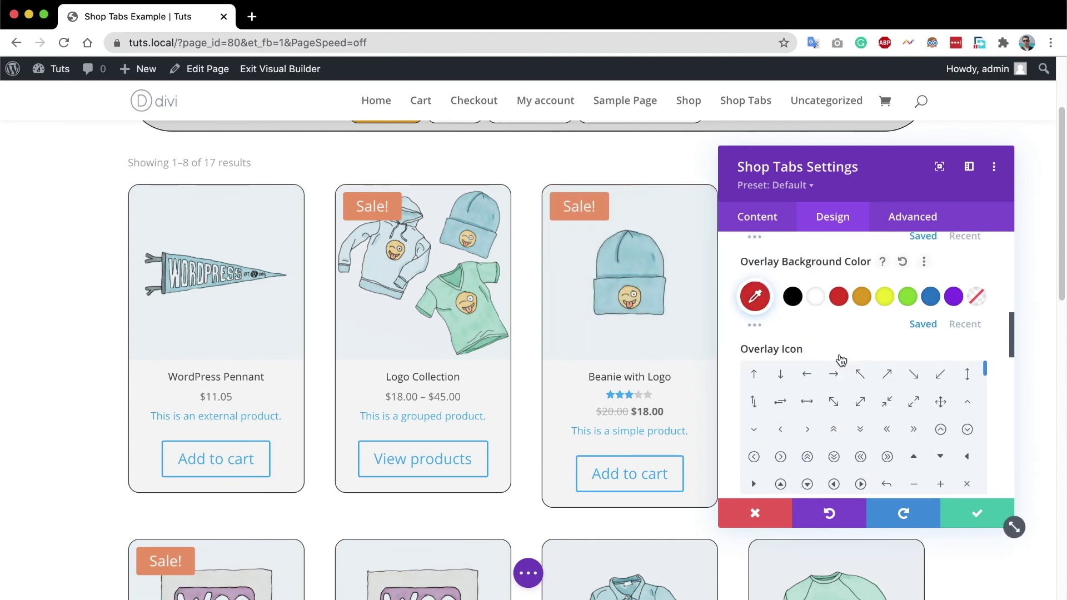
pyautogui.click(861, 456)
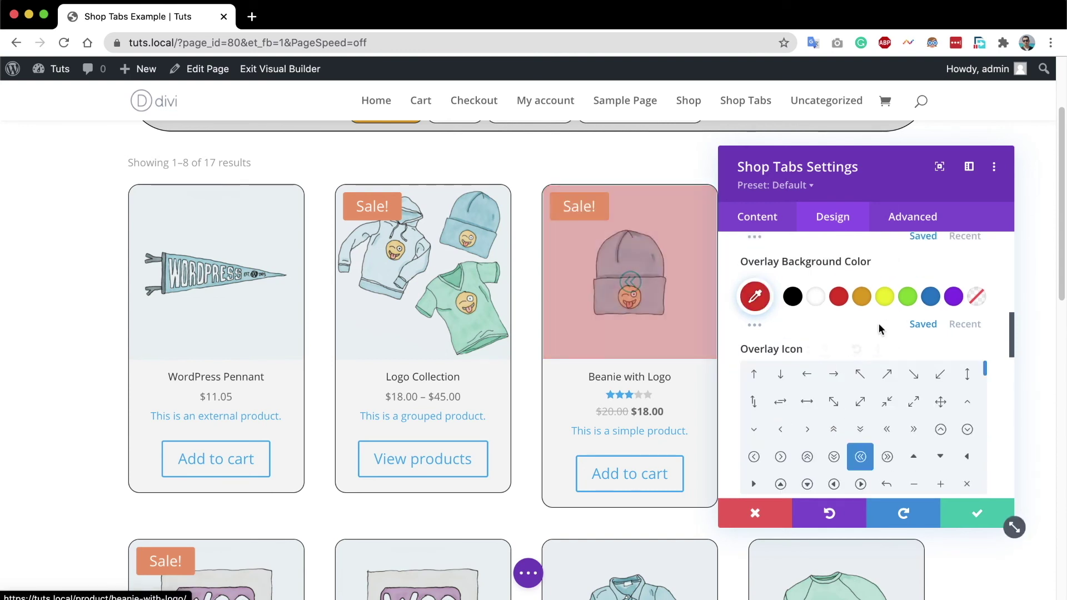
# In the Sale Badge settings, try orange and yellow badge backgrounds and settle on green.
pyautogui.scroll(-5, 995, 345)
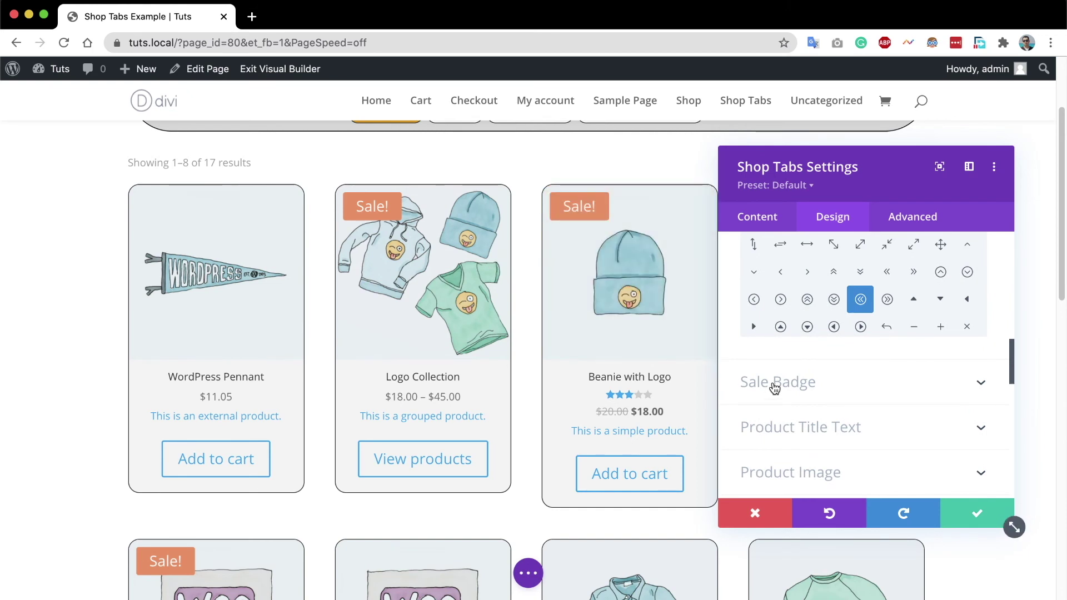
pyautogui.click(772, 383)
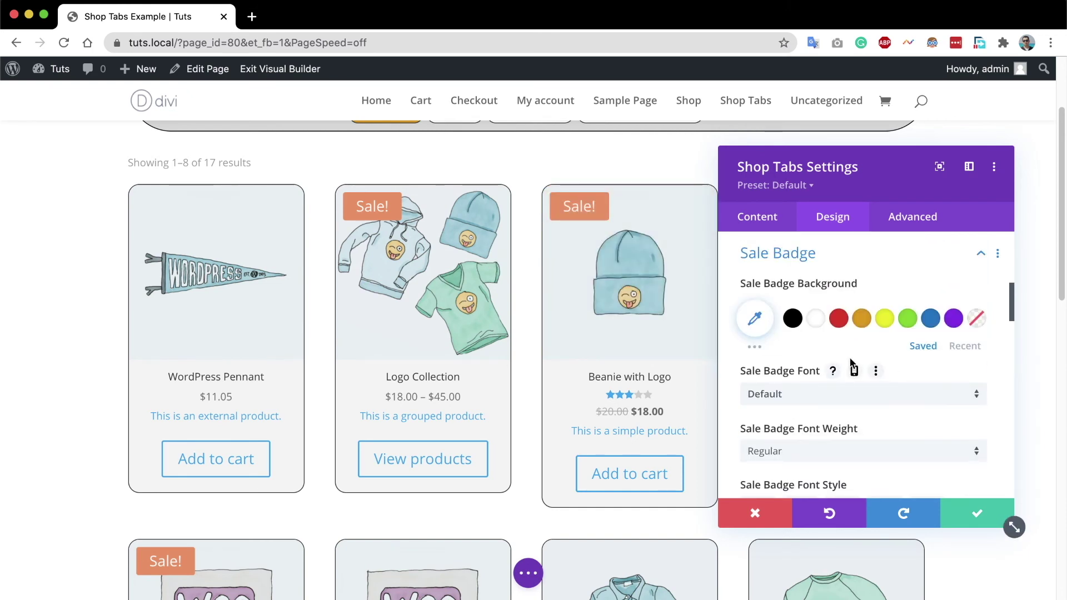
pyautogui.click(861, 318)
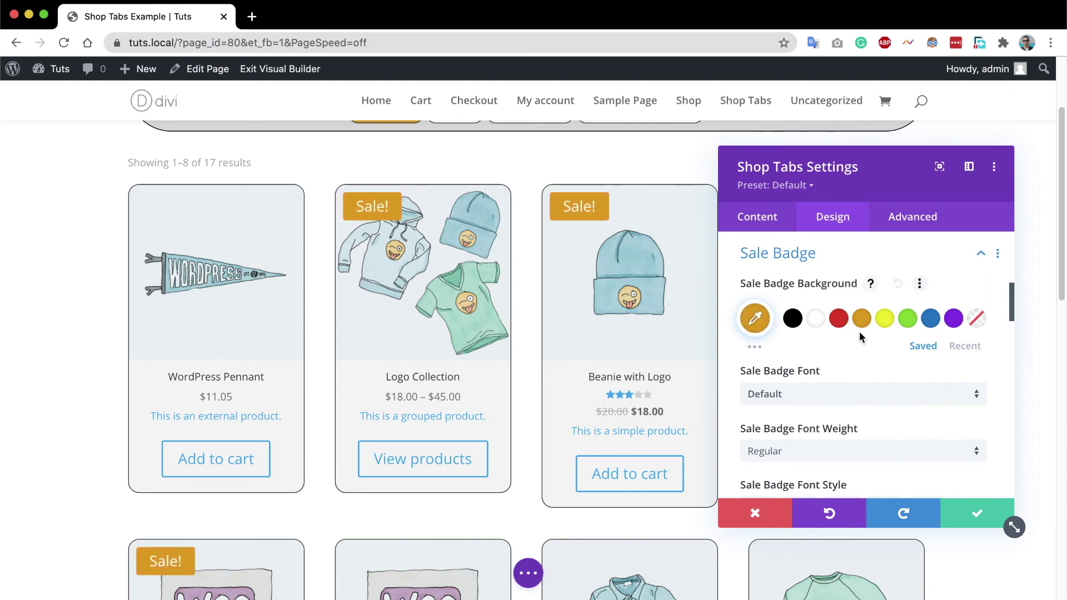
pyautogui.click(885, 319)
pyautogui.click(907, 318)
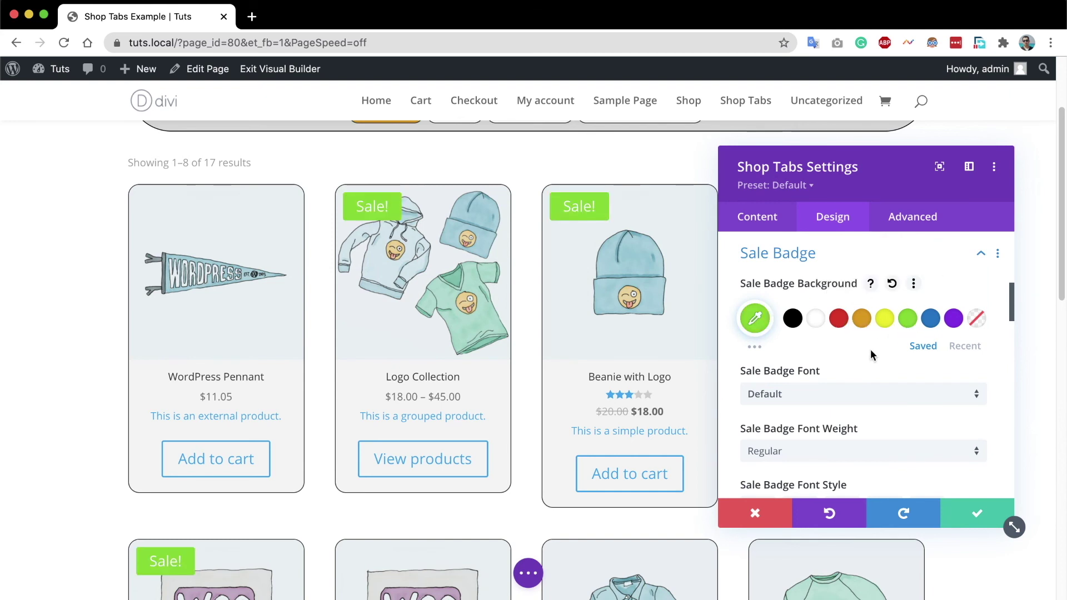
# Set the Sale Badge Font to ABeeZee and the Sale Badge Text Color to black.
pyautogui.scroll(-3, 870, 350)
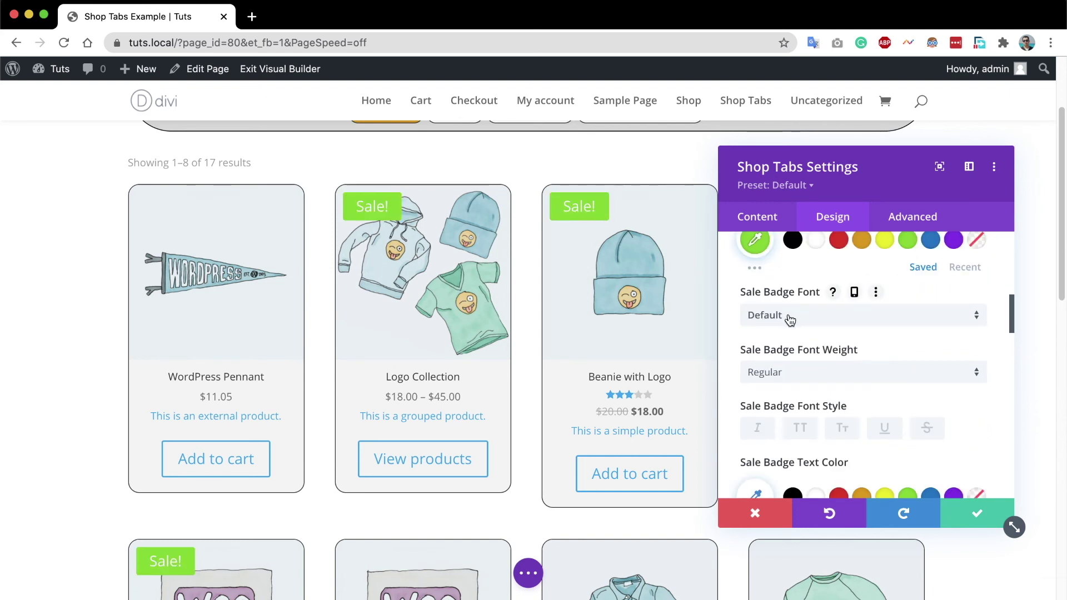
pyautogui.click(789, 315)
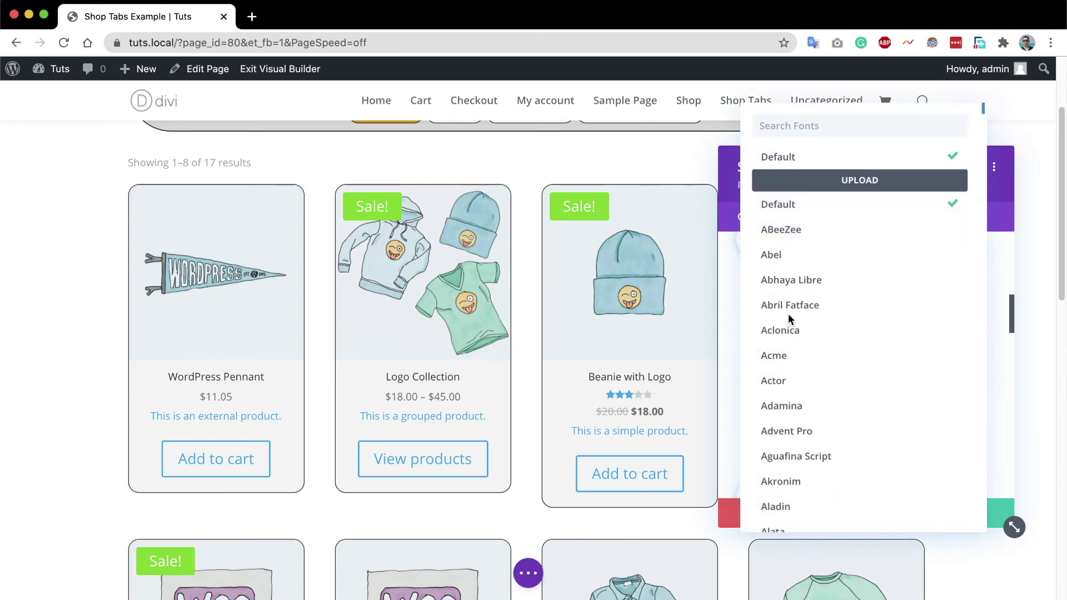
pyautogui.click(780, 229)
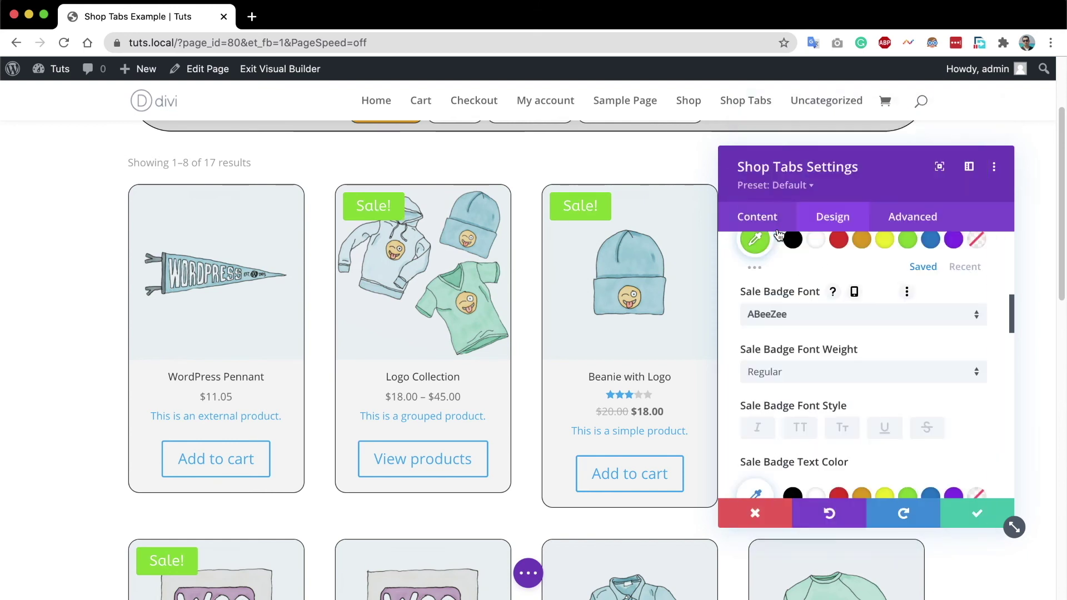
pyautogui.scroll(-2, 881, 369)
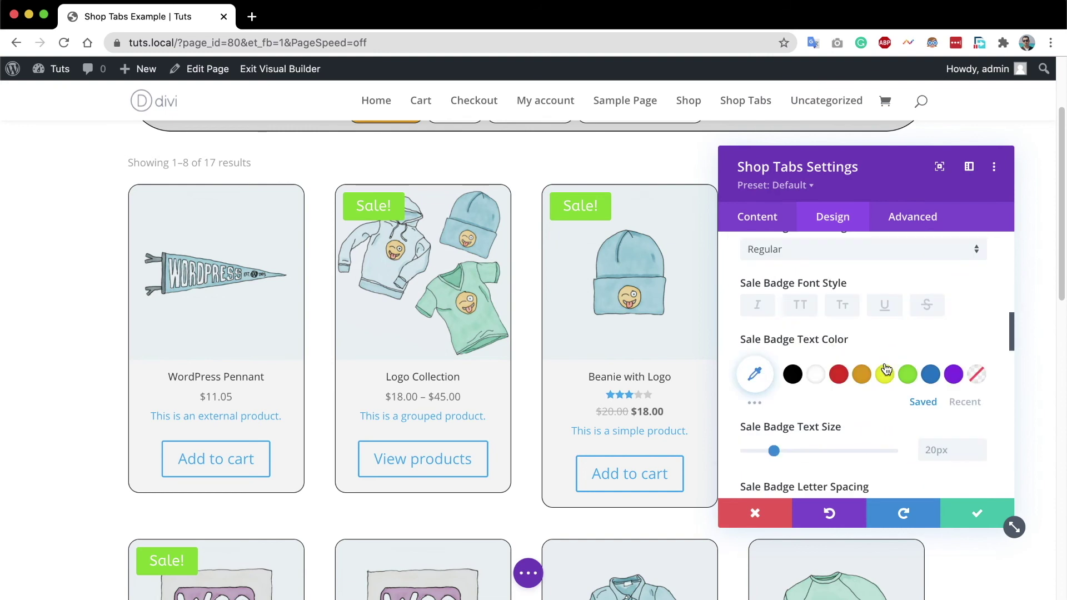
pyautogui.click(793, 372)
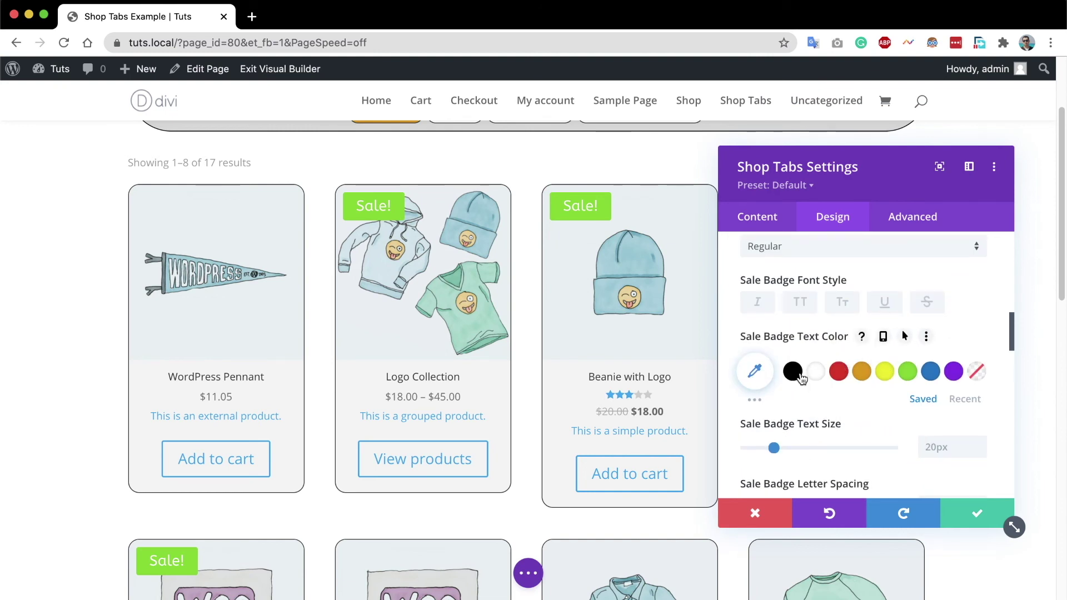
# Look through the remaining Sale Badge options and the Product Title Text settings.
pyautogui.scroll(-5, 801, 389)
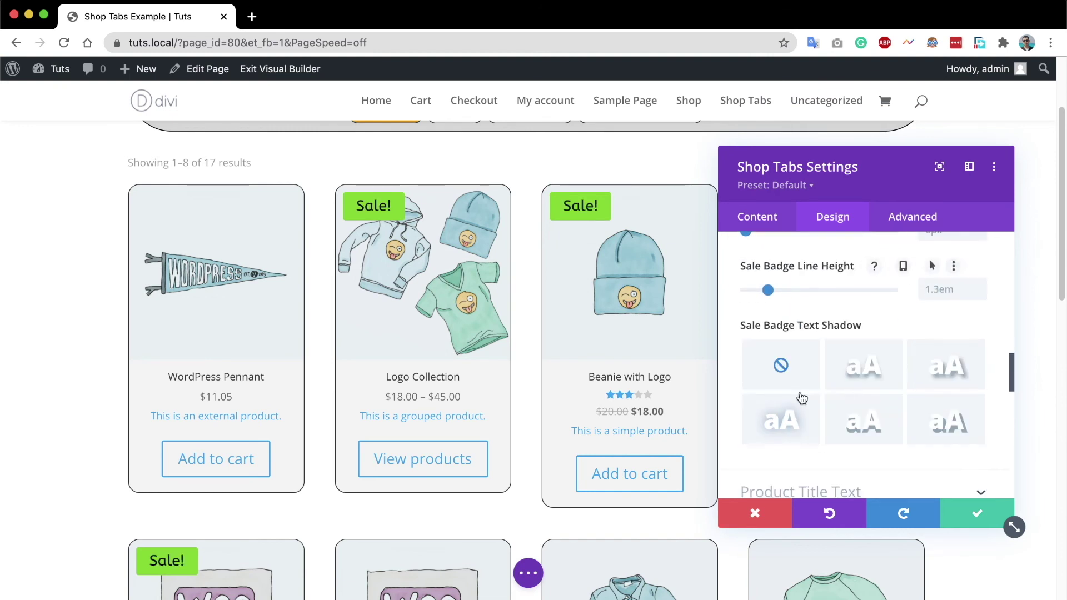
pyautogui.scroll(-2, 802, 398)
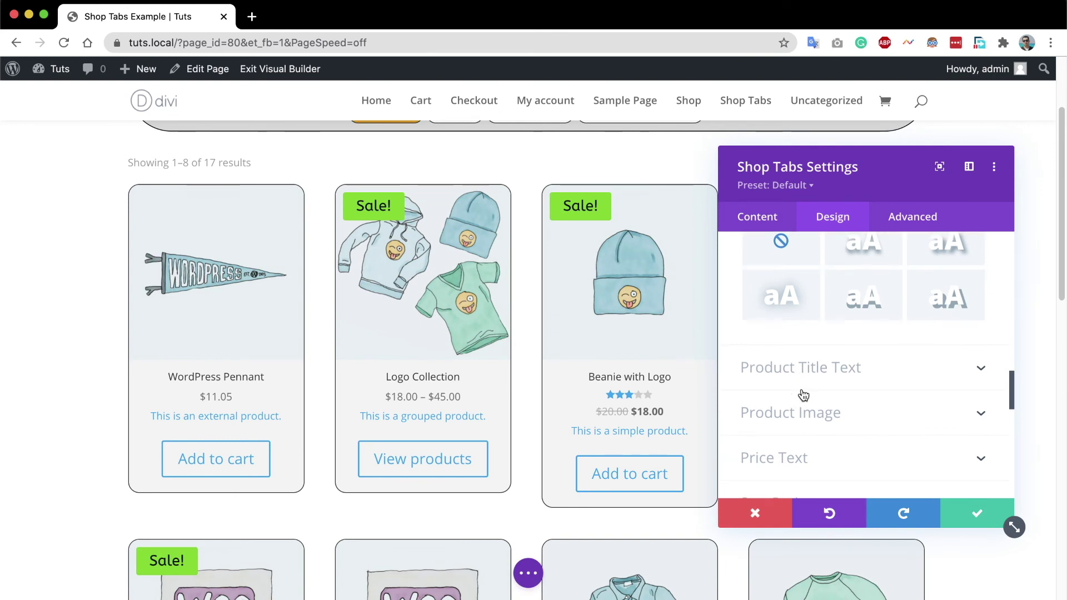
pyautogui.scroll(-1, 676, 367)
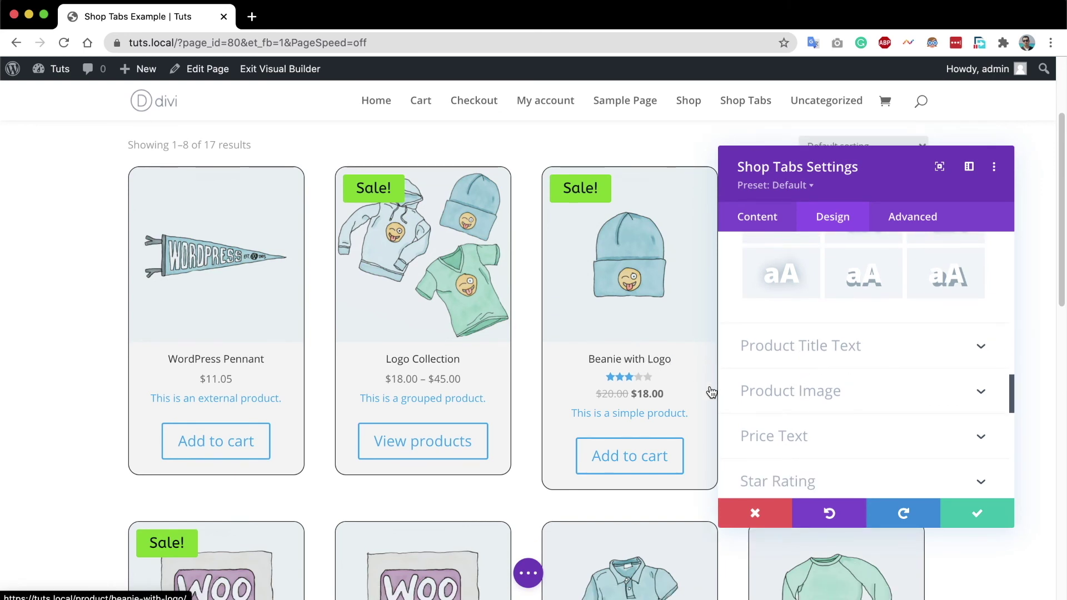
pyautogui.click(823, 349)
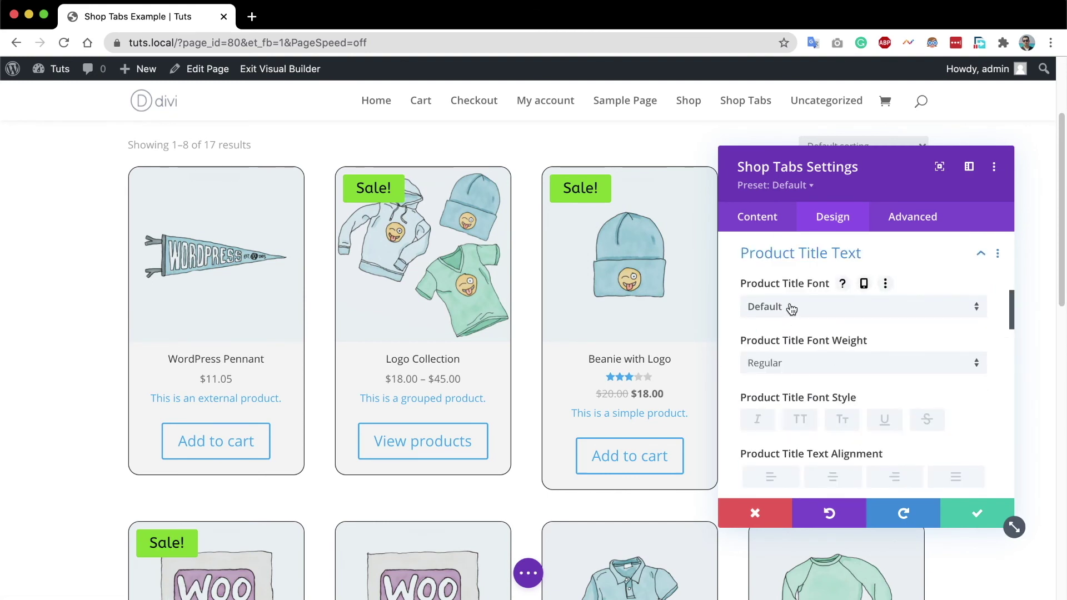
pyautogui.scroll(-8, 792, 307)
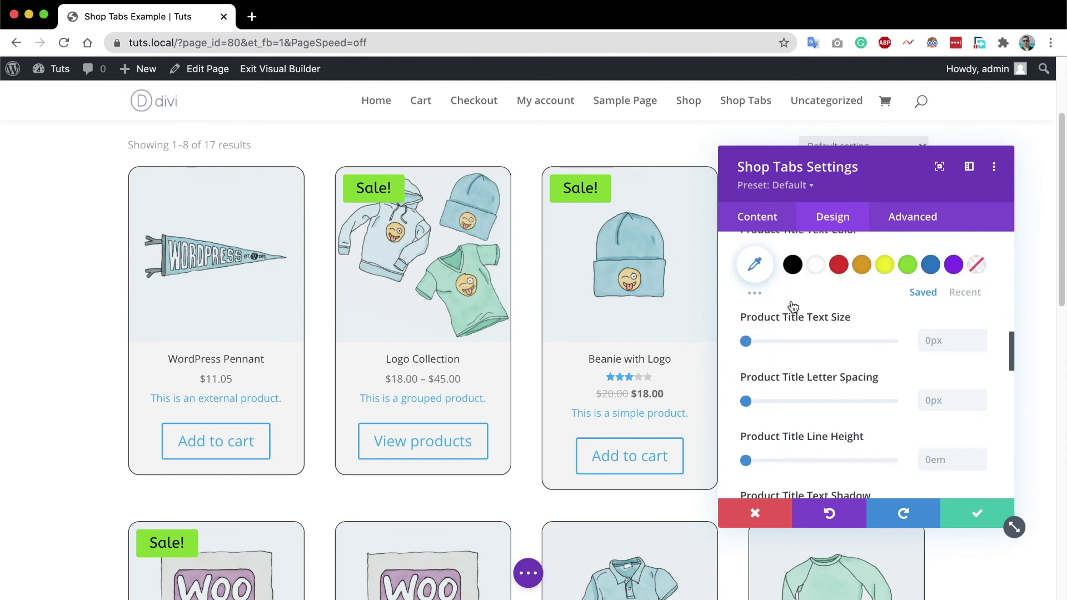
pyautogui.scroll(-2, 793, 307)
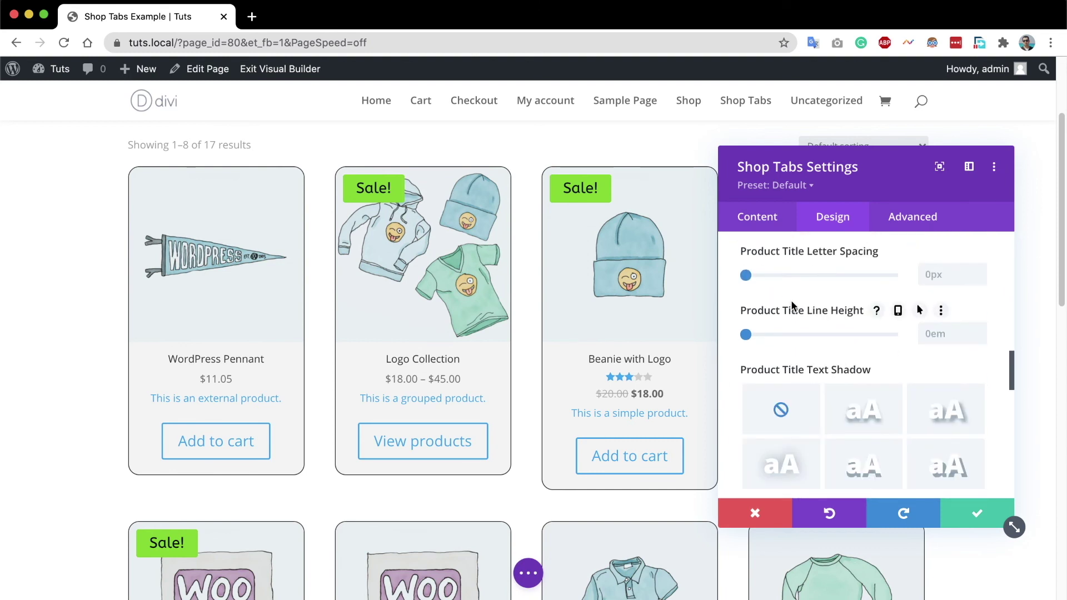
pyautogui.scroll(-3, 792, 308)
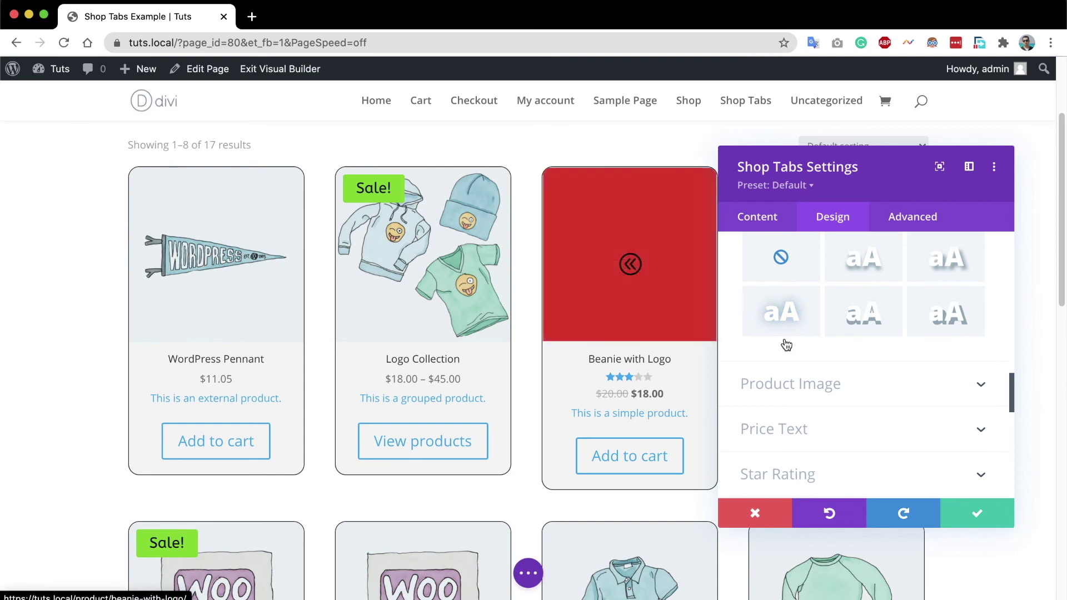
# In the Product Image settings, round all image corners to 202px and set the Image Border Width to 1px.
pyautogui.click(800, 383)
pyautogui.moveTo(787, 345); pyautogui.dragTo(546, 284)
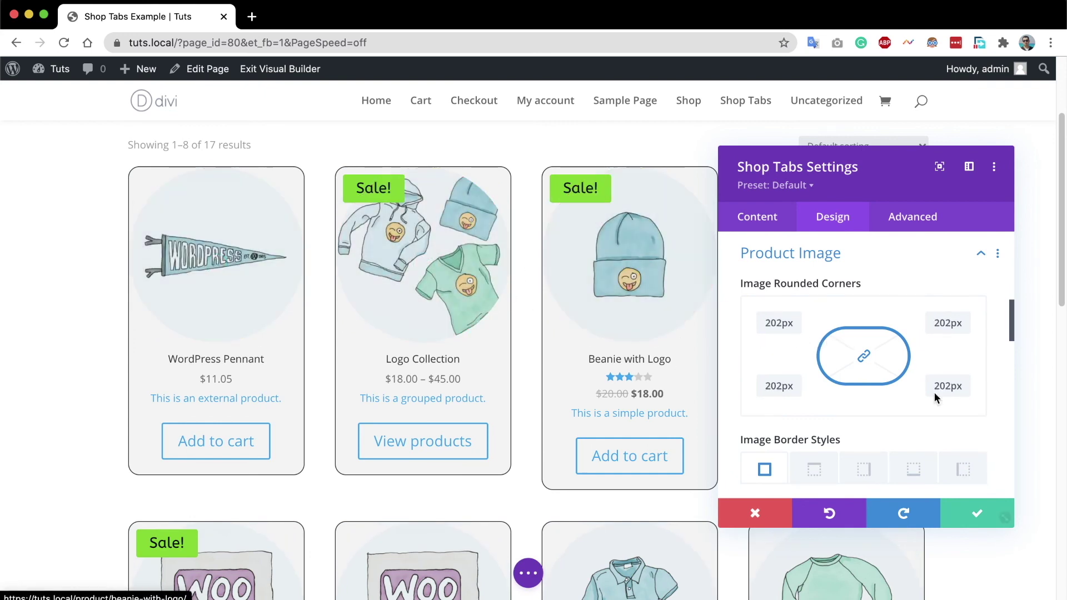
pyautogui.scroll(-3, 935, 392)
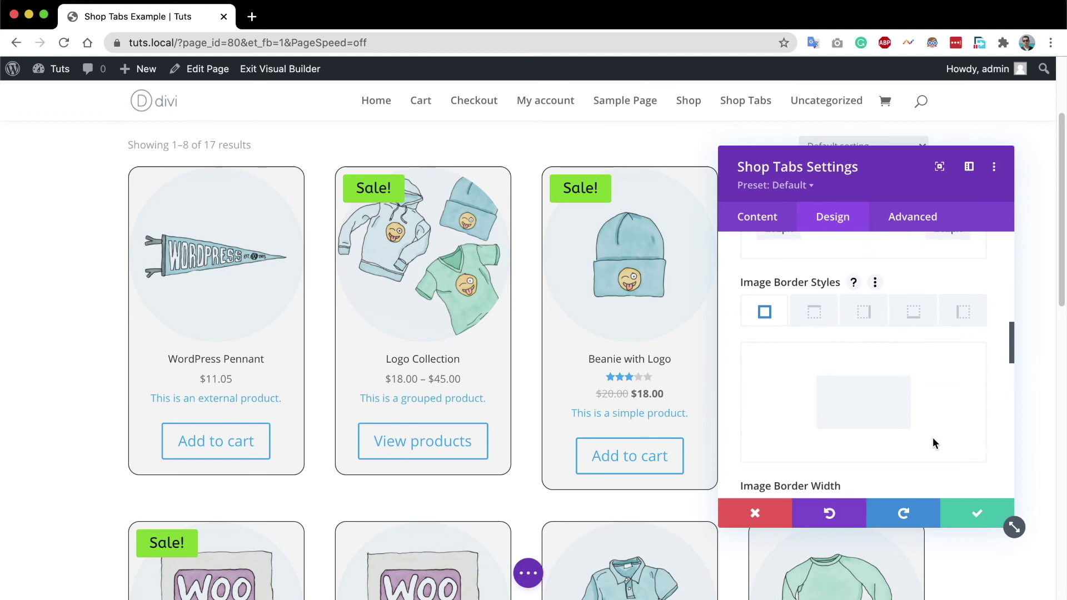
pyautogui.scroll(-2, 934, 443)
pyautogui.click(979, 401)
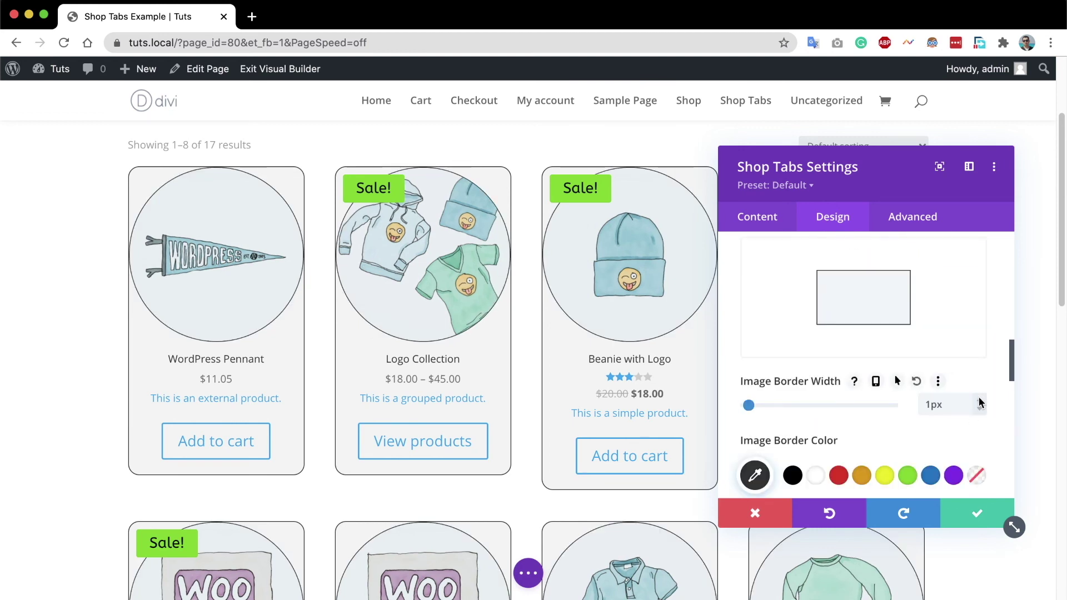
# In the Star Rating settings, make the stars black and set the Star Rating Size to 23px.
pyautogui.scroll(-3, 867, 355)
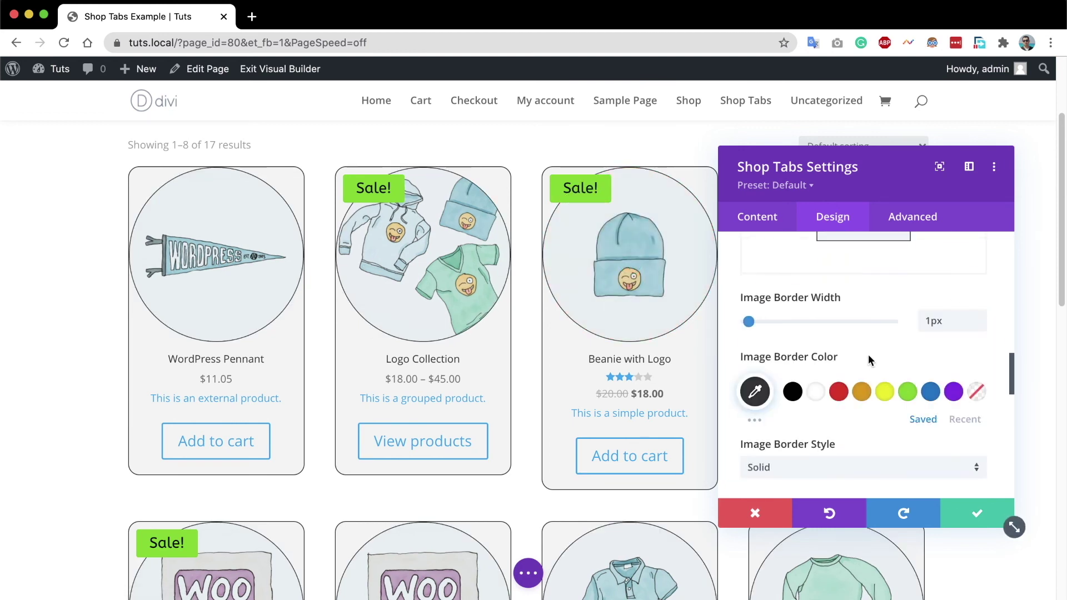
pyautogui.scroll(-2, 868, 354)
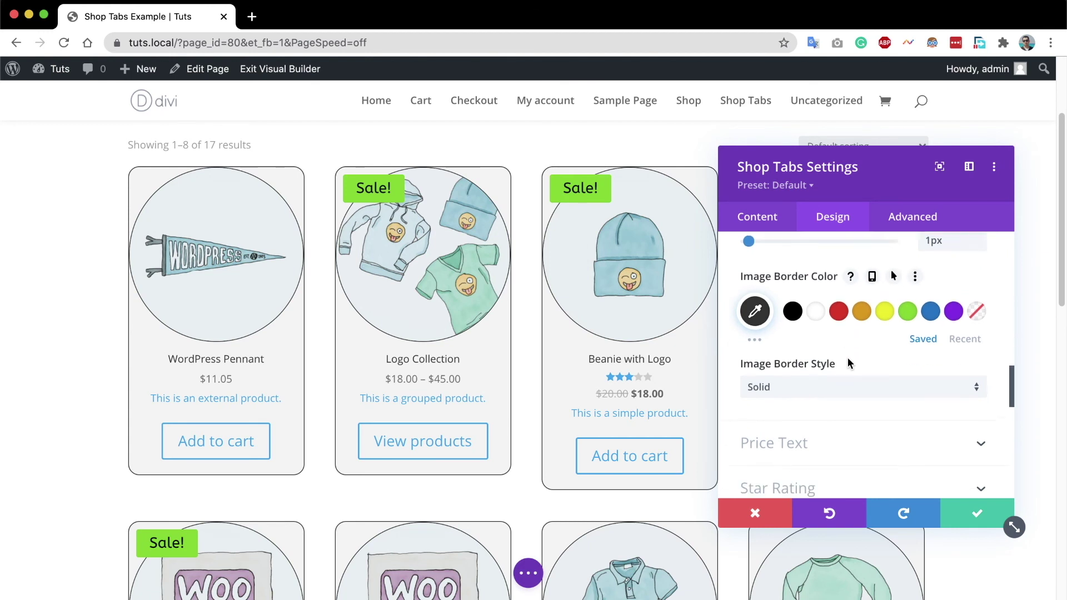
pyautogui.scroll(-1, 849, 359)
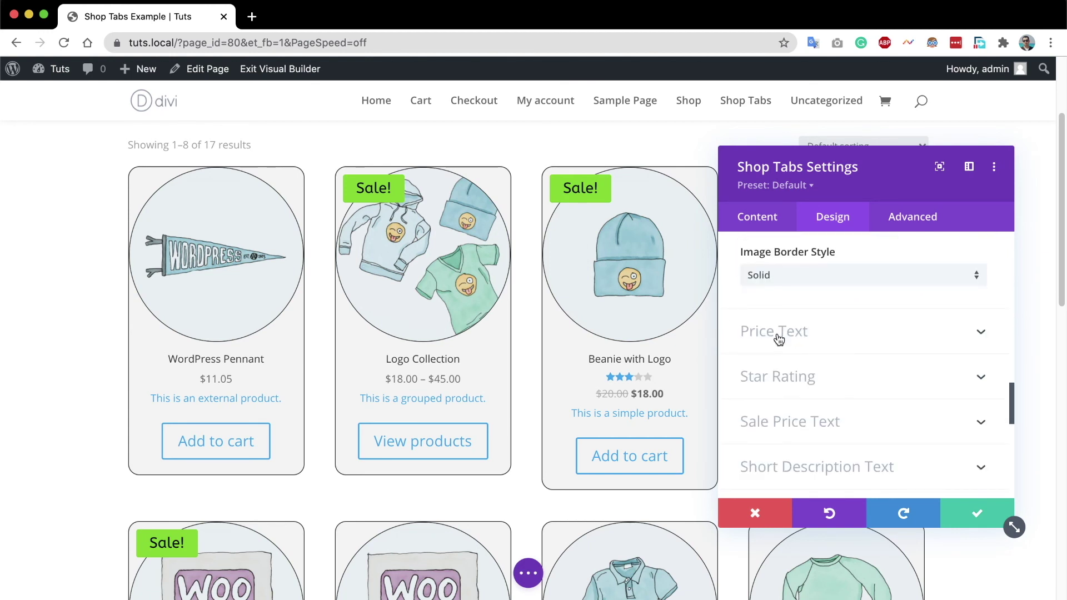
pyautogui.scroll(-1, 829, 352)
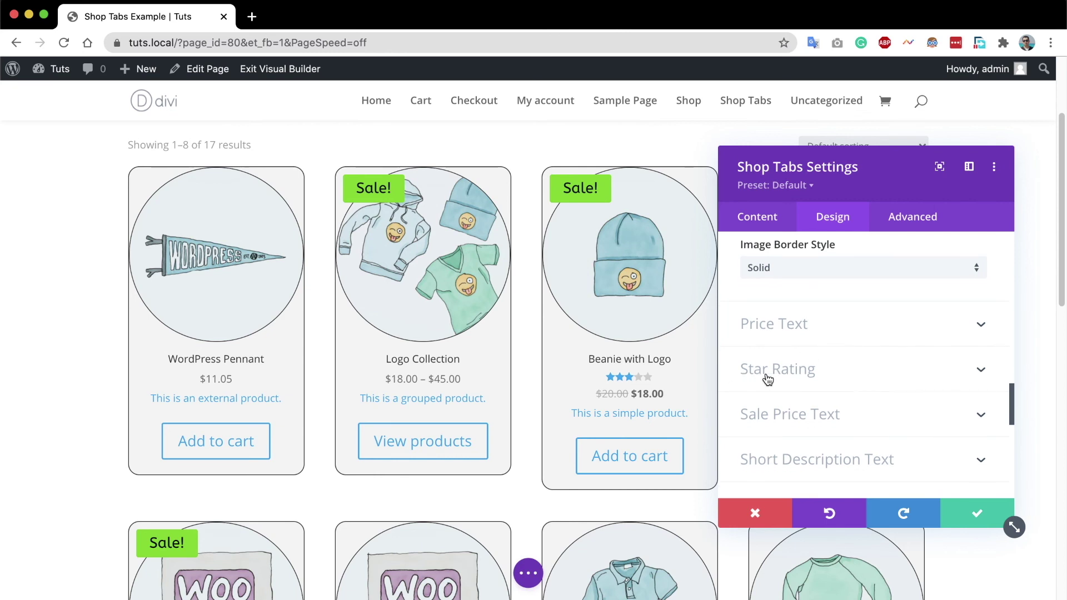
pyautogui.click(783, 369)
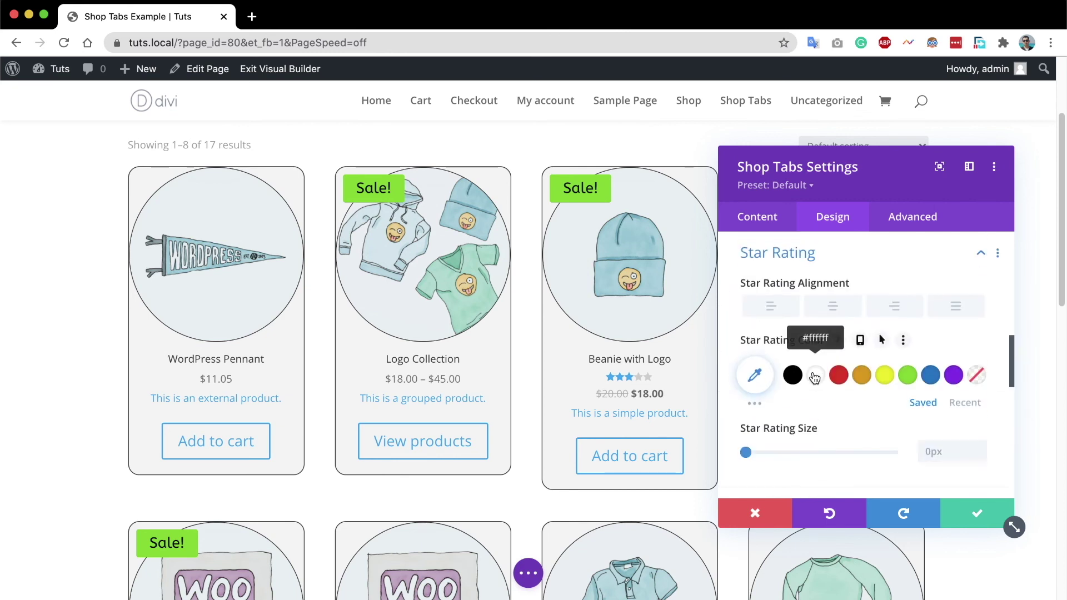
pyautogui.click(793, 377)
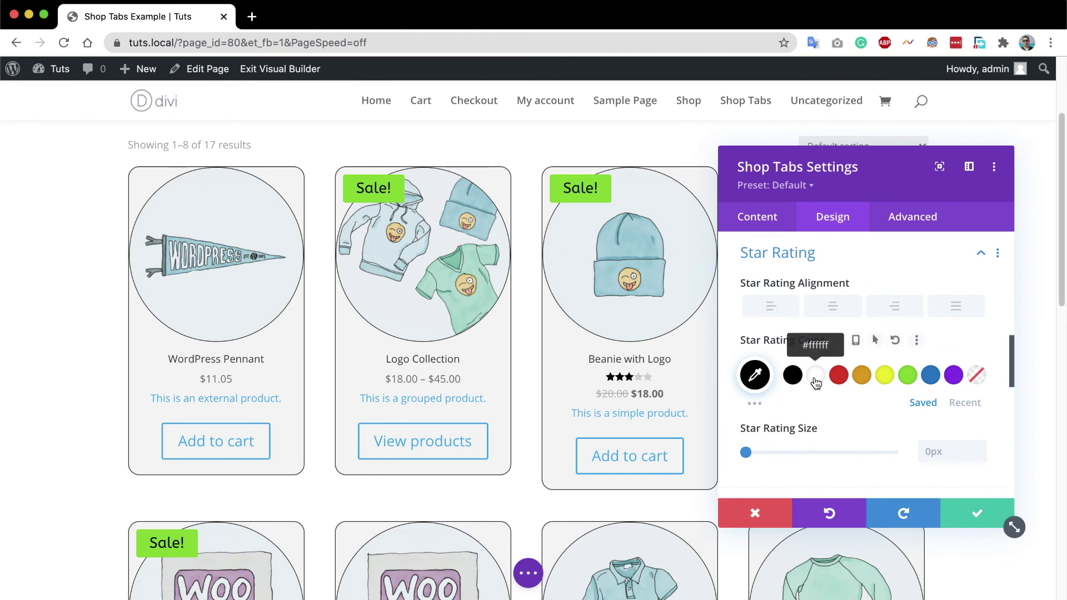
pyautogui.scroll(-1, 815, 378)
pyautogui.scroll(-1, 815, 376)
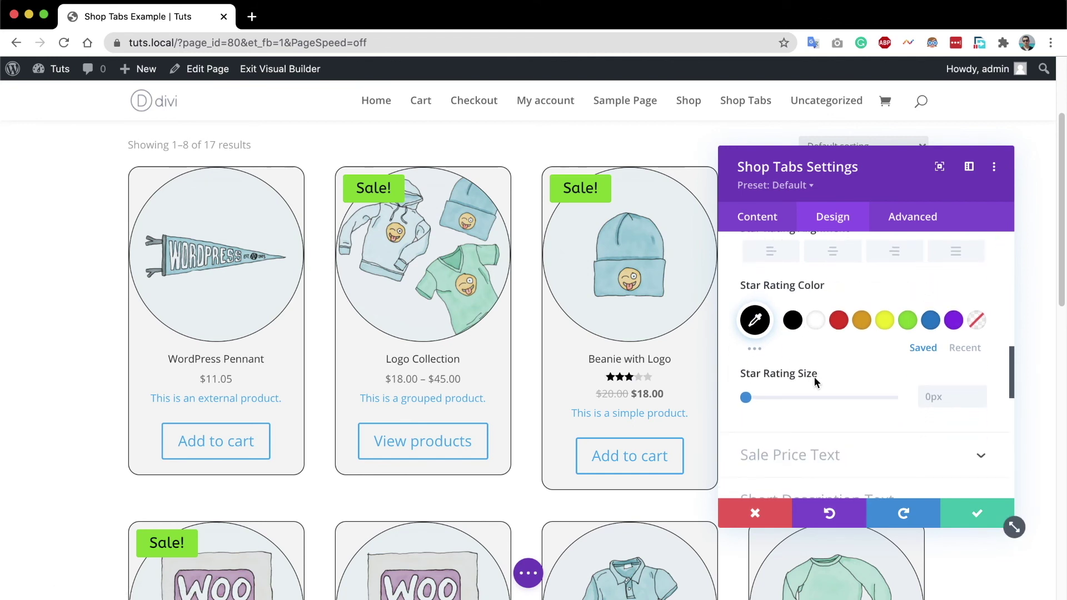
pyautogui.moveTo(745, 399); pyautogui.dragTo(778, 399)
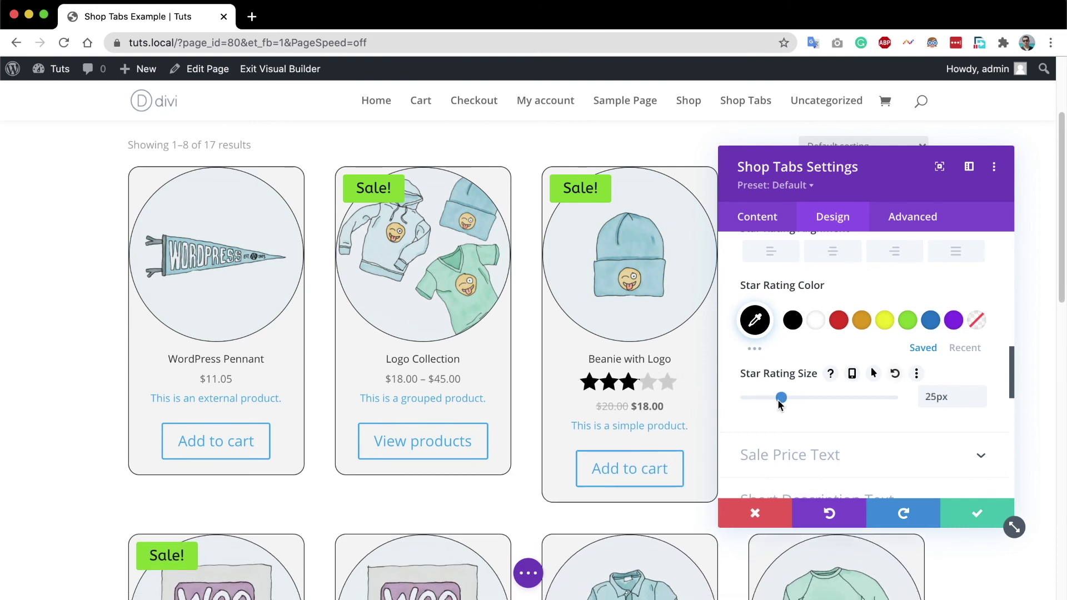
# Look through the remaining text setting groups and examine the View Cart Text options.
pyautogui.scroll(-3, 842, 410)
pyautogui.scroll(-1, 843, 409)
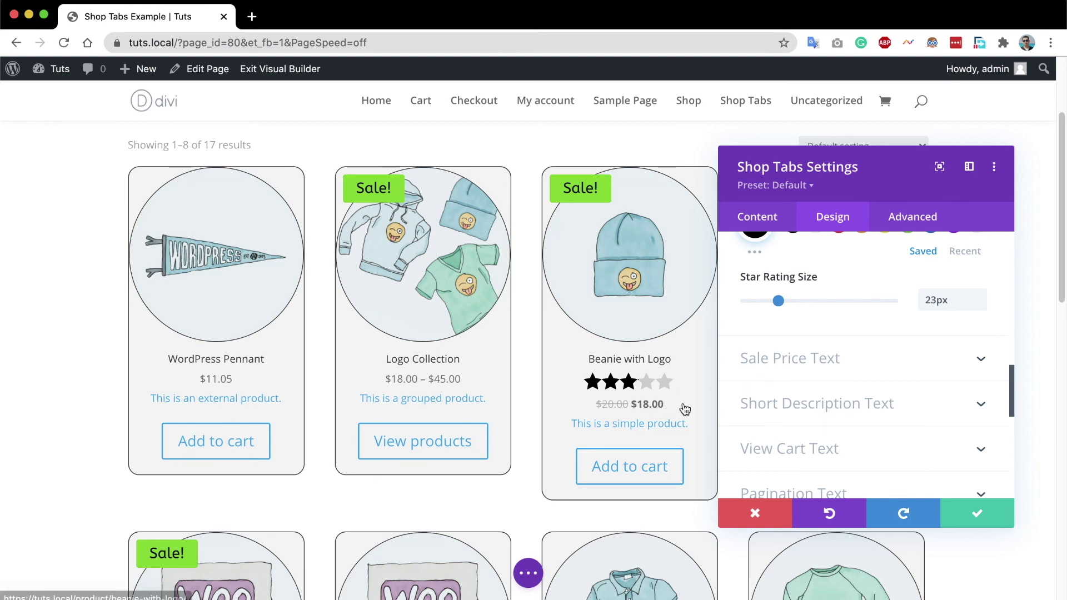
pyautogui.scroll(-1, 784, 401)
pyautogui.scroll(-1, 784, 401)
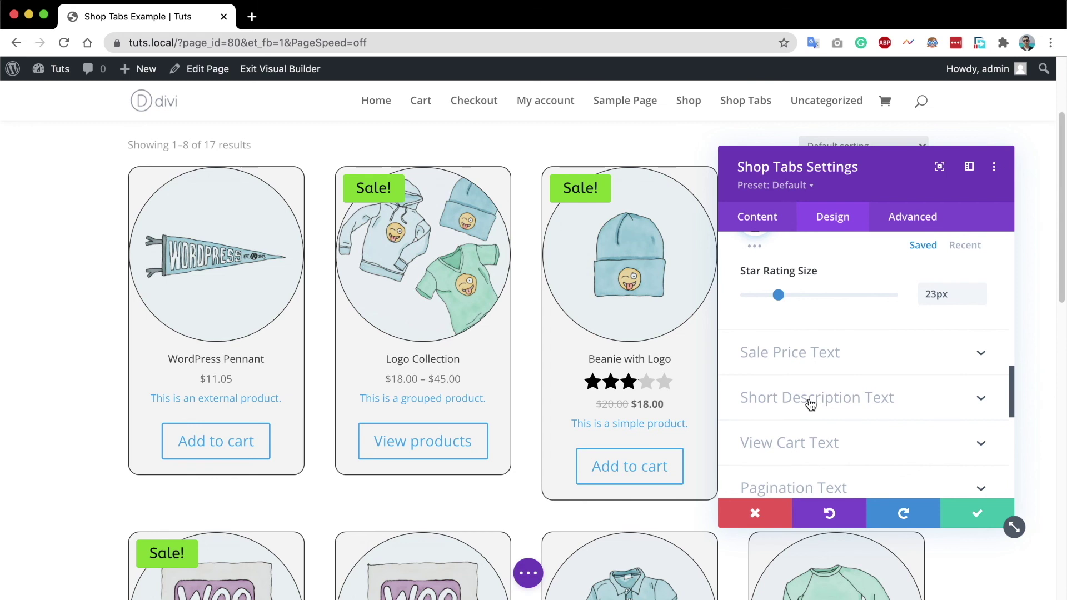
pyautogui.scroll(-2, 810, 404)
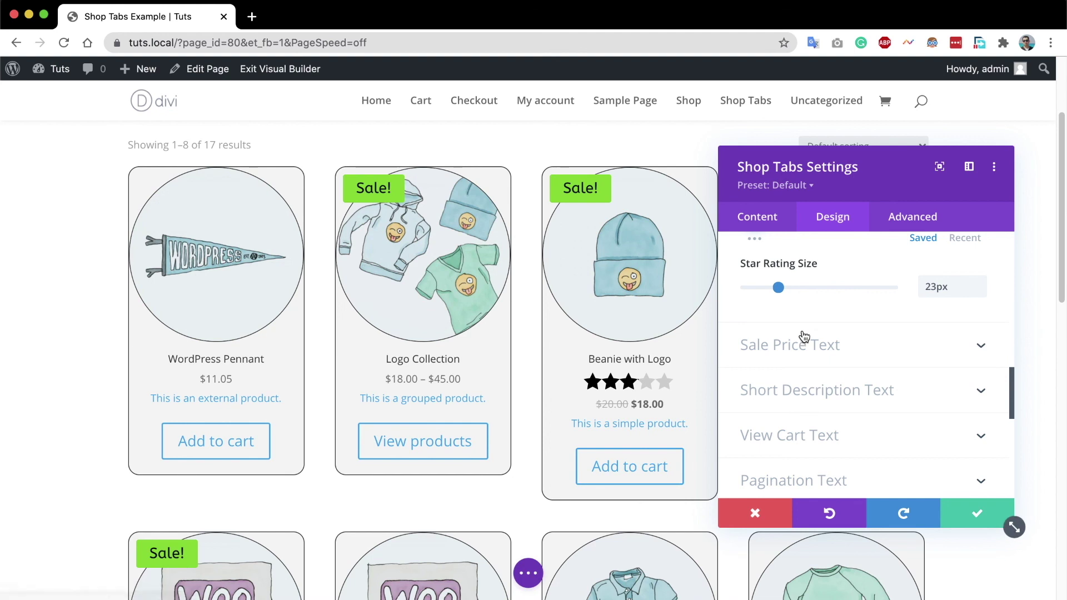
pyautogui.scroll(-5, 804, 340)
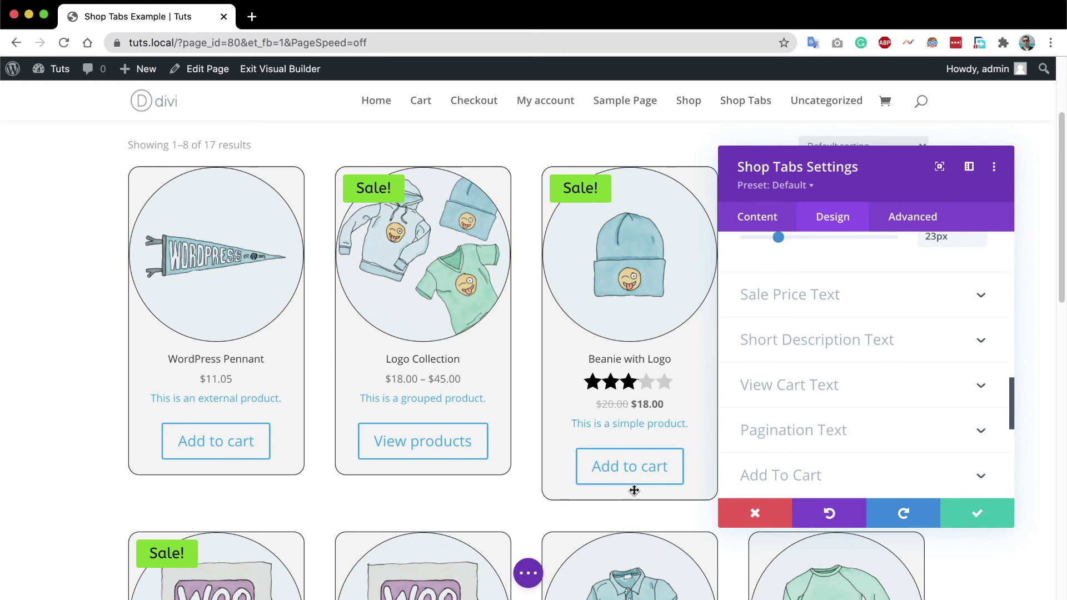
pyautogui.click(801, 384)
pyautogui.scroll(-2, 802, 394)
pyautogui.scroll(-10, 801, 402)
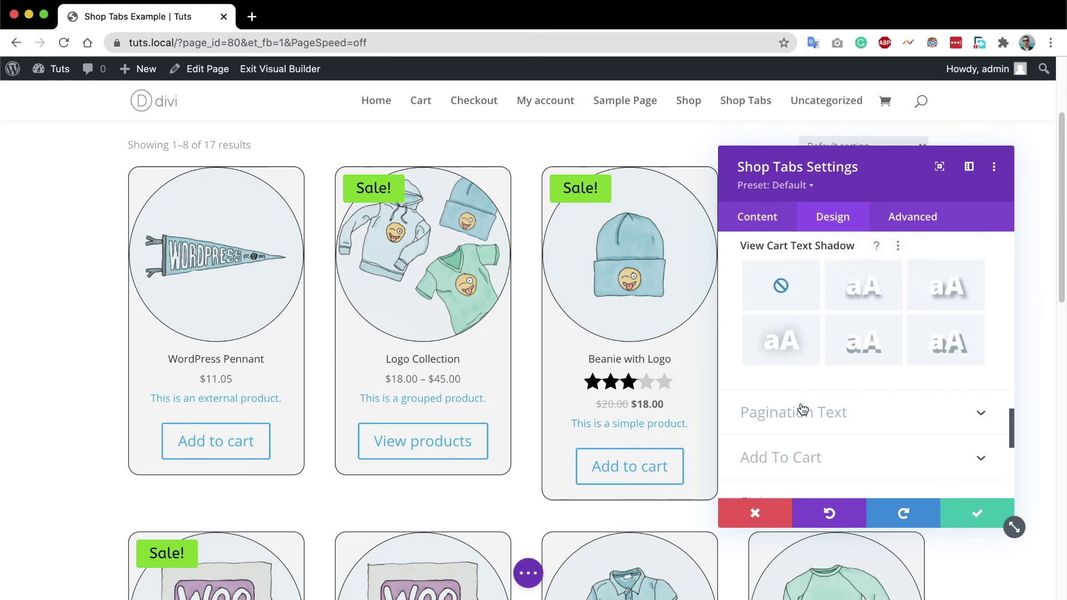
# In the Pagination Text settings, set the Active Page Text Color to black and the Pagination Text Color to red.
pyautogui.scroll(-1, 803, 410)
pyautogui.scroll(-8, 607, 467)
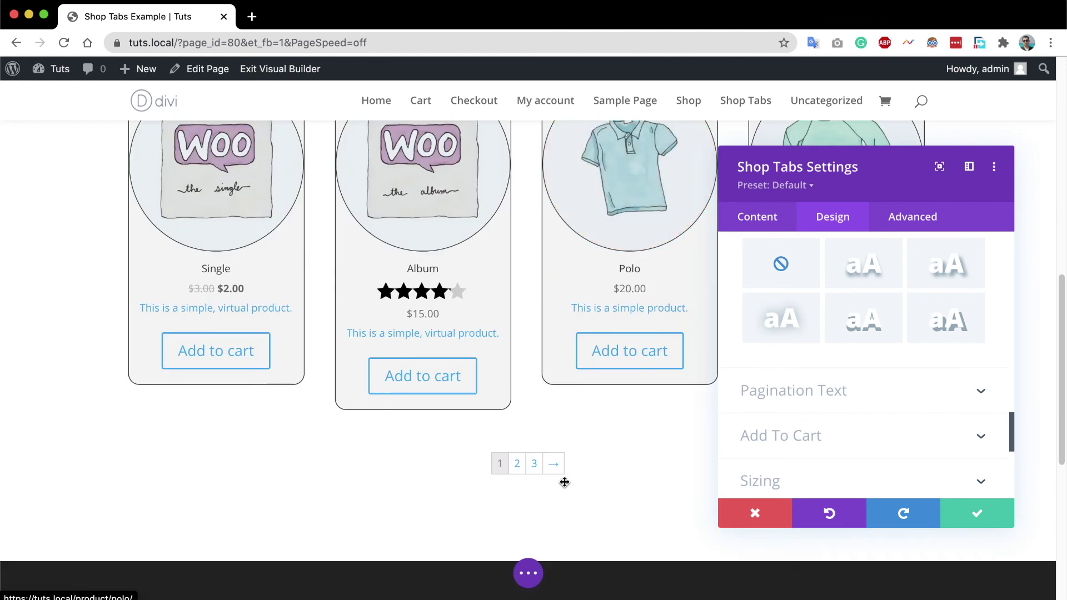
pyautogui.click(814, 392)
pyautogui.scroll(-4, 844, 329)
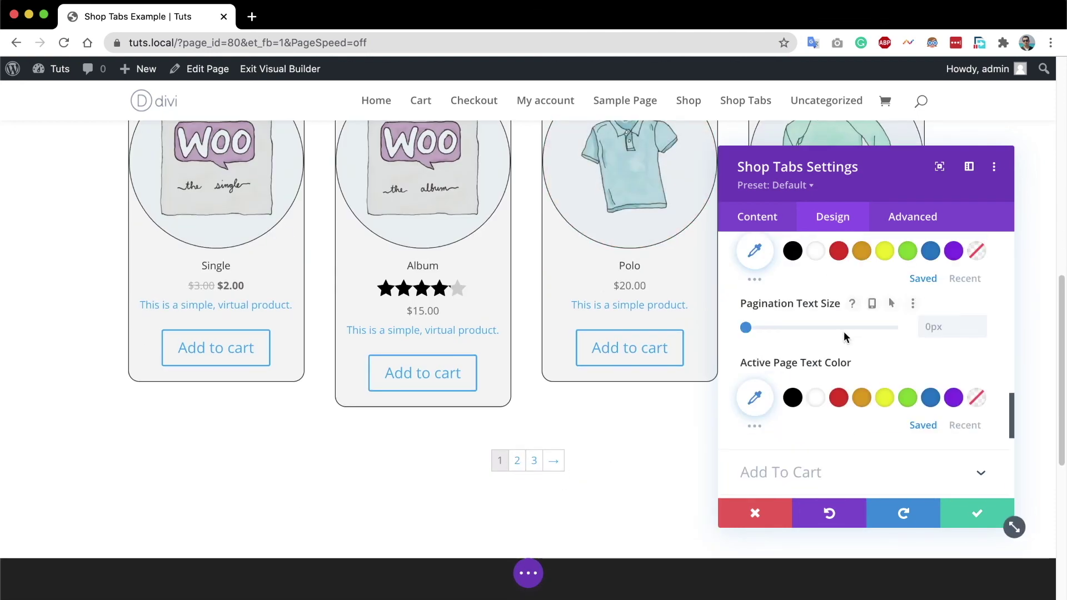
pyautogui.scroll(2, 836, 338)
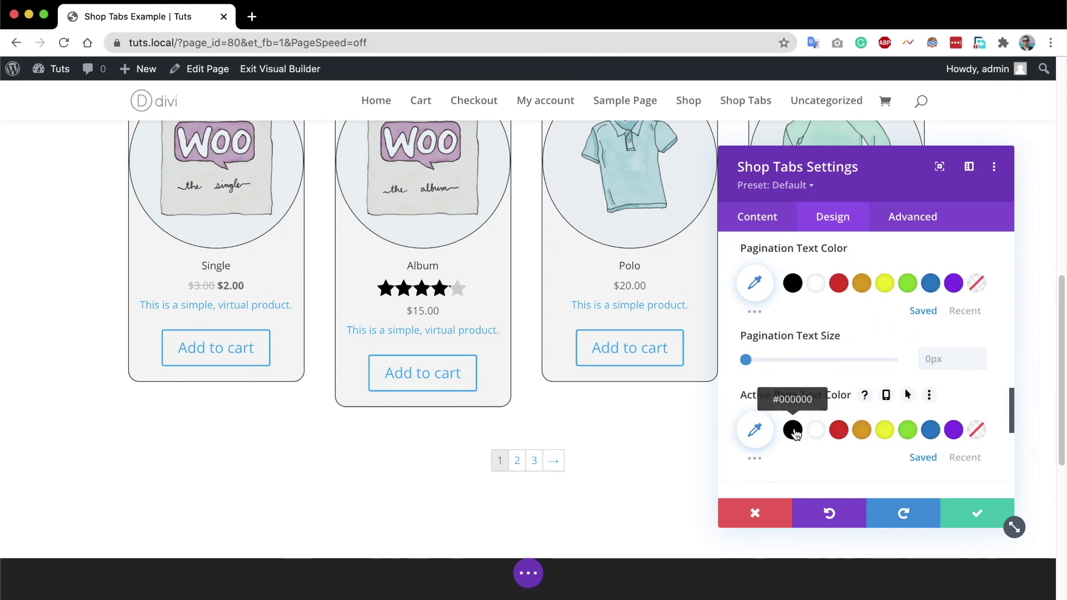
pyautogui.click(794, 431)
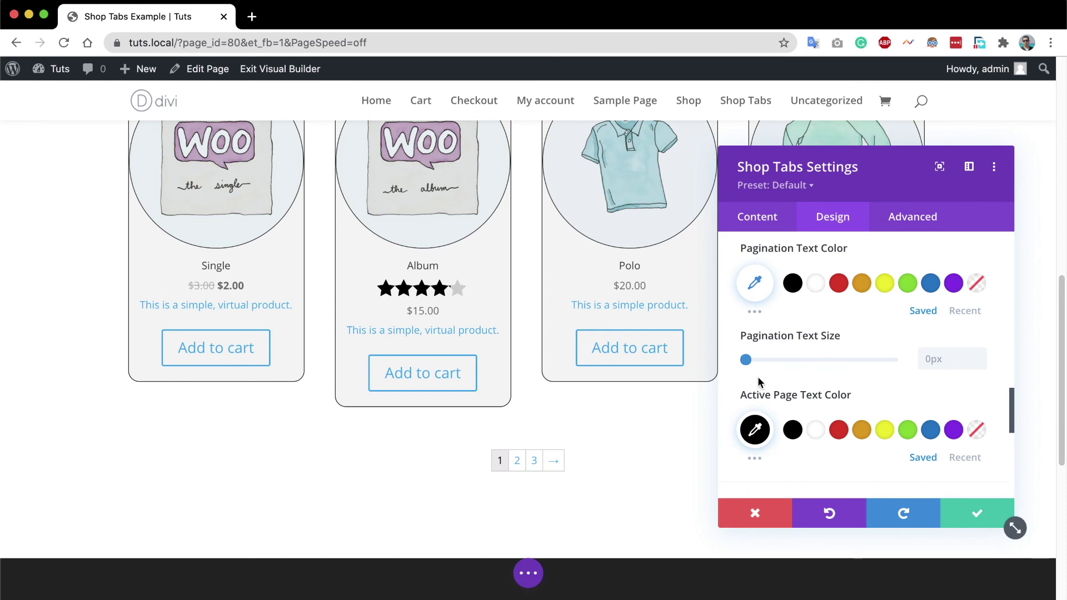
pyautogui.click(838, 283)
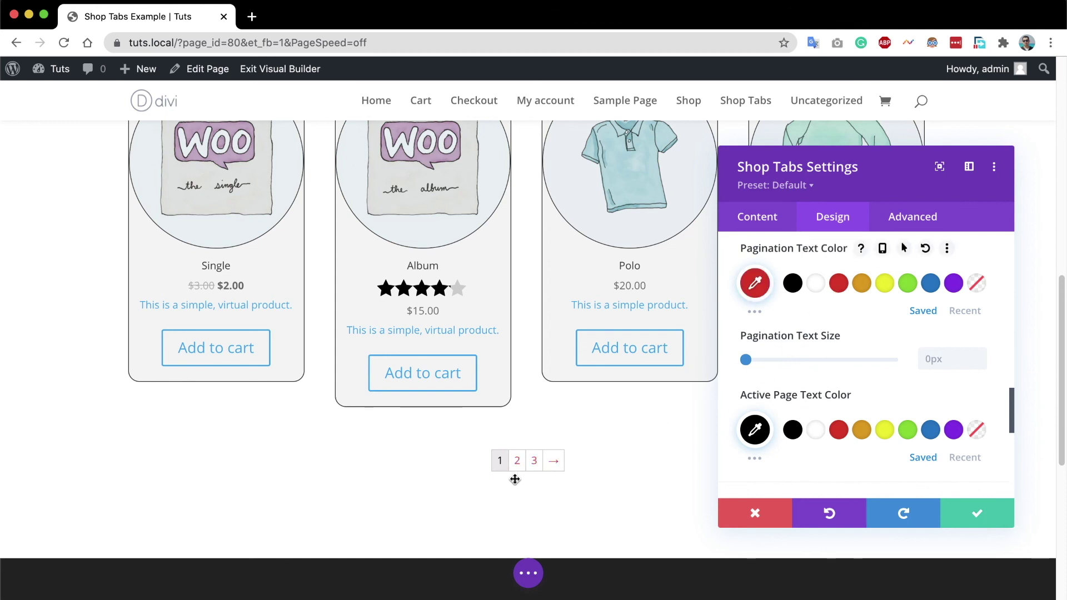
# Enable custom styles for the Add To Cart button and set its text size to 19px.
pyautogui.scroll(-5, 811, 439)
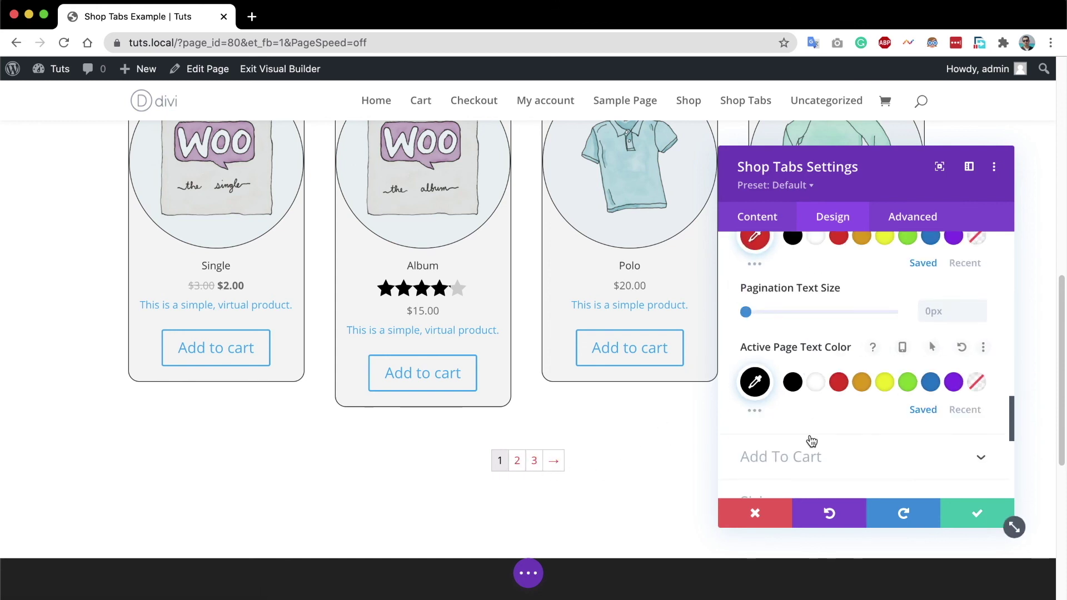
pyautogui.scroll(1, 610, 422)
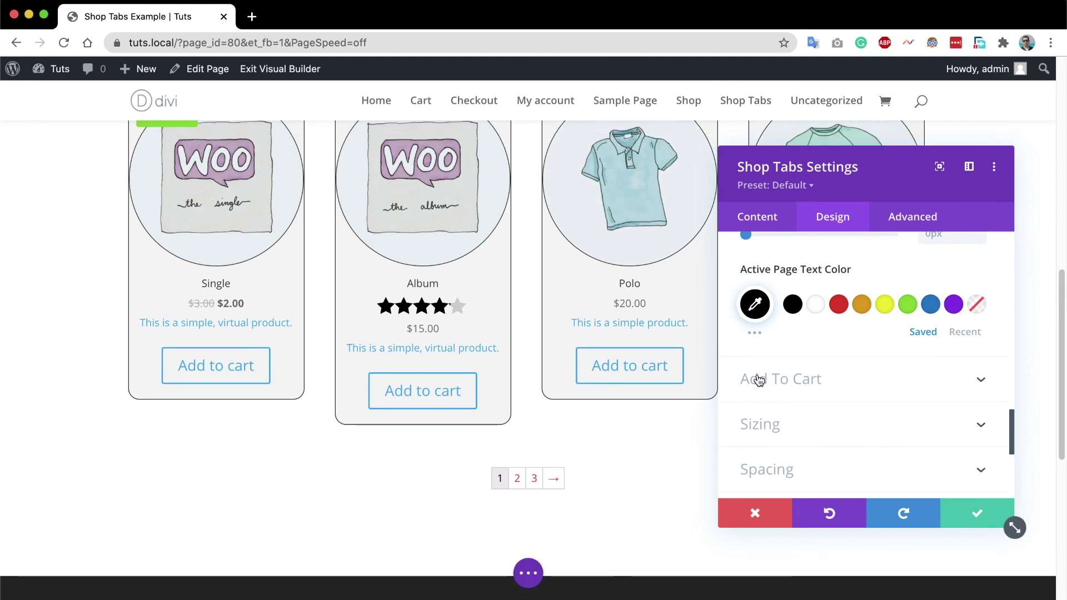
pyautogui.click(777, 384)
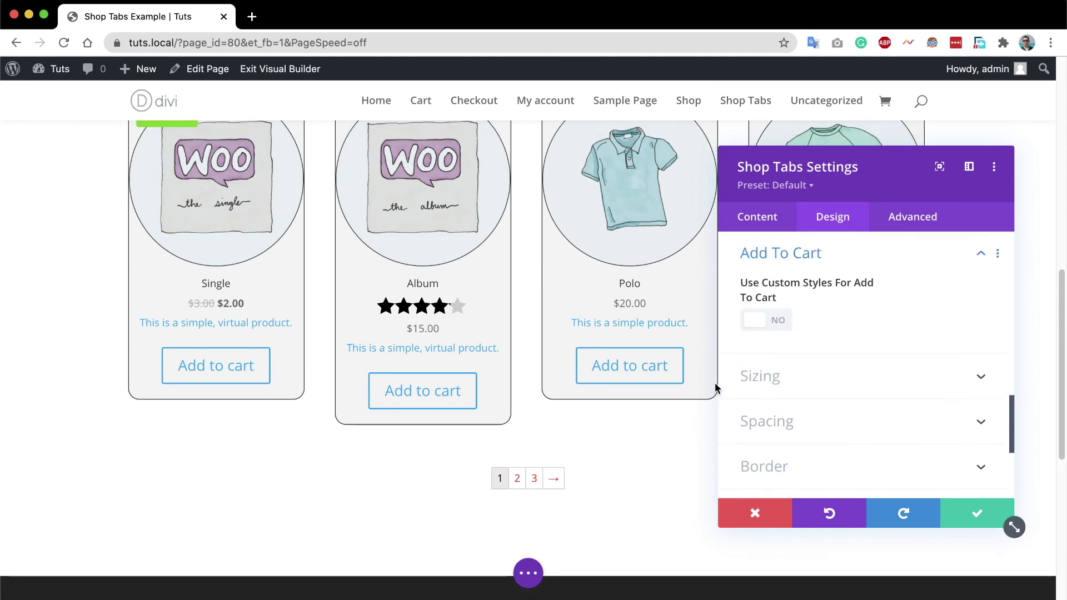
pyautogui.click(754, 322)
pyautogui.scroll(-1, 795, 336)
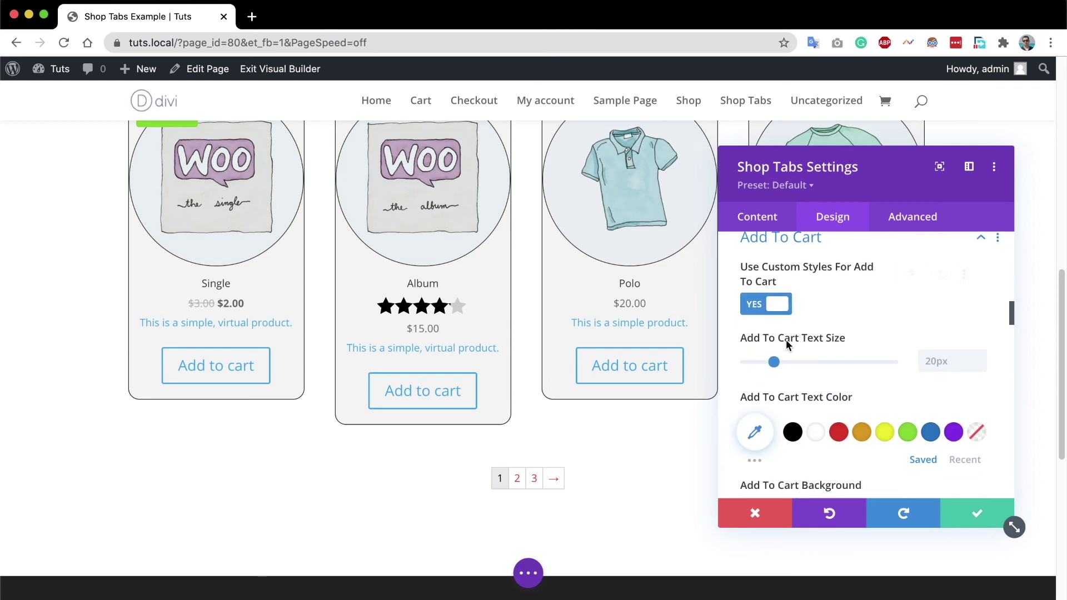
pyautogui.click(980, 365)
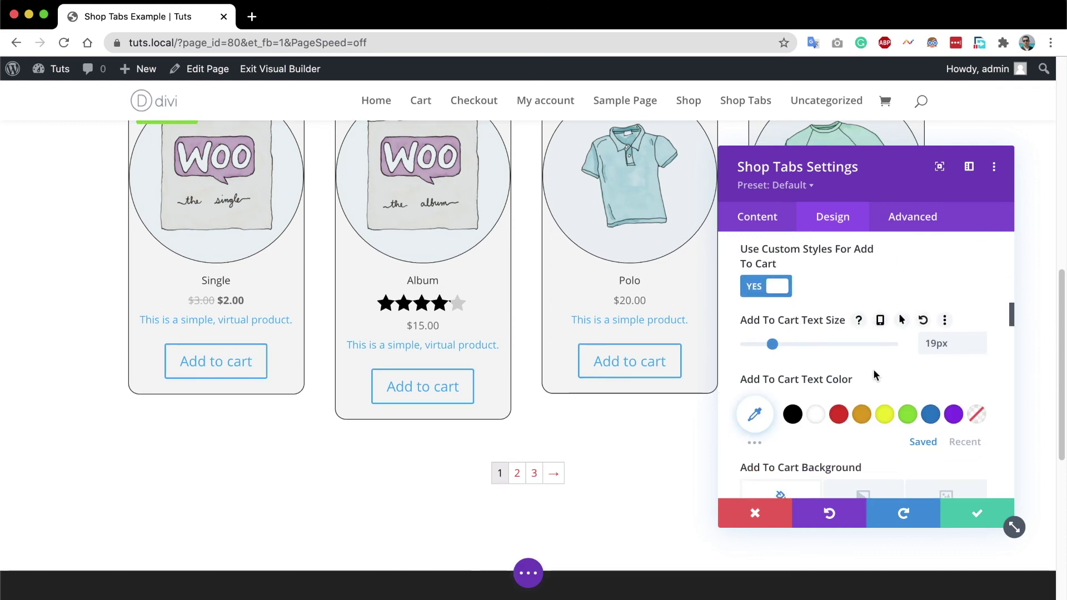
# Give the Add To Cart button white text on a black background.
pyautogui.scroll(-2, 872, 372)
pyautogui.click(815, 365)
pyautogui.scroll(-4, 815, 374)
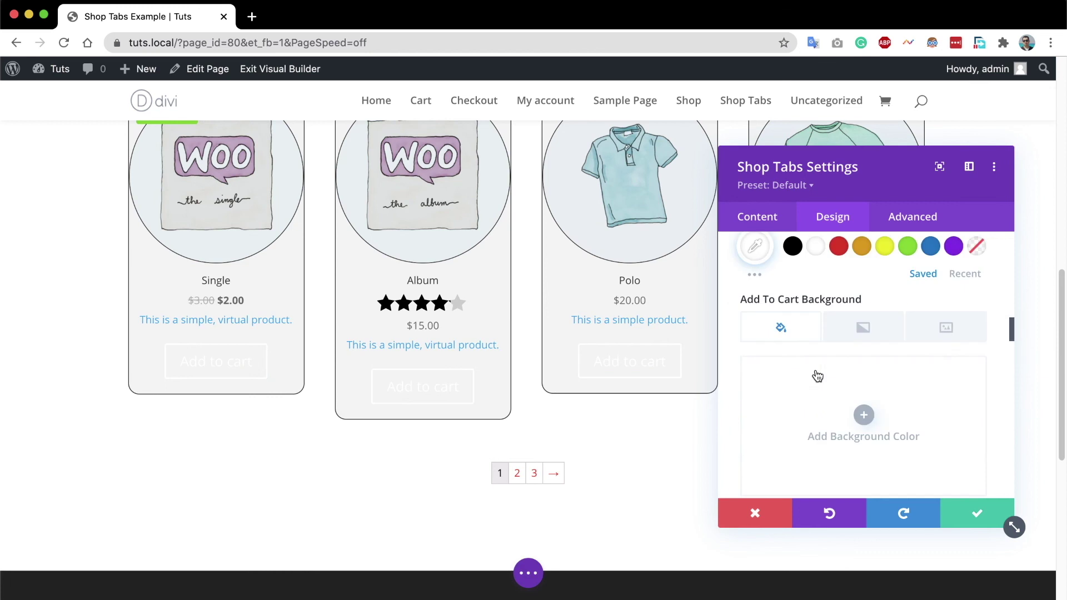
pyautogui.click(790, 477)
pyautogui.scroll(-4, 835, 424)
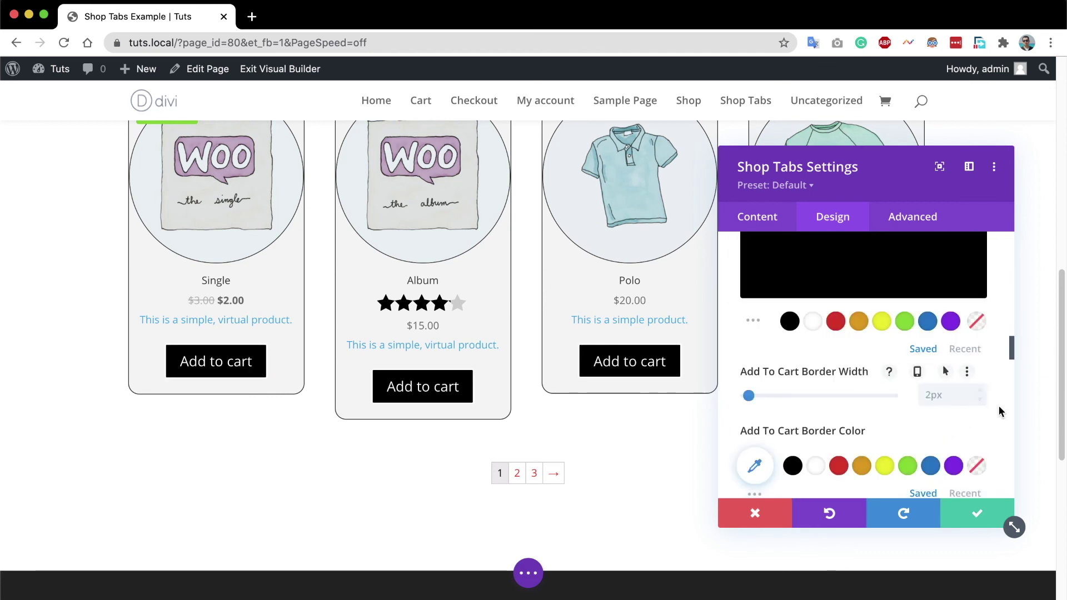
# Set the Add To Cart button's border width to 0px and its border radius to 21px.
pyautogui.click(981, 399)
pyautogui.click(981, 399)
pyautogui.scroll(-2, 945, 399)
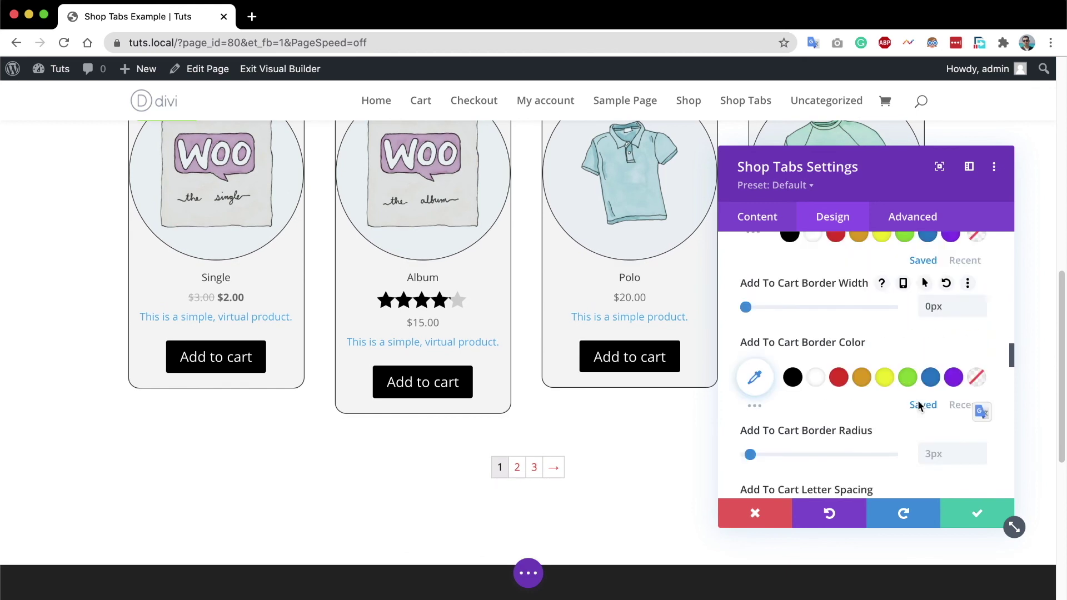
pyautogui.moveTo(751, 435); pyautogui.dragTo(762, 436)
pyautogui.scroll(-2, 751, 404)
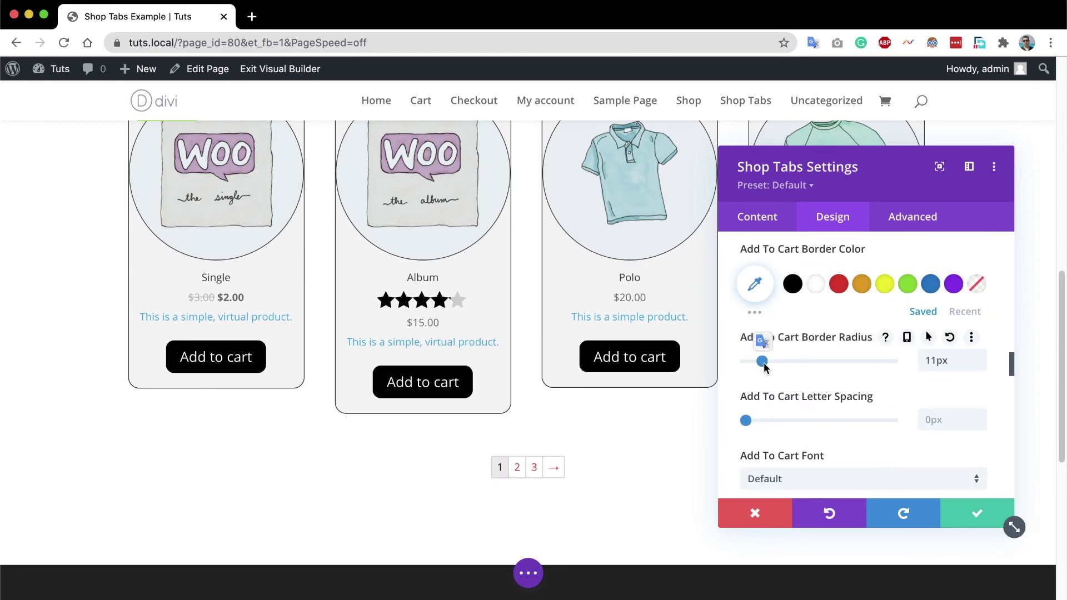
pyautogui.click(775, 362)
# Choose the check mark as the Add To Cart button's icon.
pyautogui.scroll(-4, 777, 396)
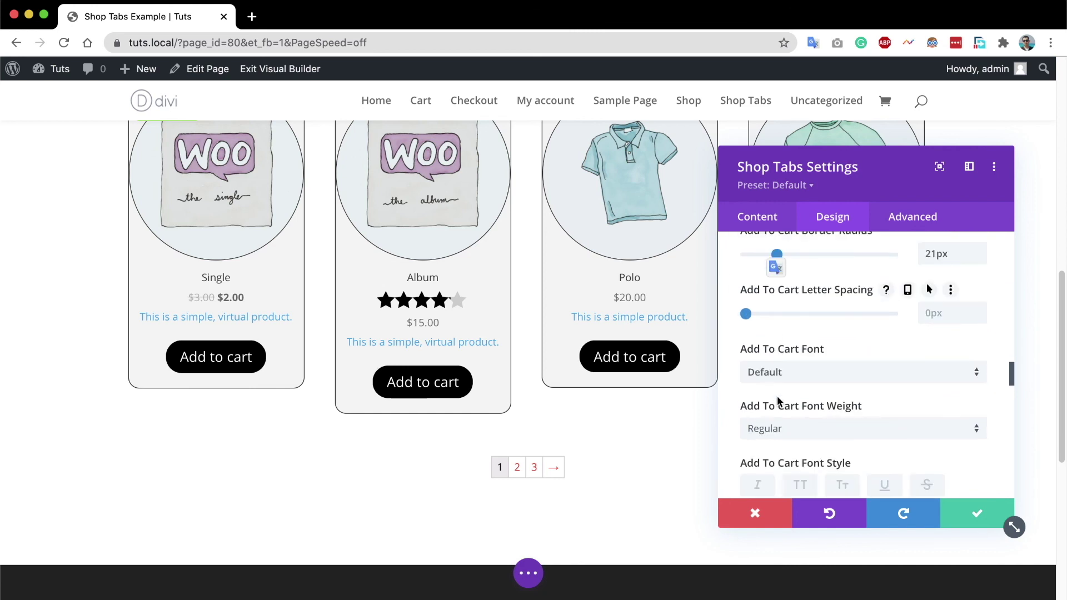
pyautogui.scroll(-8, 777, 402)
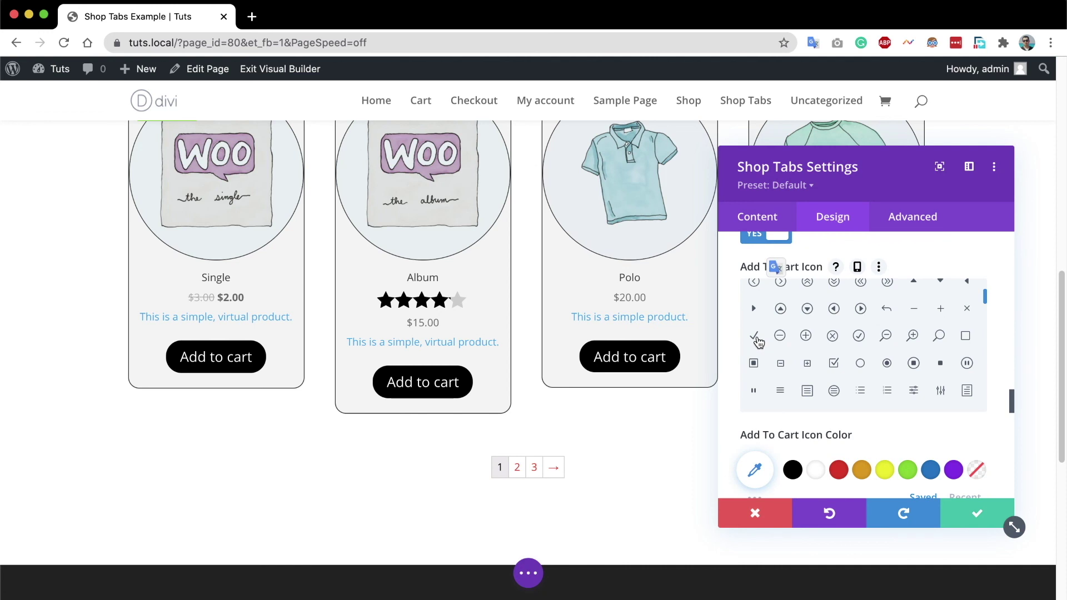
pyautogui.click(753, 336)
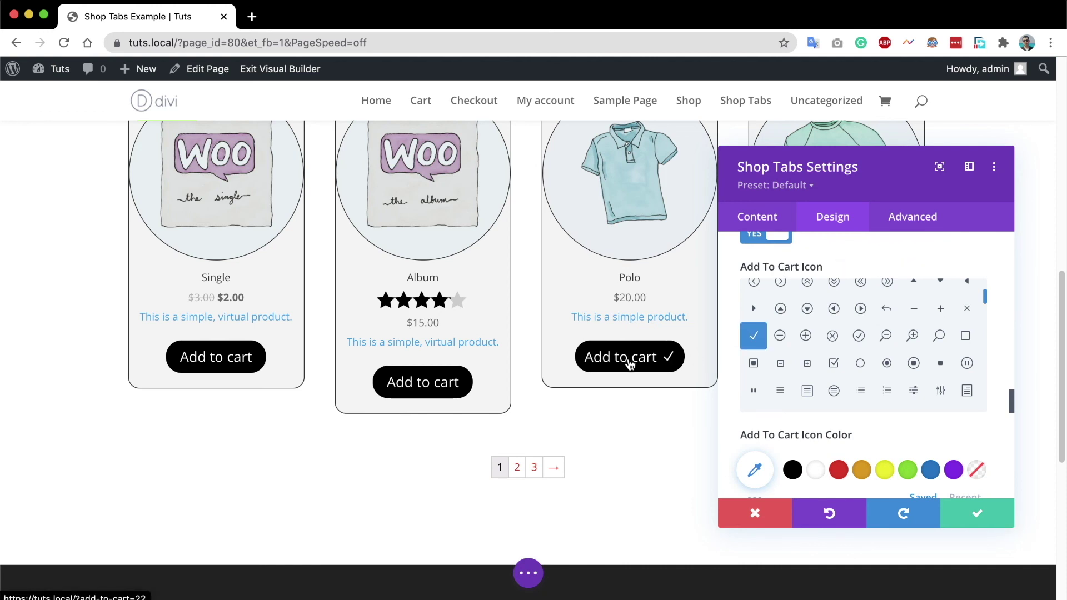
# Apply the first box shadow preset, a soft shadow around all sides, to the Add To Cart button.
pyautogui.scroll(-5, 880, 431)
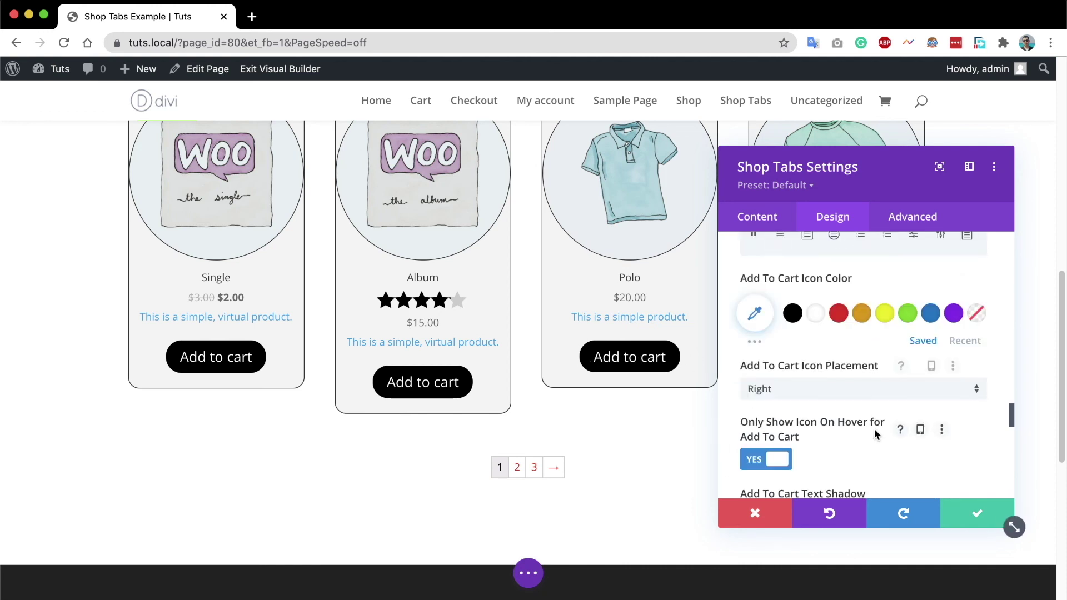
pyautogui.scroll(-1, 875, 434)
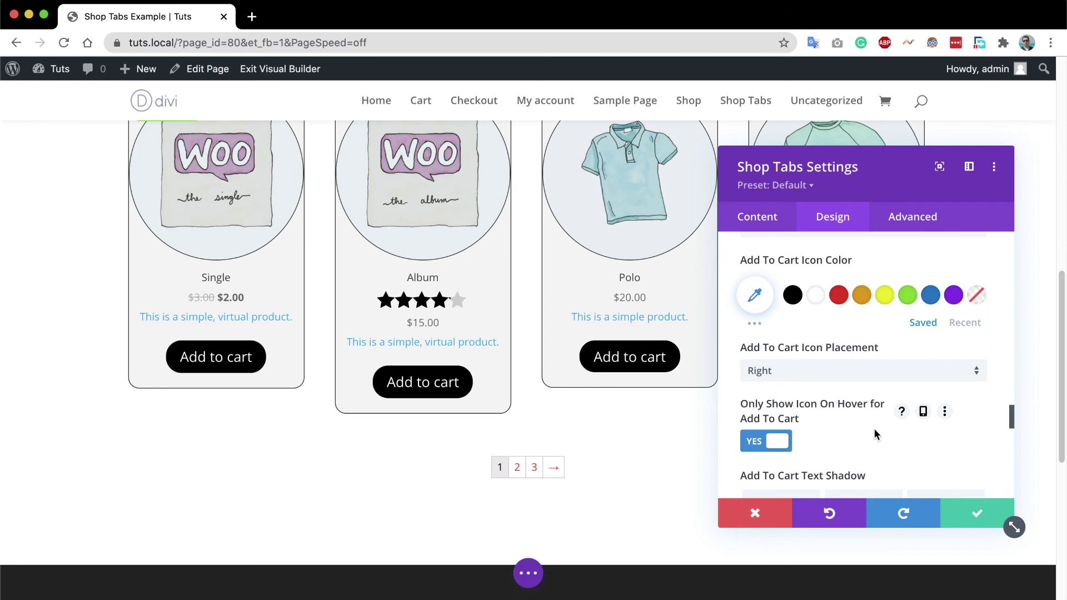
pyautogui.scroll(-4, 878, 446)
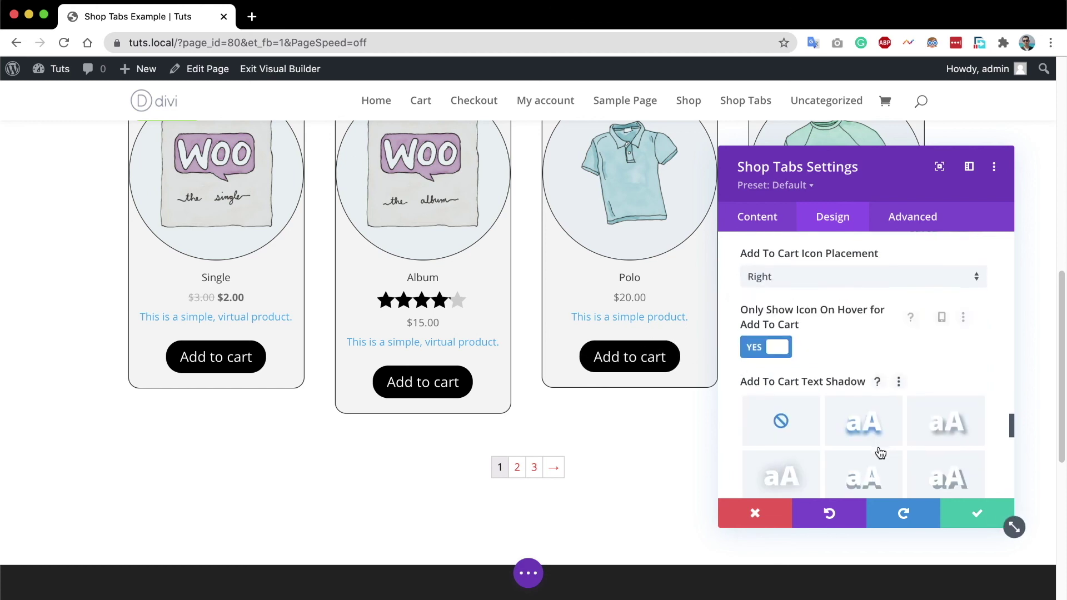
pyautogui.scroll(-3, 879, 447)
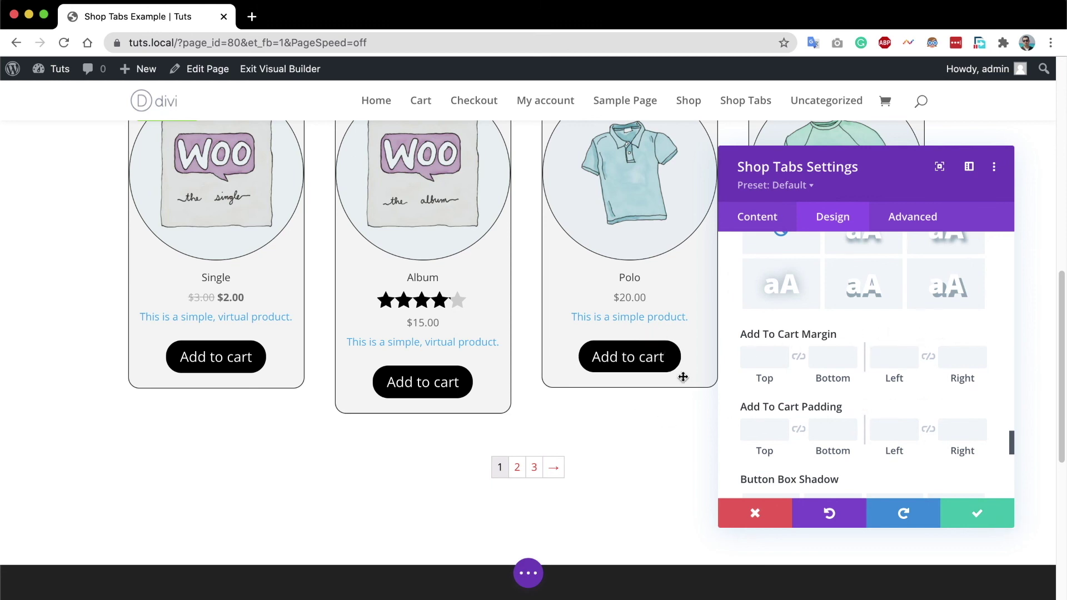
pyautogui.scroll(-1, 794, 423)
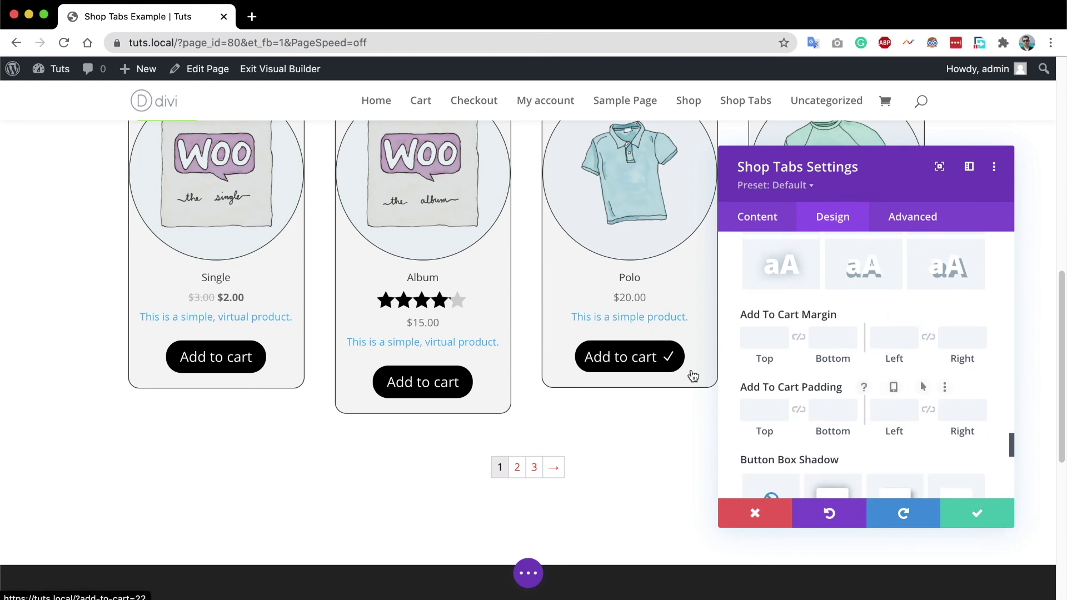
pyautogui.scroll(-3, 805, 405)
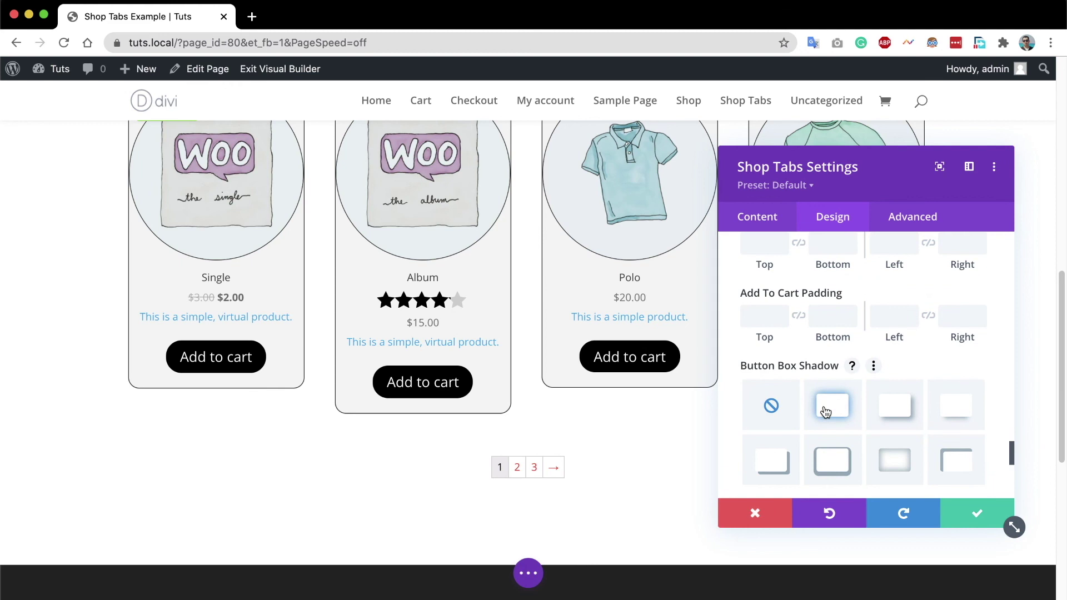
pyautogui.click(832, 408)
# Try a narrower module width such as 68% in the Sizing settings and return it to 100%.
pyautogui.scroll(-5, 839, 408)
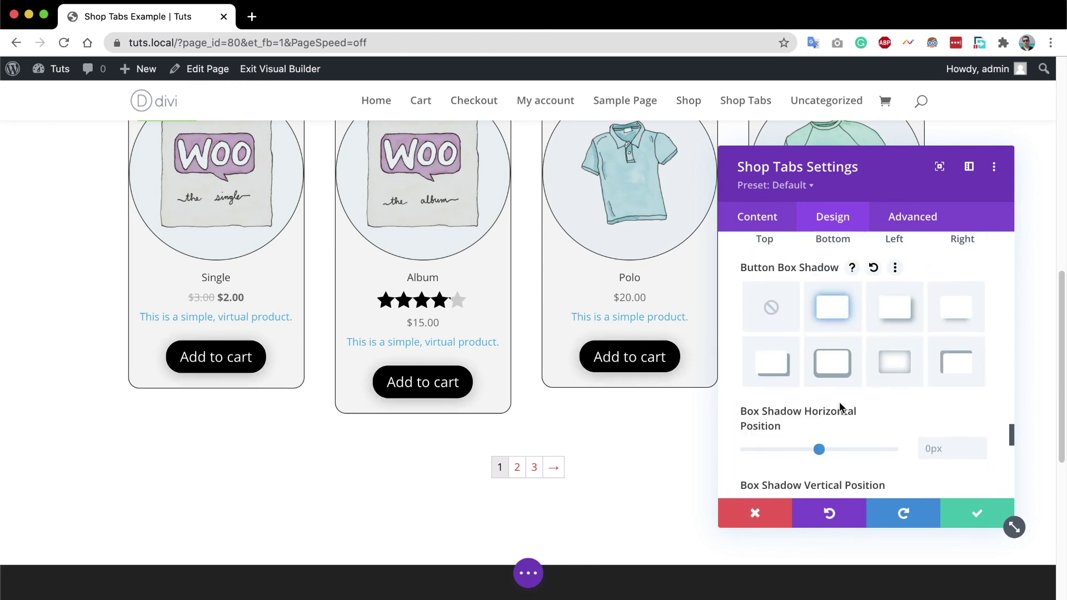
pyautogui.scroll(-12, 840, 408)
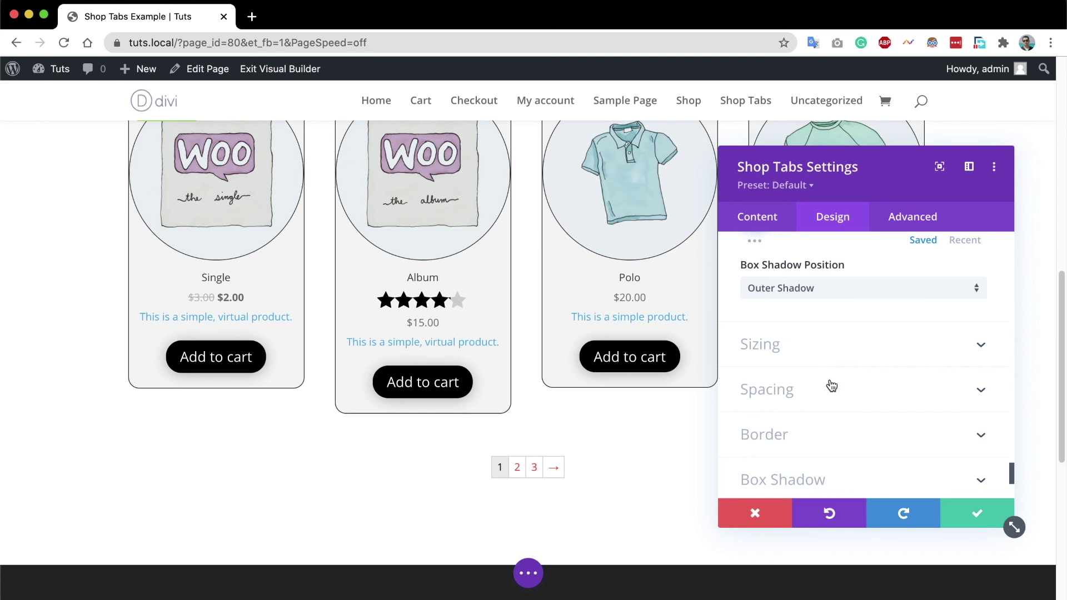
pyautogui.click(788, 348)
pyautogui.click(845, 308)
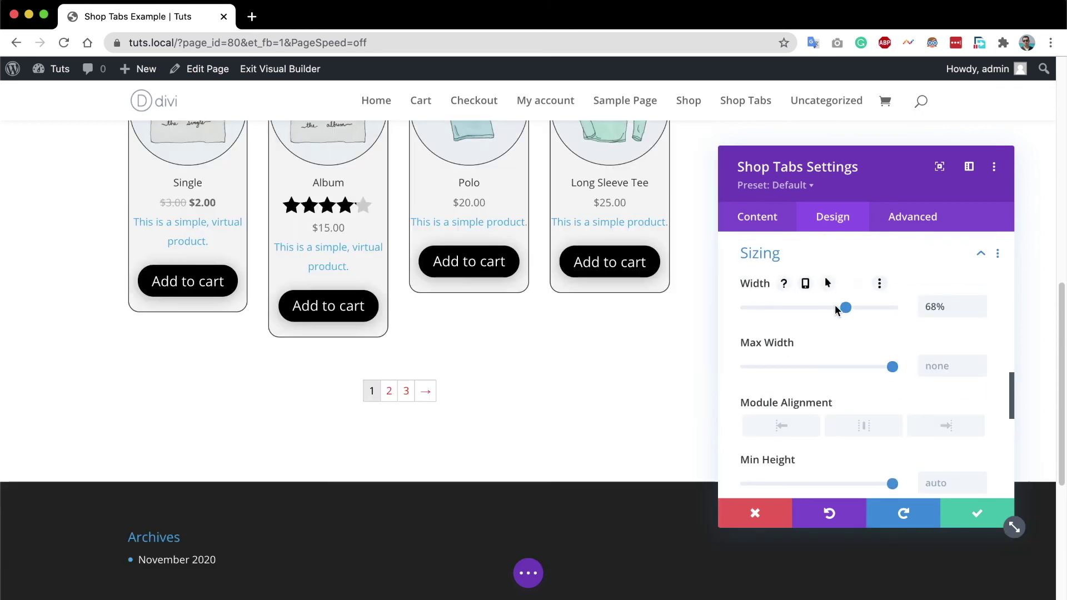
pyautogui.moveTo(839, 308); pyautogui.dragTo(834, 307)
pyautogui.moveTo(848, 309); pyautogui.dragTo(904, 309)
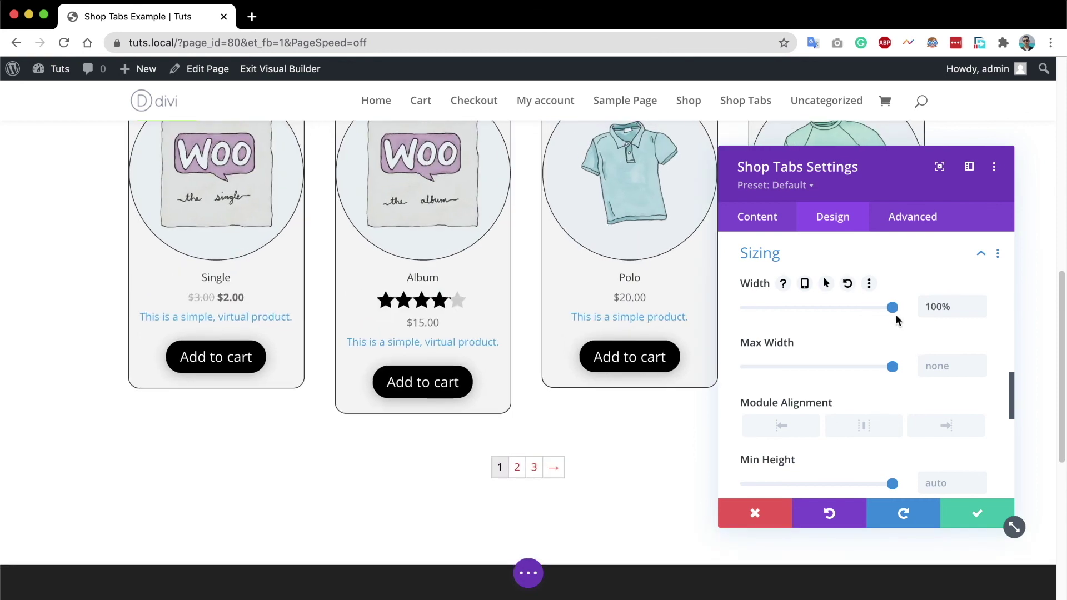
# Examine the module's remaining sizing options, its margin and padding options, and the last design setting groups.
pyautogui.scroll(-5, 836, 328)
pyautogui.scroll(-1, 817, 334)
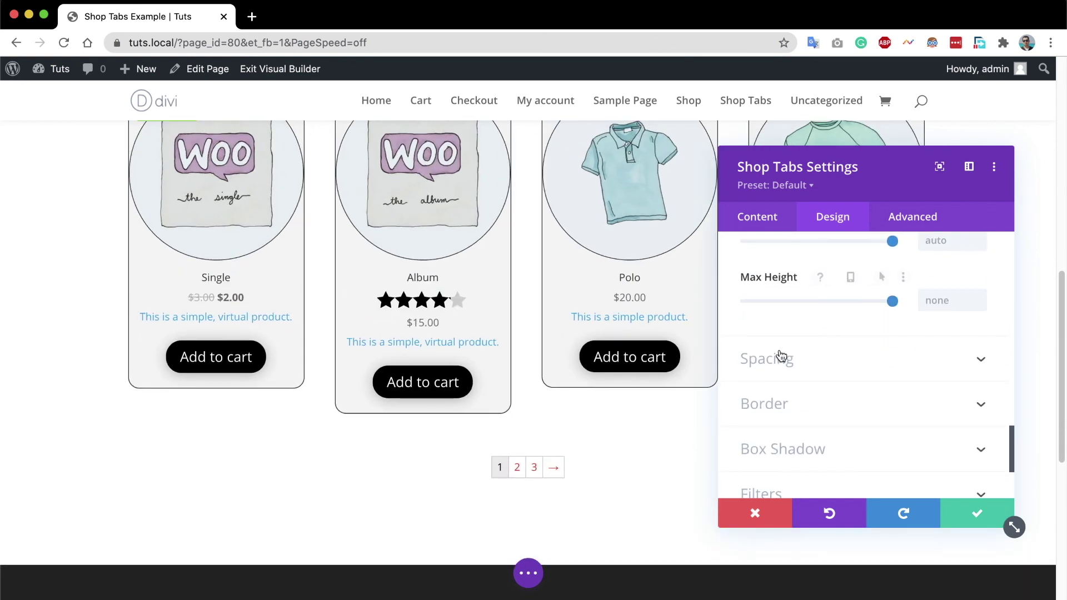
pyautogui.click(777, 360)
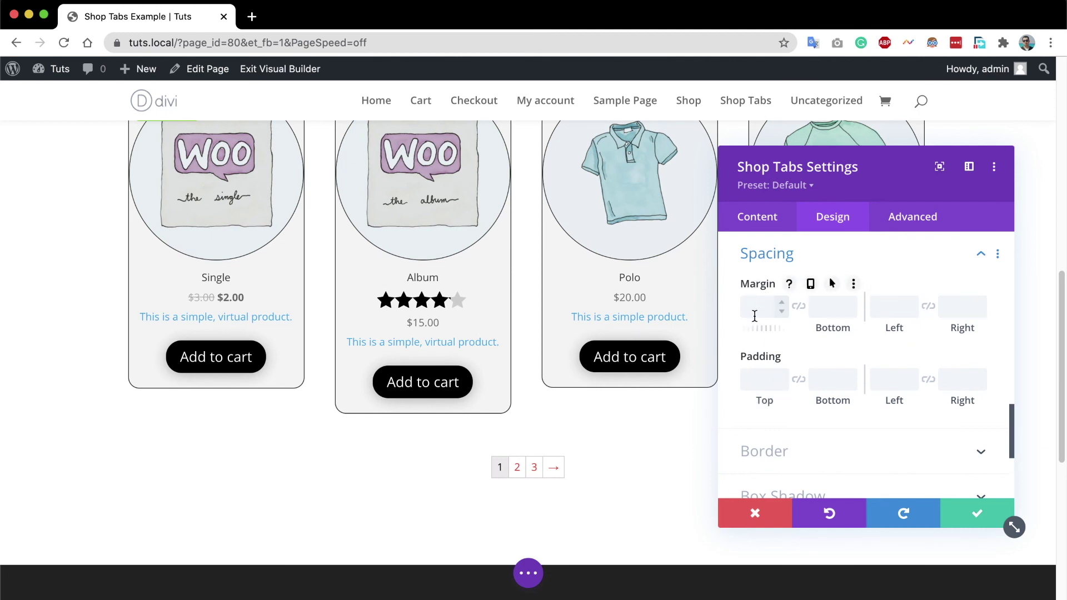
pyautogui.scroll(-4, 789, 339)
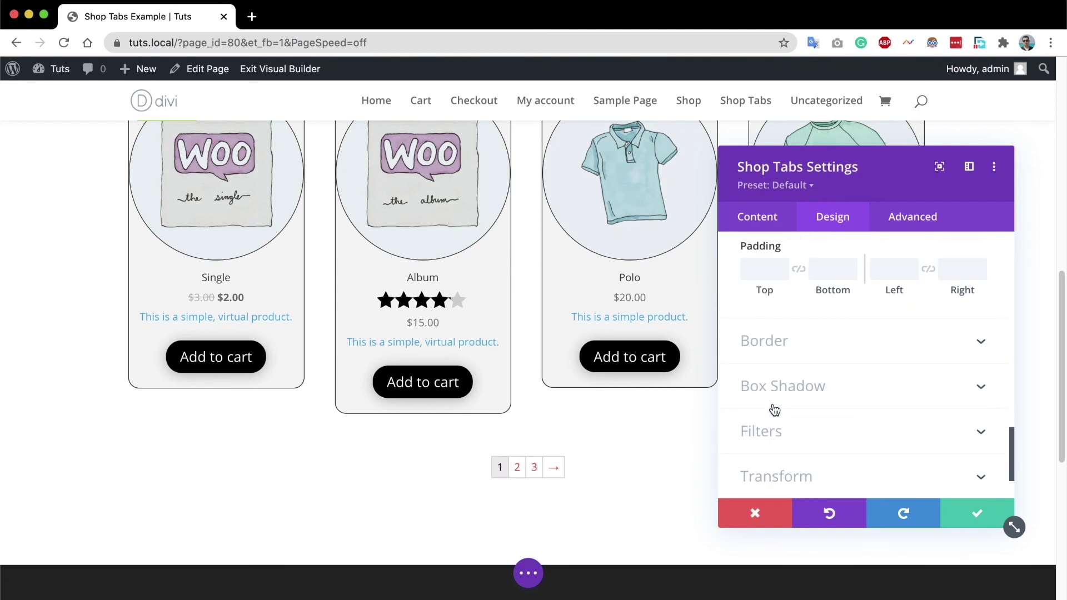
pyautogui.scroll(-3, 788, 402)
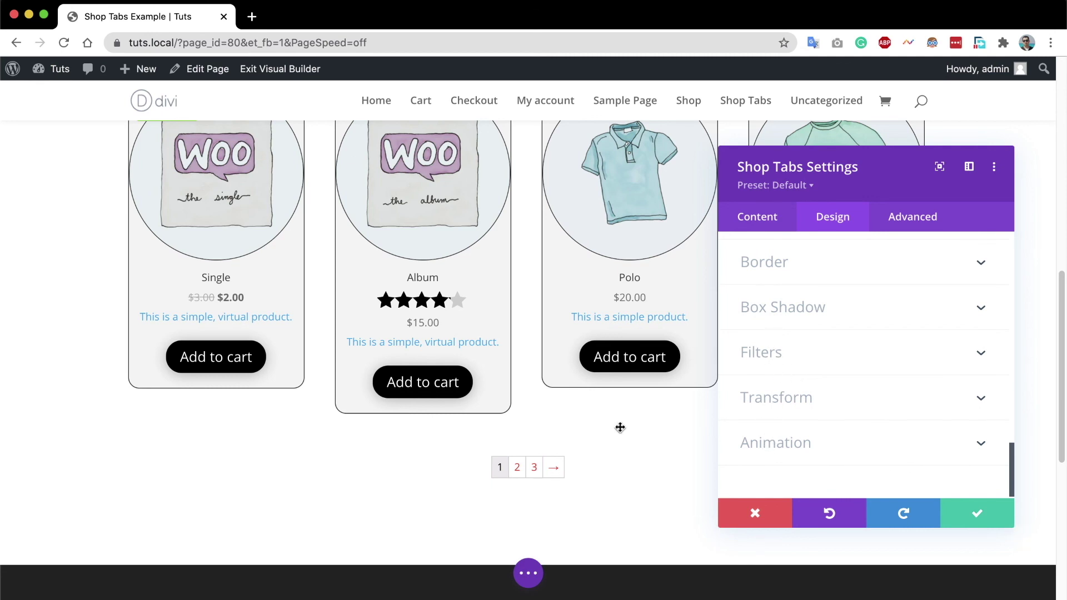
# Return to the module's list of shop tabs and open the settings of the Recent tab.
pyautogui.scroll(5, 619, 426)
pyautogui.scroll(5, 550, 486)
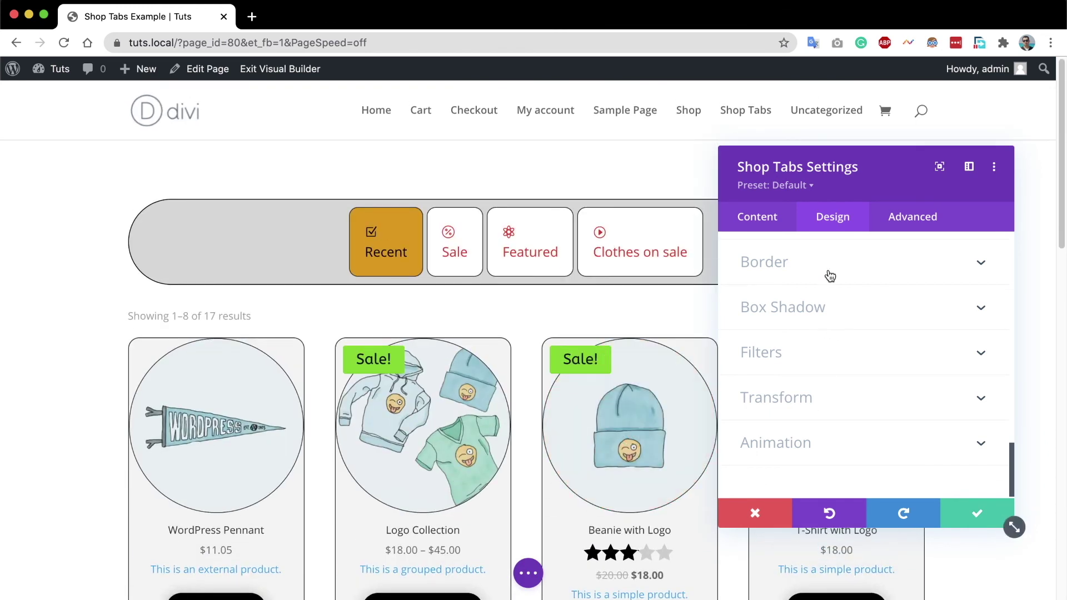
pyautogui.scroll(15, 831, 276)
pyautogui.click(777, 221)
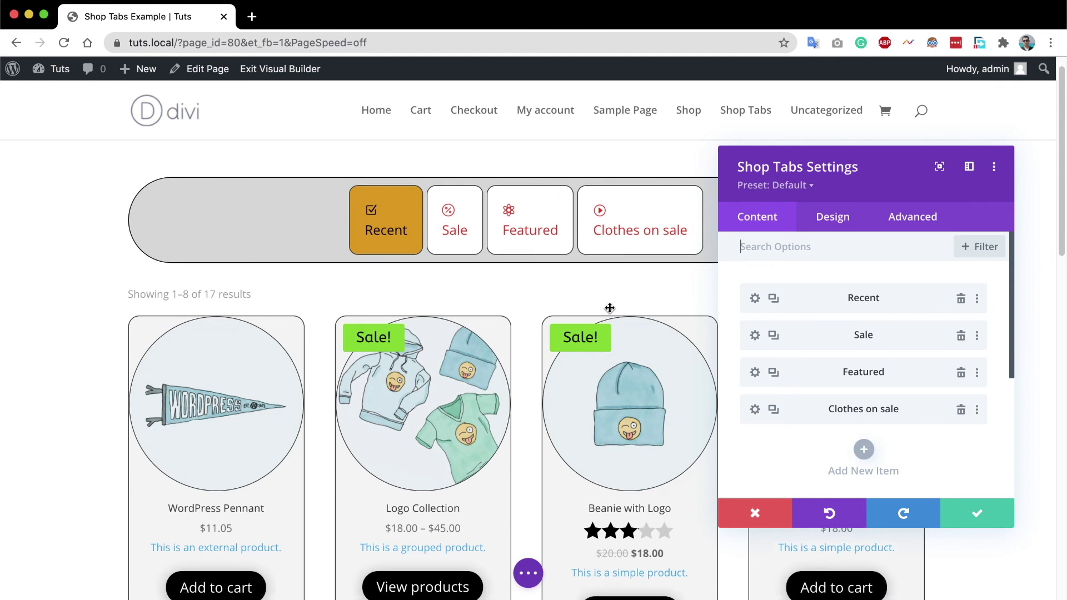
pyautogui.scroll(-3, 610, 308)
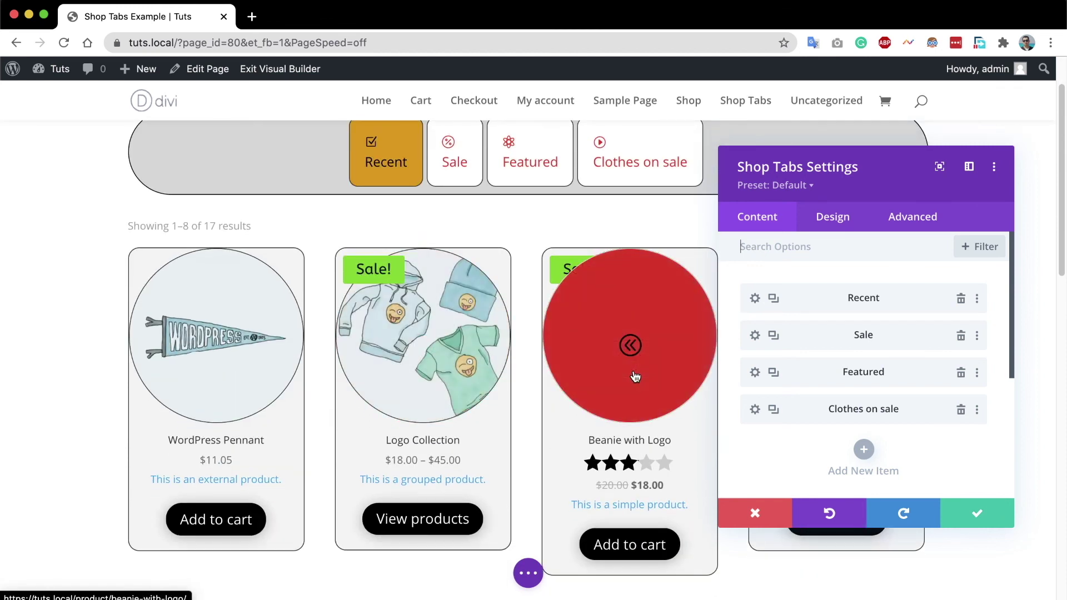
pyautogui.scroll(3, 694, 366)
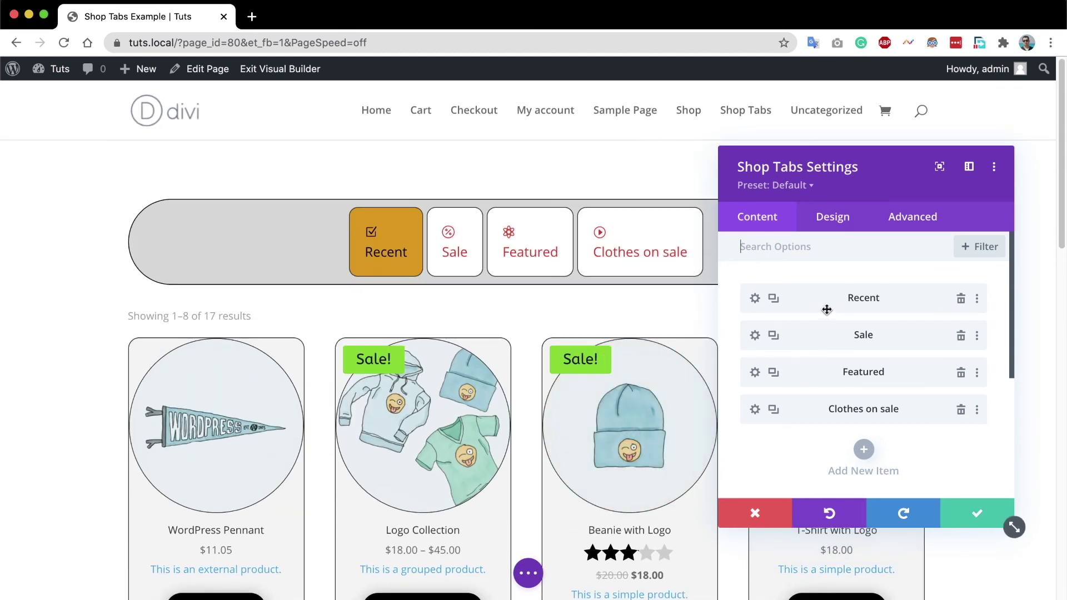
pyautogui.click(755, 300)
pyautogui.scroll(-10, 417, 236)
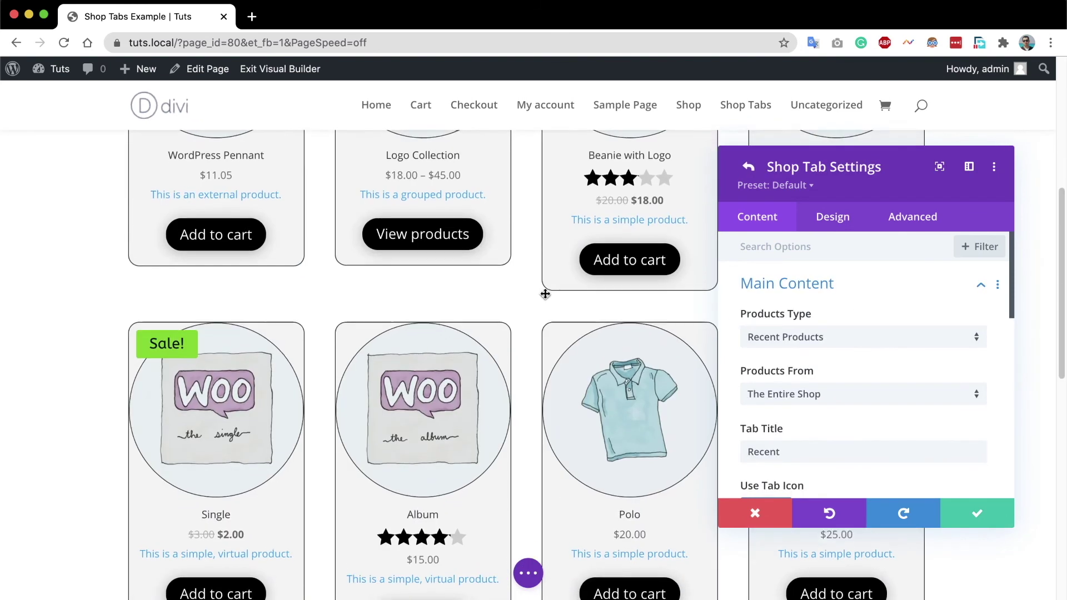
pyautogui.scroll(1, 436, 275)
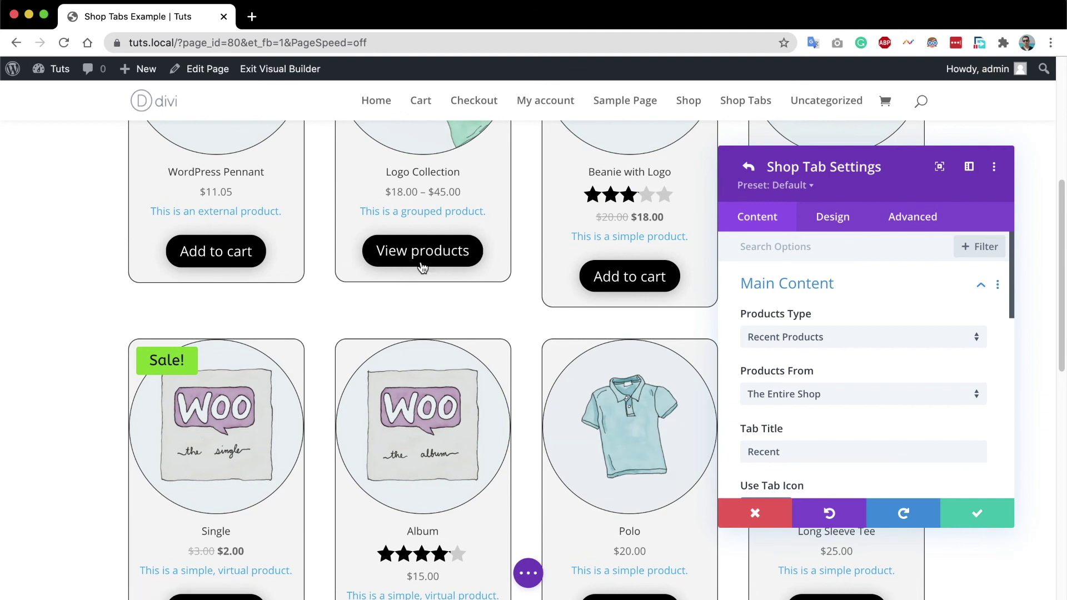
# Enable custom styles for the Add To Cart button in the Recent tab's own design settings.
pyautogui.click(828, 219)
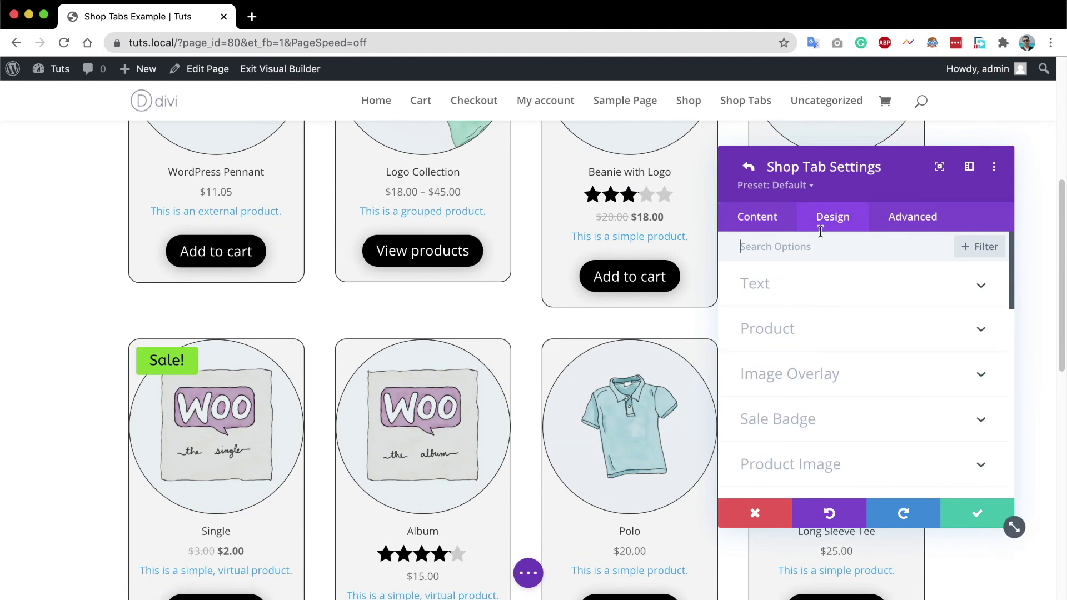
pyautogui.scroll(-10, 800, 369)
pyautogui.scroll(3, 800, 369)
pyautogui.click(804, 292)
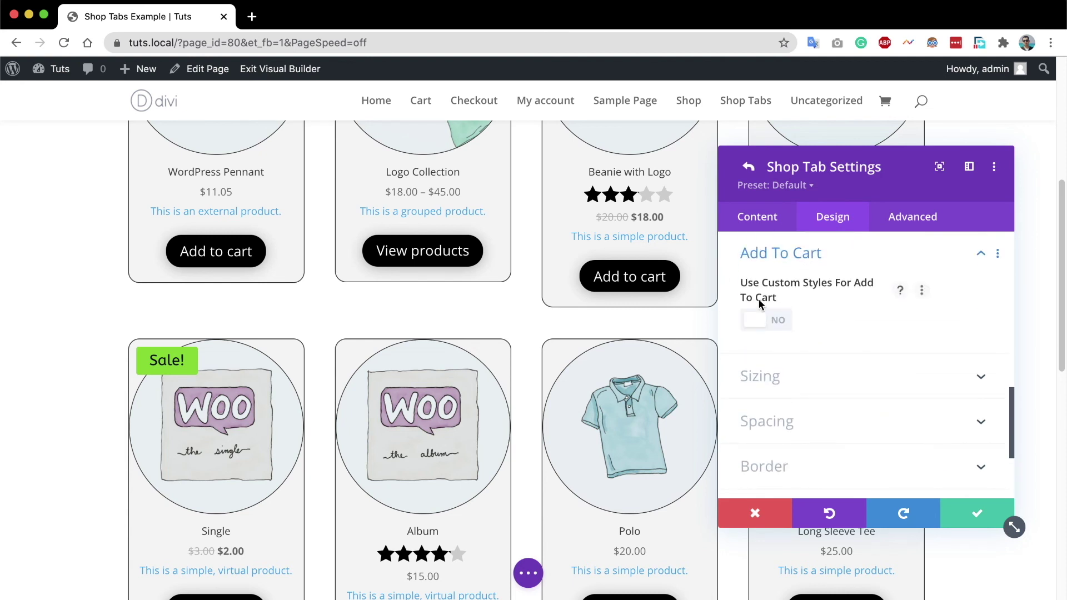
pyautogui.click(803, 325)
# Set the Recent tab's Add To Cart background color to red (#e02b20).
pyautogui.scroll(-4, 802, 322)
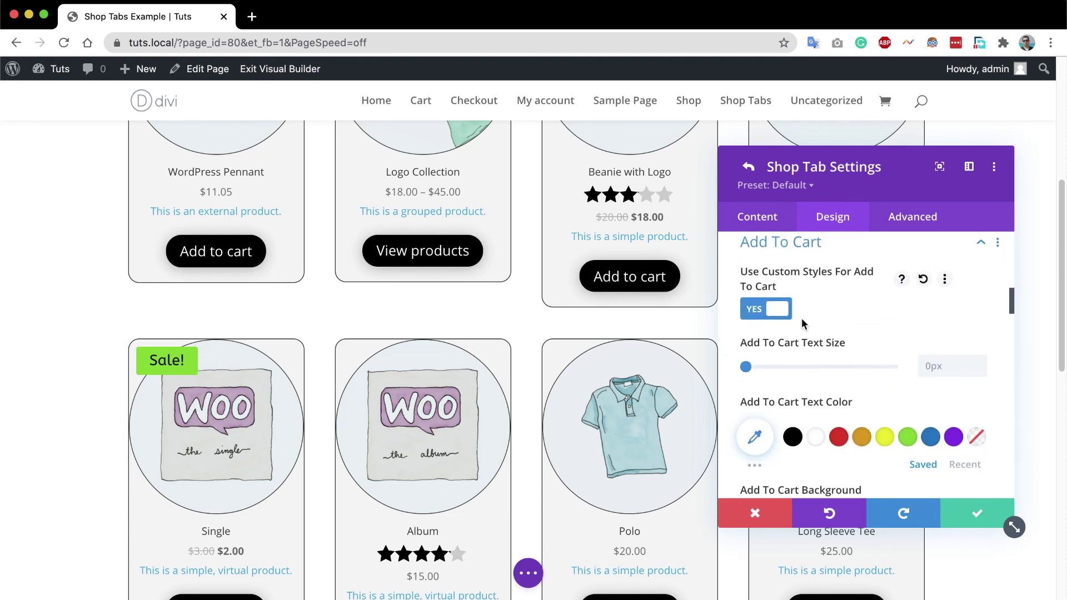
pyautogui.scroll(-3, 801, 324)
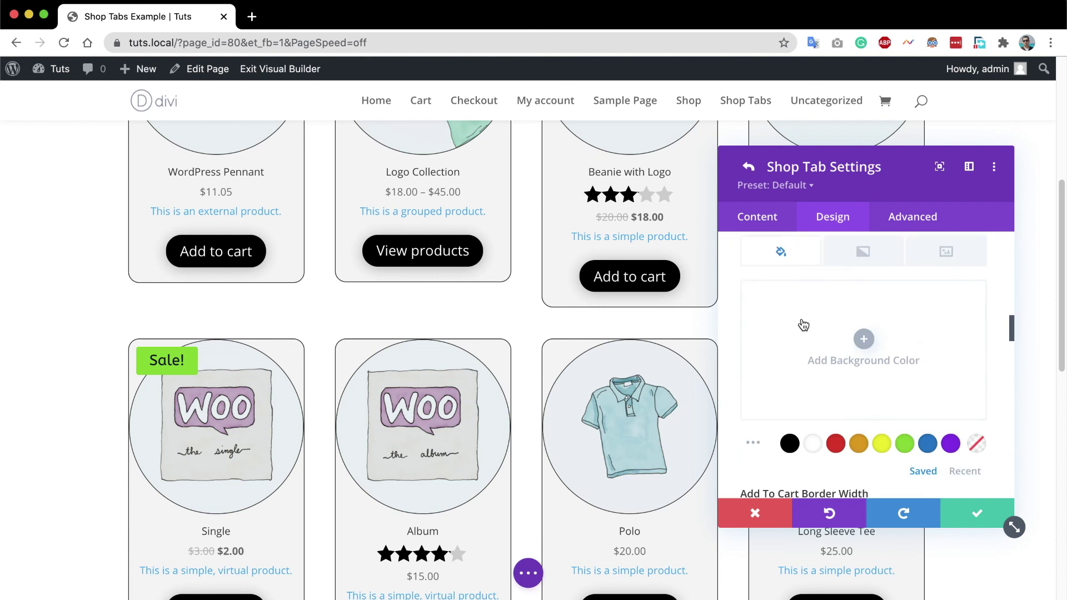
pyautogui.scroll(-1, 796, 373)
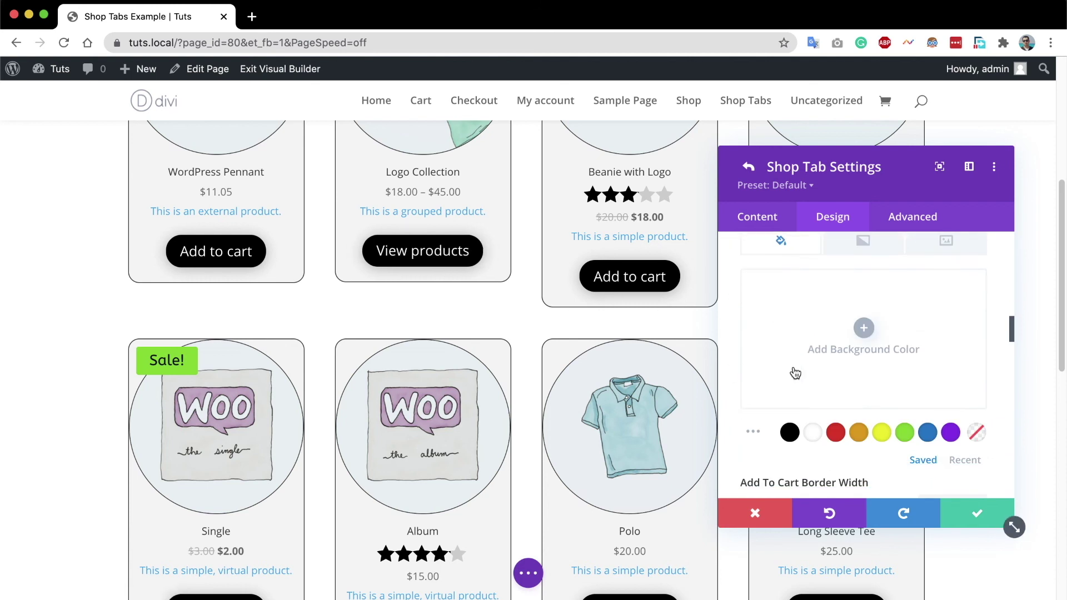
pyautogui.click(839, 435)
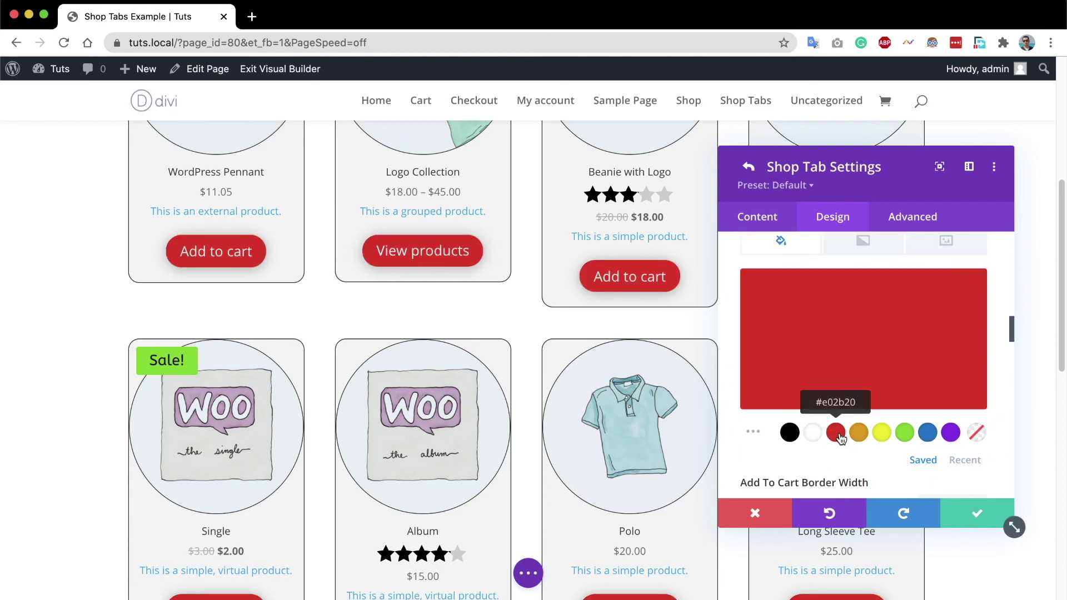
# Compare the Add To Cart buttons in the Featured shop tab with those in the Recent shop tab.
pyautogui.scroll(2, 841, 437)
pyautogui.scroll(2, 1035, 336)
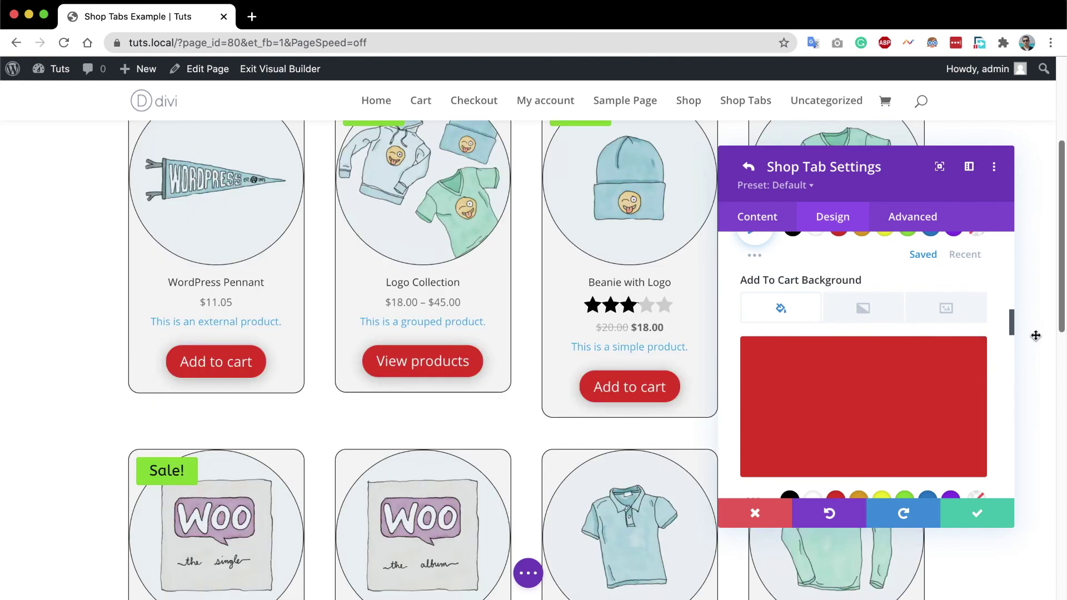
pyautogui.scroll(3, 1035, 335)
pyautogui.click(529, 245)
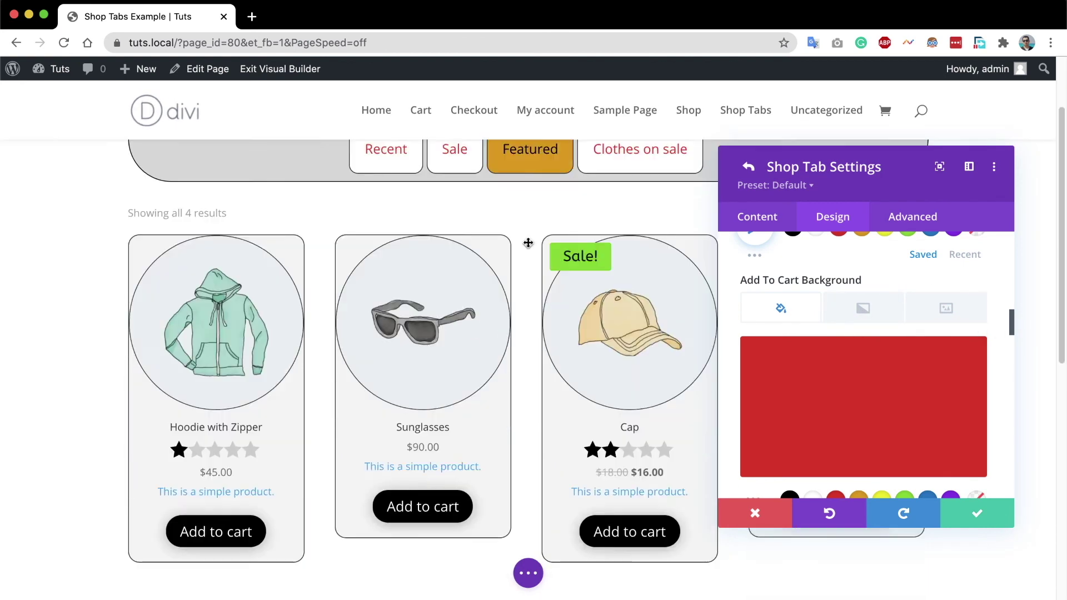
pyautogui.scroll(-1, 500, 362)
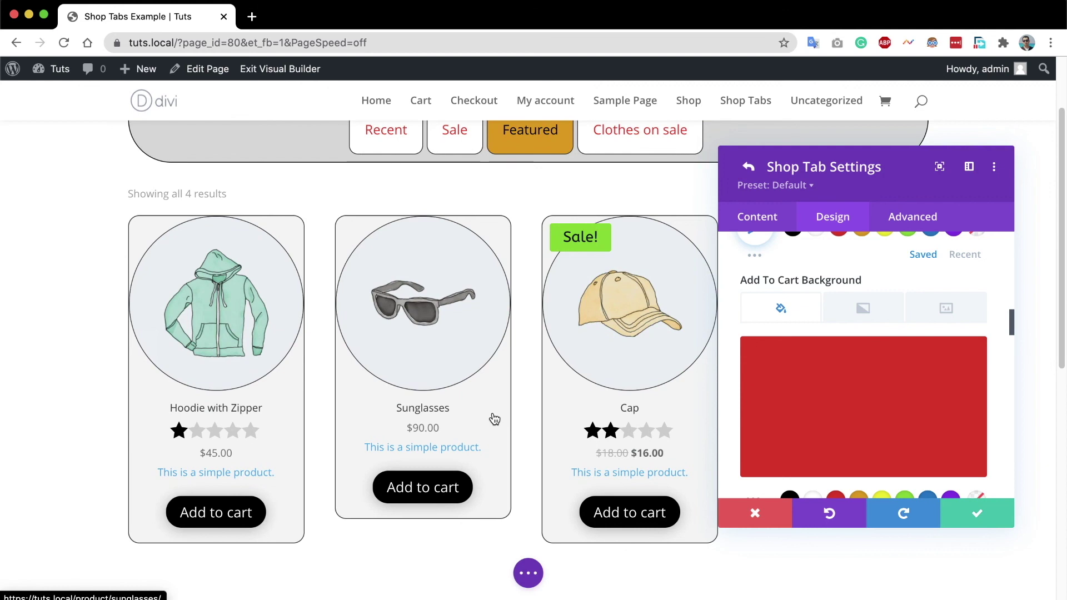
pyautogui.click(397, 139)
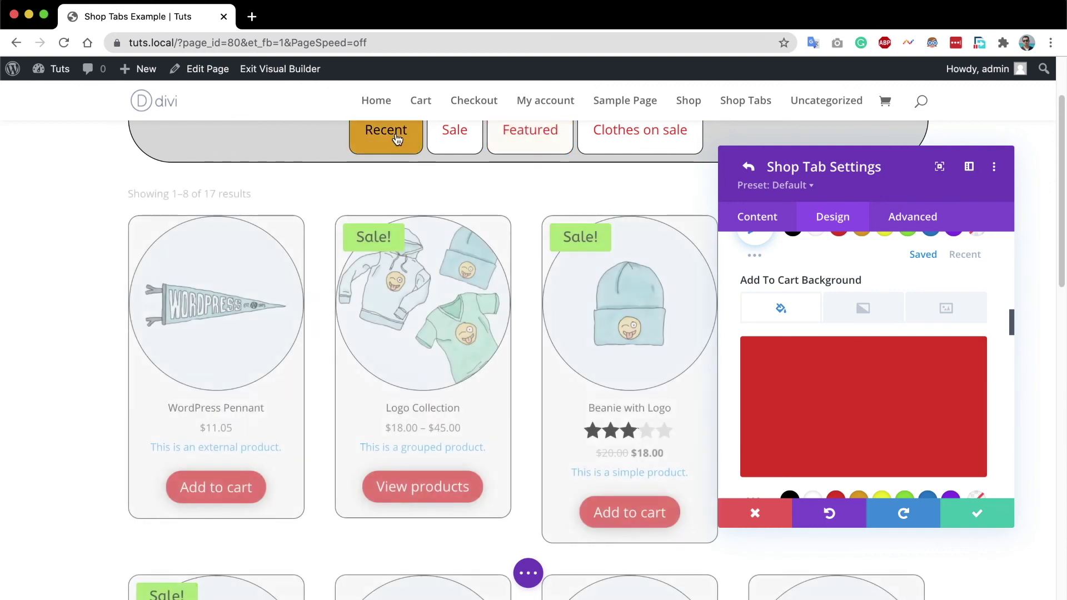